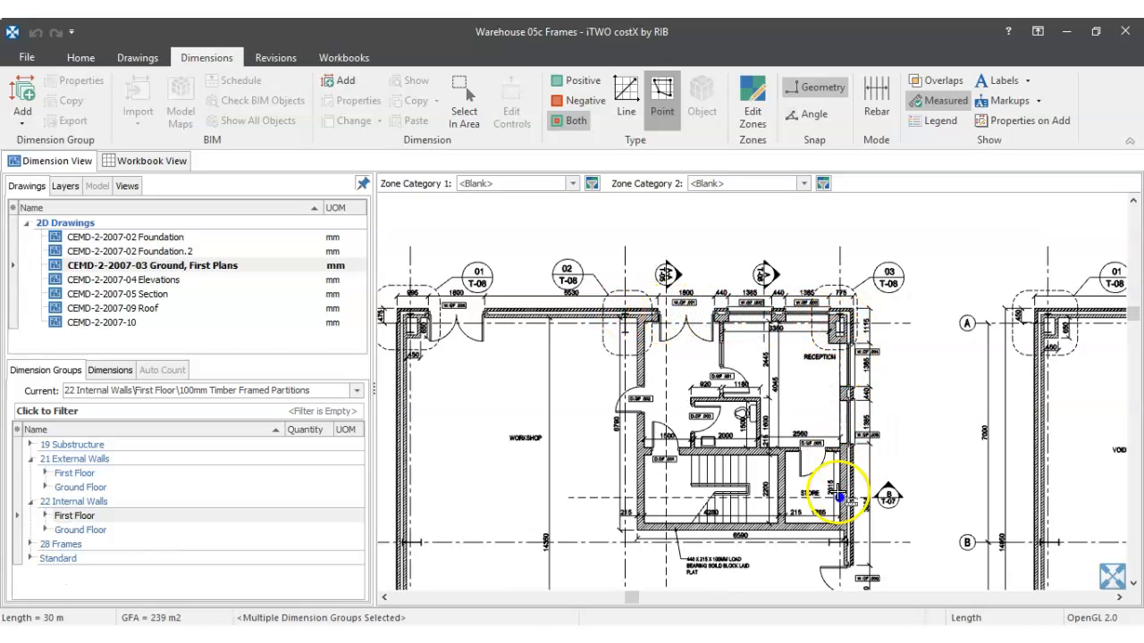
# Step: Open the CEMD-2-2007-05 Section drawing and examine the concrete beams supporting the first floor slab
pyautogui.click(147, 295)
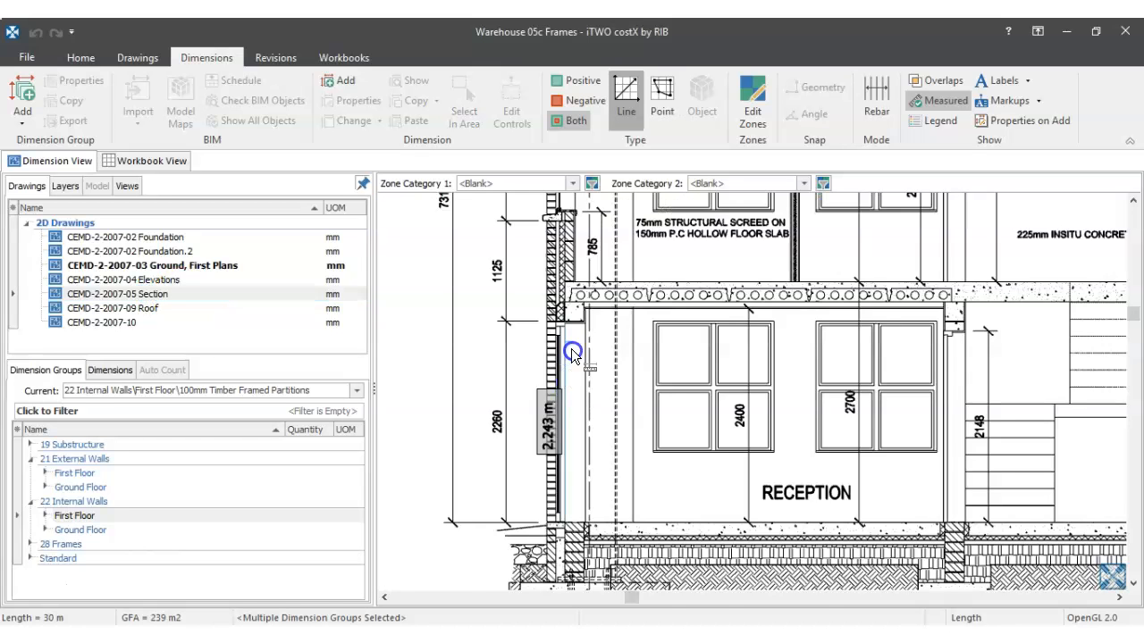
pyautogui.scroll(3, 578, 308)
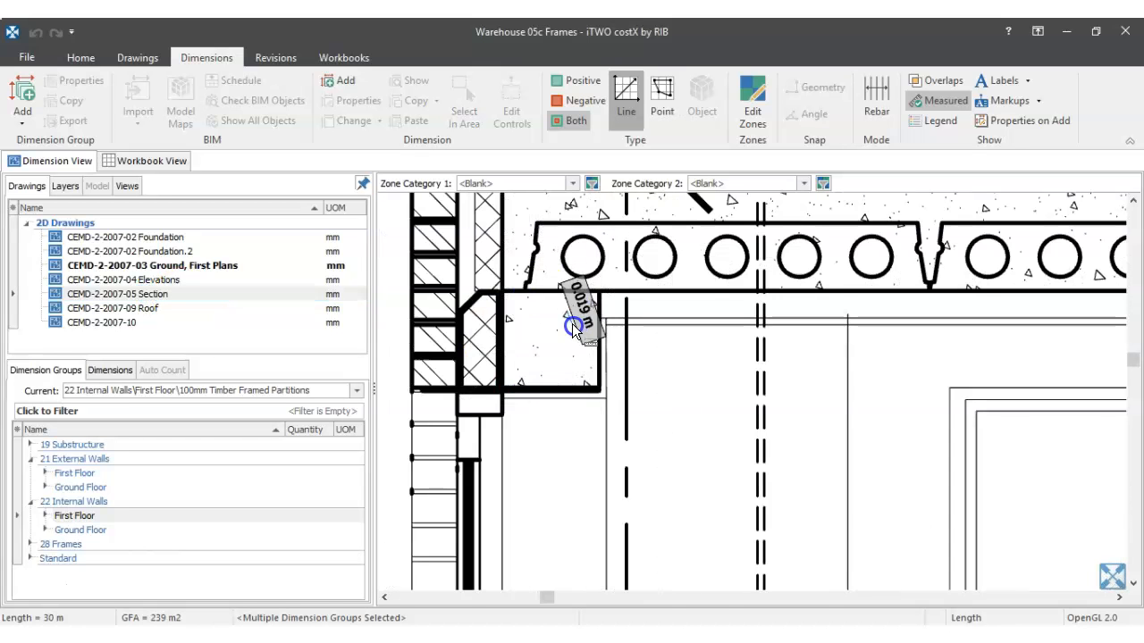
pyautogui.scroll(-3, 573, 328)
pyautogui.scroll(2, 564, 323)
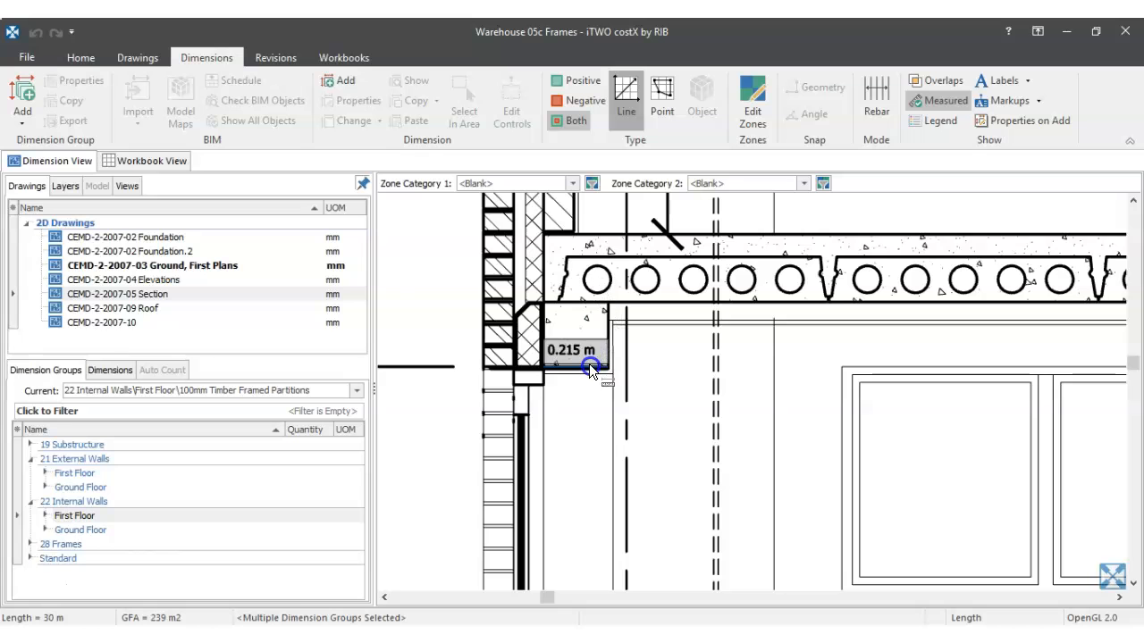
pyautogui.scroll(-3, 639, 365)
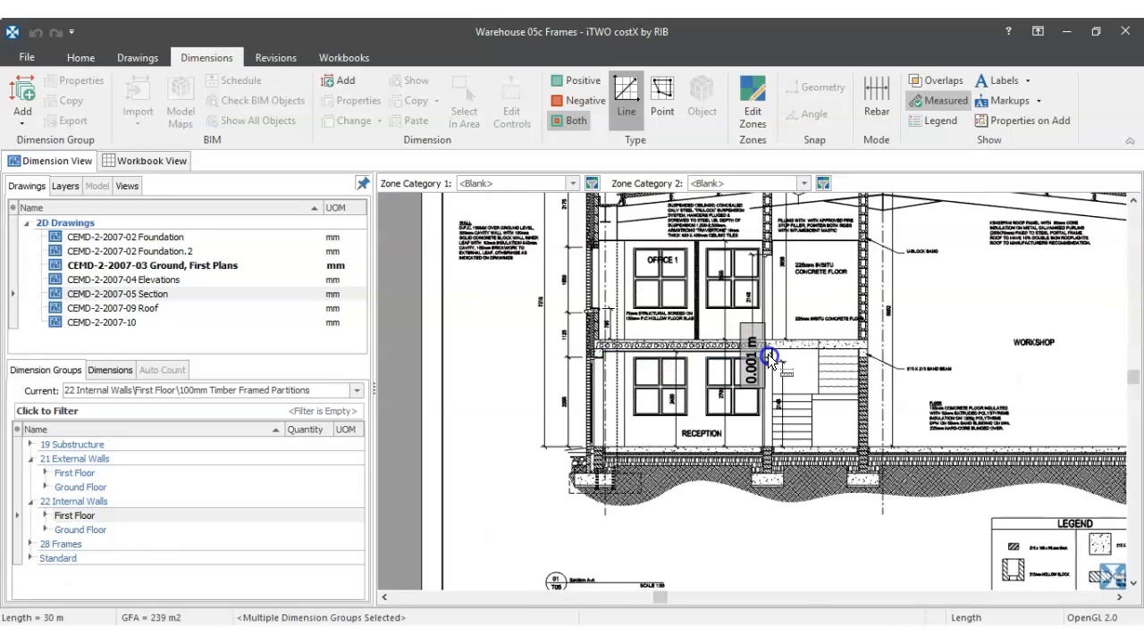
pyautogui.scroll(3, 767, 354)
pyautogui.scroll(-4, 754, 365)
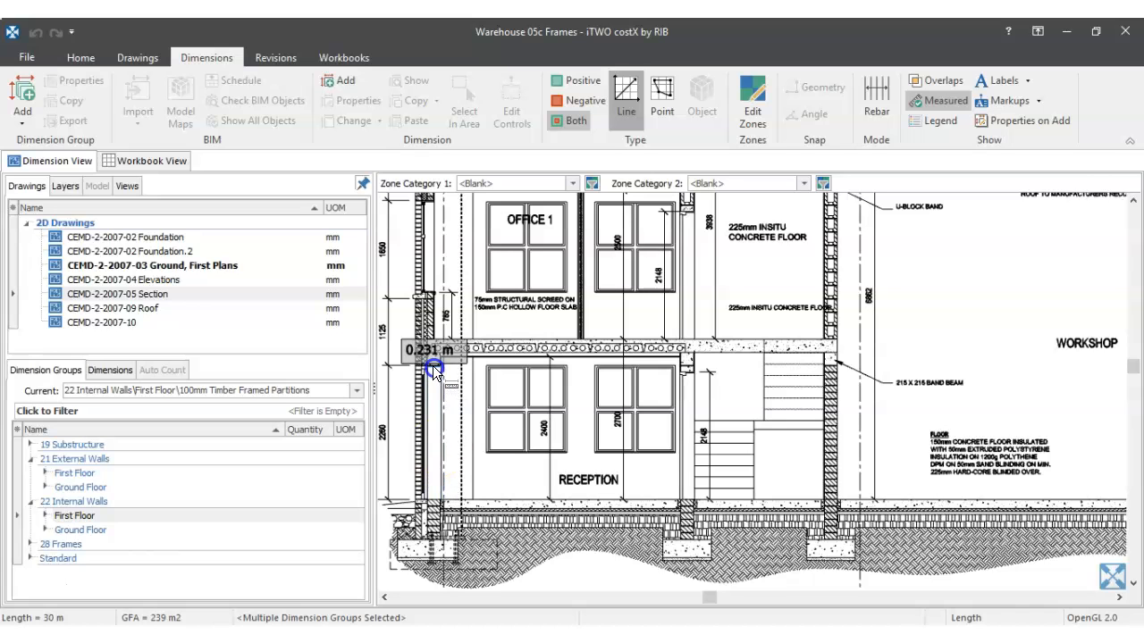
pyautogui.scroll(4, 889, 367)
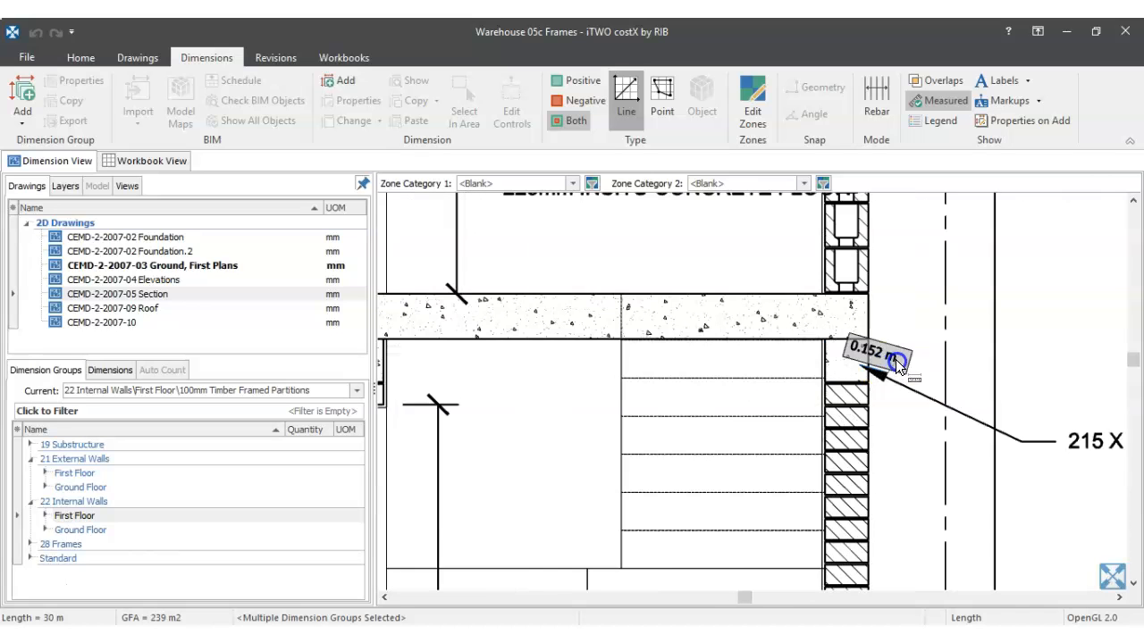
pyautogui.scroll(-2, 840, 350)
pyautogui.scroll(-3, 639, 348)
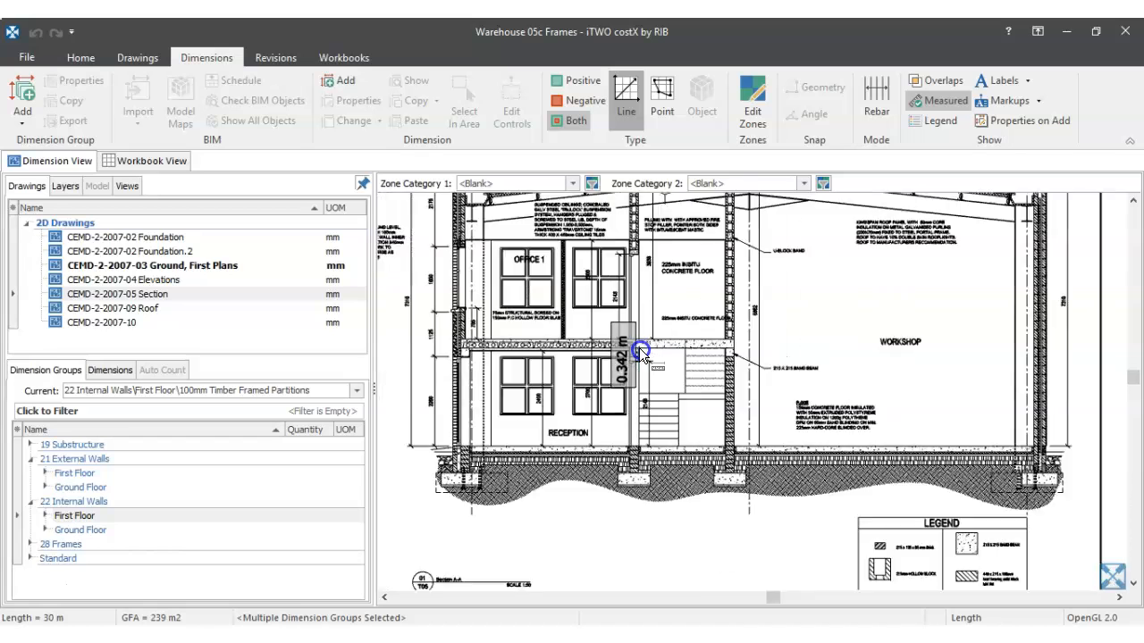
# Step: Examine the 215 x 215 band beam beside the stairs and how it meets the insitu concrete floor and wall
pyautogui.click(577, 383)
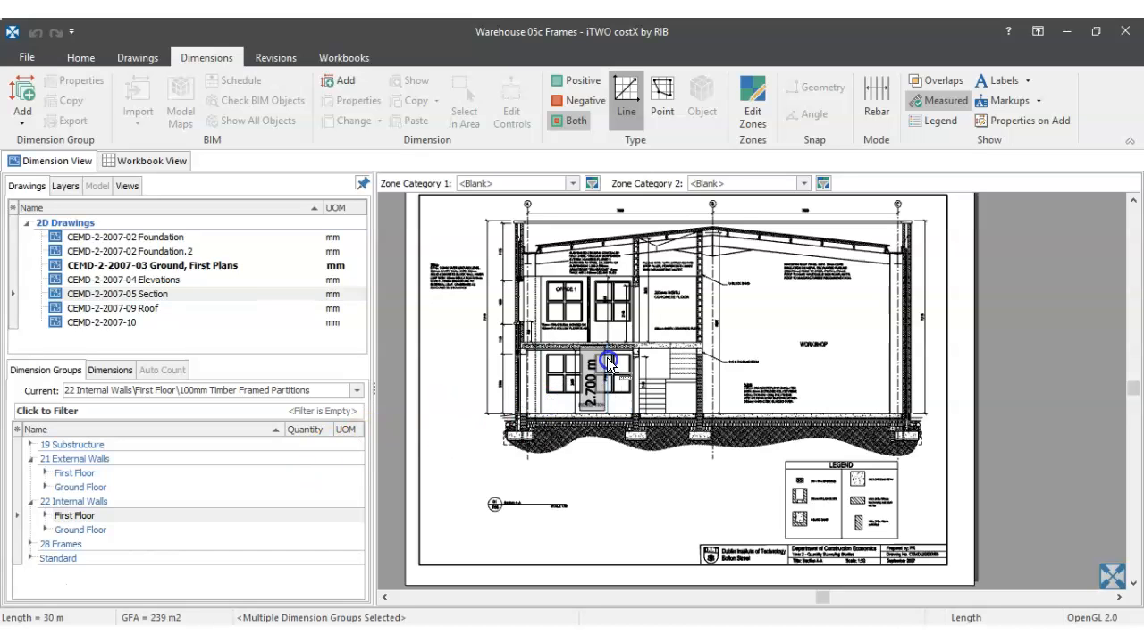
pyautogui.click(677, 369)
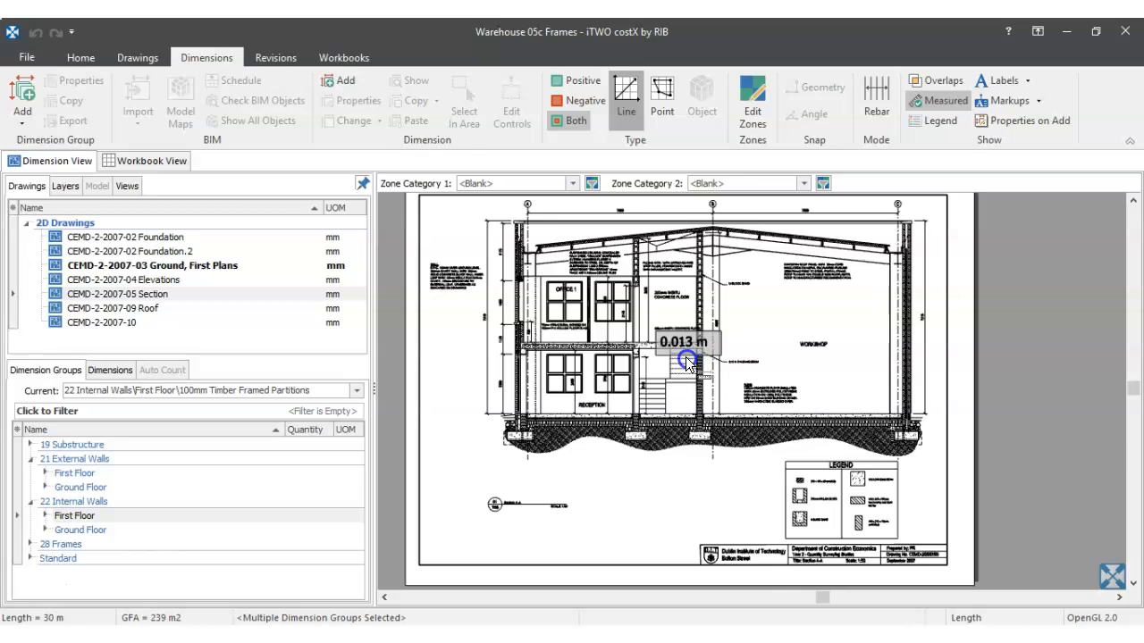
pyautogui.scroll(2, 682, 357)
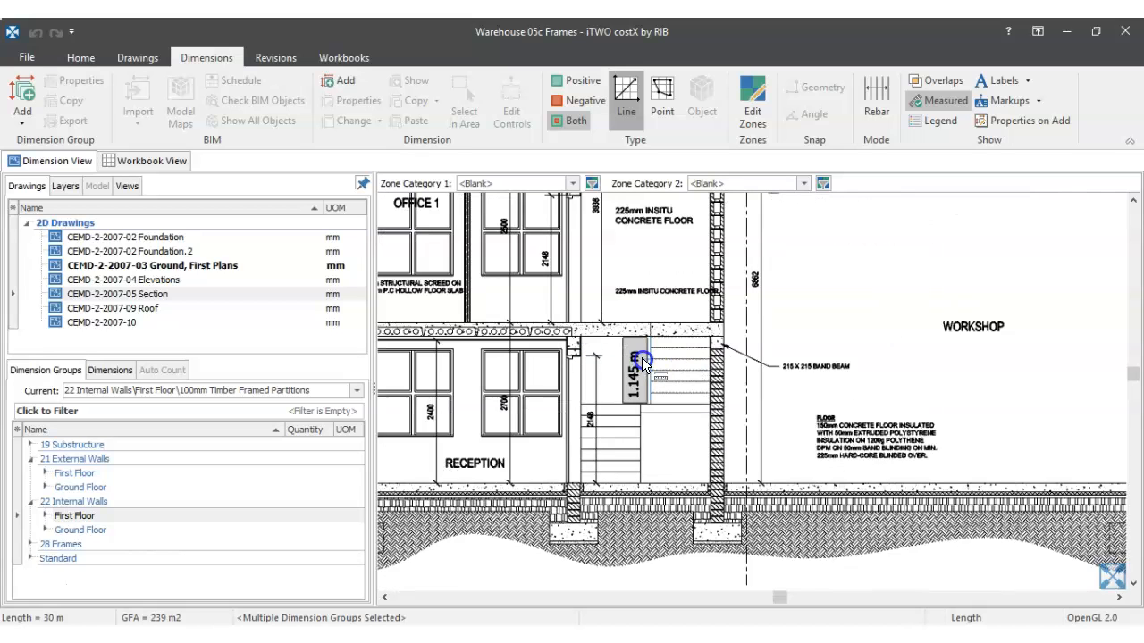
pyautogui.scroll(3, 585, 347)
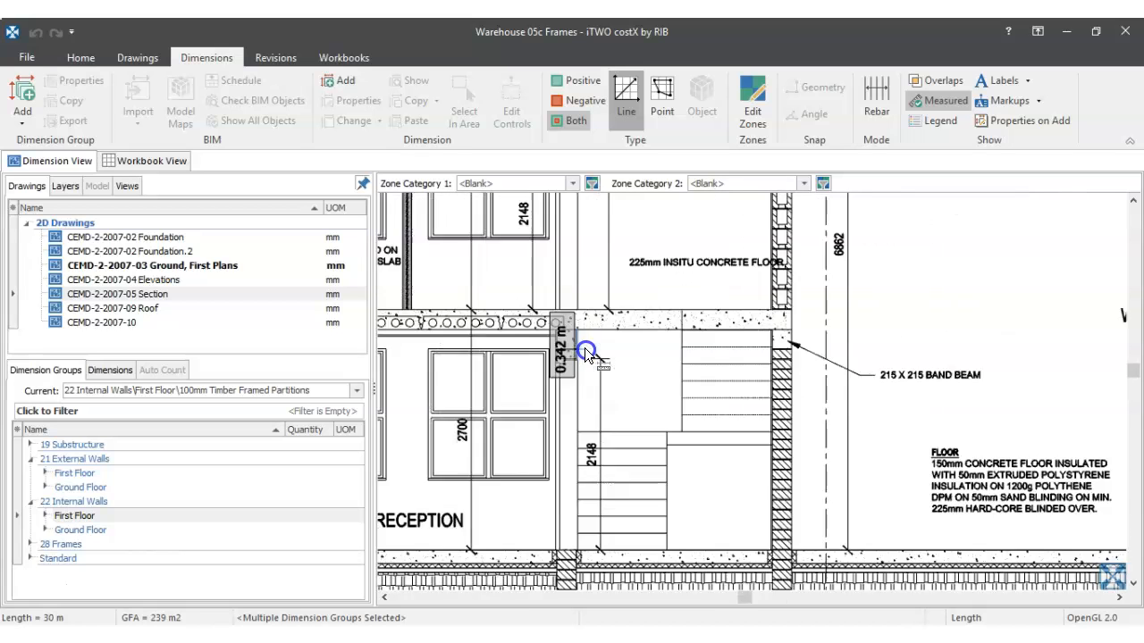
pyautogui.scroll(-3, 549, 319)
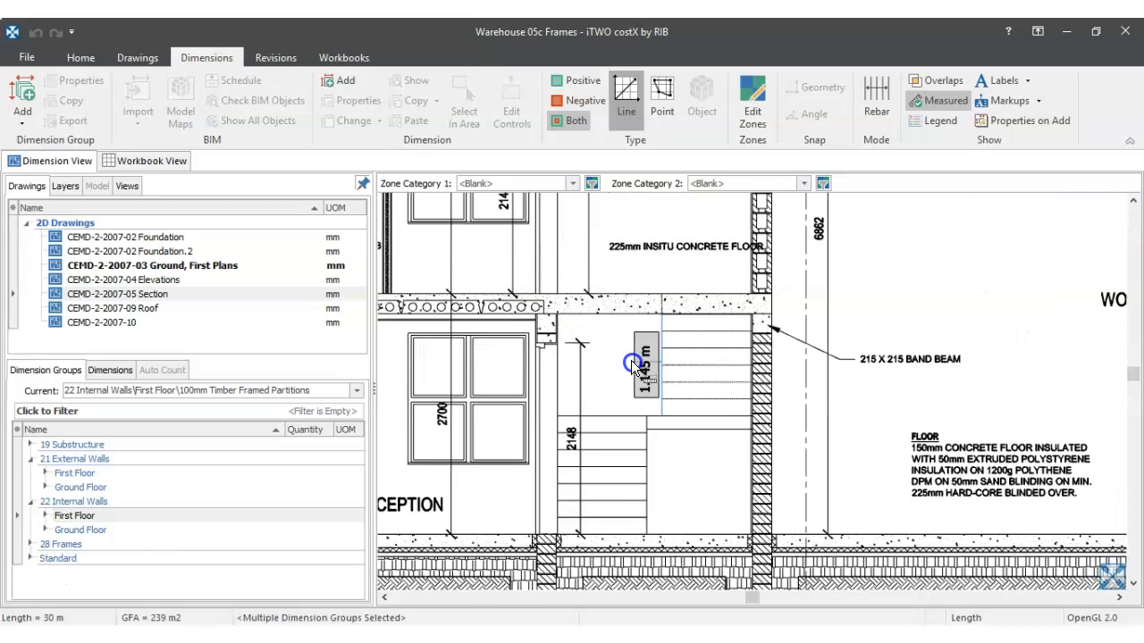
pyautogui.scroll(5, 737, 322)
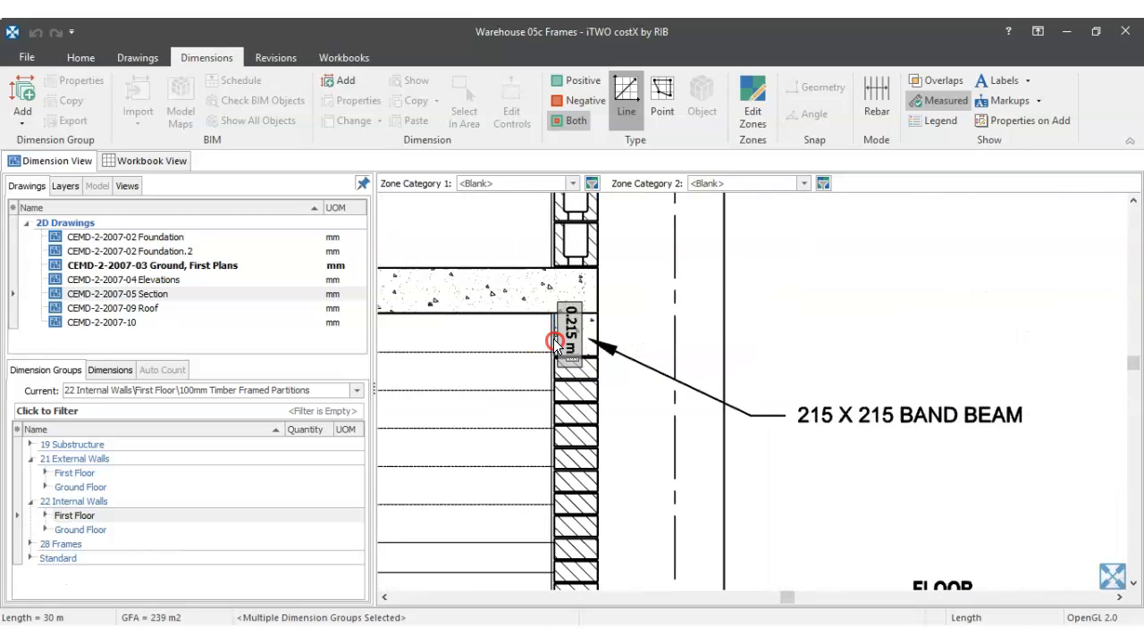
pyautogui.scroll(-3, 553, 339)
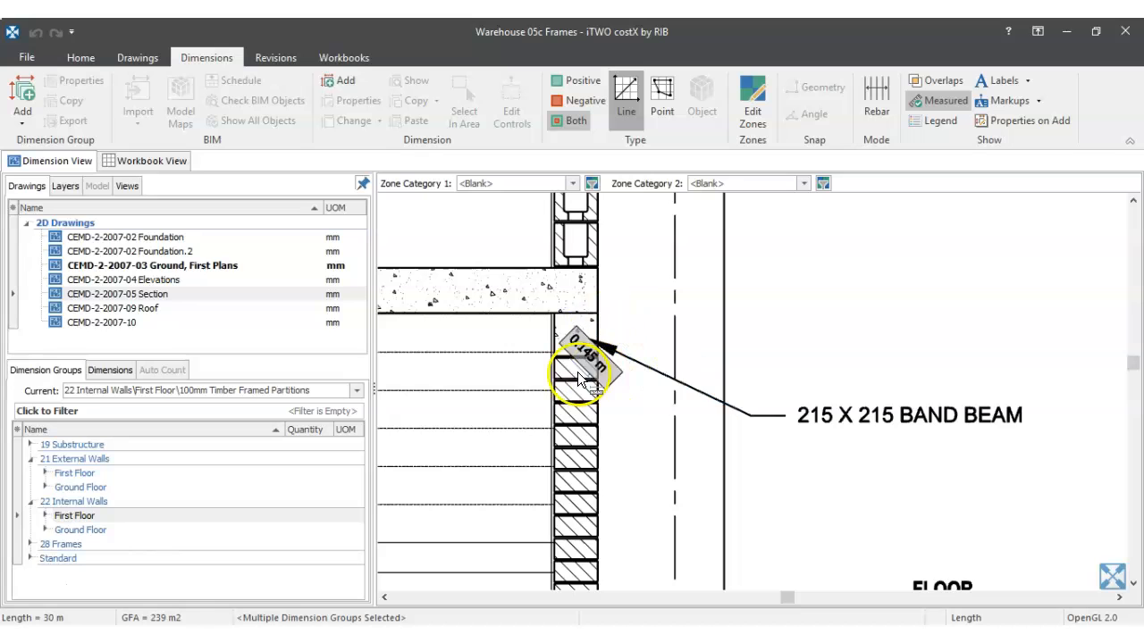
pyautogui.scroll(2, 554, 312)
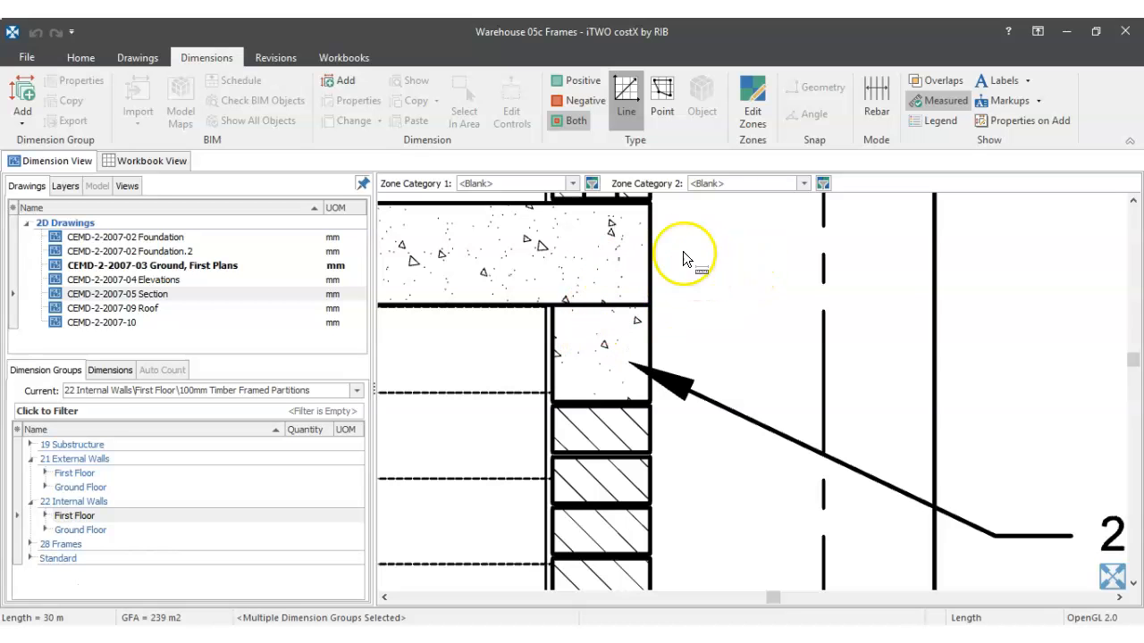
pyautogui.scroll(-5, 599, 335)
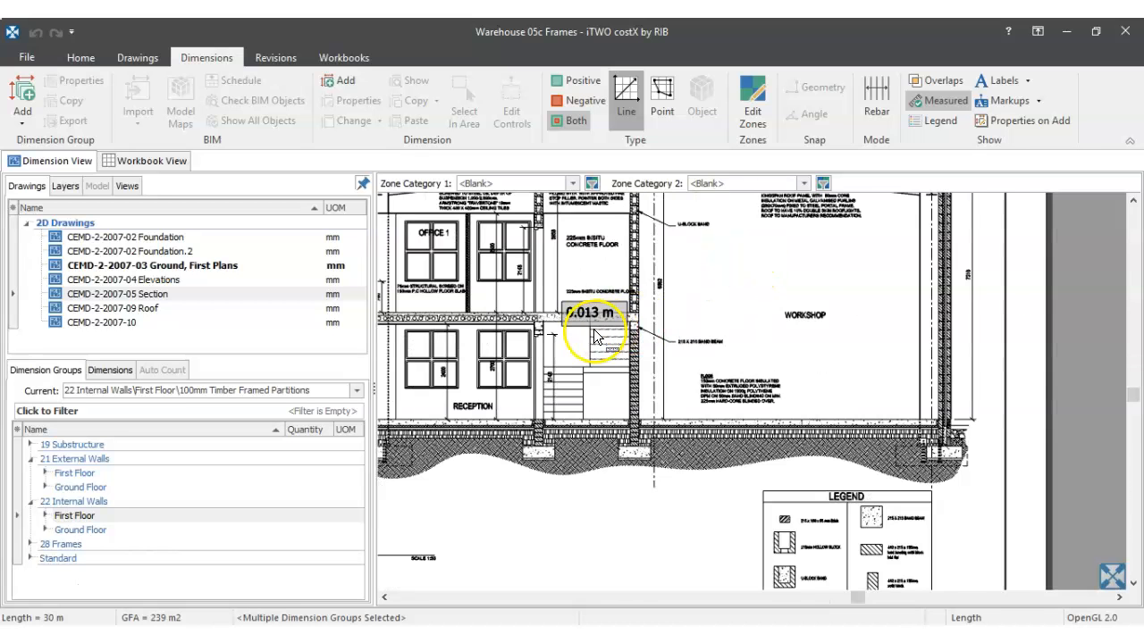
pyautogui.scroll(-3, 597, 338)
# Step: Start a new dimension group named "215 x 215mm Insitu Concrete Beam" directly in the 21 External Walls folder
pyautogui.click(56, 460)
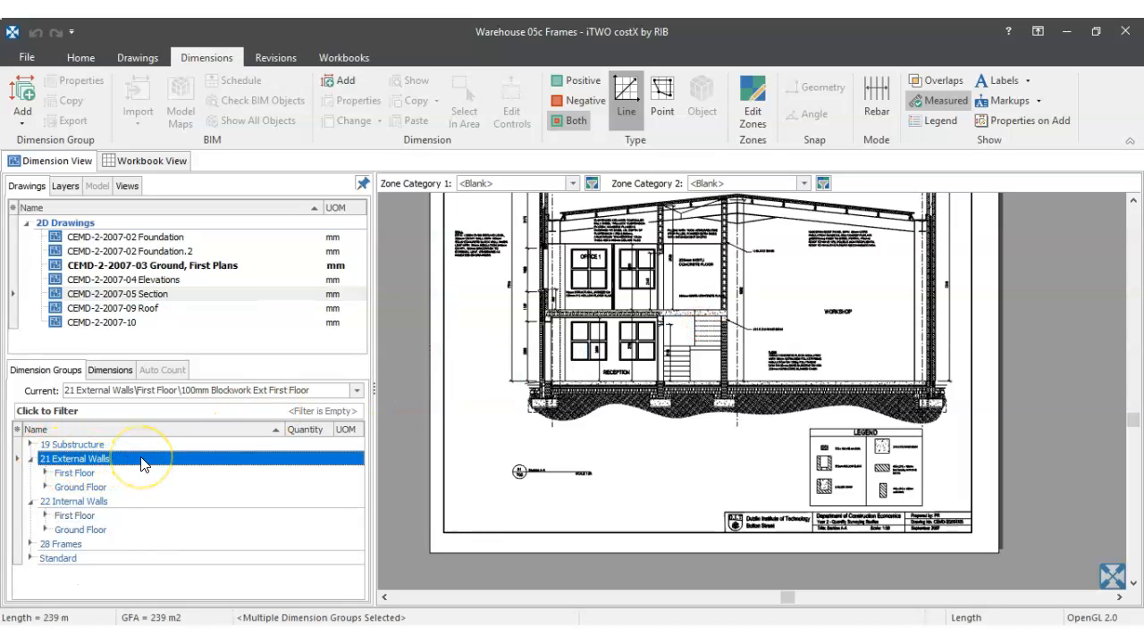
pyautogui.click(29, 132)
pyautogui.click(37, 144)
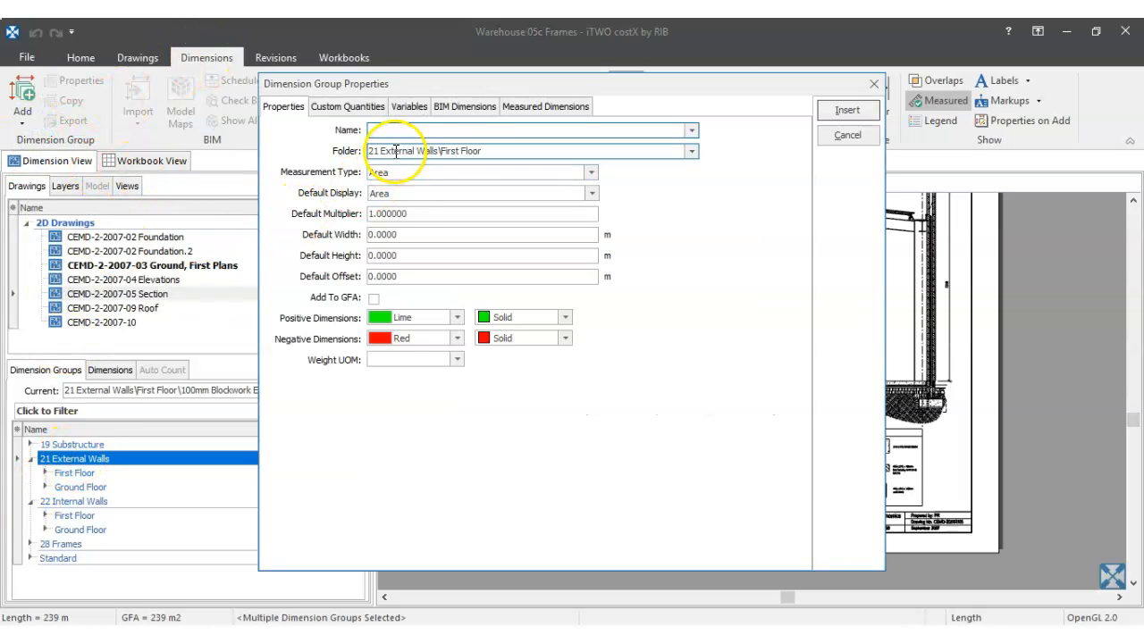
pyautogui.moveTo(480, 150); pyautogui.dragTo(440, 150)
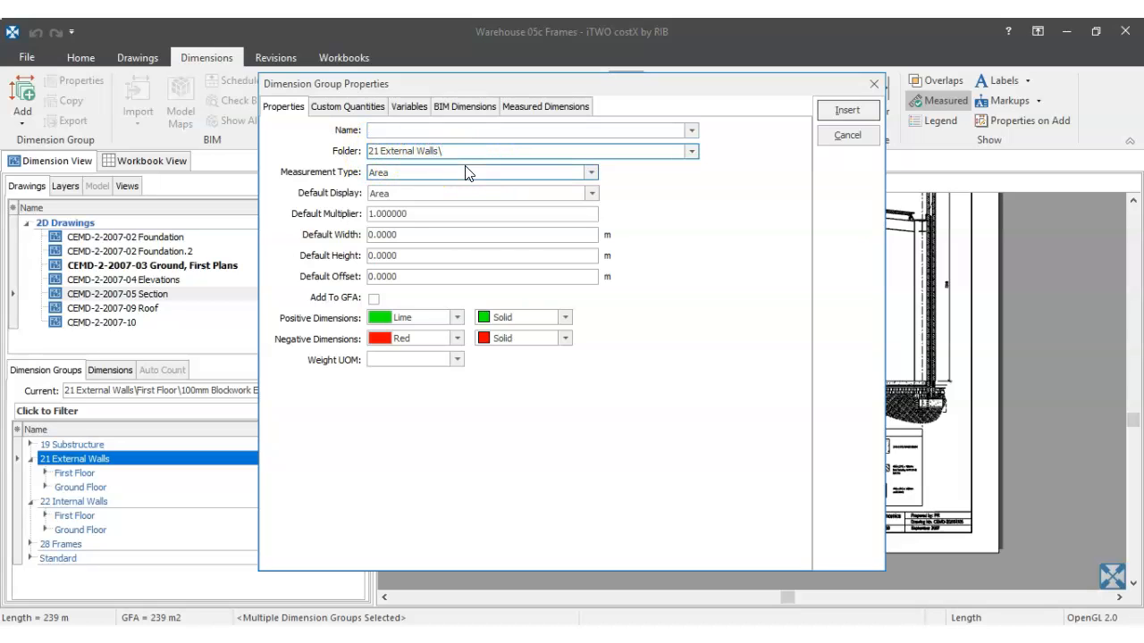
pyautogui.click(521, 126)
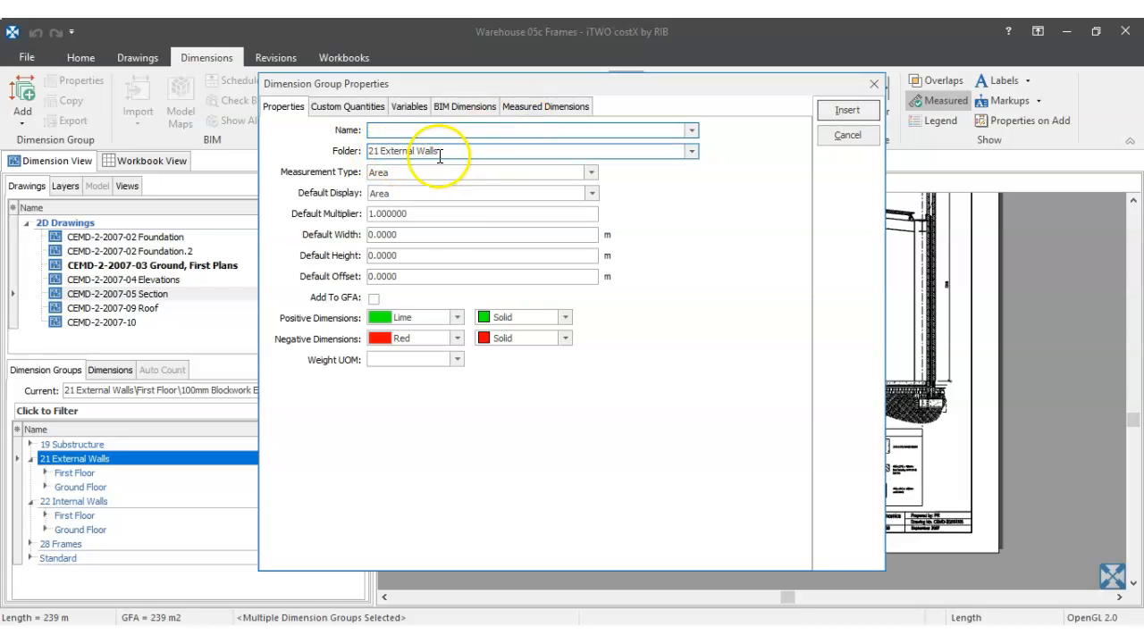
pyautogui.write('215 x 215mm Insitu Concrete Beam')
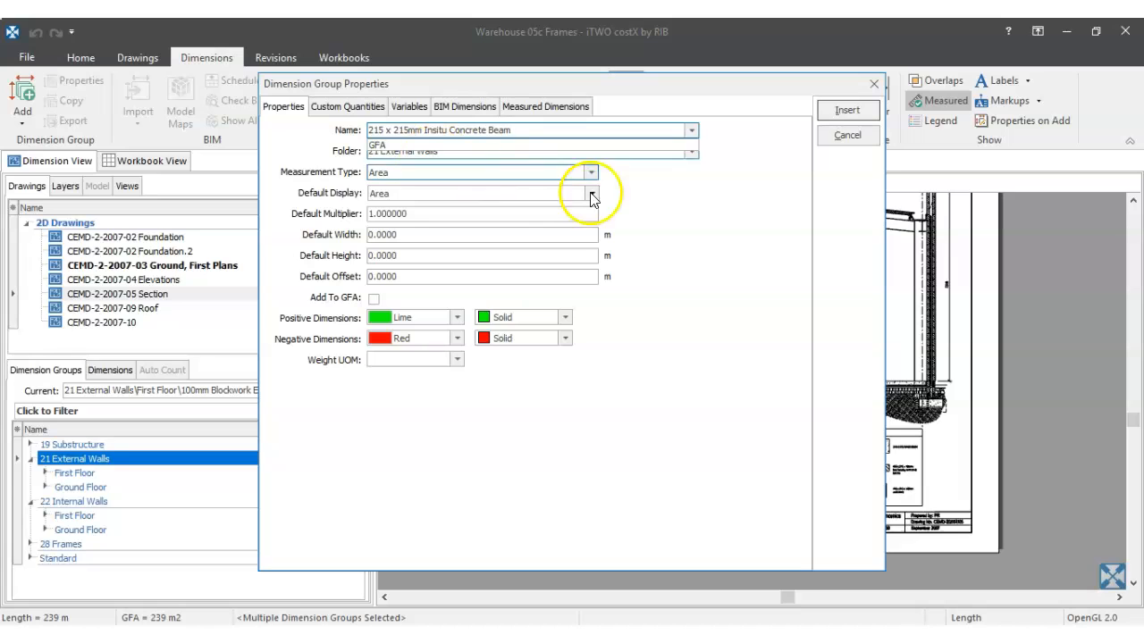
pyautogui.click(659, 186)
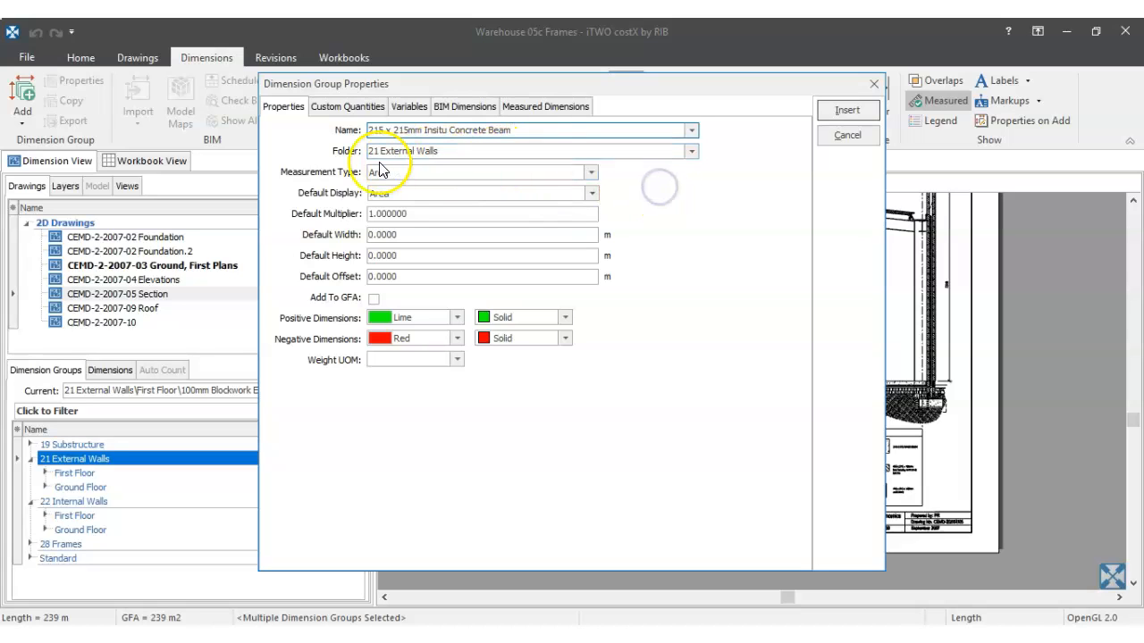
# Step: Set the beam group's measurement type to Length, with a default width and height of 0.215 m each
pyautogui.click(409, 175)
pyautogui.click(394, 214)
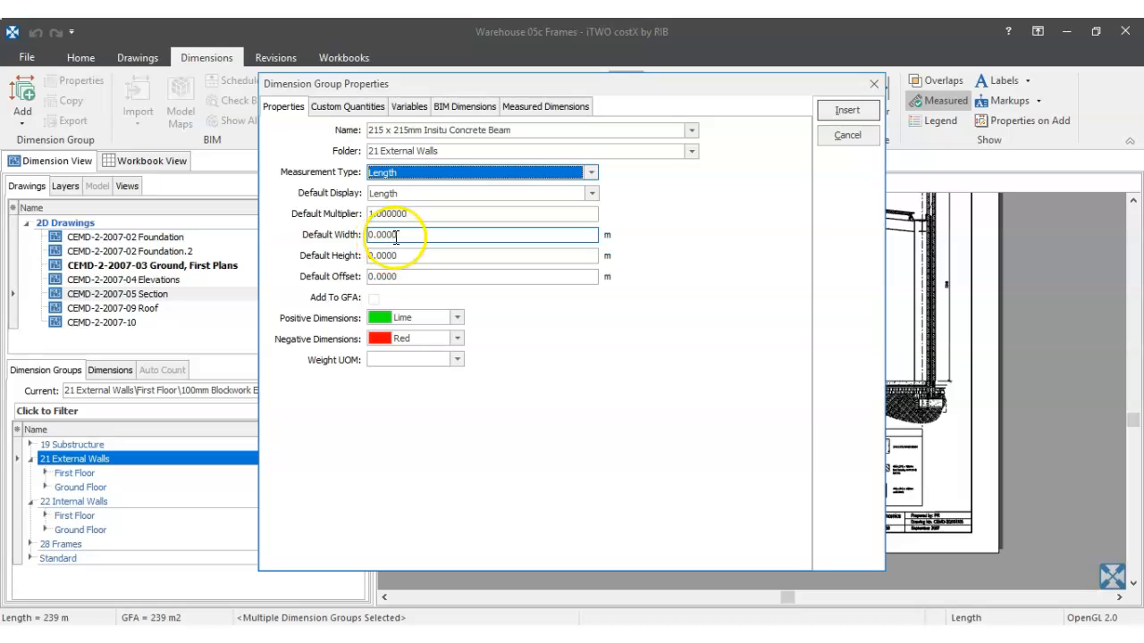
pyautogui.click(364, 235)
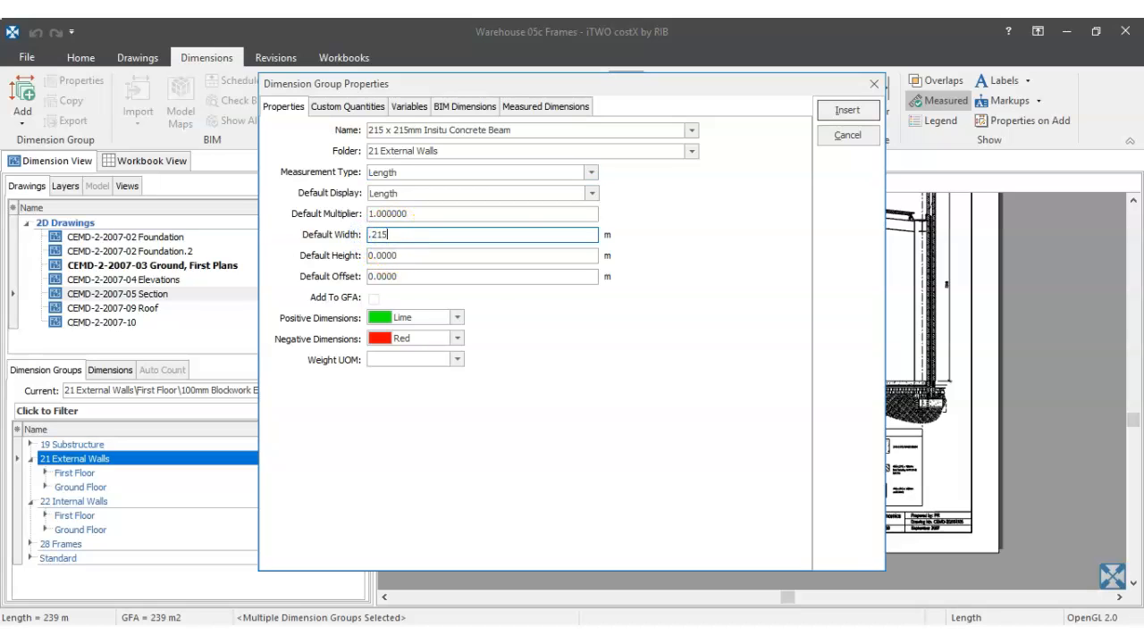
pyautogui.click(452, 261)
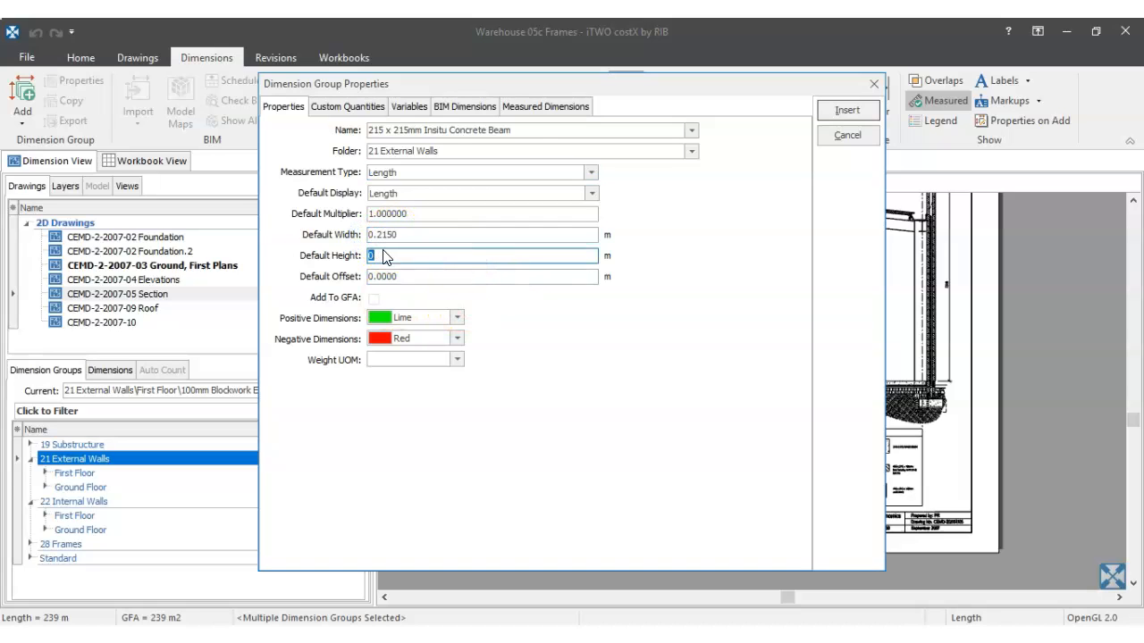
pyautogui.write('.215')
pyautogui.click(705, 232)
pyautogui.click(476, 234)
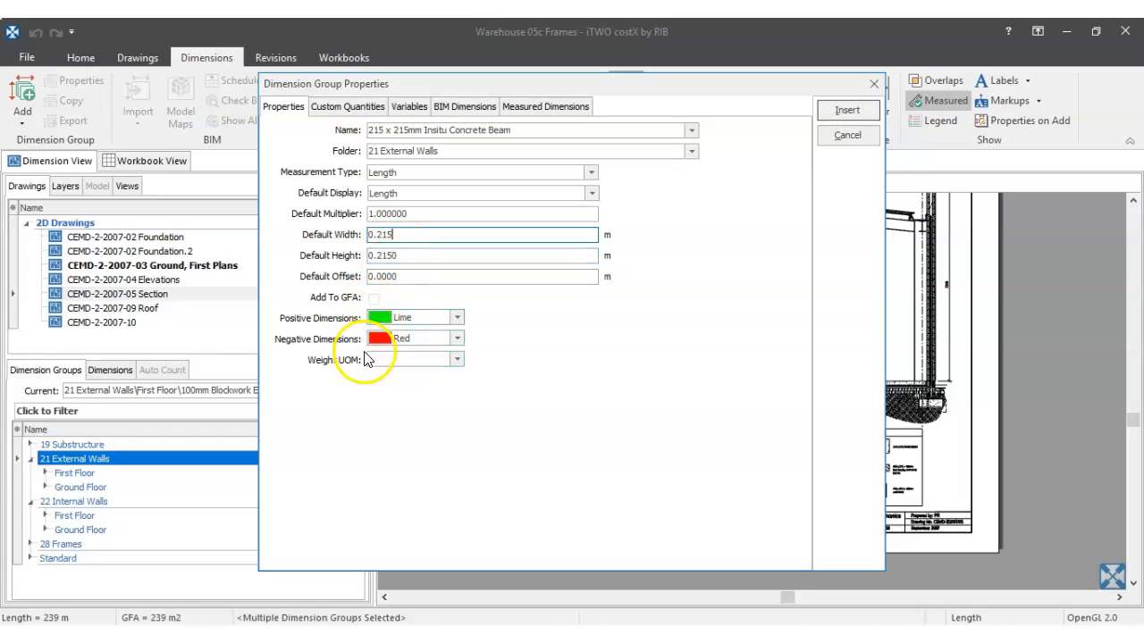
# Step: Set the beam group's weight unit to t and its default display to Volume
pyautogui.click(457, 359)
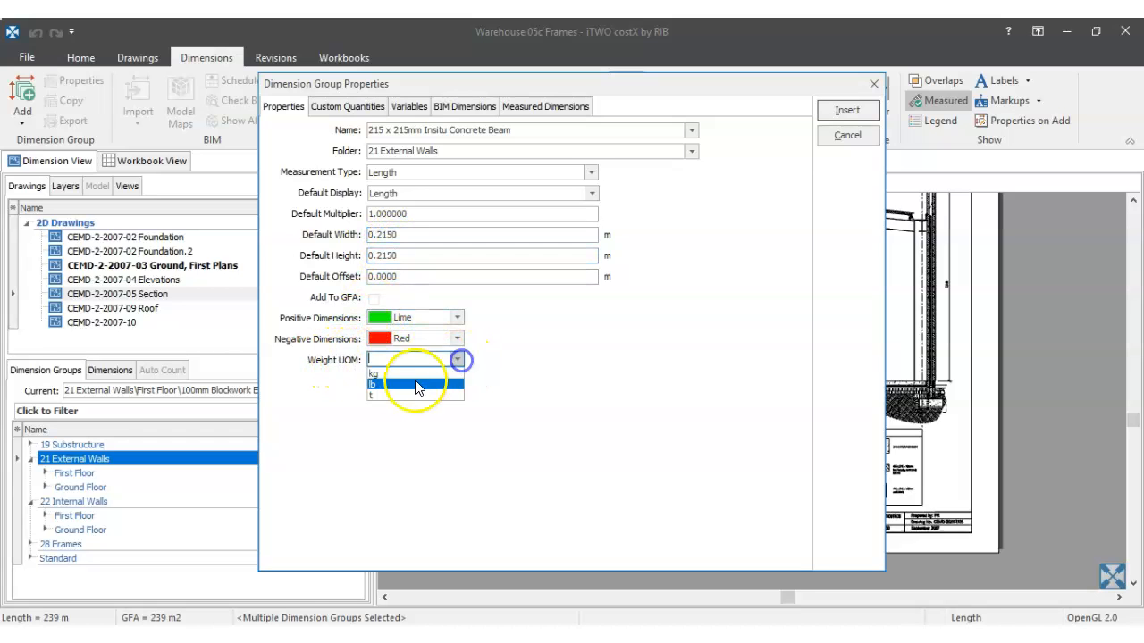
pyautogui.click(400, 389)
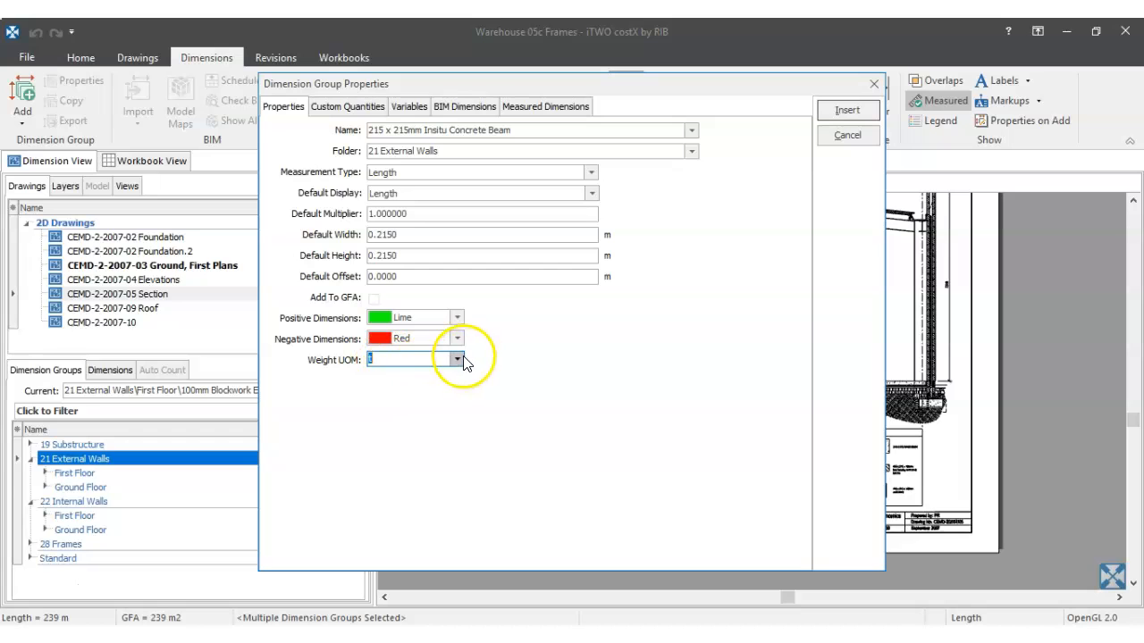
pyautogui.click(457, 359)
pyautogui.click(384, 395)
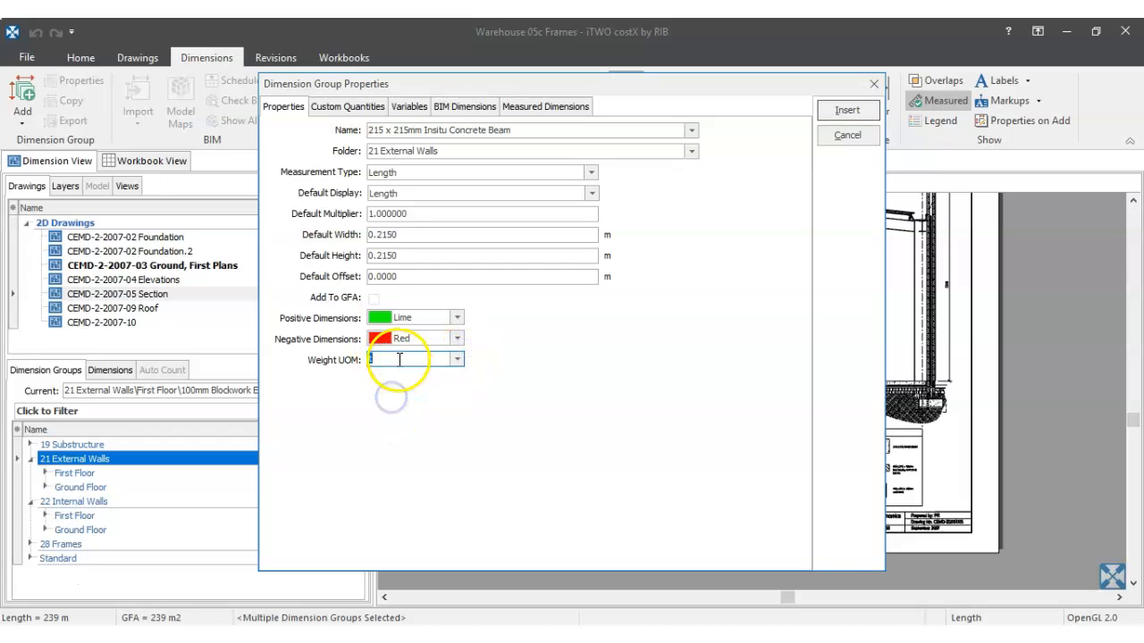
pyautogui.click(379, 360)
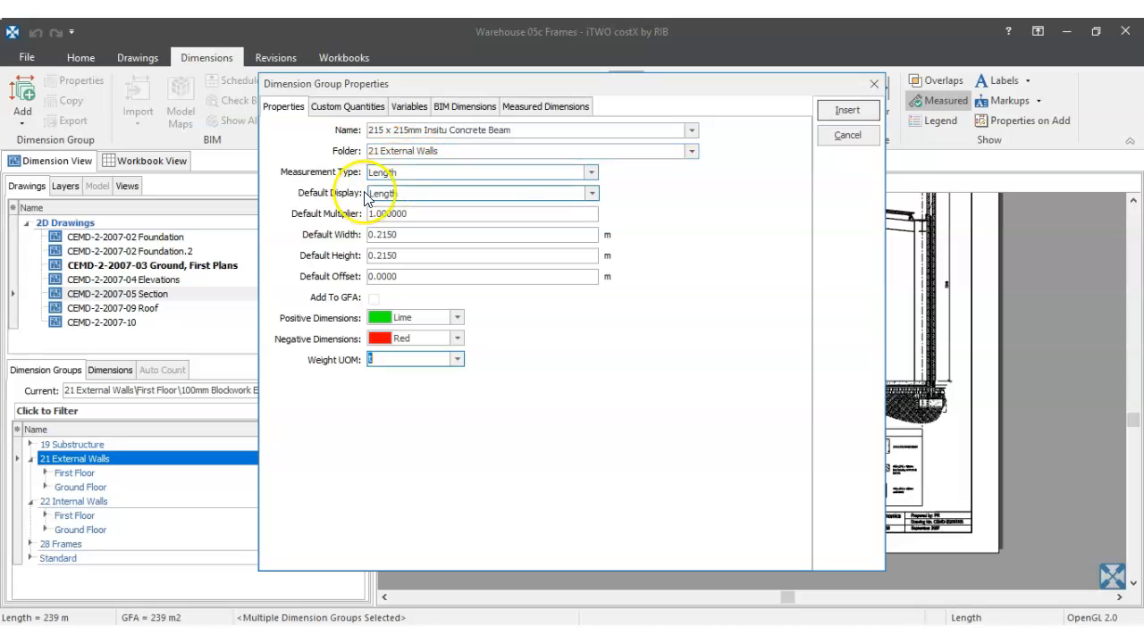
pyautogui.click(591, 193)
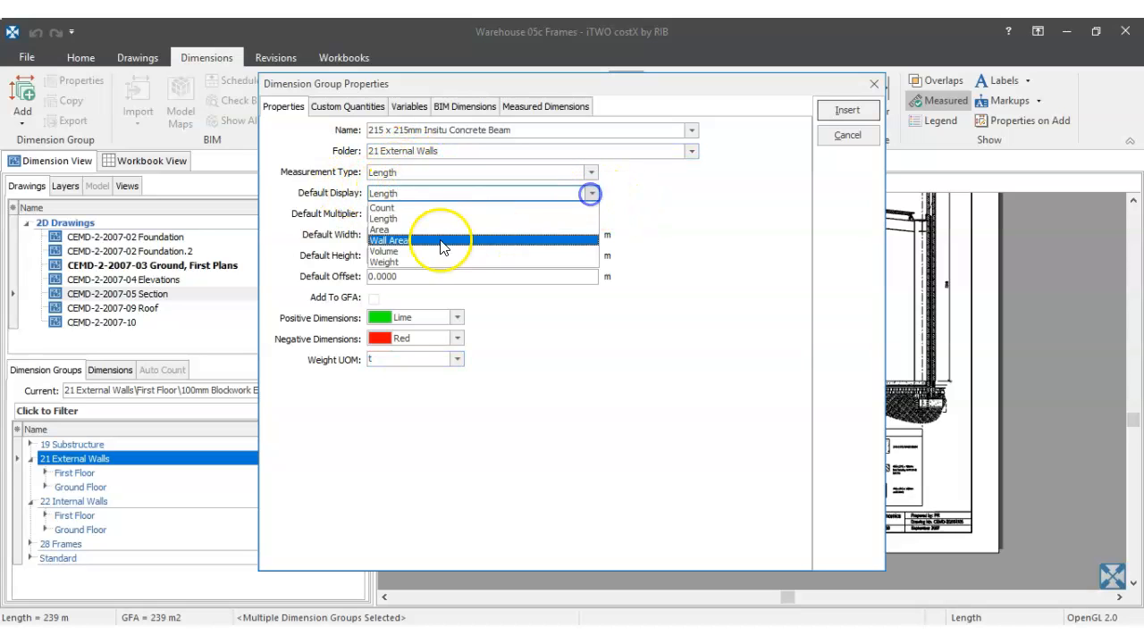
pyautogui.click(420, 251)
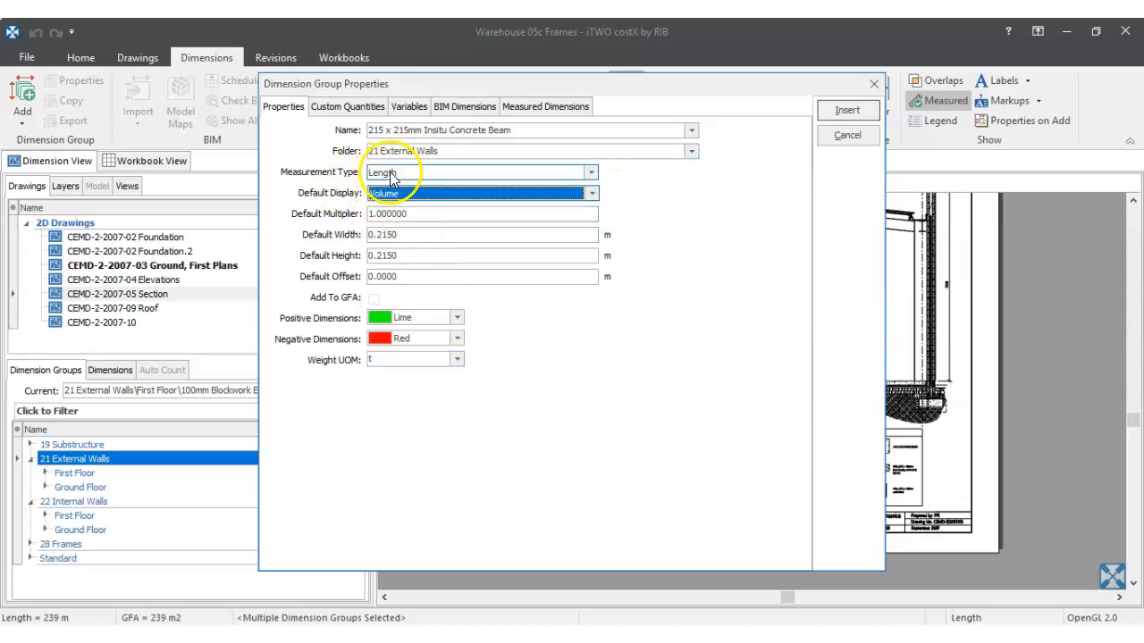
# Step: Add a custom quantity named "Formwork" with unit of measure m2 to the beam dimension group
pyautogui.click(339, 111)
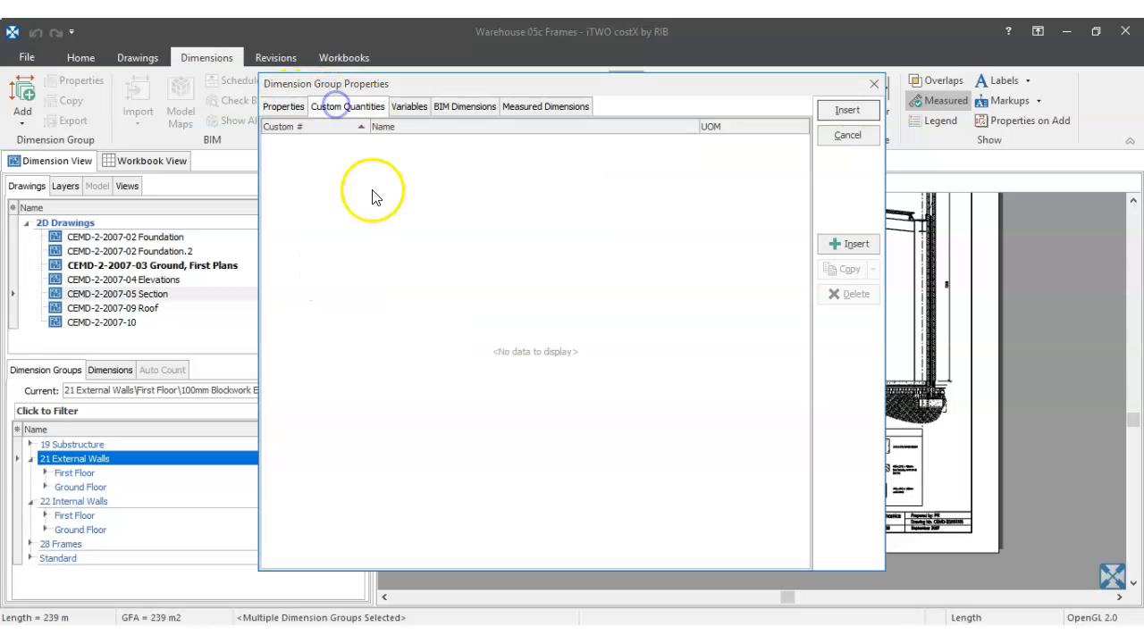
pyautogui.click(838, 247)
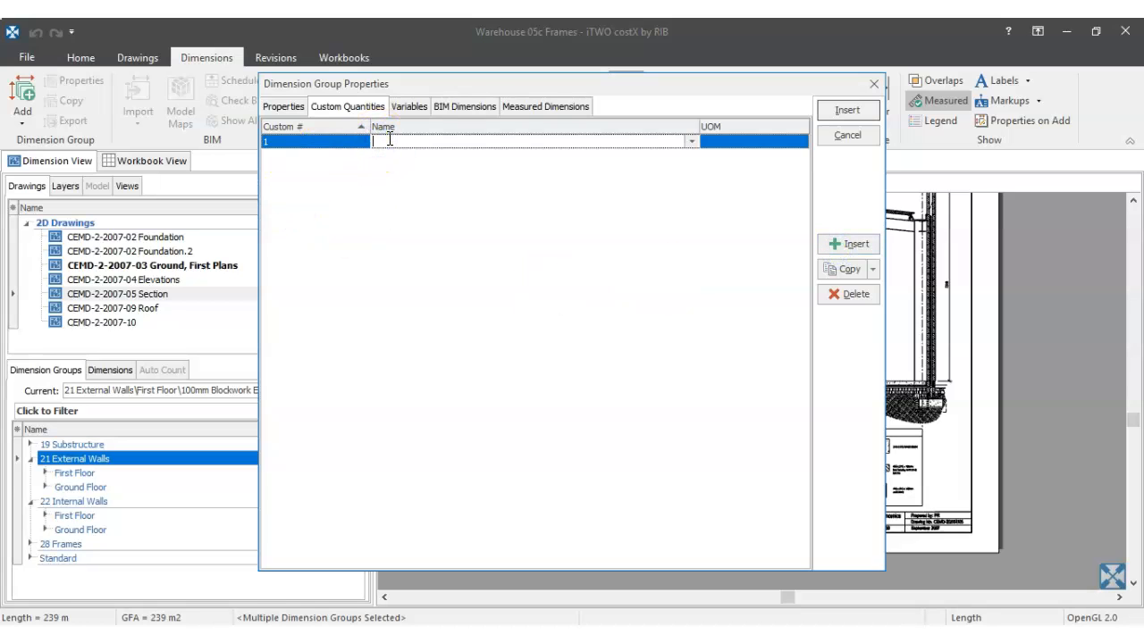
pyautogui.write('f')
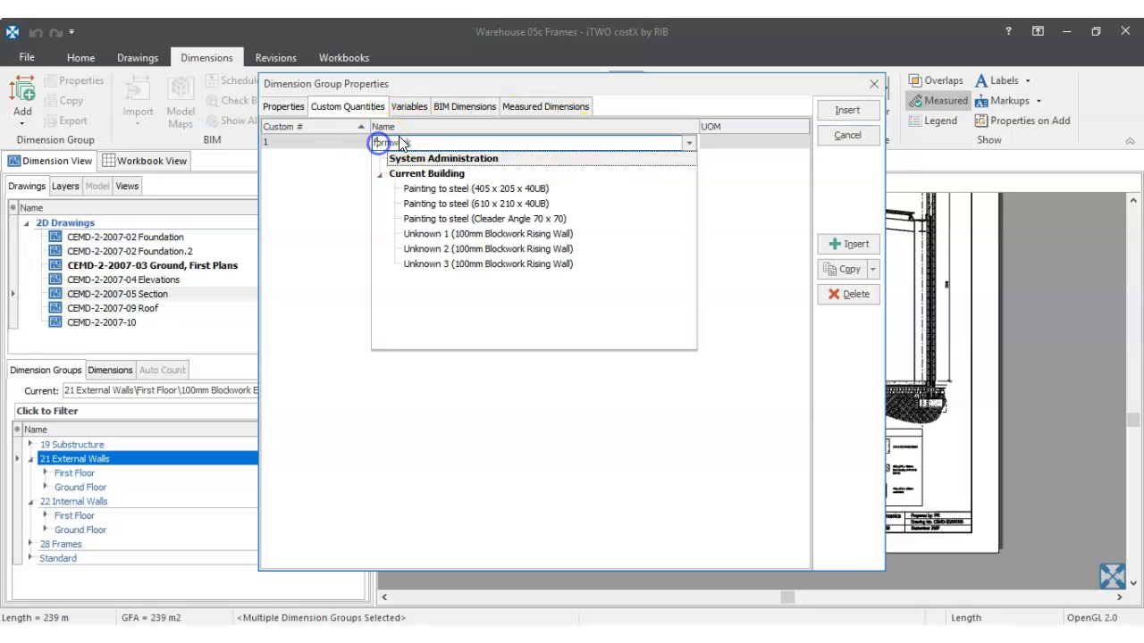
pyautogui.click(756, 222)
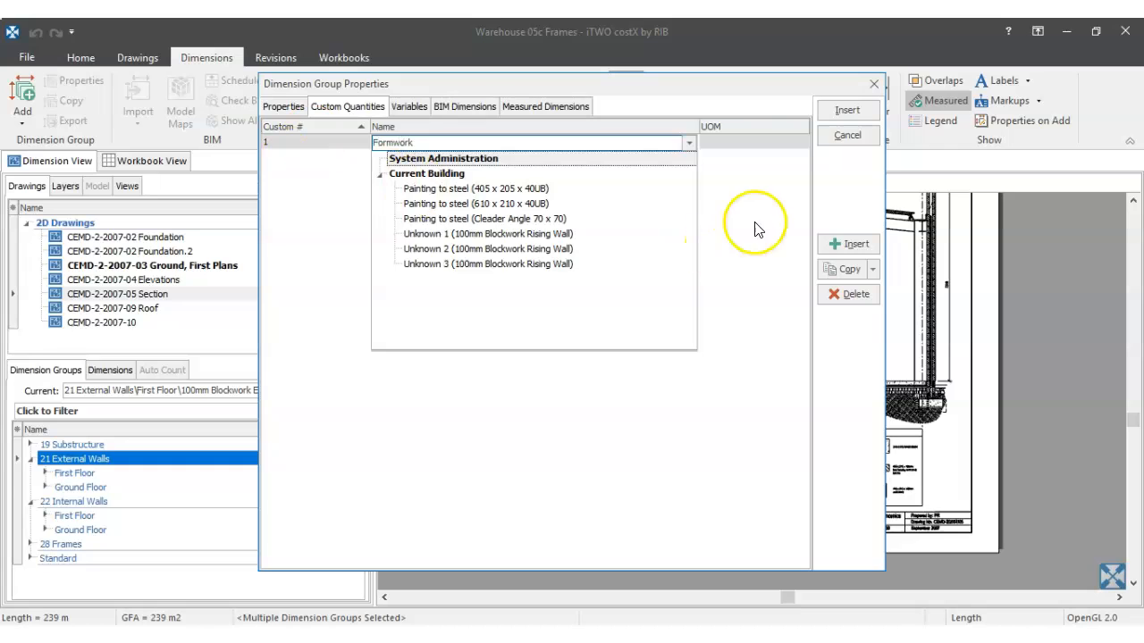
pyautogui.click(711, 143)
pyautogui.click(802, 143)
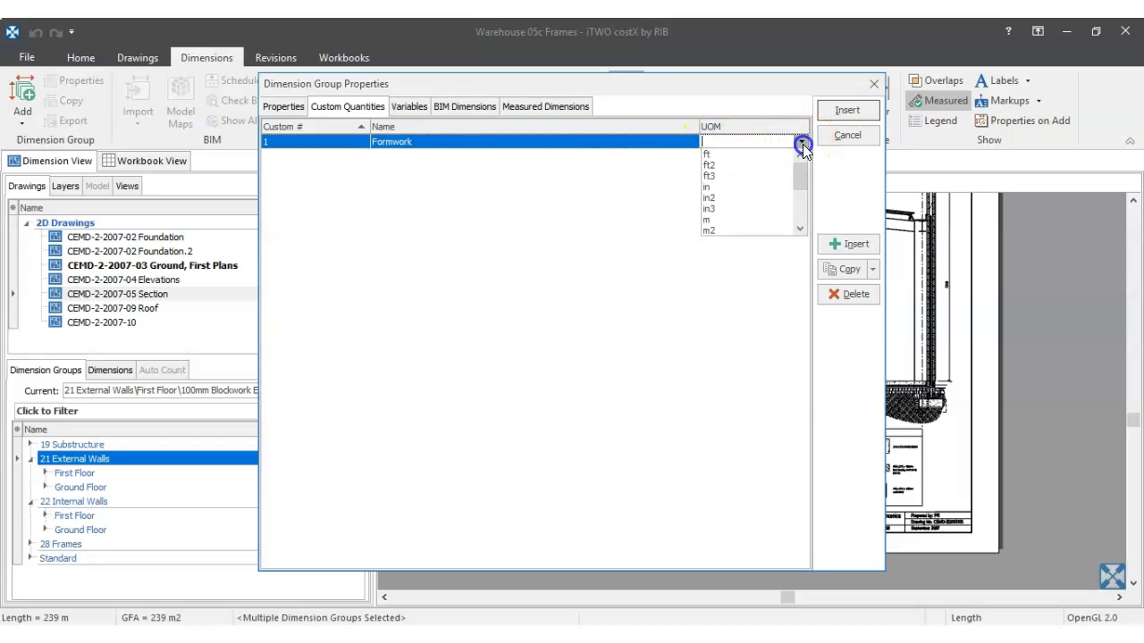
pyautogui.click(718, 228)
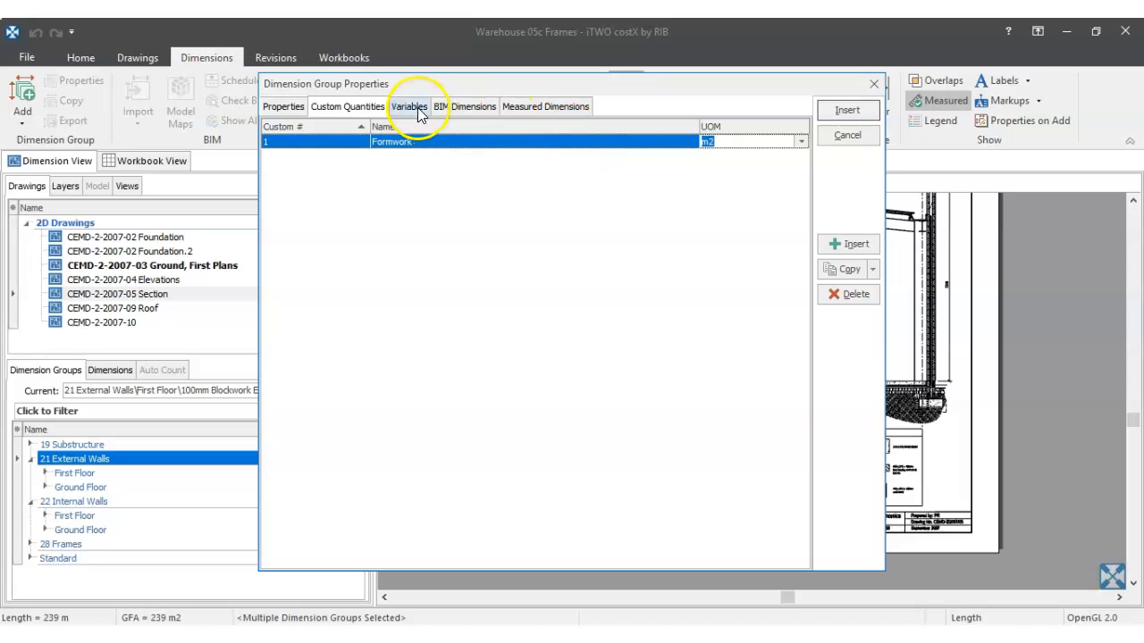
# Step: Open the Weight formula of the measured dimensions in the expression editor
pyautogui.click(539, 106)
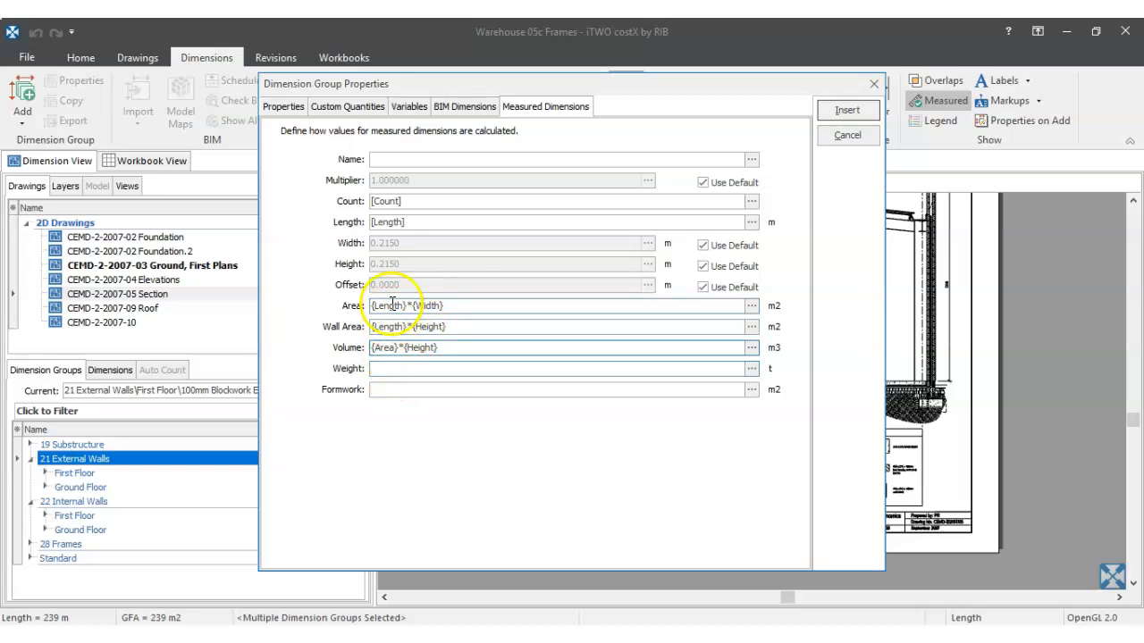
pyautogui.click(397, 369)
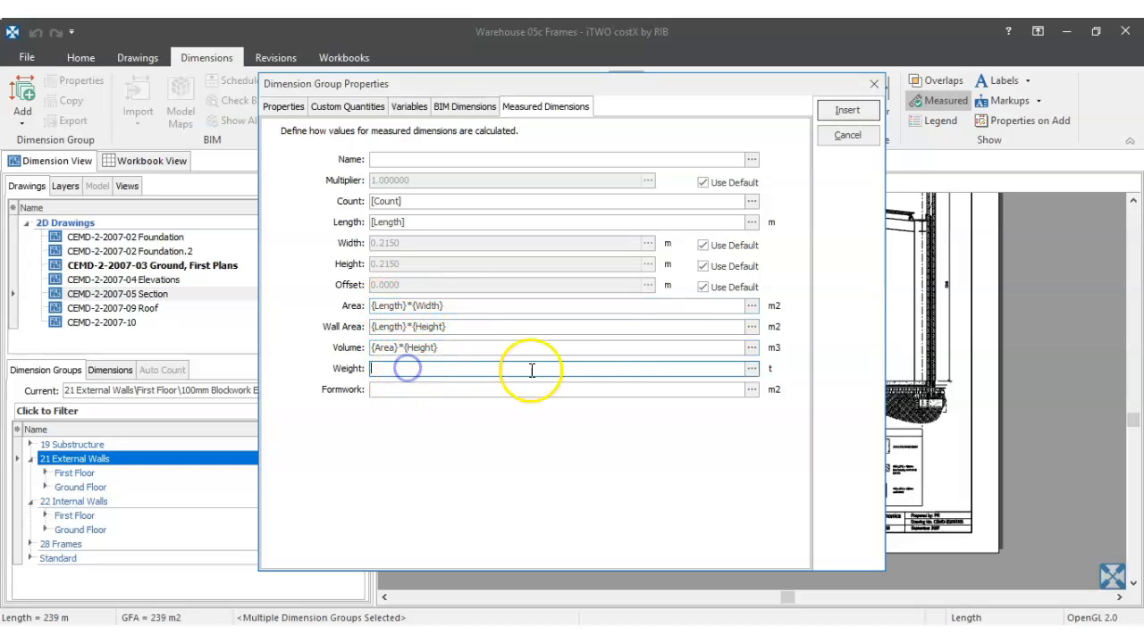
pyautogui.click(753, 369)
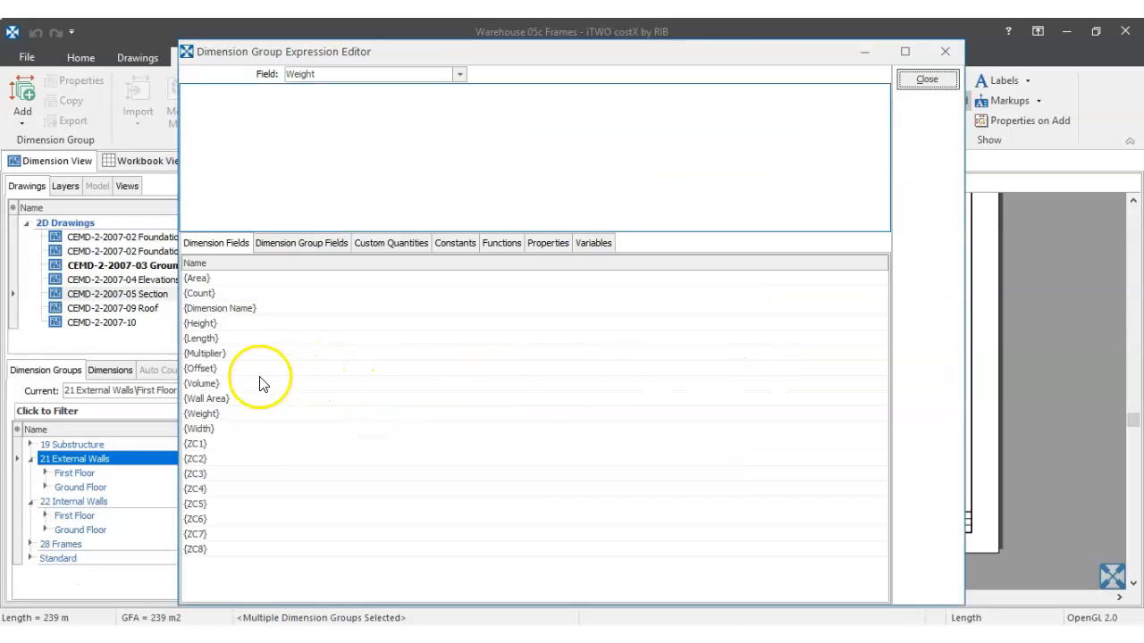
pyautogui.doubleClick(221, 342)
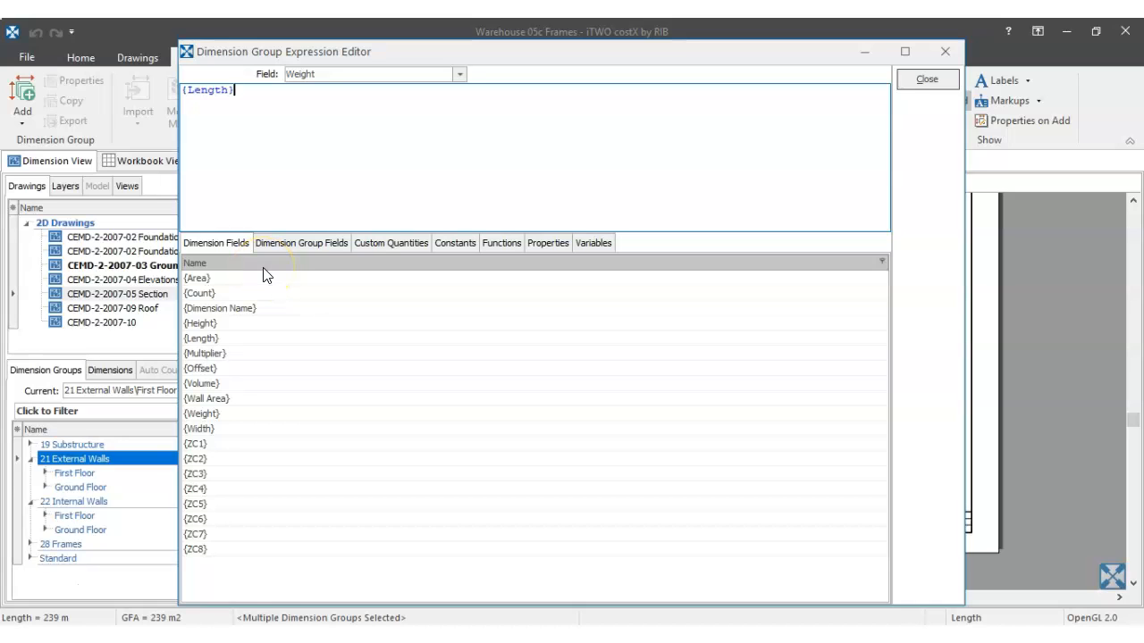
pyautogui.press('BackSpace')
pyautogui.press('BackSpace')
pyautogui.press('BackSpace')
pyautogui.press('BackSpace')
pyautogui.press('BackSpace')
# Step: Define the Weight formula as {Volume}*250*.001 and close the expression editor
pyautogui.doubleClick(201, 384)
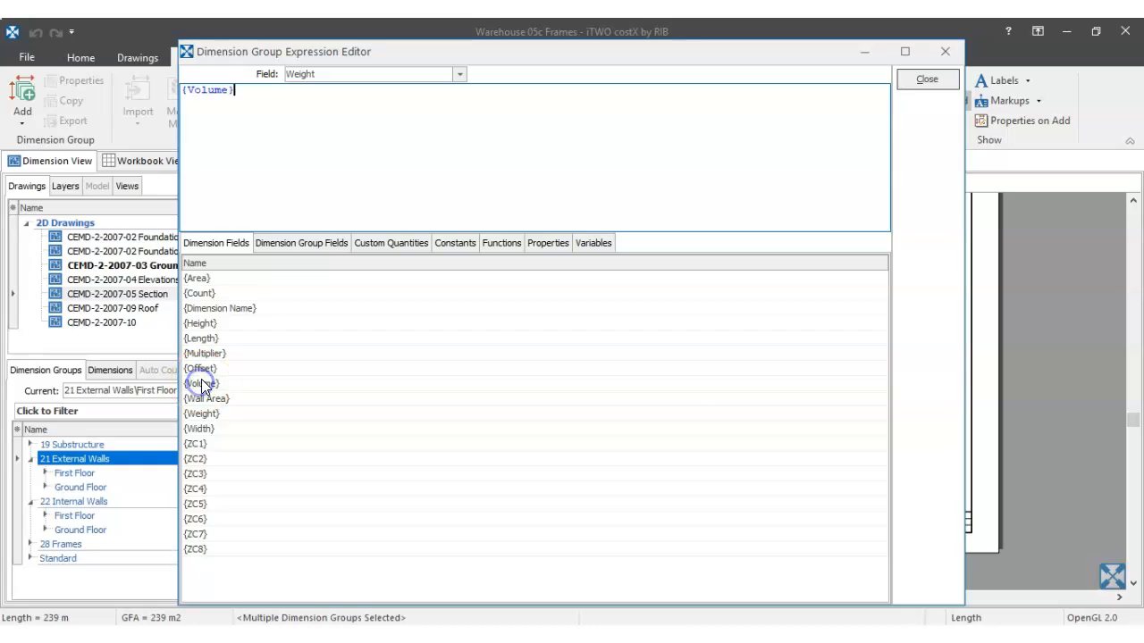
pyautogui.write('*250*.')
pyautogui.write('001')
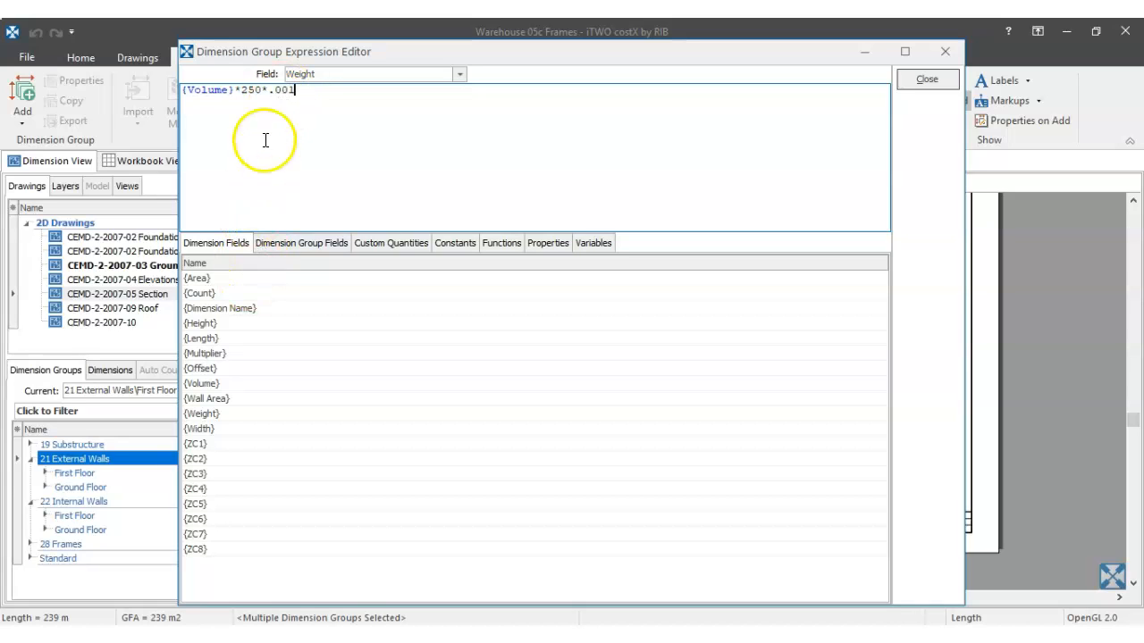
pyautogui.click(916, 81)
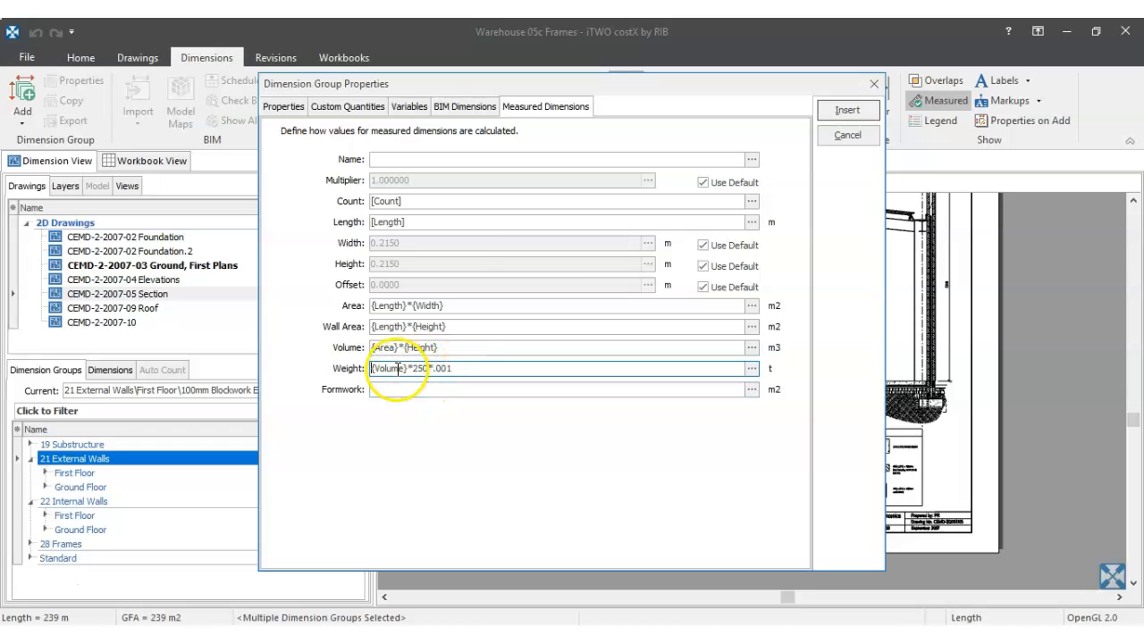
# Step: Define the Formwork formula as {Length}*3*.215 and insert the finished beam dimension group
pyautogui.click(382, 391)
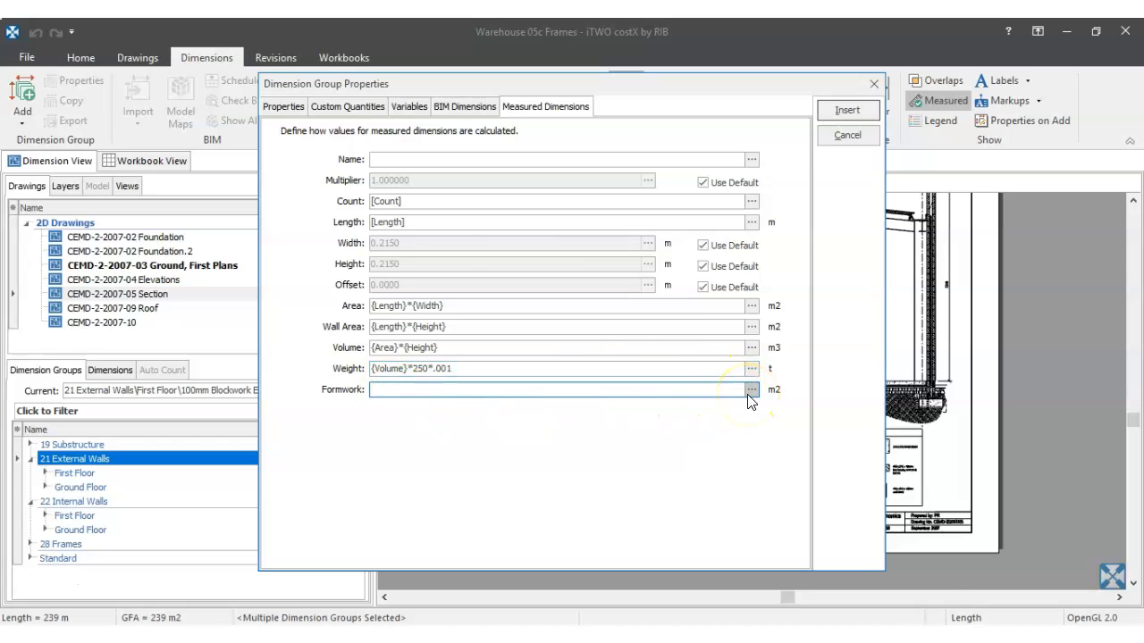
pyautogui.click(751, 390)
pyautogui.doubleClick(212, 340)
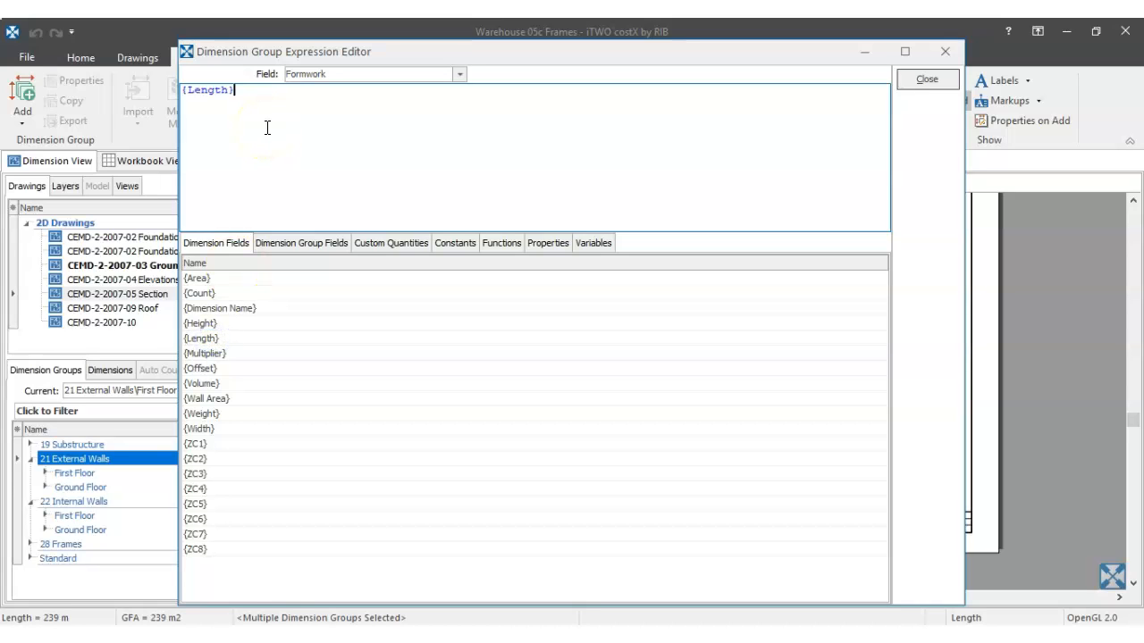
pyautogui.write('*3*')
pyautogui.press('BackSpace')
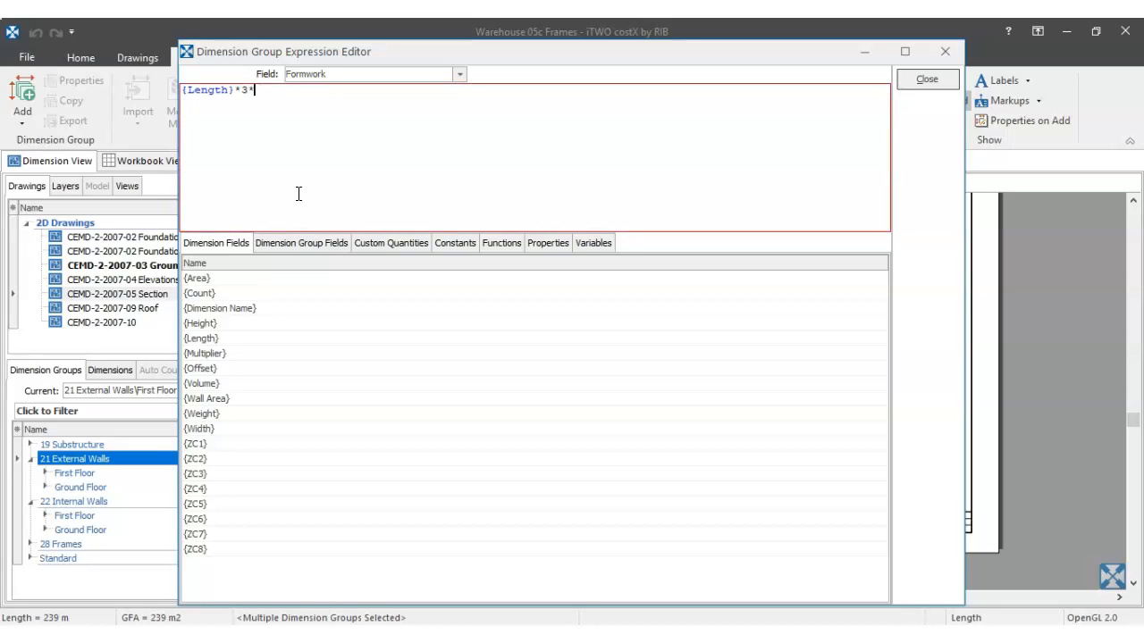
pyautogui.doubleClick(202, 430)
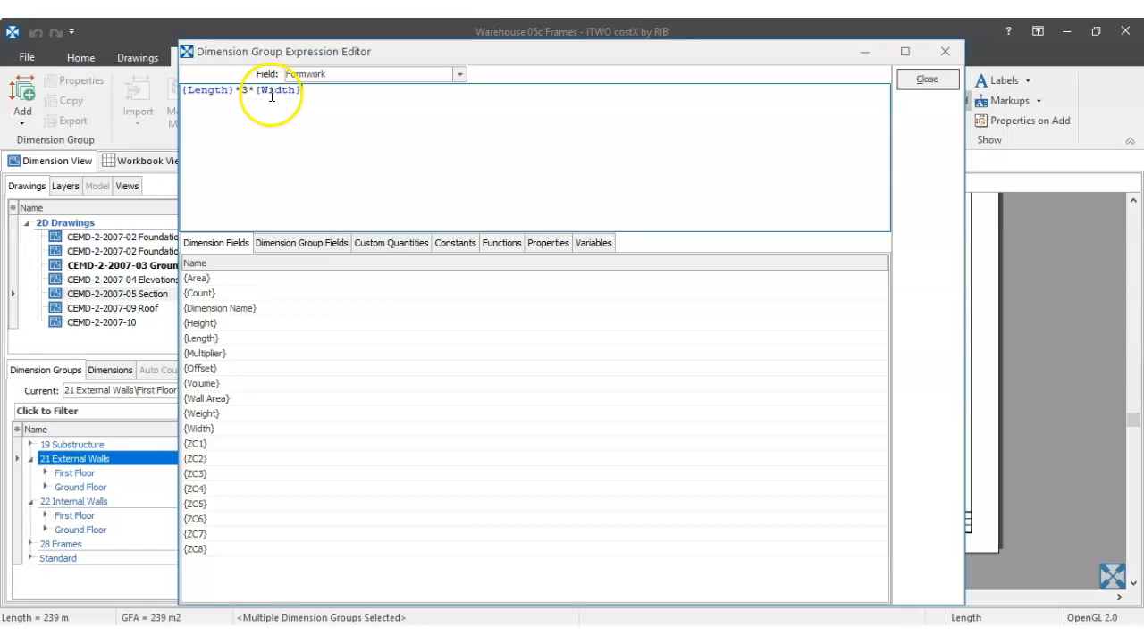
pyautogui.moveTo(304, 94); pyautogui.dragTo(255, 90)
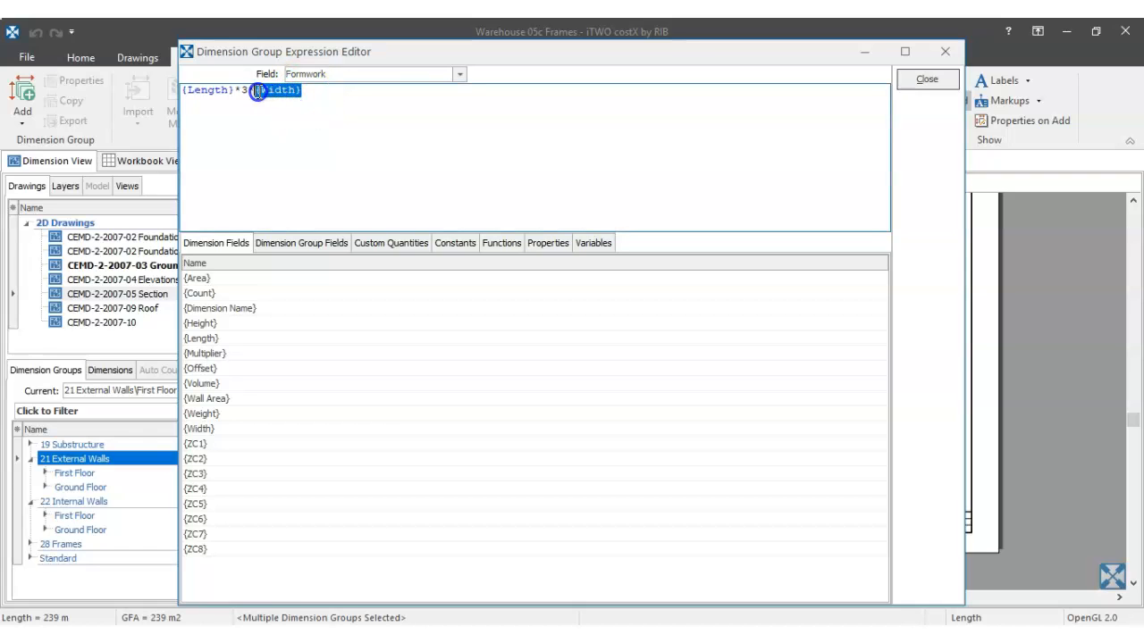
pyautogui.write('.215')
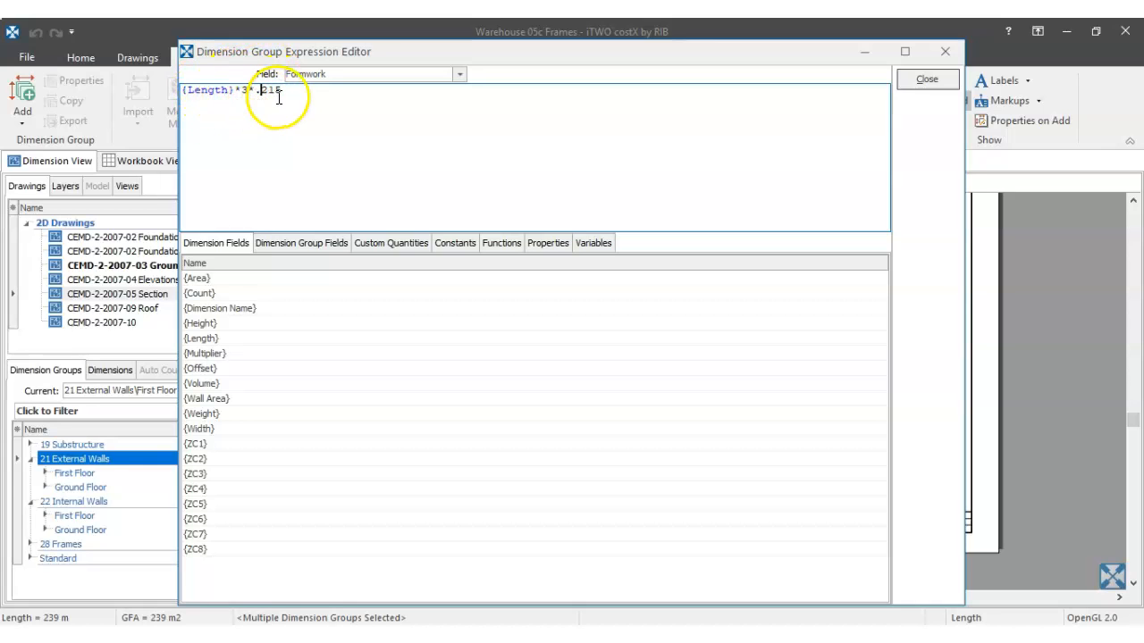
pyautogui.click(905, 82)
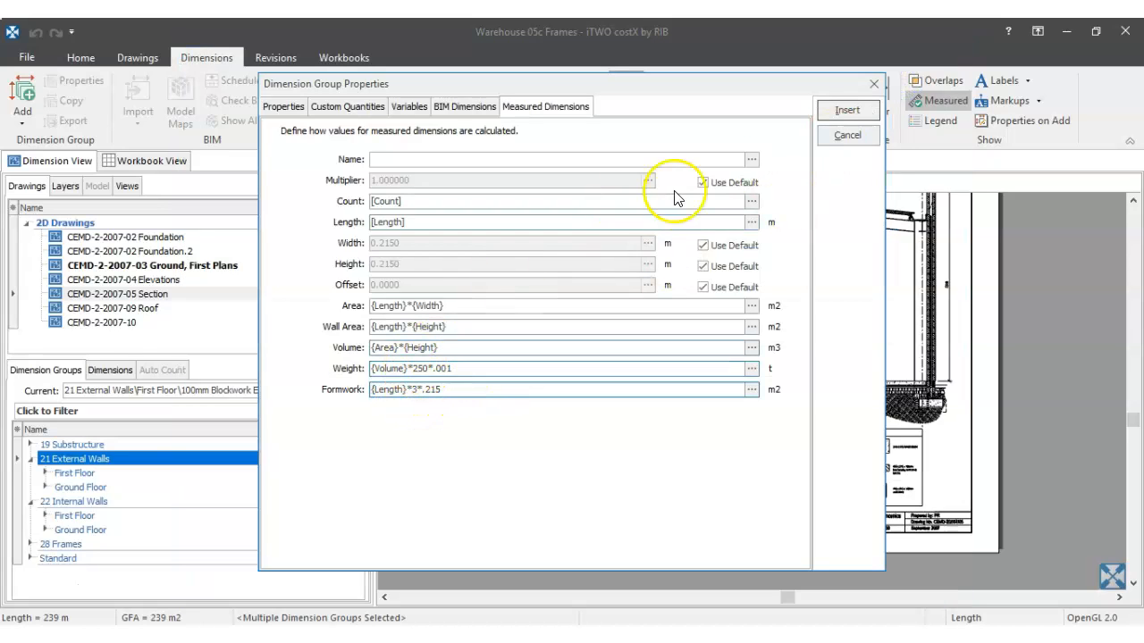
pyautogui.click(844, 111)
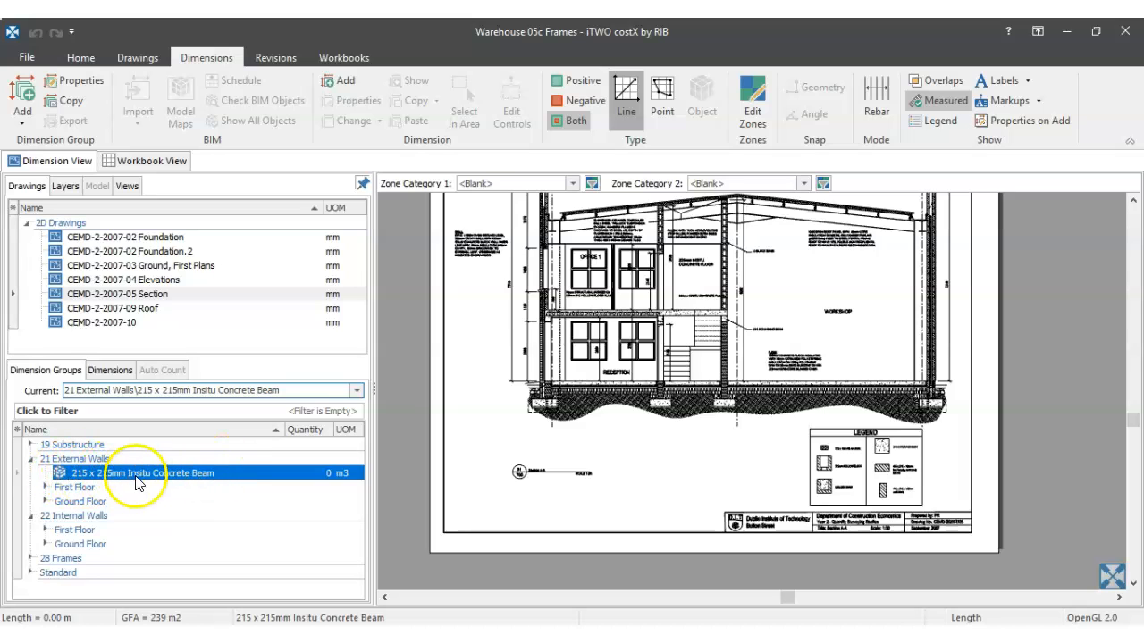
# Step: Start a copy of the insitu concrete beam group with 22 Internal Walls\First Floor as its destination folder
pyautogui.rightClick(167, 476)
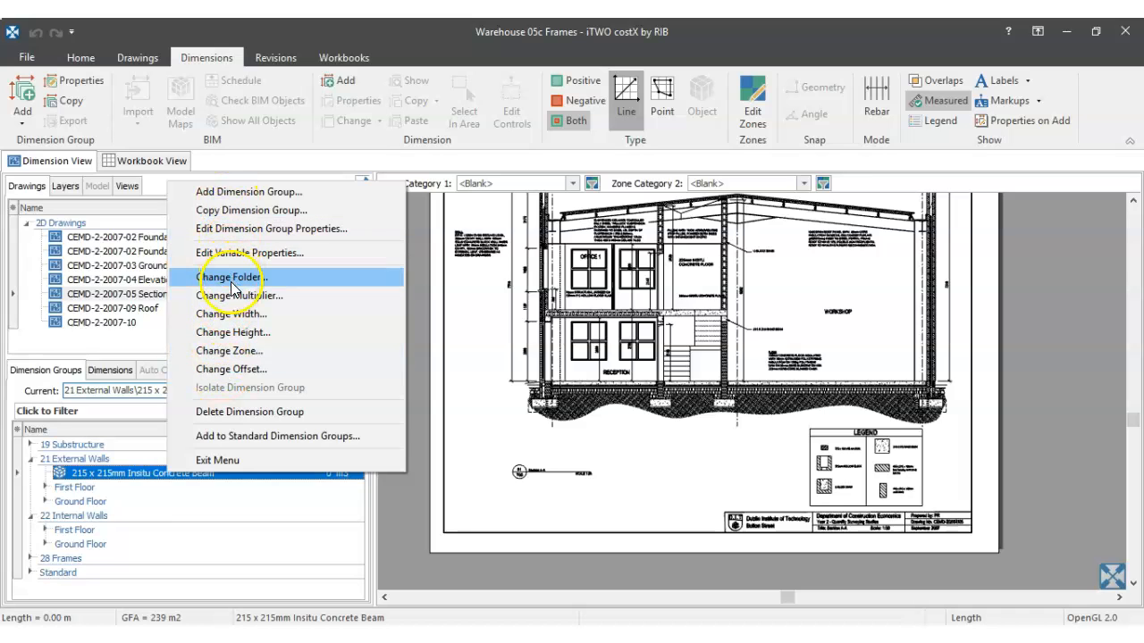
pyautogui.click(246, 212)
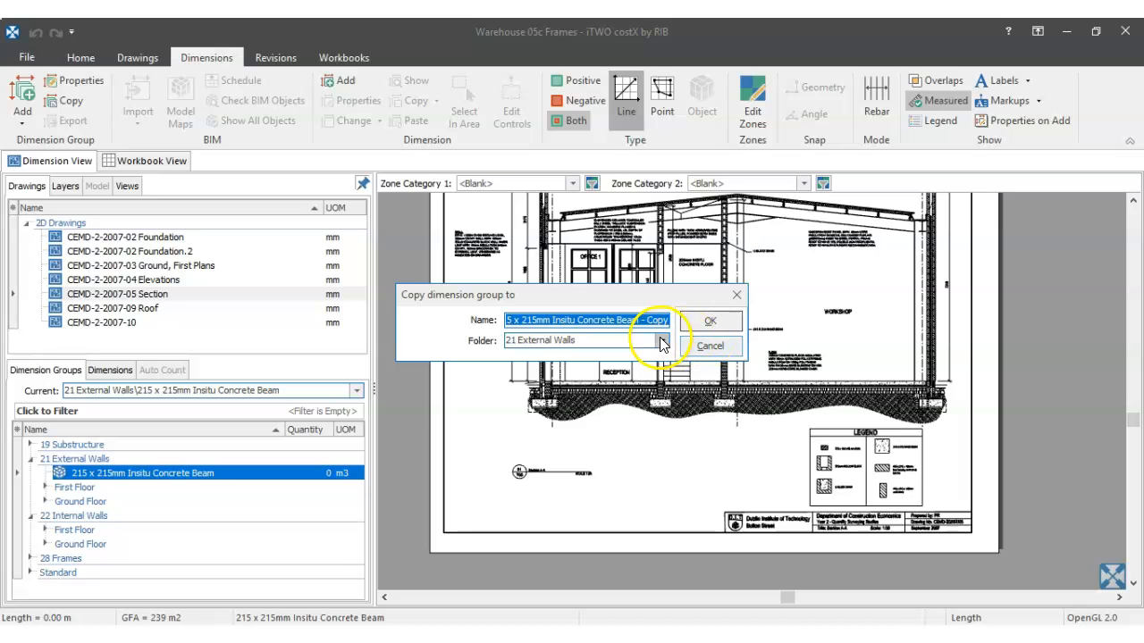
pyautogui.click(662, 342)
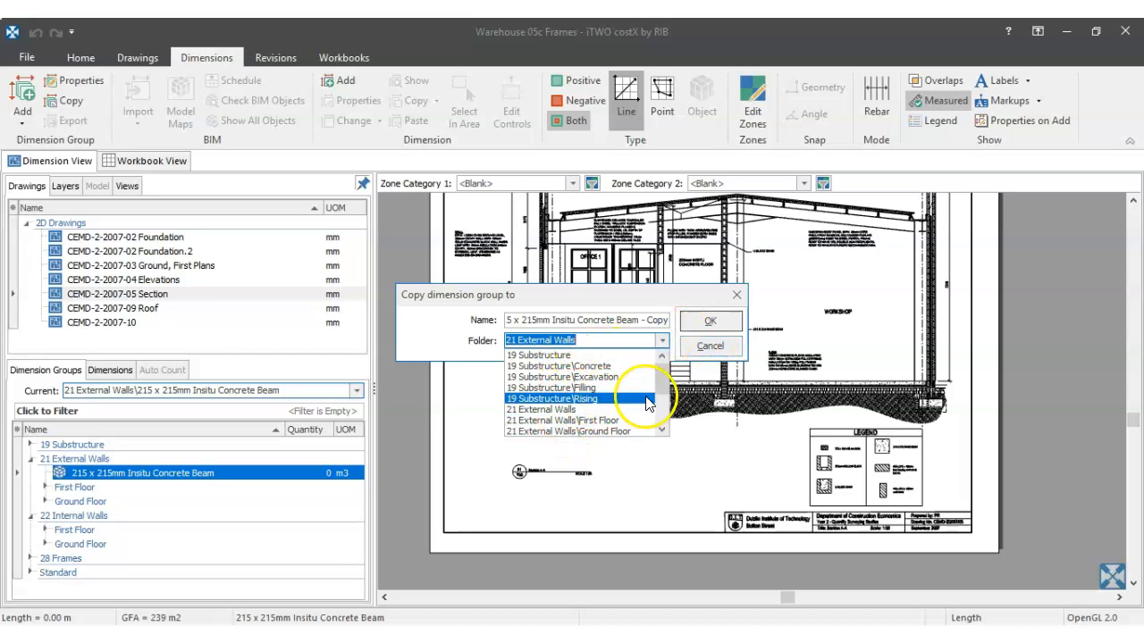
pyautogui.scroll(-1, 657, 394)
pyautogui.moveTo(658, 401); pyautogui.dragTo(659, 396)
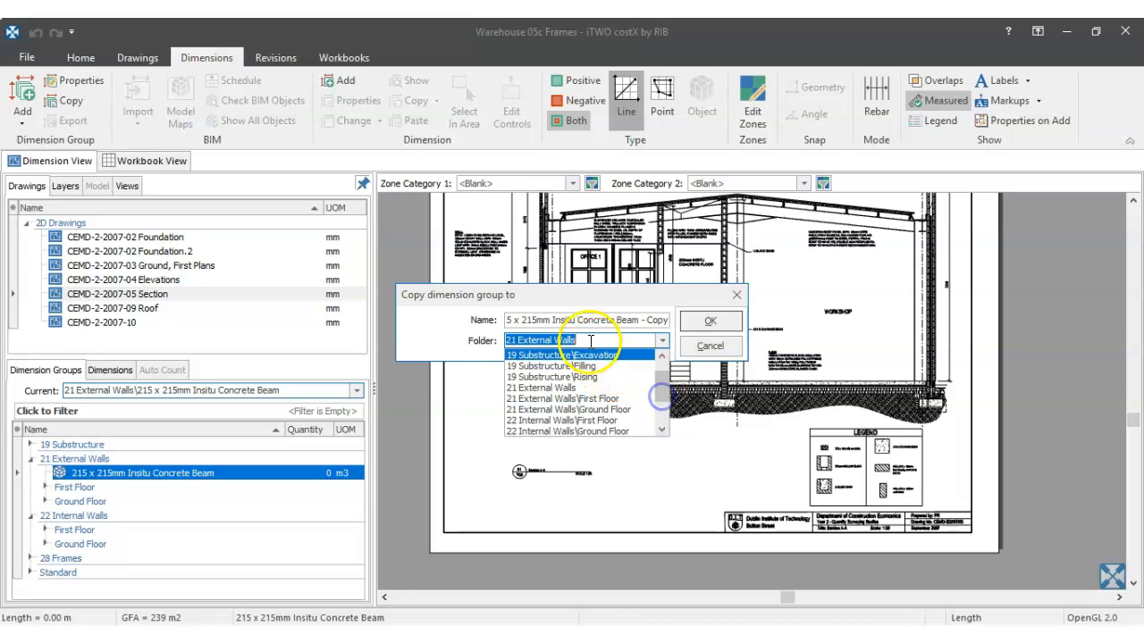
pyautogui.click(545, 341)
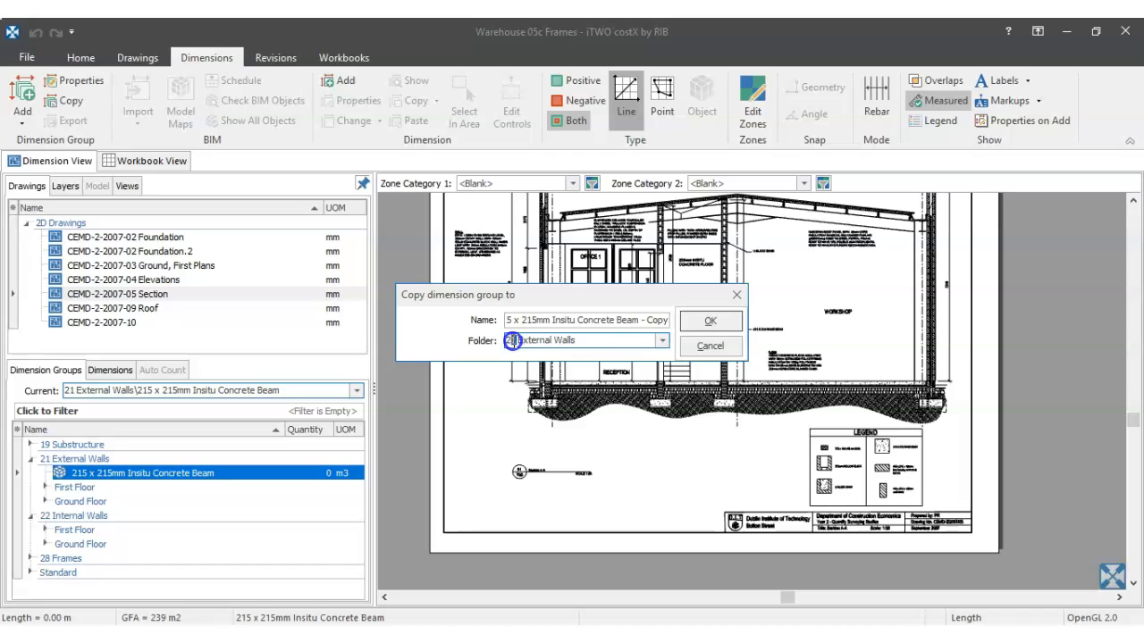
pyautogui.write('2')
pyautogui.click(570, 338)
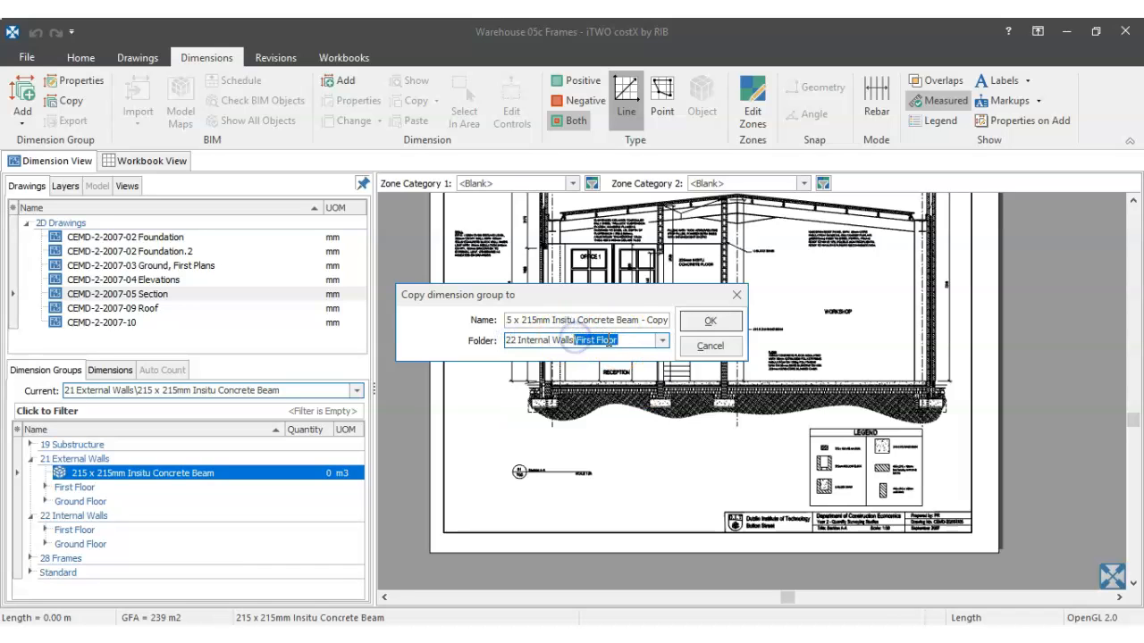
pyautogui.click(608, 341)
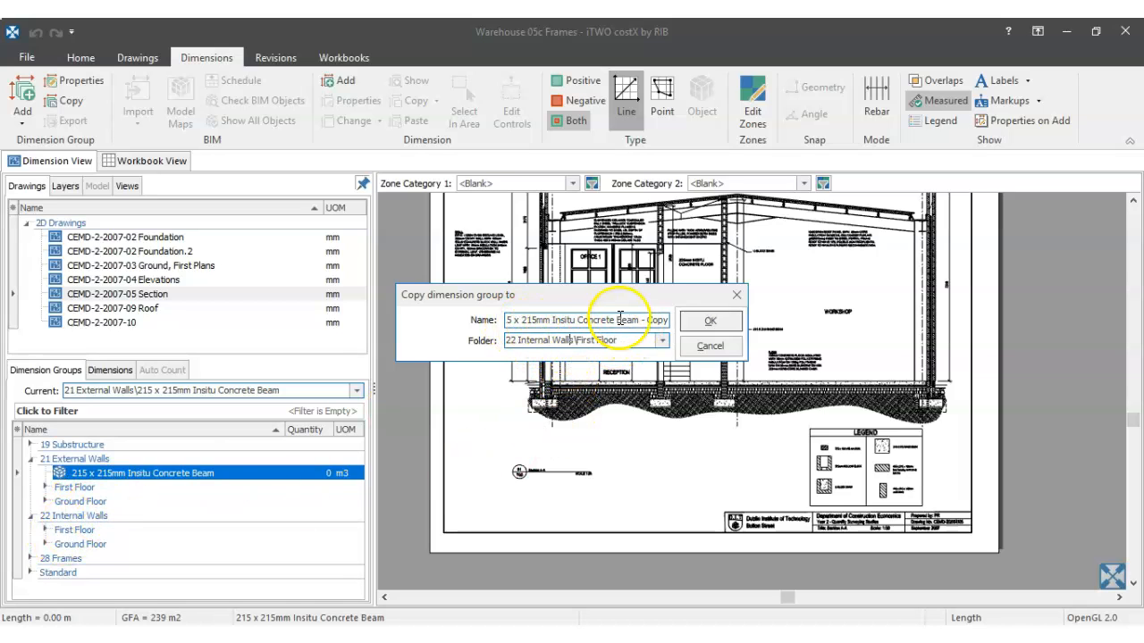
# Step: Name the copy "215 x 215mm Insitu Concrete Beam - 2" and create it
pyautogui.doubleClick(617, 319)
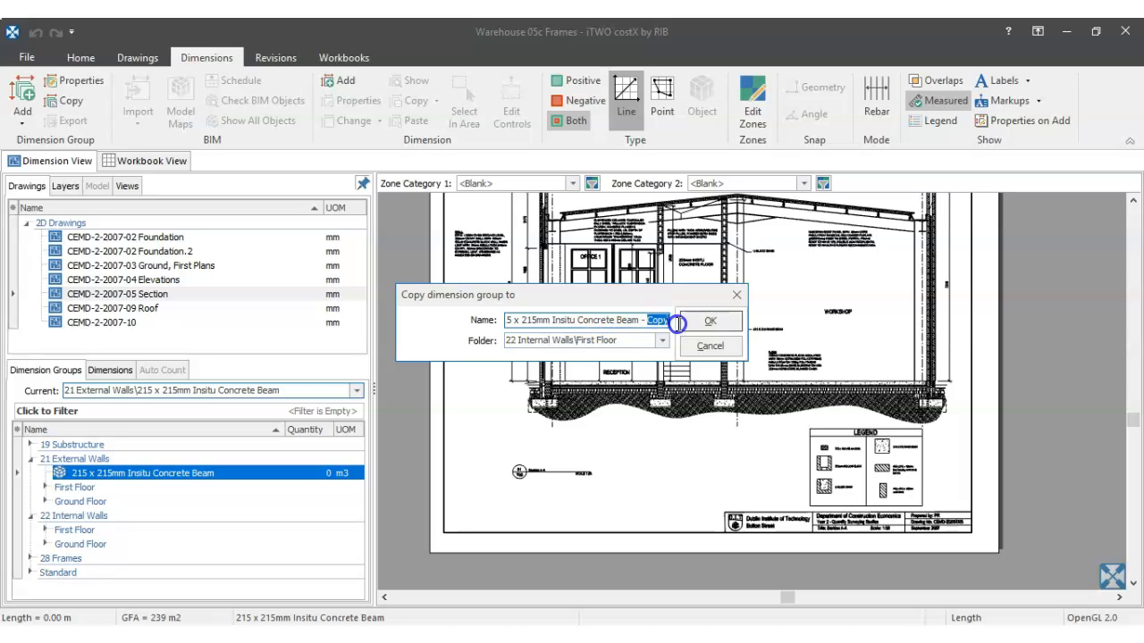
pyautogui.write('2')
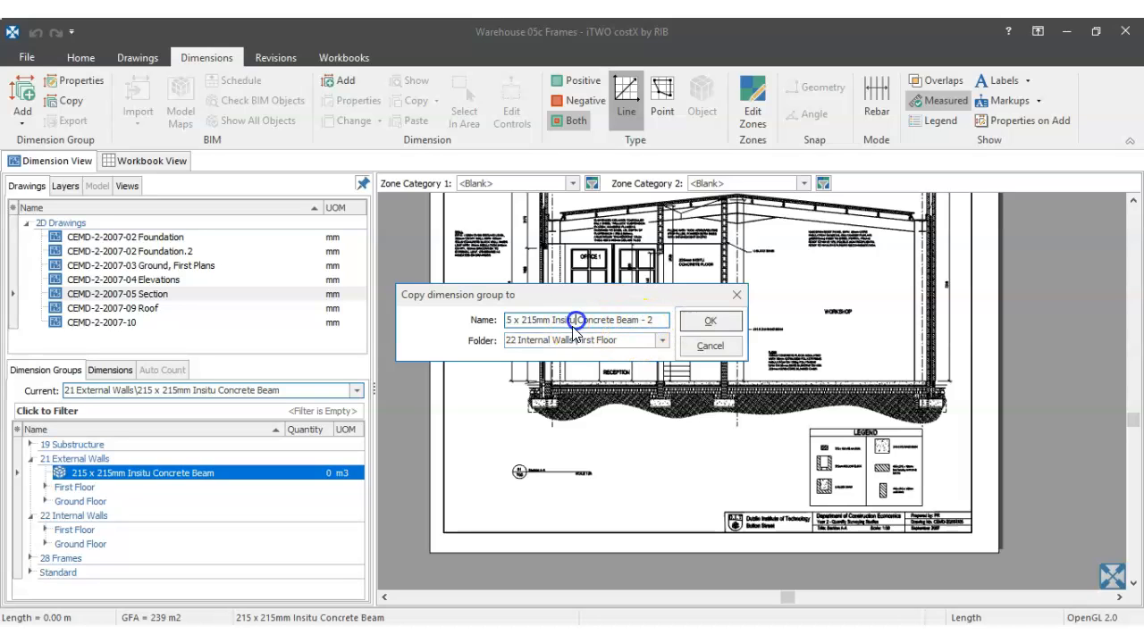
pyautogui.press('Left')
pyautogui.press('Left')
pyautogui.press('Left')
pyautogui.press('Left')
pyautogui.press('Left')
pyautogui.press('Left')
pyautogui.press('Left')
pyautogui.press('Left')
pyautogui.press('Left')
pyautogui.press('Left')
pyautogui.press('Left')
pyautogui.press('Left')
pyautogui.press('Left')
pyautogui.press('Left')
pyautogui.press('Left')
pyautogui.press('Left')
pyautogui.press('Left')
pyautogui.press('Left')
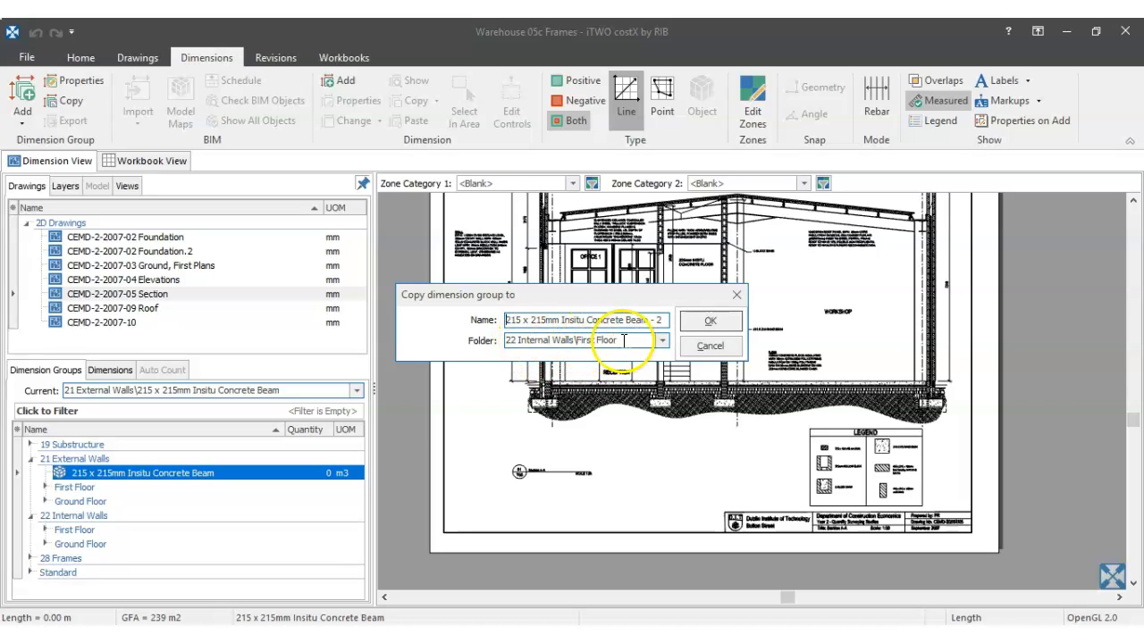
pyautogui.click(707, 321)
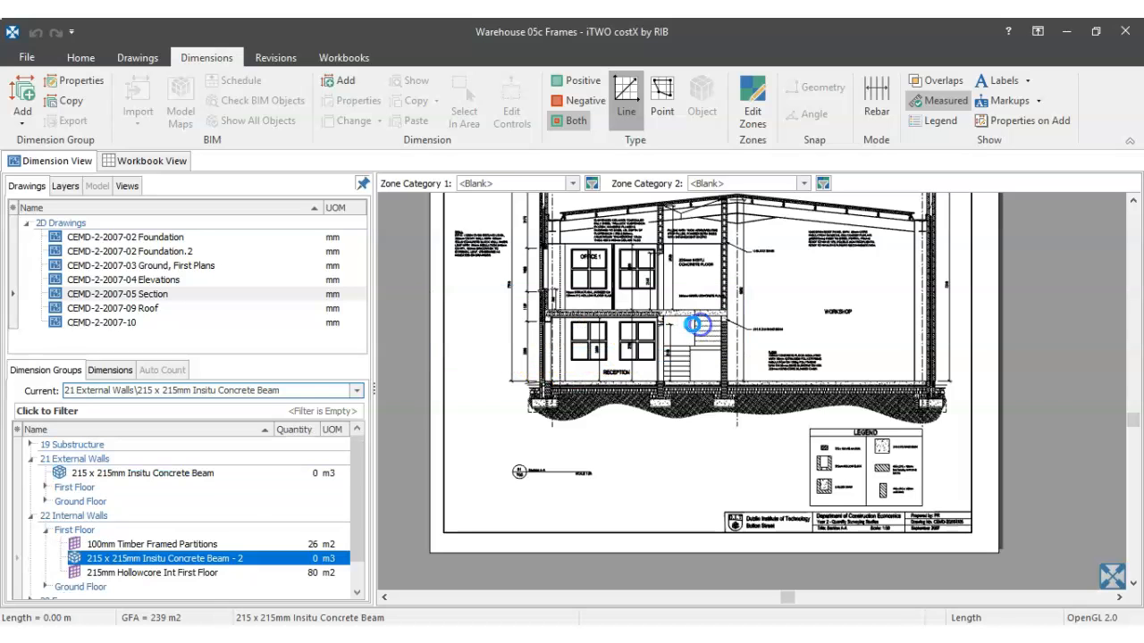
# Step: Move the "215 x 215mm Insitu Concrete Beam - 2" group to the 22 Internal Walls folder and set its positive dimensions to Aqua
pyautogui.click(125, 562)
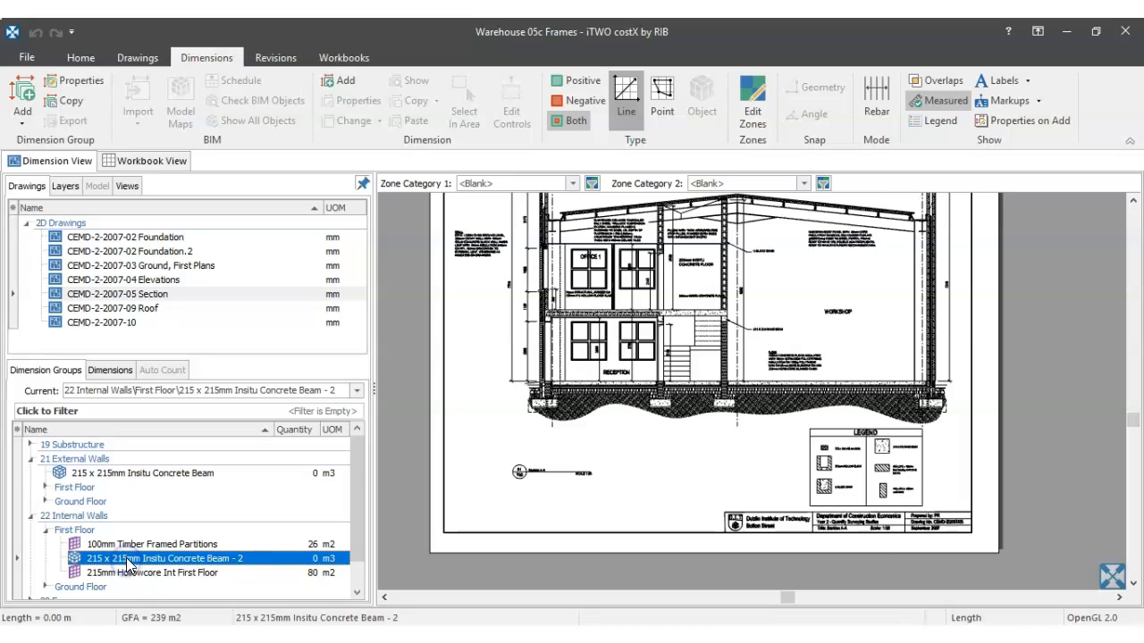
pyautogui.doubleClick(126, 557)
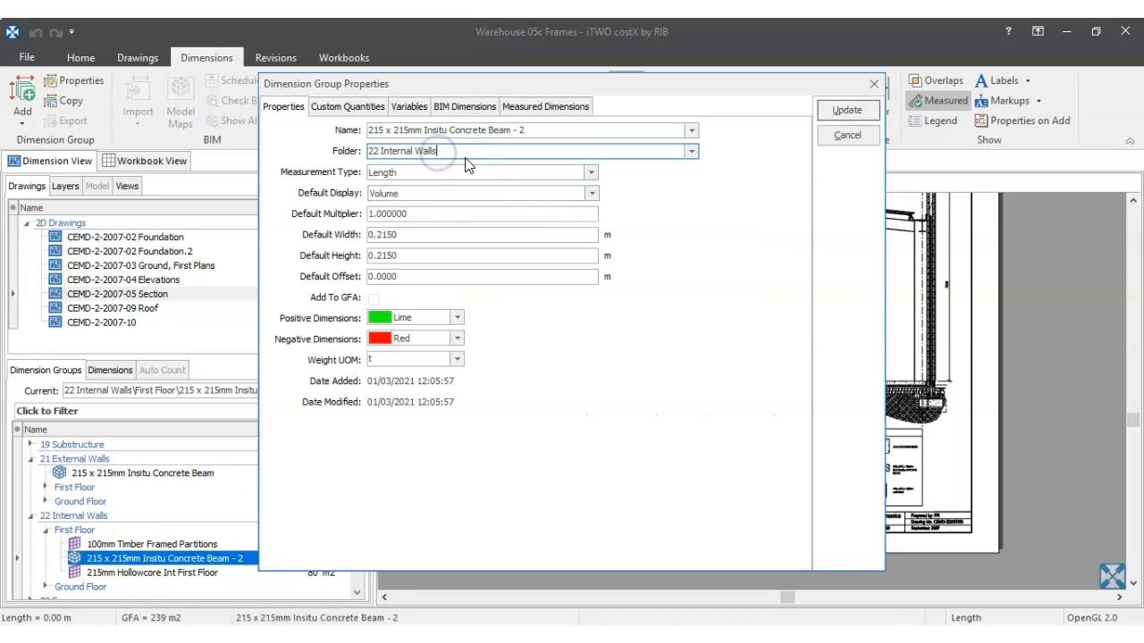
pyautogui.click(460, 319)
pyautogui.moveTo(482, 361); pyautogui.dragTo(482, 371)
pyautogui.click(402, 393)
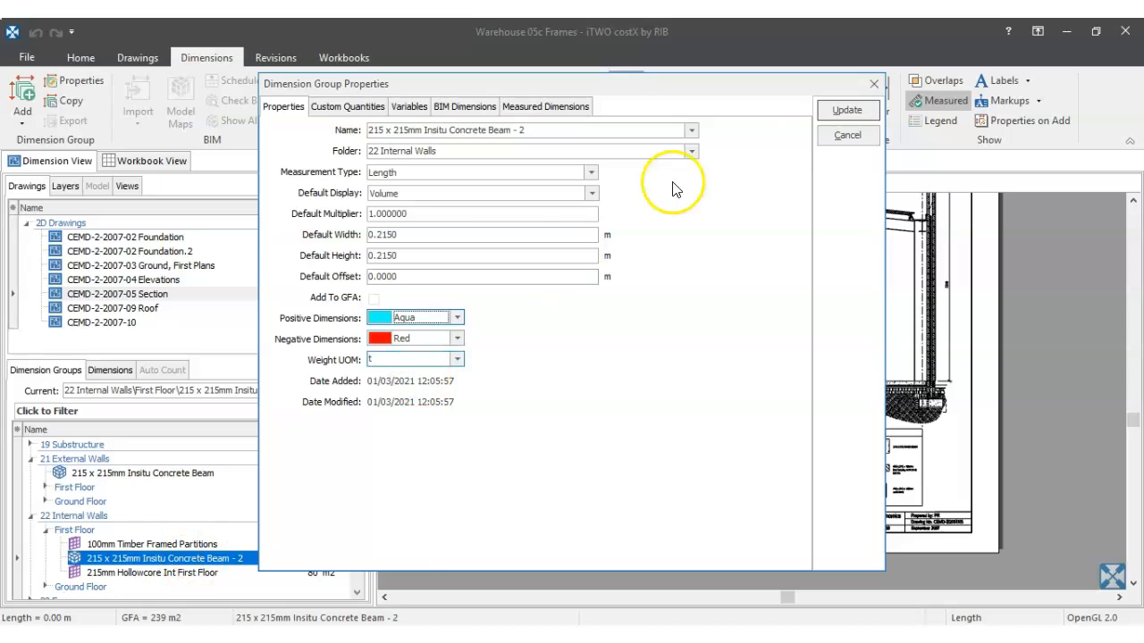
pyautogui.click(847, 110)
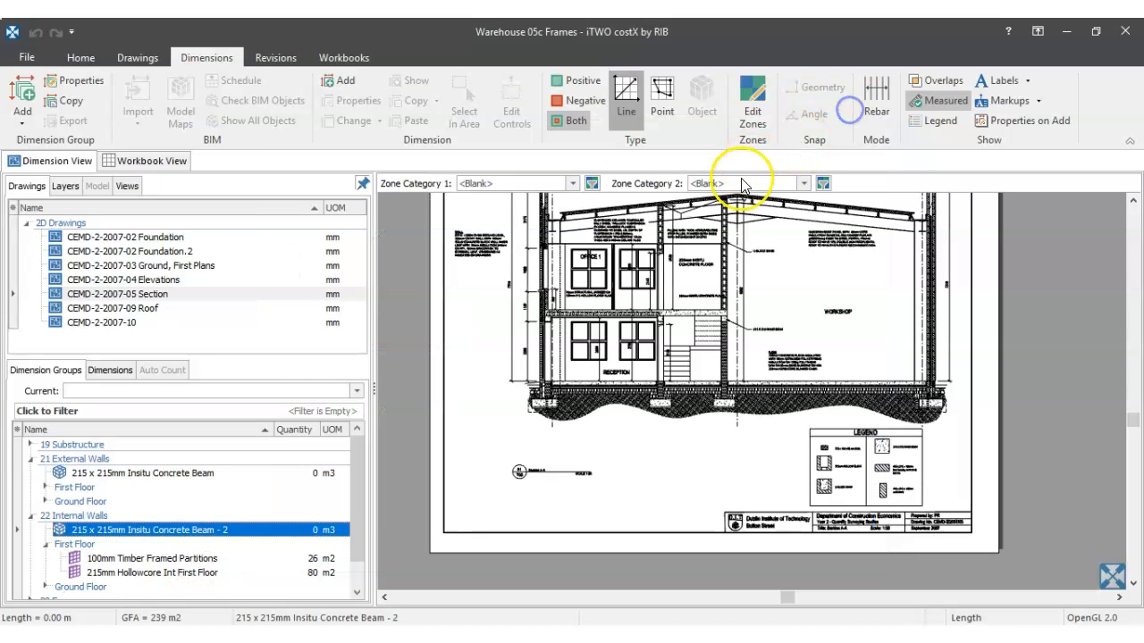
# Step: Make the 21 External Walls beam group current and prepare the CEMD-2-2007-03 Ground, First Plans drawing for Point measurement
pyautogui.click(91, 474)
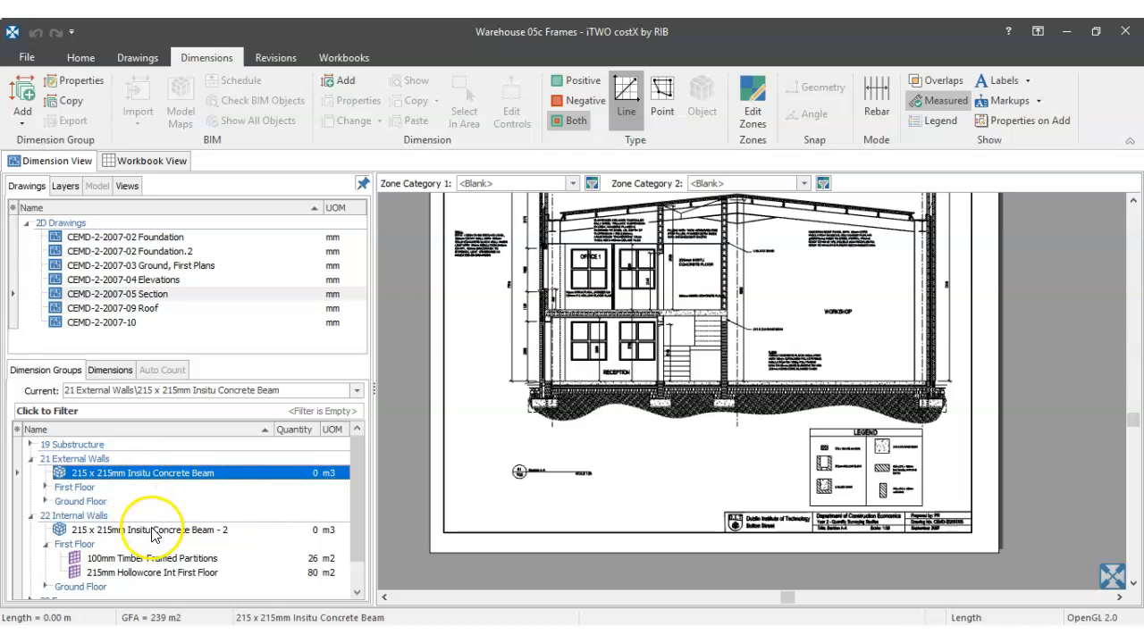
pyautogui.click(156, 530)
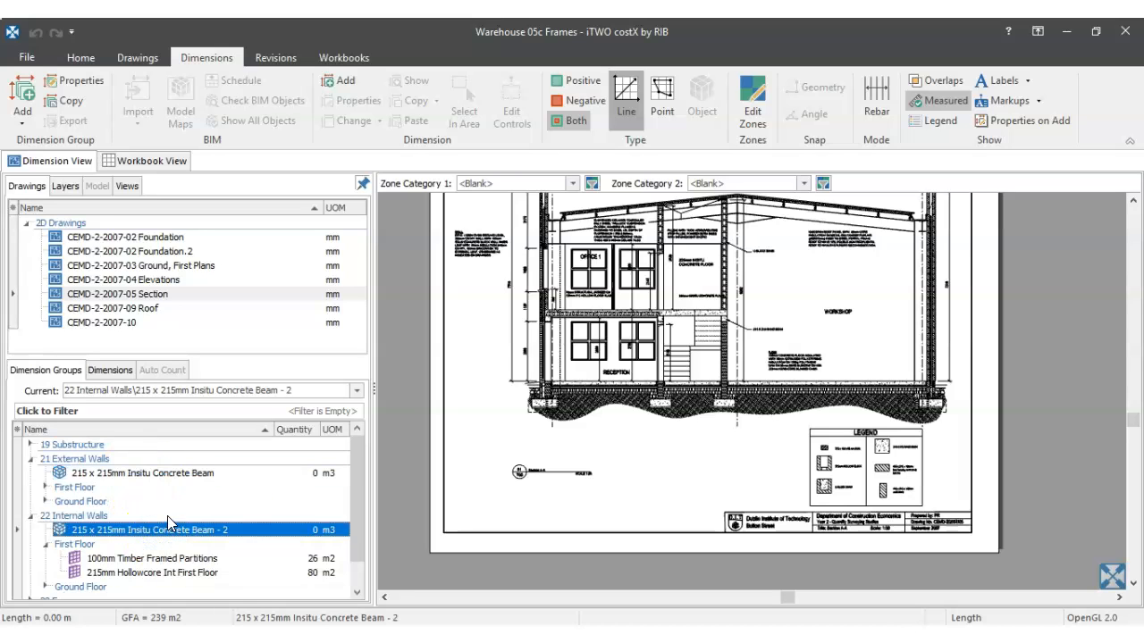
pyautogui.click(129, 474)
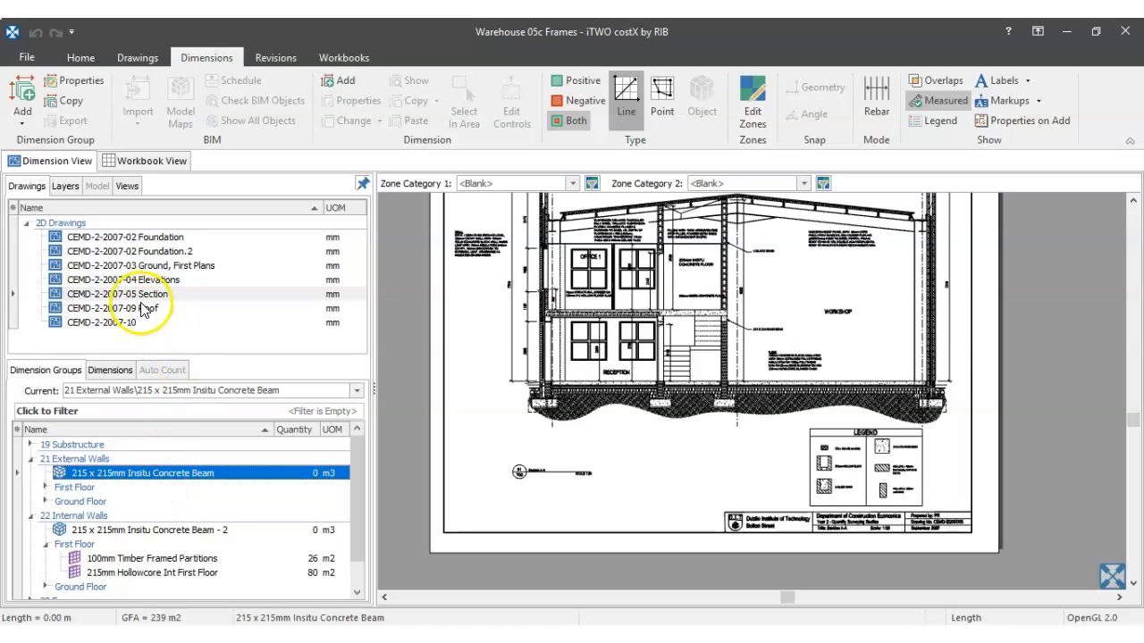
pyautogui.click(148, 266)
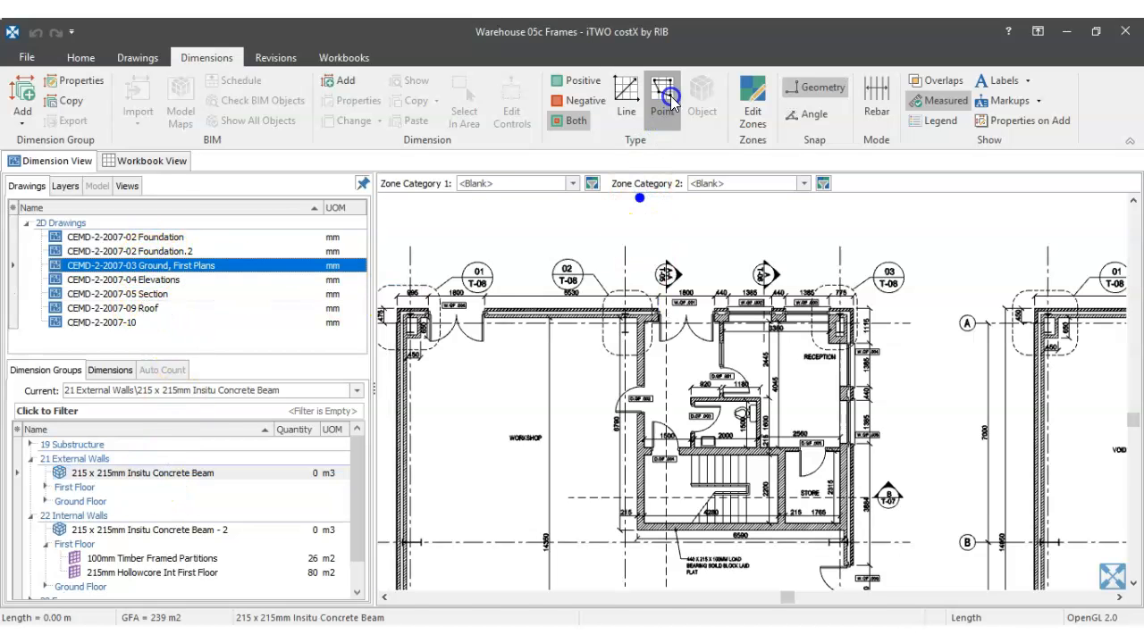
pyautogui.click(666, 96)
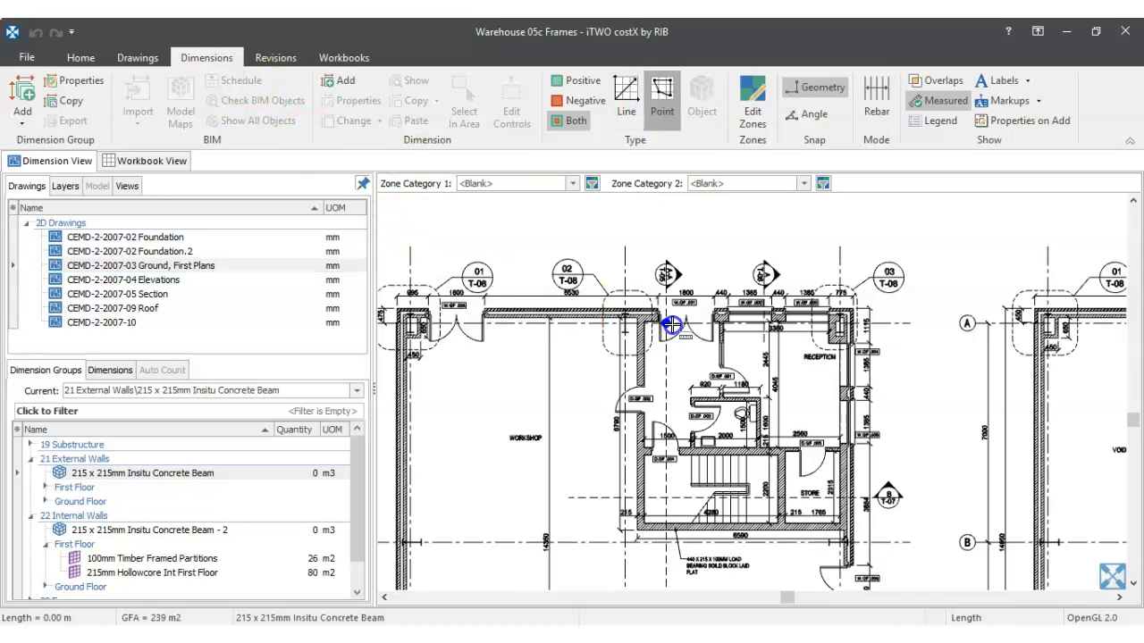
# Step: Measure an external beam about 6.45 m long on the ground floor's upper wall, from the workshop partition to the reception corner column
pyautogui.scroll(3, 671, 327)
pyautogui.scroll(3, 581, 294)
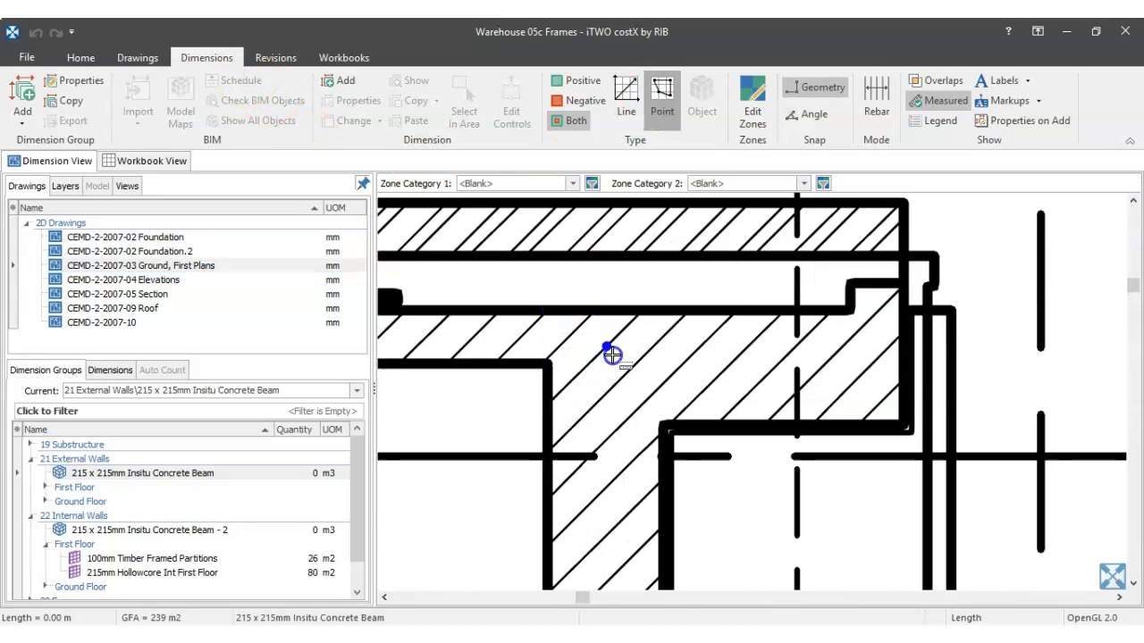
pyautogui.scroll(-3, 612, 356)
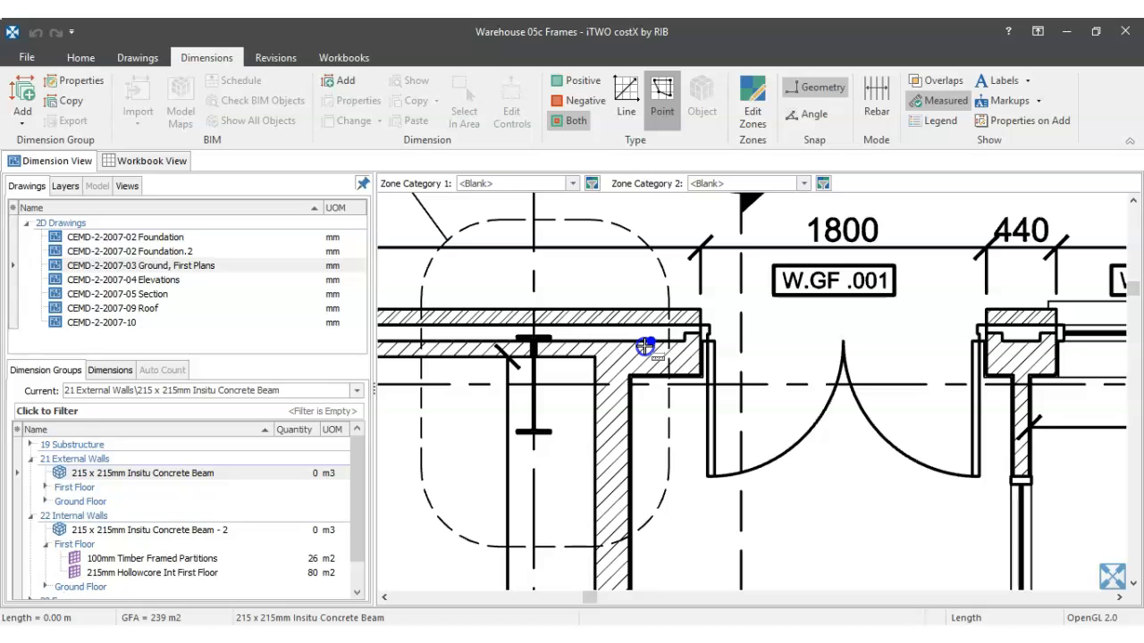
pyautogui.scroll(3, 584, 334)
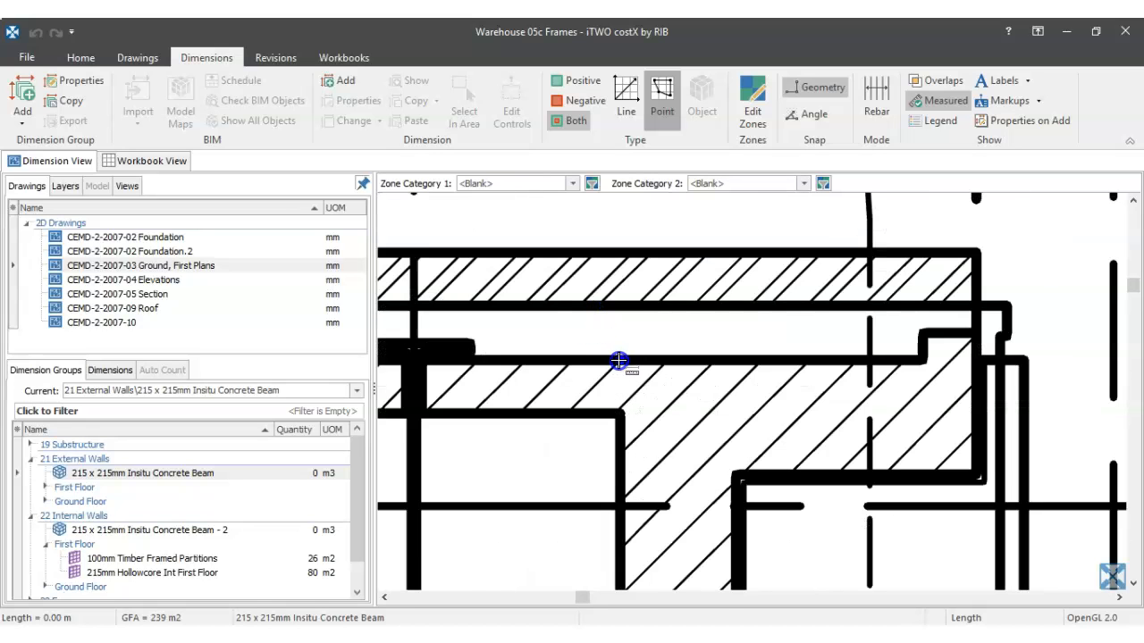
pyautogui.click(620, 363)
pyautogui.scroll(-5, 620, 363)
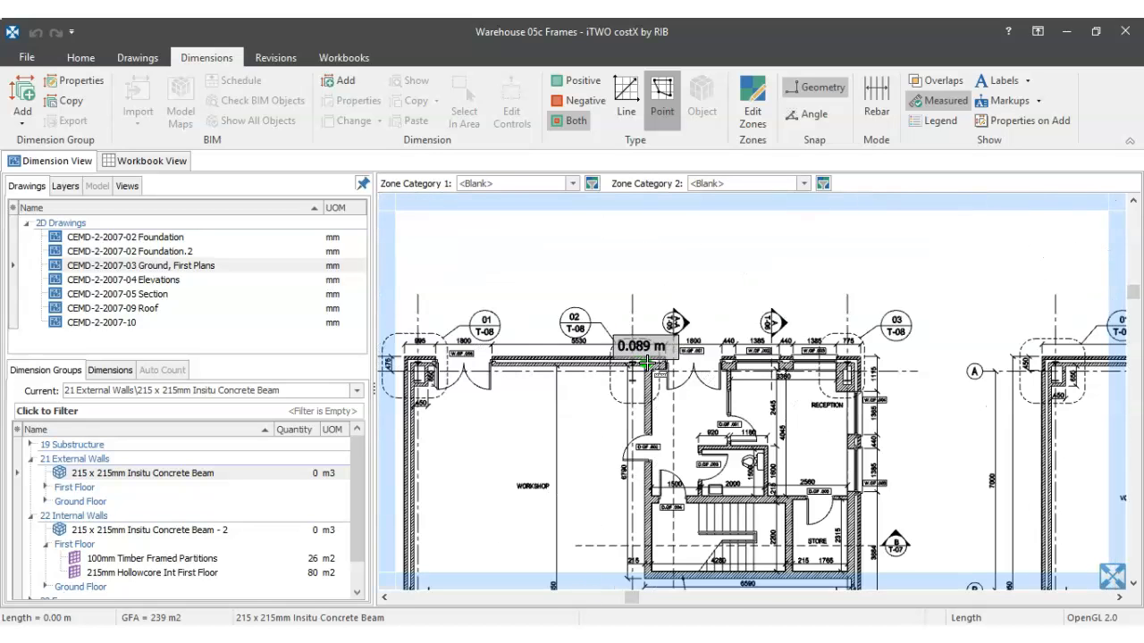
pyautogui.scroll(6, 702, 354)
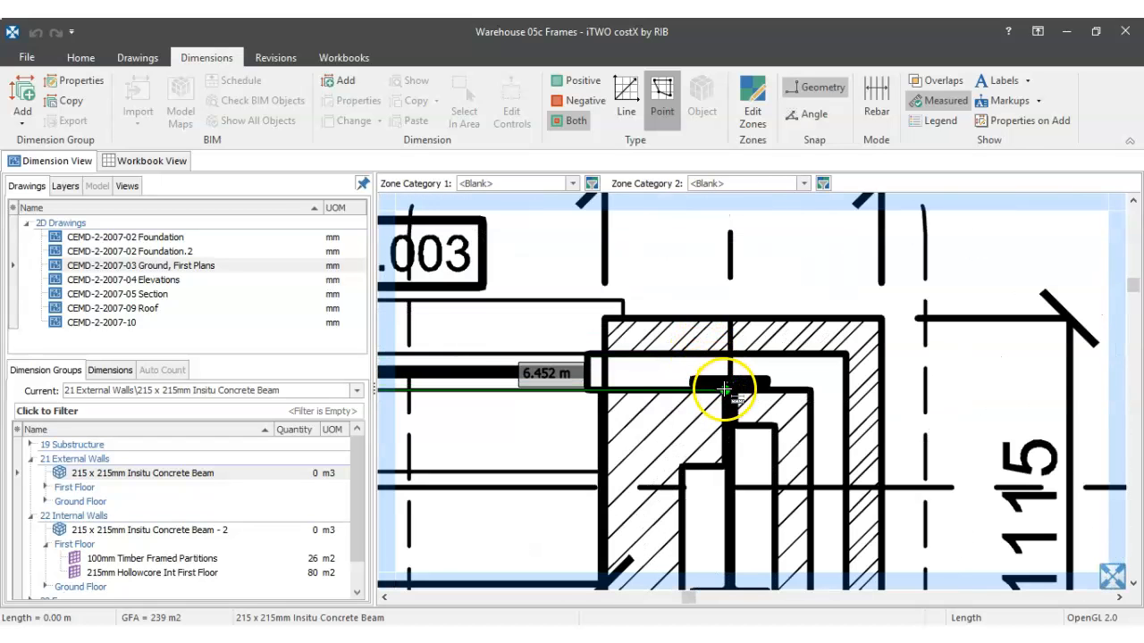
pyautogui.click(726, 390)
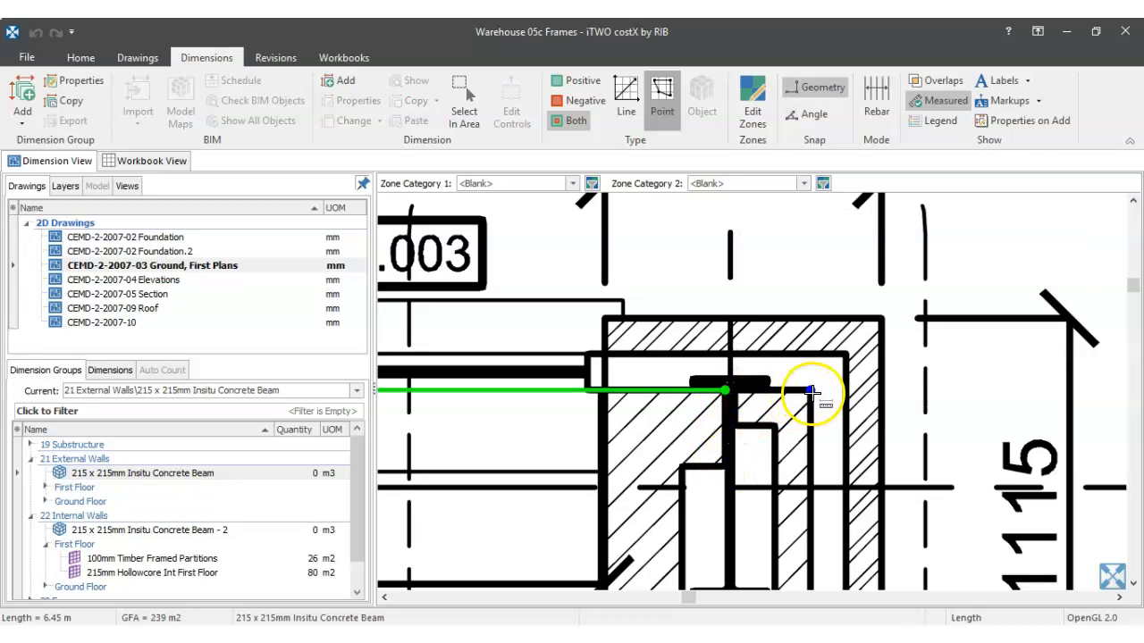
# Step: Measure an external beam about 6.89 m long down the reception and store side wall, from the reception corner towards gridline B
pyautogui.scroll(-5, 813, 402)
pyautogui.scroll(6, 831, 505)
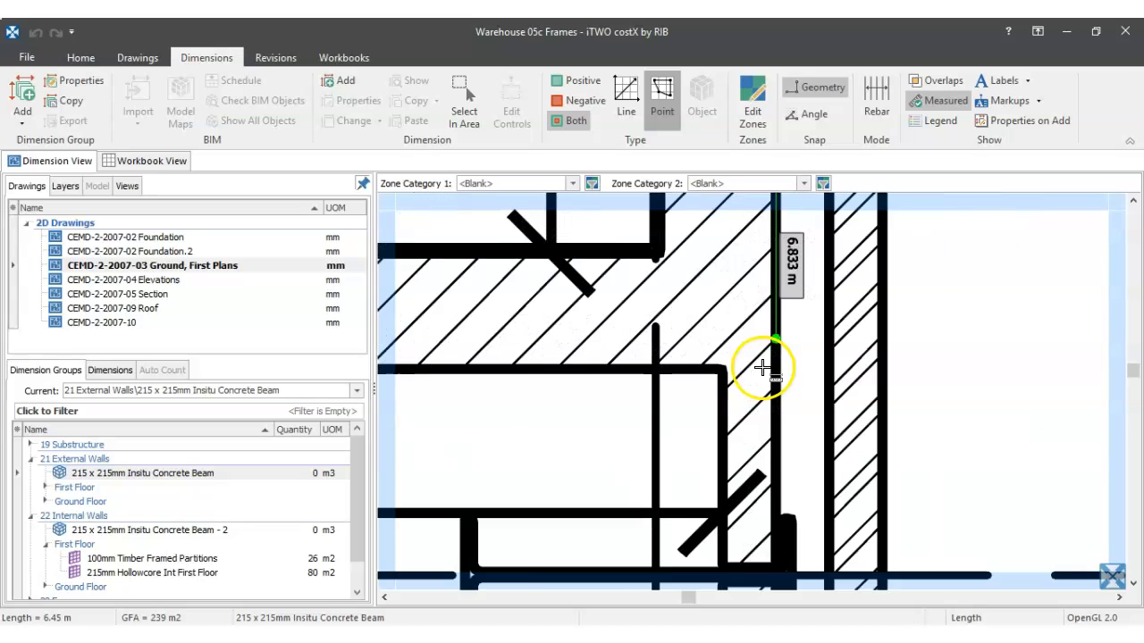
pyautogui.scroll(2, 762, 368)
pyautogui.scroll(-3, 781, 371)
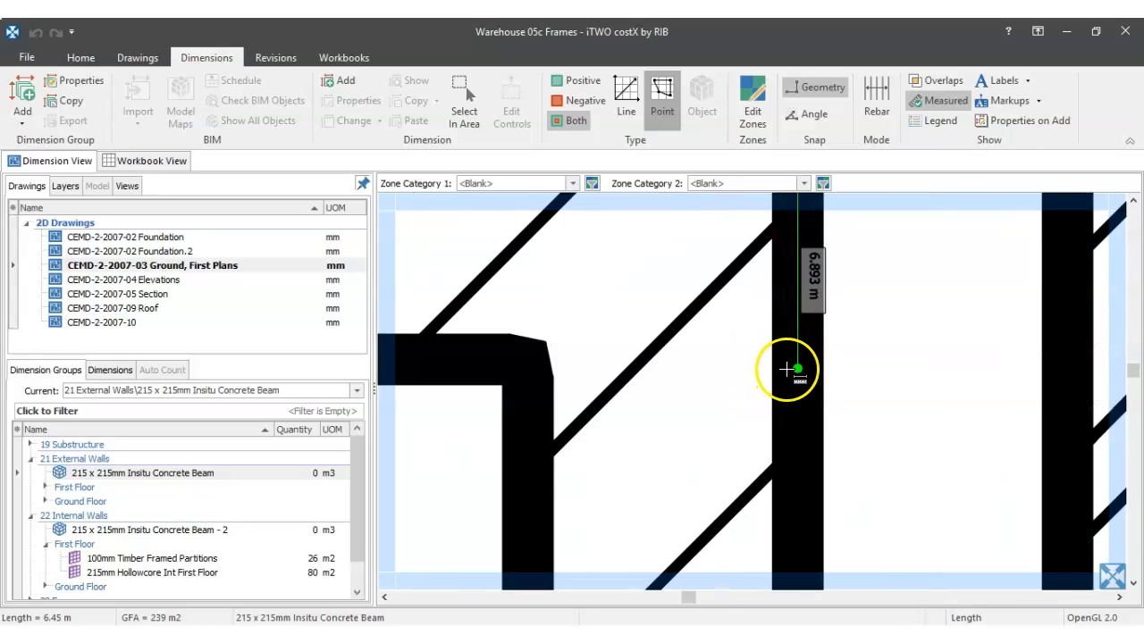
pyautogui.click(787, 375)
pyautogui.scroll(-3, 788, 378)
pyautogui.scroll(-4, 786, 375)
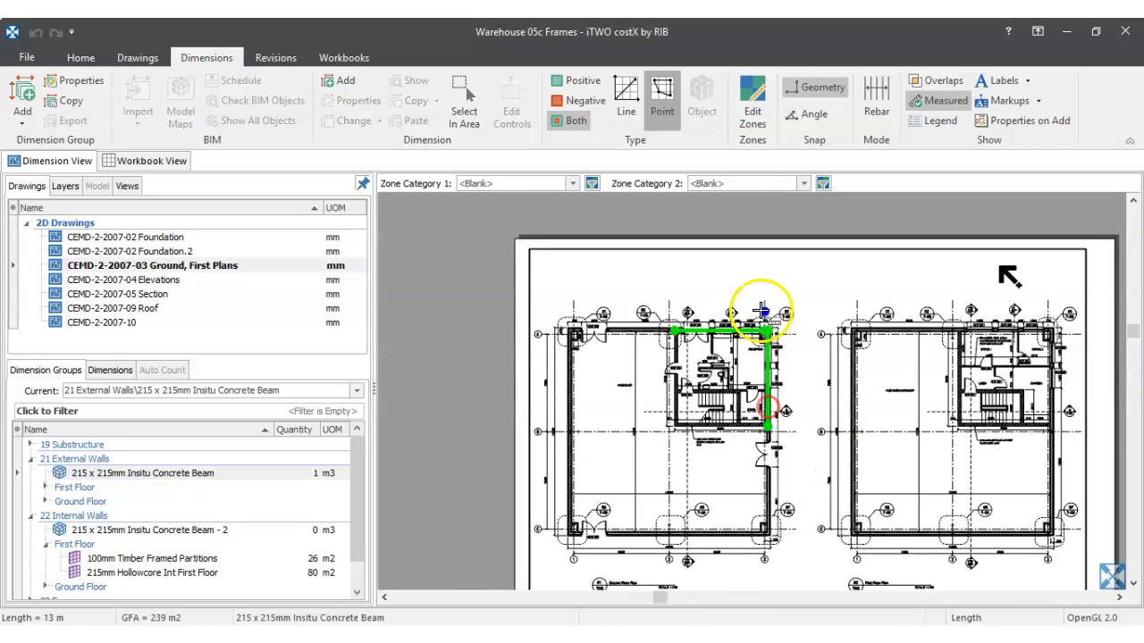
# Step: Examine the two external beam dimensions at the reception corner and the quantities calculated for the external beam group
pyautogui.scroll(4, 761, 322)
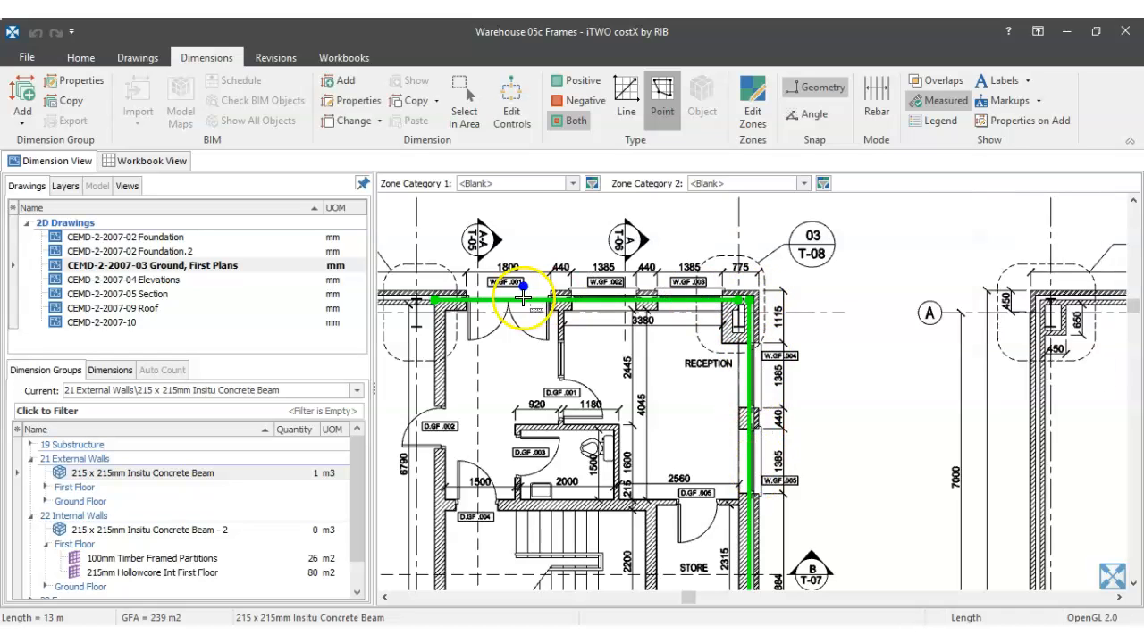
pyautogui.scroll(3, 757, 315)
pyautogui.moveTo(717, 249)
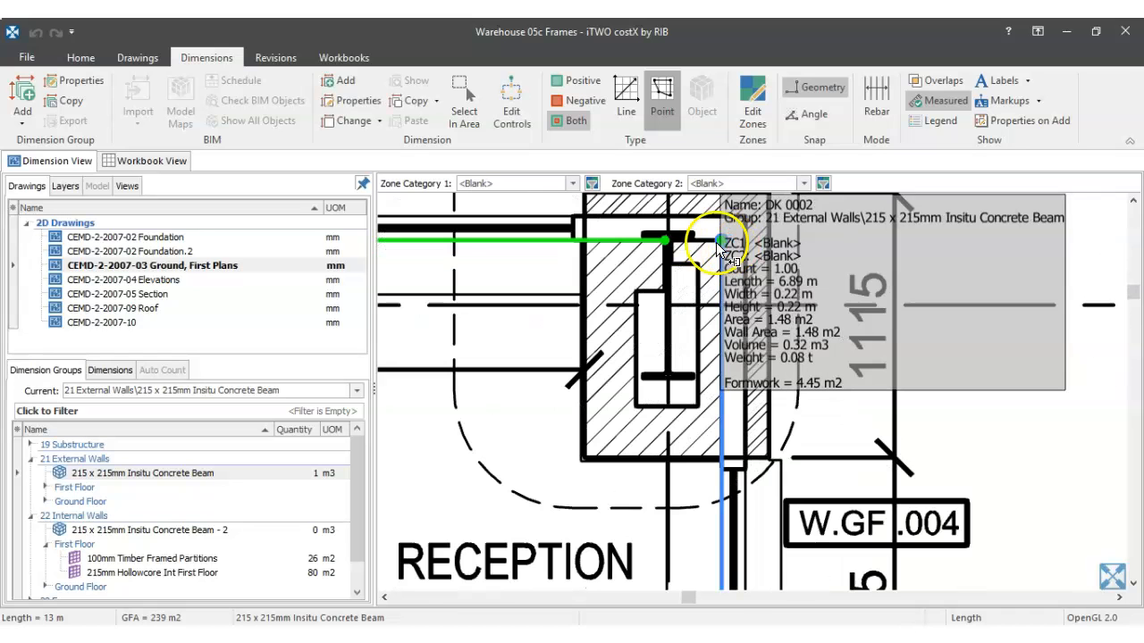
pyautogui.scroll(-1, 715, 241)
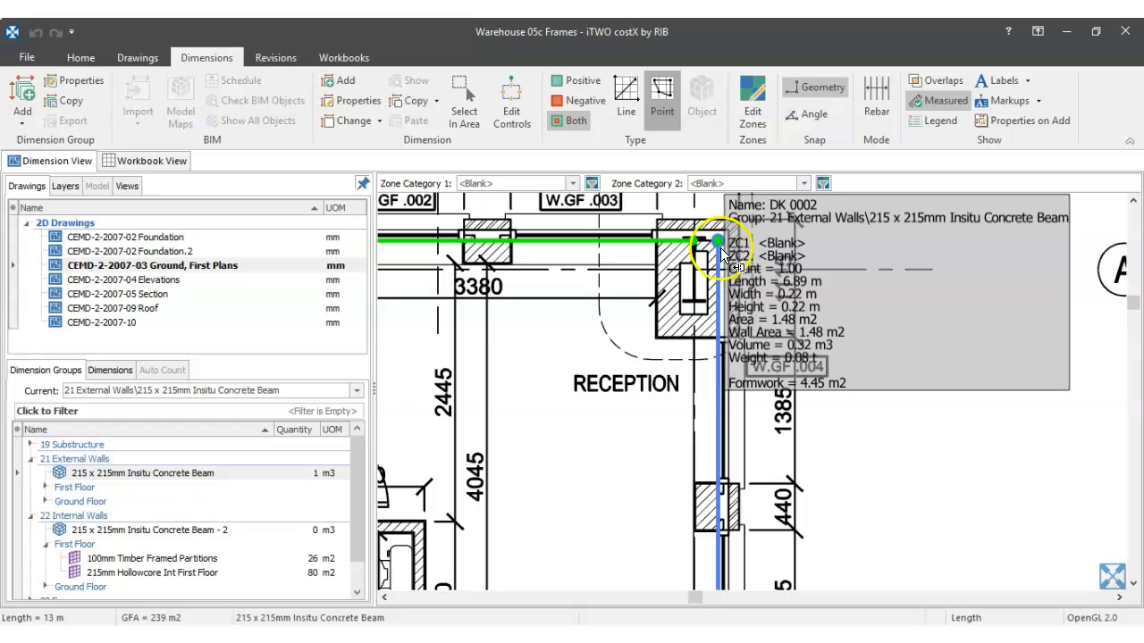
pyautogui.scroll(2, 706, 239)
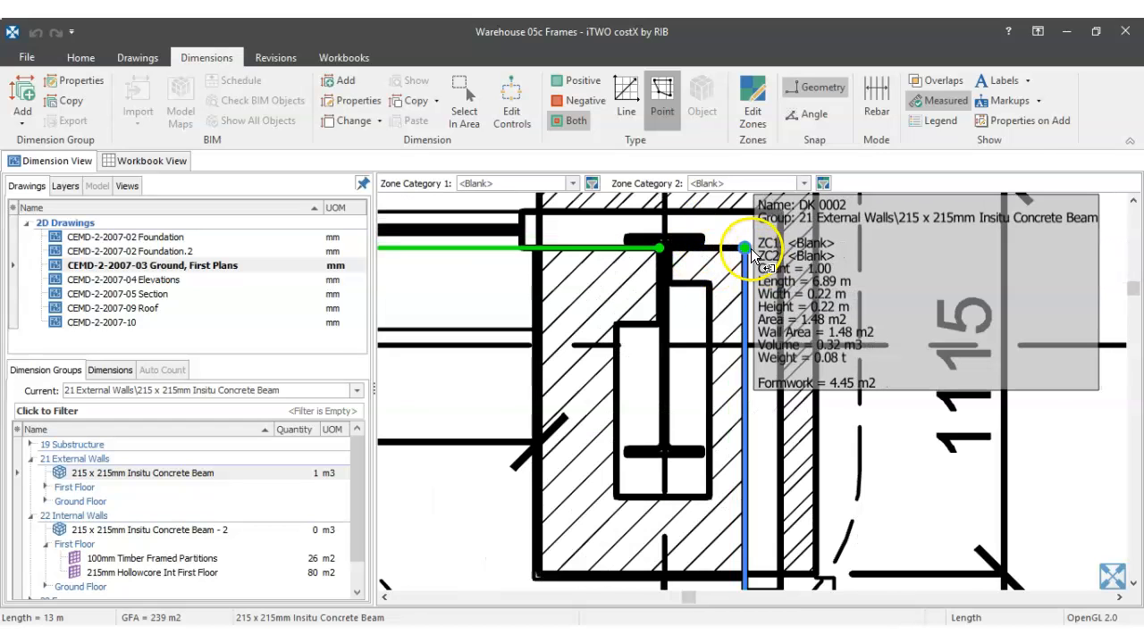
pyautogui.scroll(-6, 745, 247)
pyautogui.moveTo(304, 479)
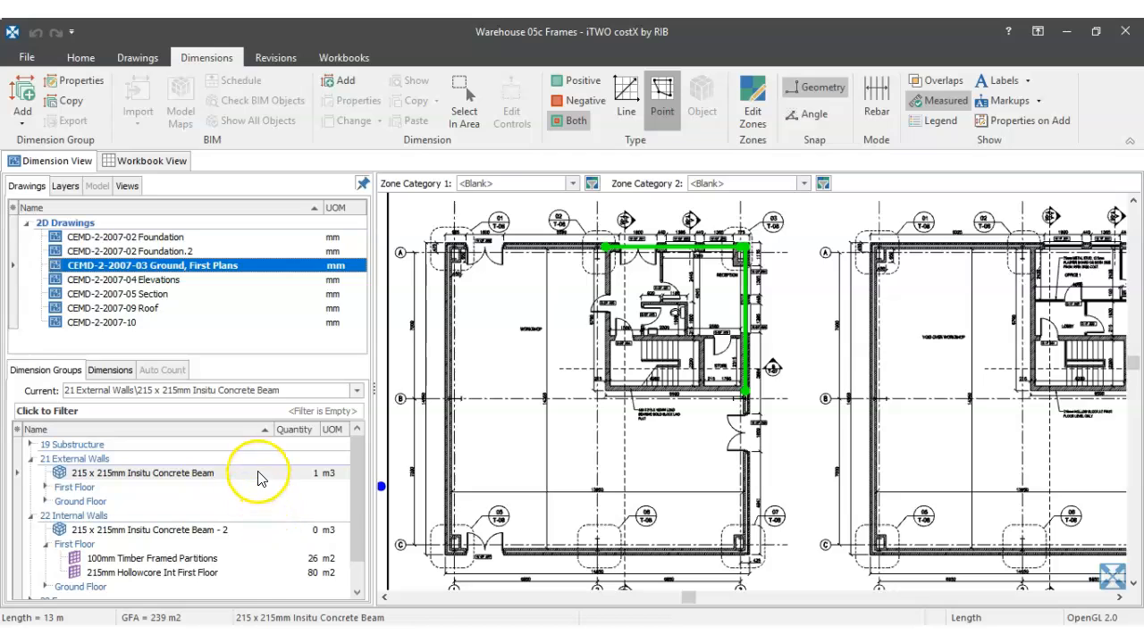
pyautogui.moveTo(259, 478)
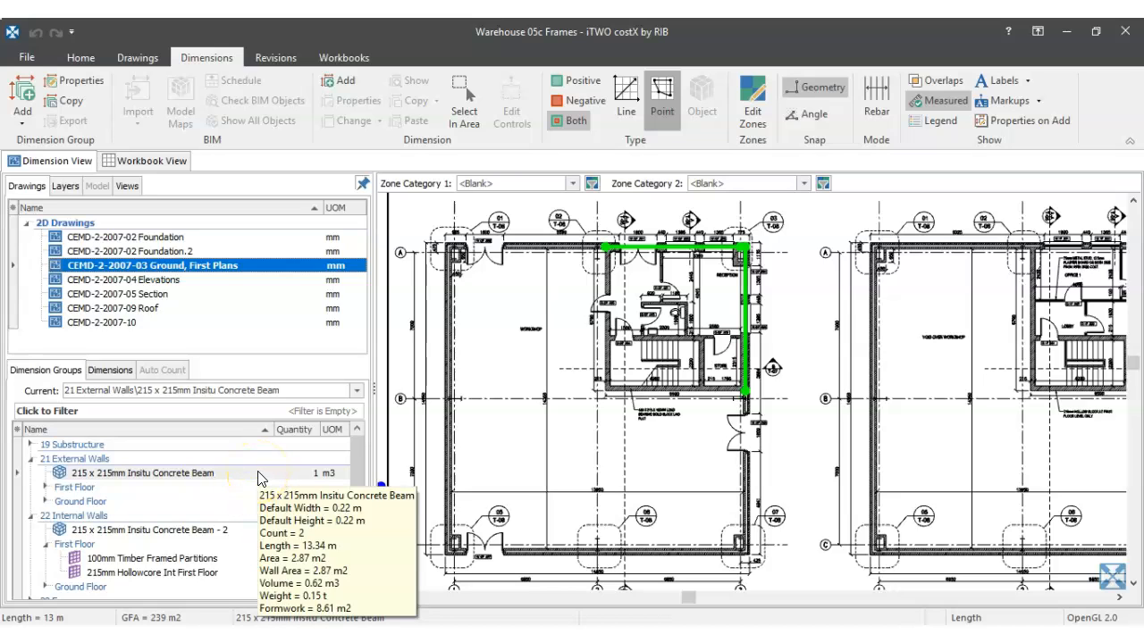
# Step: Using the 22 Internal Walls beam group, measure a beam about 6.43 m long down the workshop partition beside the entrance and stairs
pyautogui.click(223, 533)
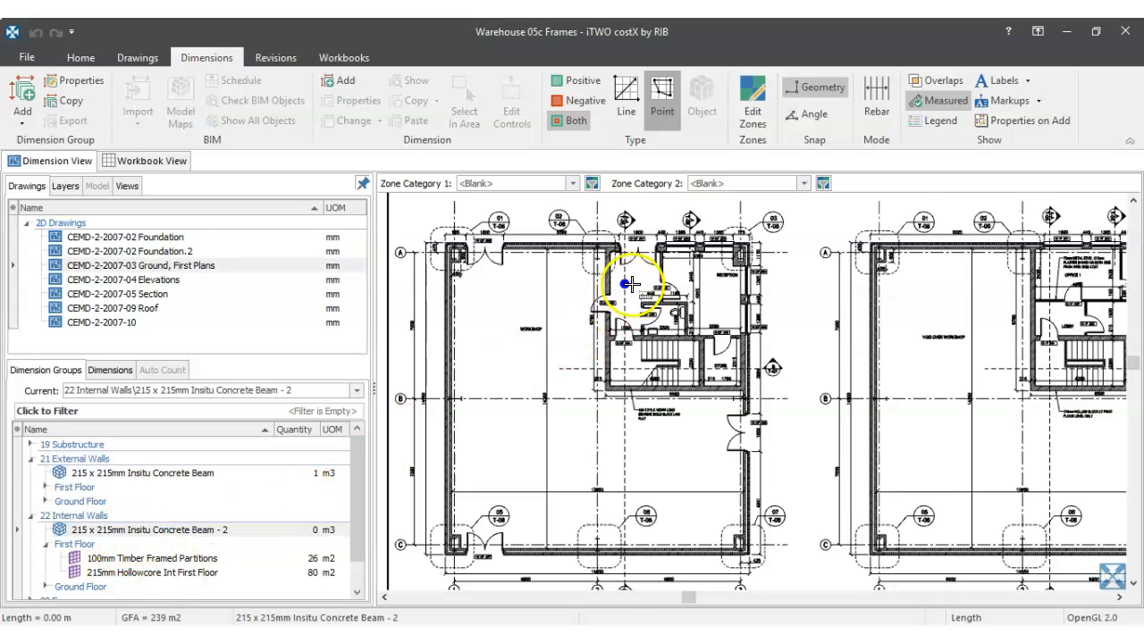
pyautogui.scroll(3, 632, 284)
pyautogui.scroll(2, 586, 214)
pyautogui.scroll(3, 579, 212)
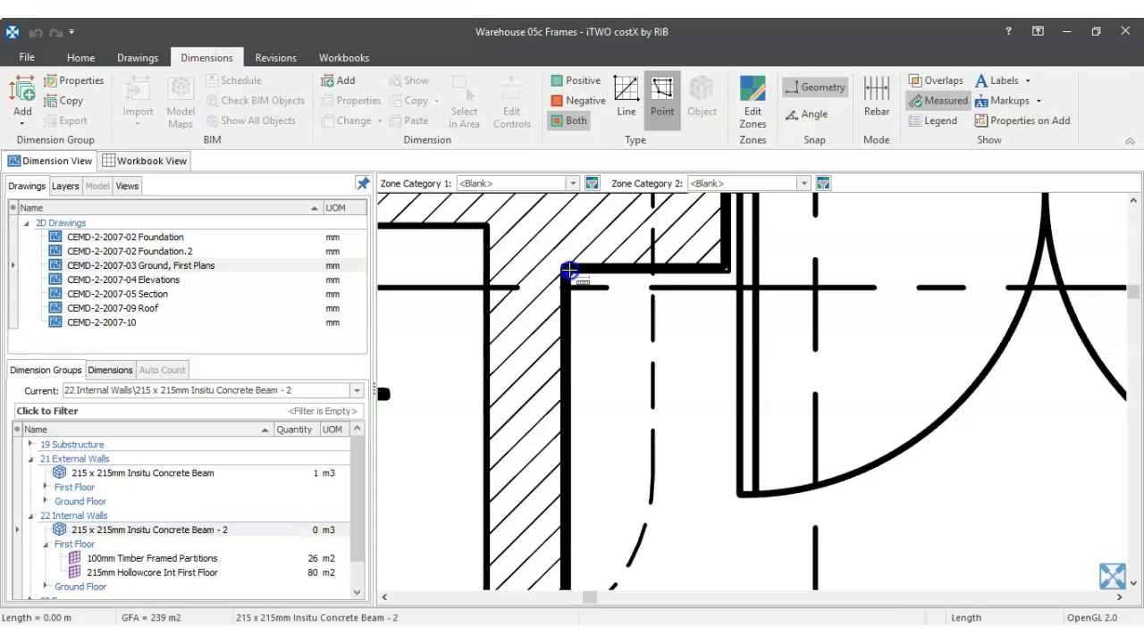
pyautogui.click(569, 271)
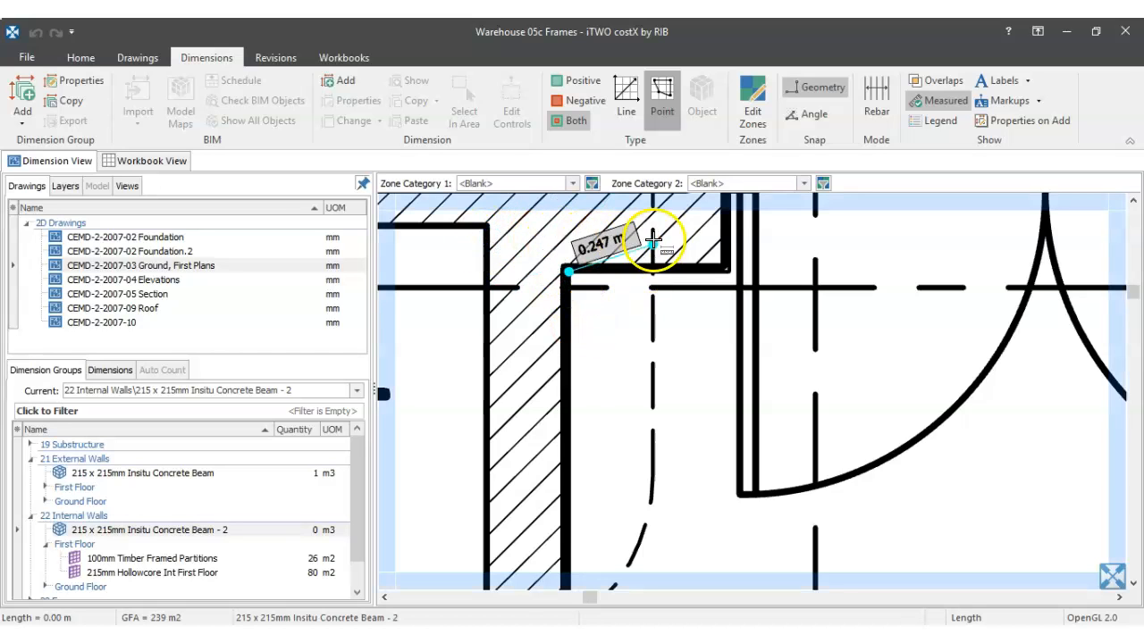
pyautogui.scroll(-3, 654, 240)
pyautogui.scroll(-1, 626, 301)
pyautogui.moveTo(636, 326); pyautogui.dragTo(635, 302)
pyautogui.scroll(3, 635, 394)
pyautogui.doubleClick(618, 463)
# Step: Measure an internal beam about 6.47 m long along the lower face of the wall below the stairs and store
pyautogui.click(601, 504)
pyautogui.scroll(-4, 646, 492)
pyautogui.scroll(4, 633, 476)
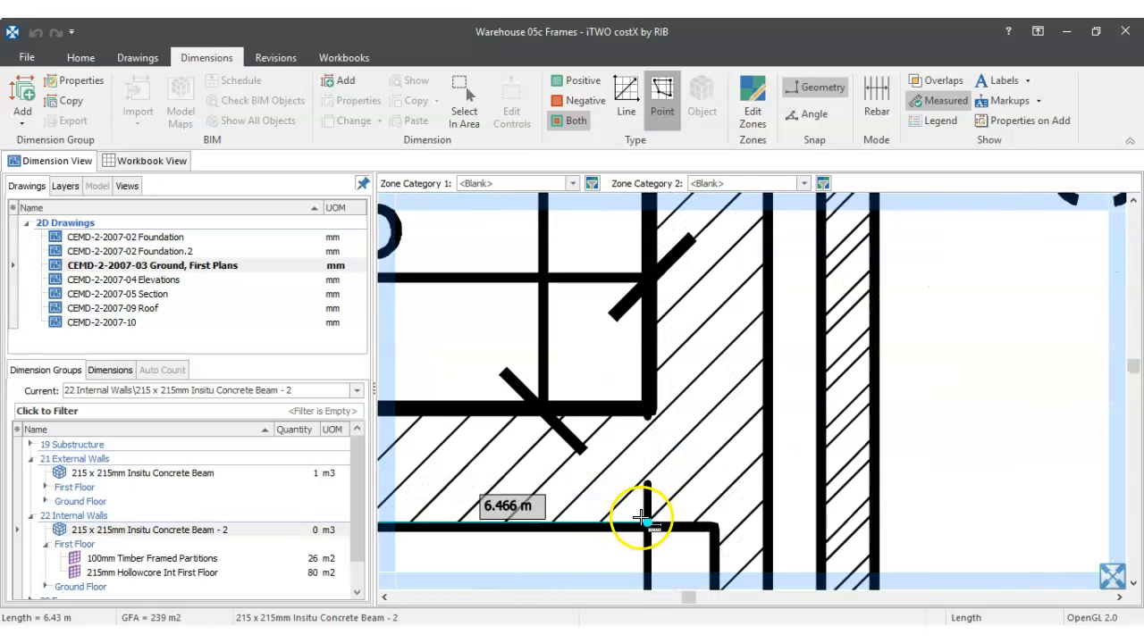
pyautogui.scroll(-2, 640, 518)
pyautogui.doubleClick(697, 531)
pyautogui.scroll(-2, 702, 514)
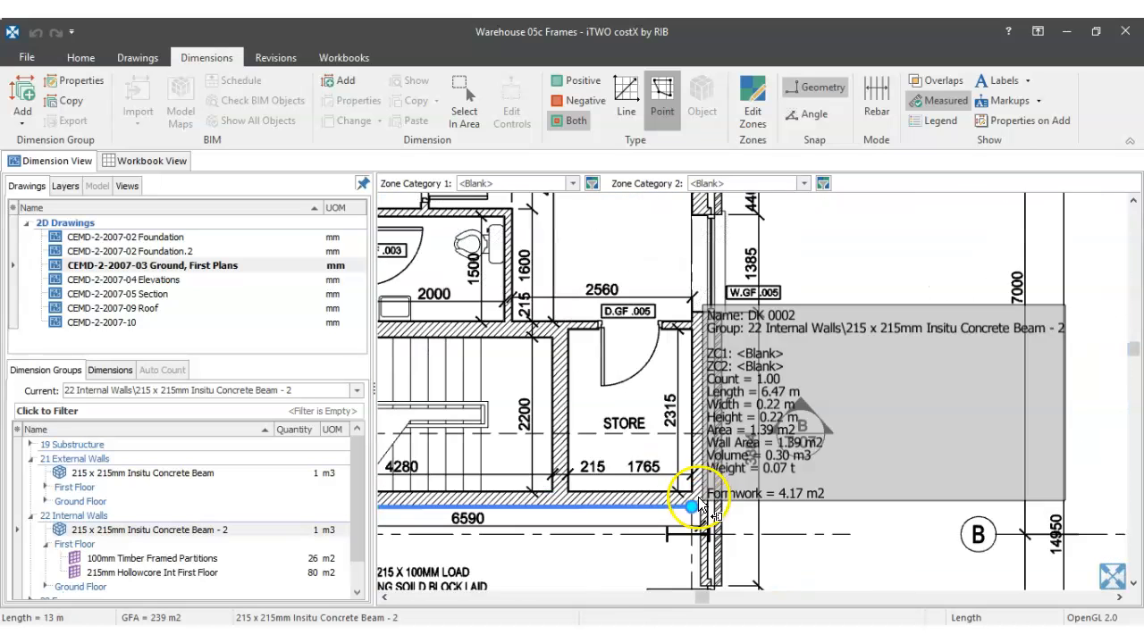
# Step: Measure an internal beam about 2.40 m long up the wall between the stairs and the store
pyautogui.scroll(-1, 707, 499)
pyautogui.scroll(3, 615, 486)
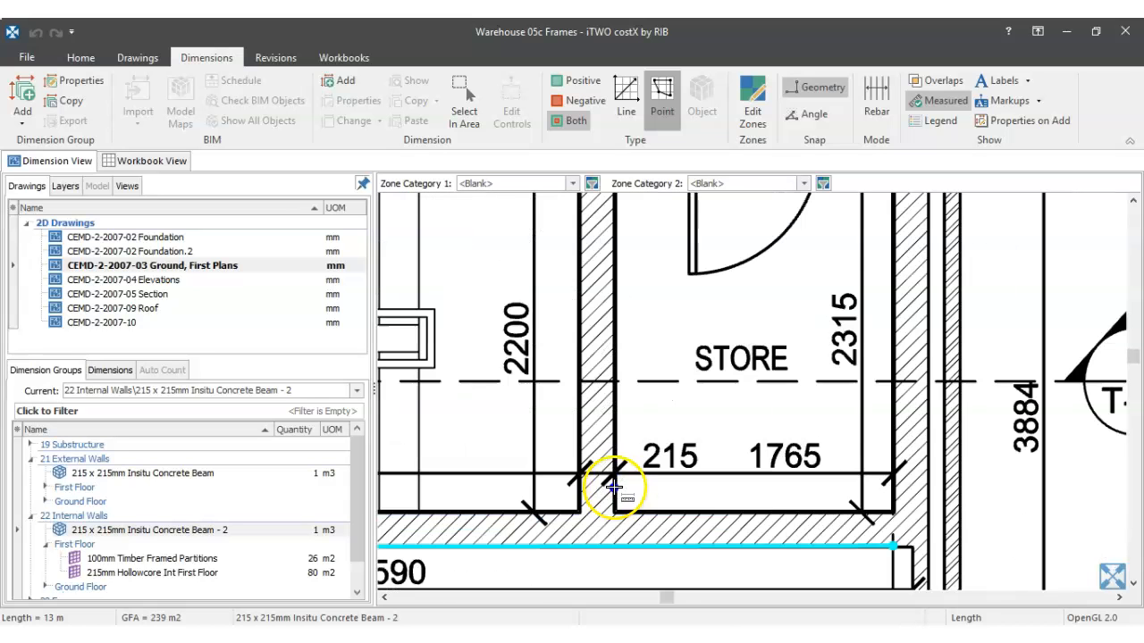
pyautogui.click(617, 513)
pyautogui.scroll(-1, 628, 382)
pyautogui.scroll(-1, 629, 381)
pyautogui.scroll(3, 623, 352)
pyautogui.moveTo(623, 350); pyautogui.dragTo(640, 476)
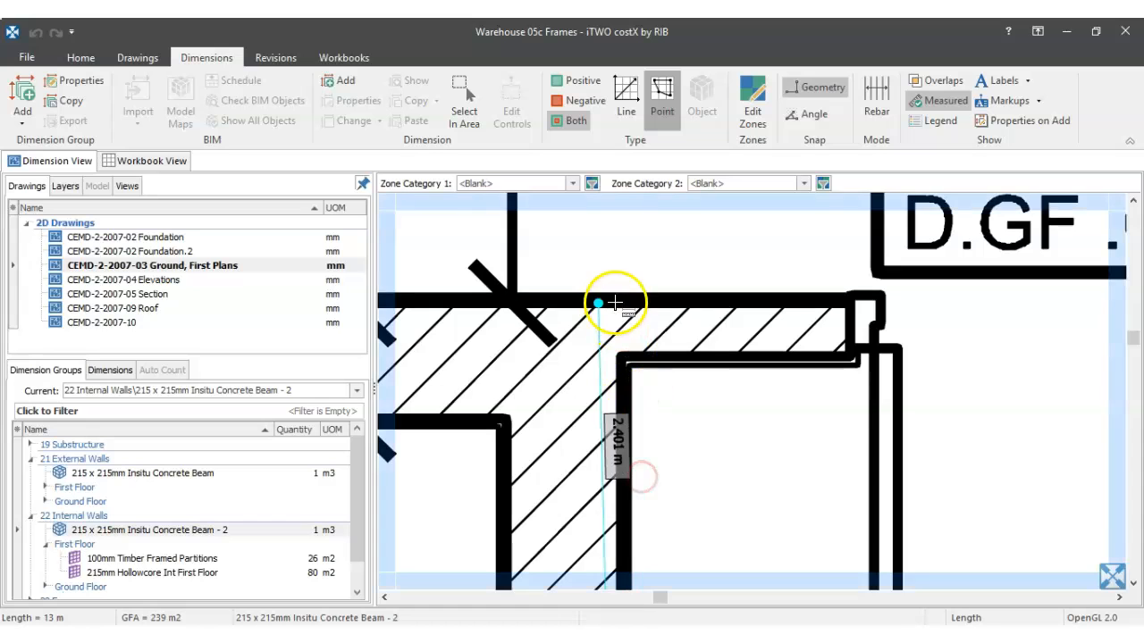
pyautogui.scroll(2, 622, 305)
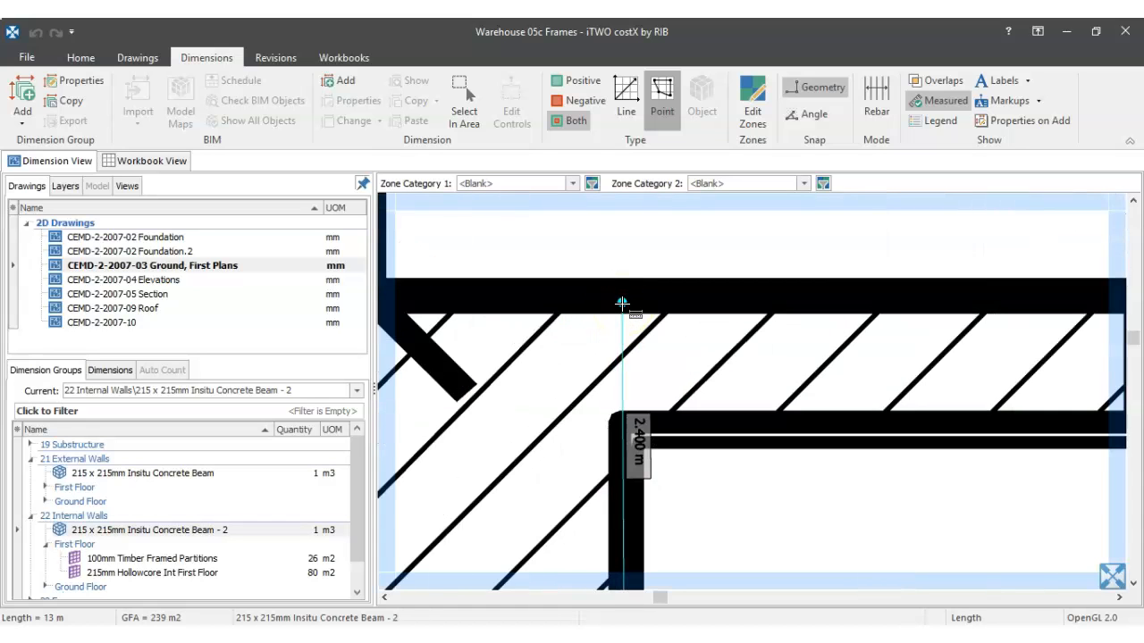
pyautogui.rightClick(622, 302)
# Step: Measure an internal beam along the wall above the stairs, from the store partition across to the workshop partition
pyautogui.scroll(-3, 622, 302)
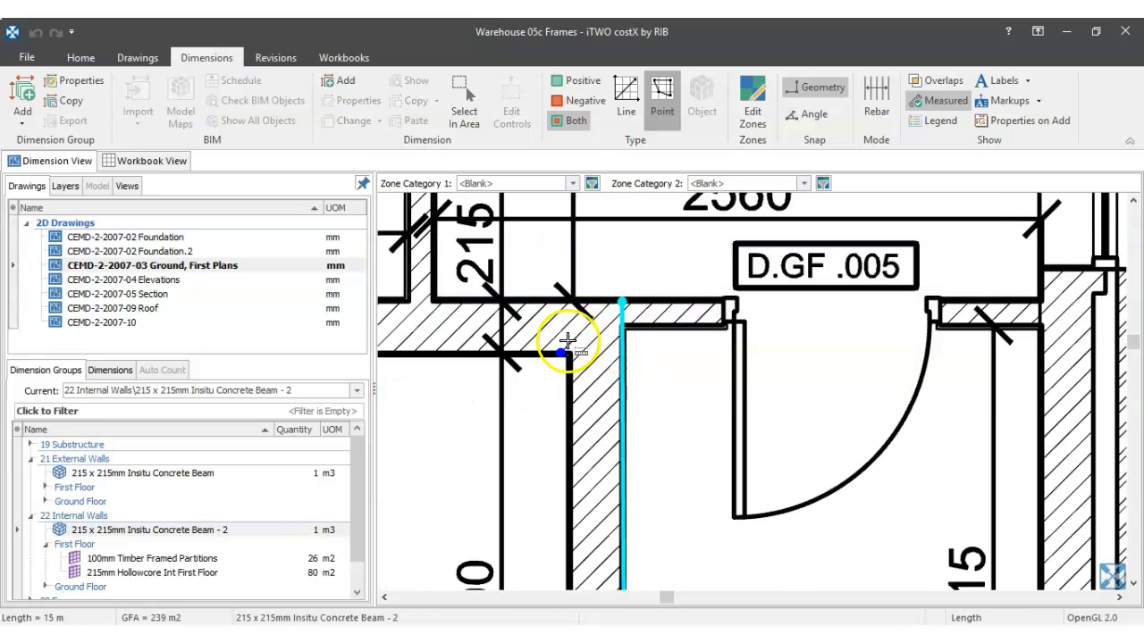
pyautogui.scroll(-3, 536, 350)
pyautogui.scroll(3, 472, 345)
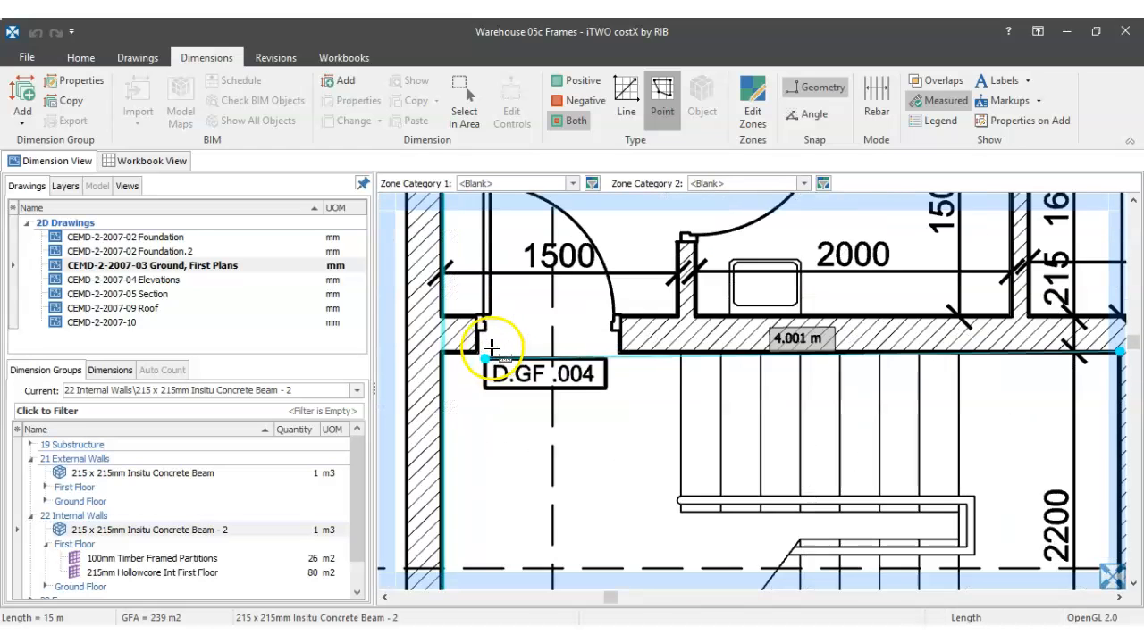
pyautogui.scroll(-3, 455, 354)
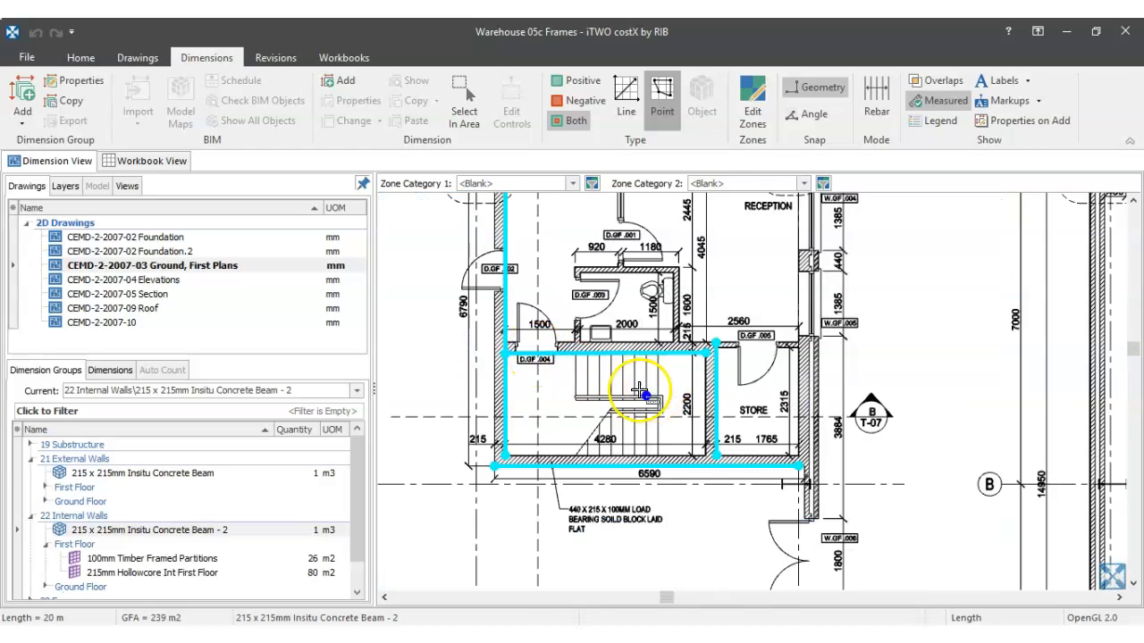
# Step: Review the internal beams measured on the ground floor plan, checking their layout and details against the 22 Internal Walls beam group
pyautogui.click(224, 534)
pyautogui.moveTo(230, 533)
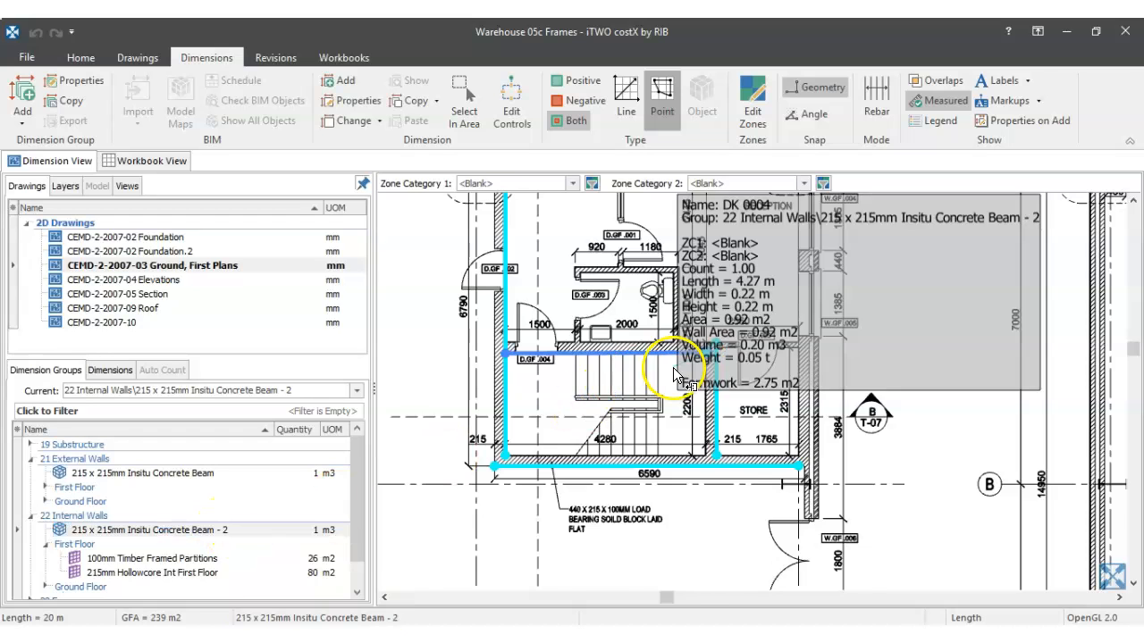
pyautogui.scroll(-3, 676, 368)
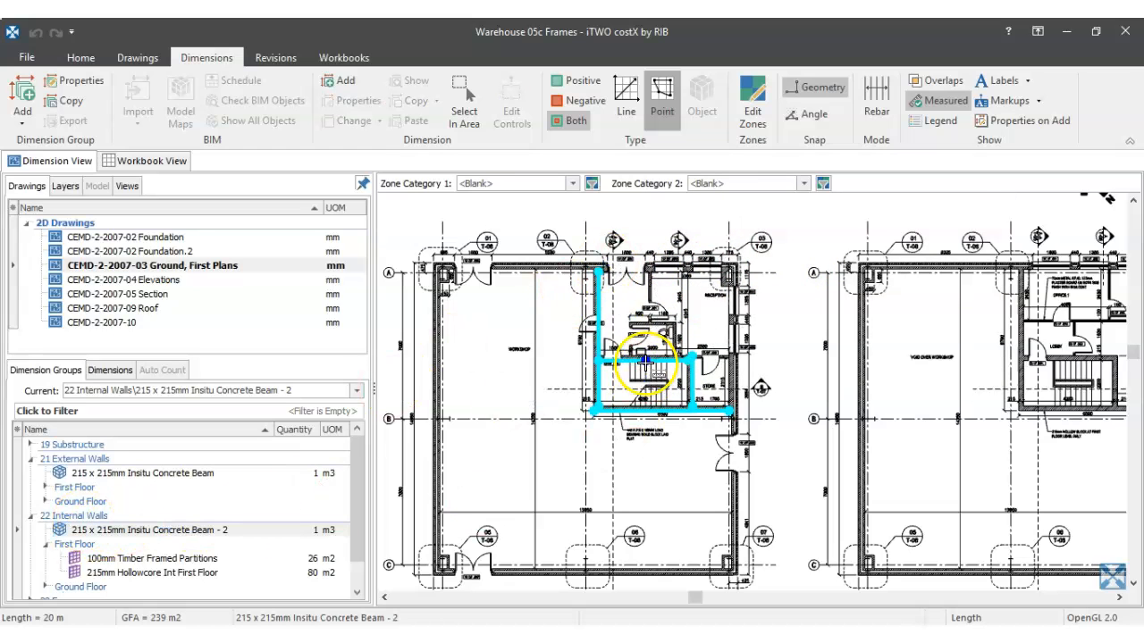
pyautogui.click(286, 531)
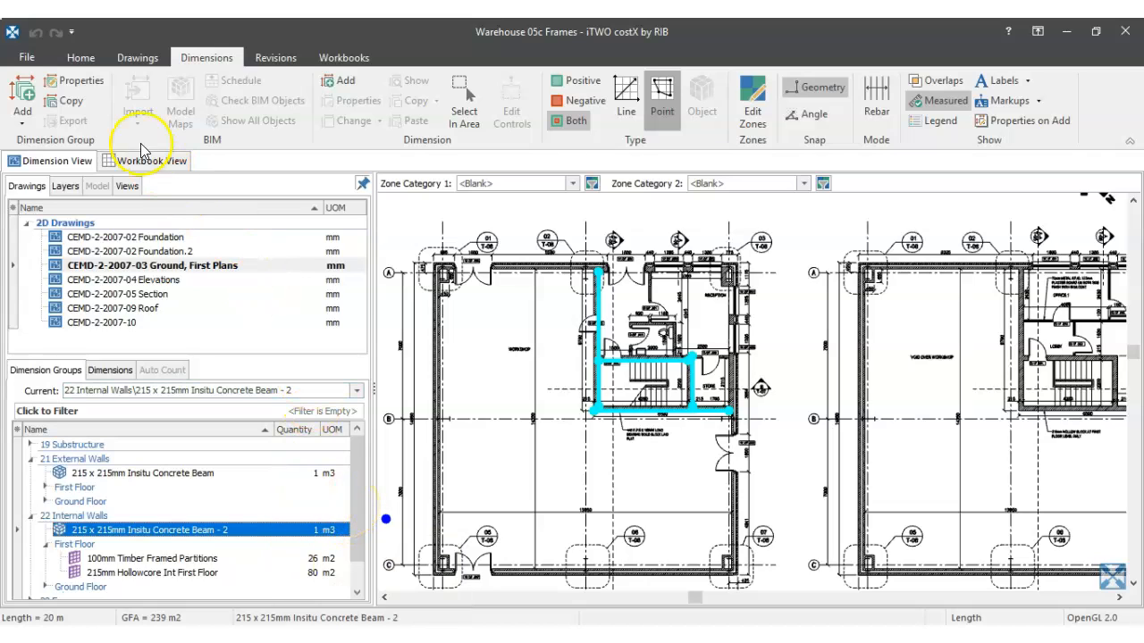
pyautogui.click(141, 158)
pyautogui.click(77, 159)
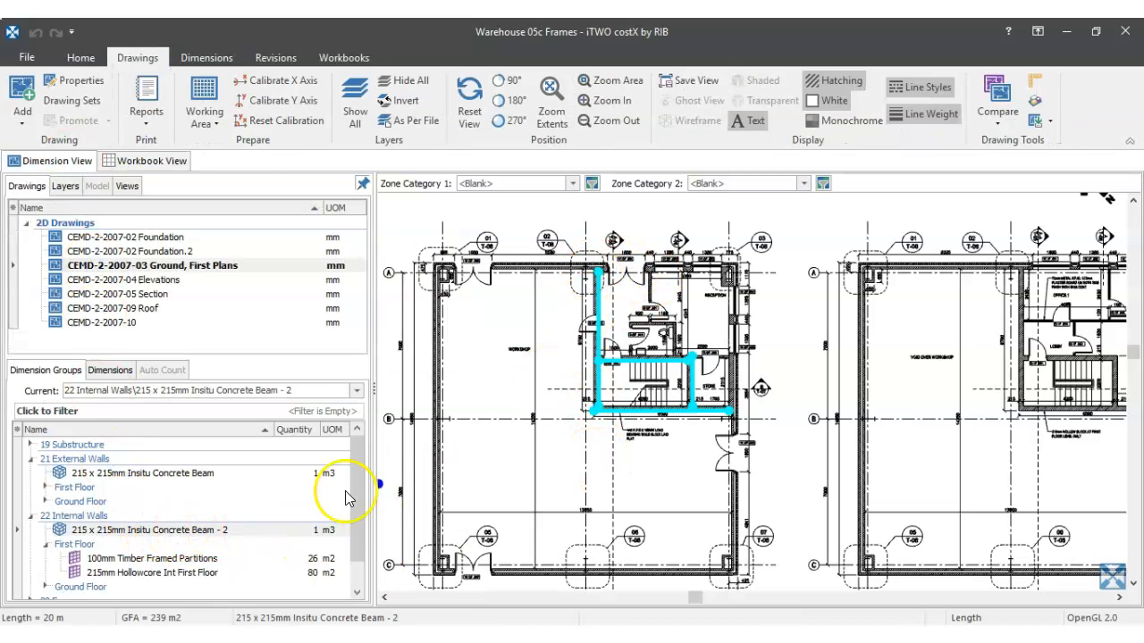
pyautogui.click(313, 531)
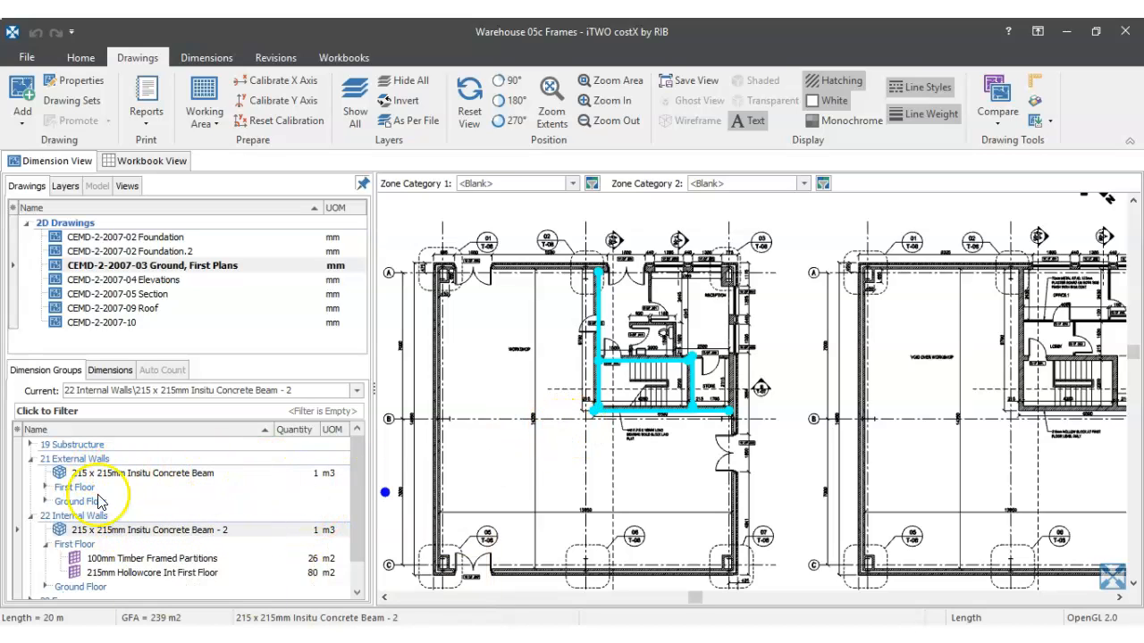
pyautogui.moveTo(183, 474)
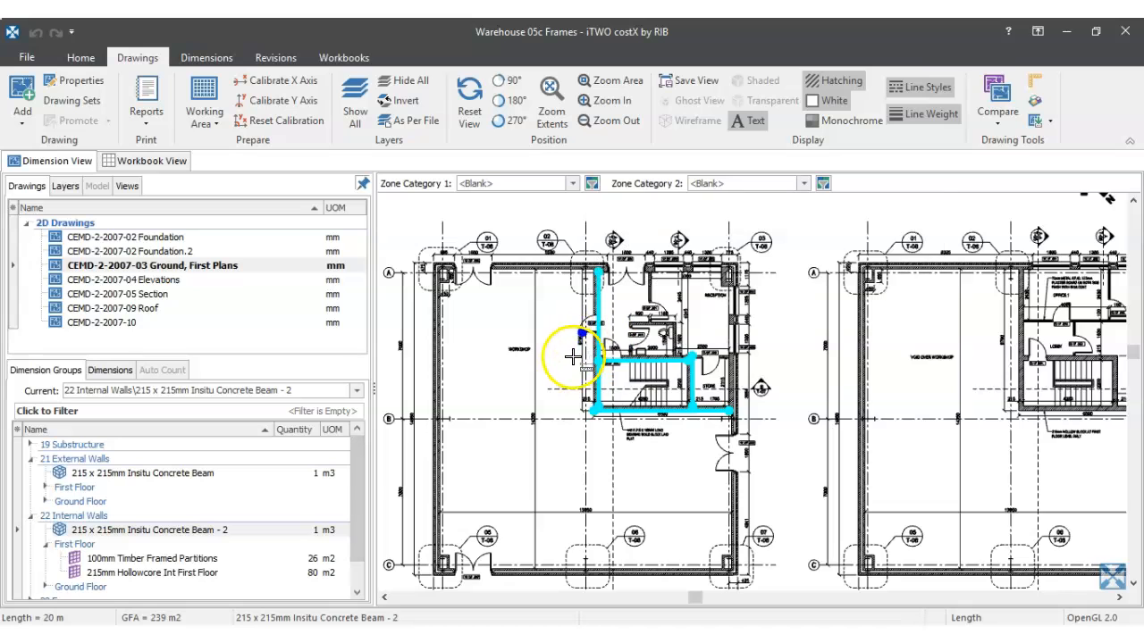
pyautogui.scroll(2, 574, 356)
pyautogui.scroll(-3, 574, 355)
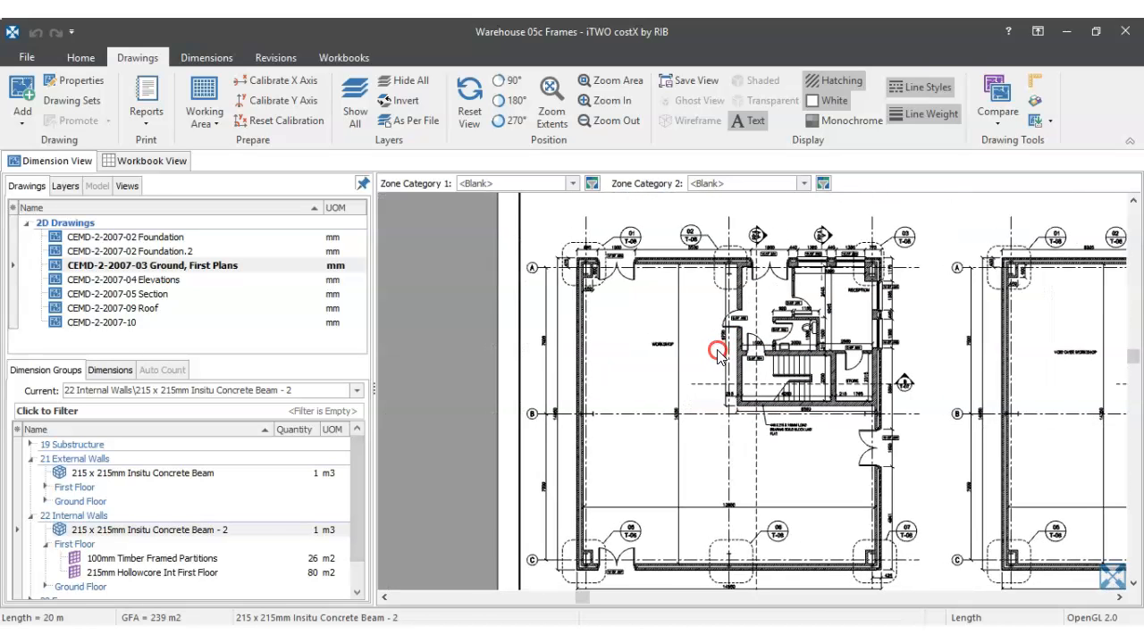
pyautogui.moveTo(727, 273); pyautogui.dragTo(737, 304)
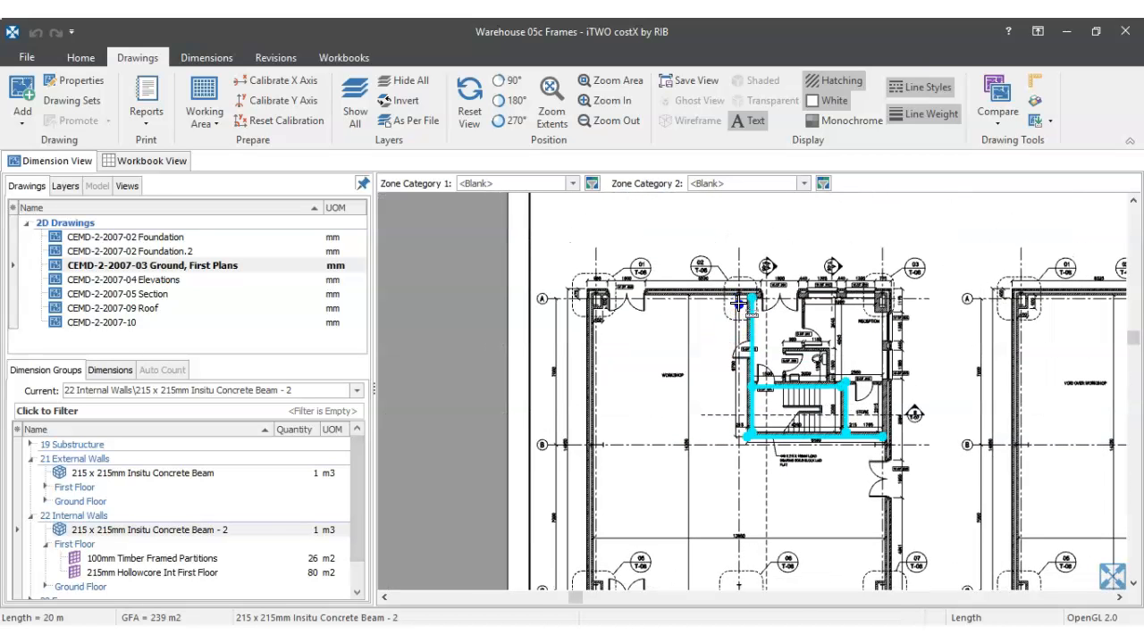
pyautogui.scroll(3, 580, 306)
pyautogui.scroll(-3, 580, 305)
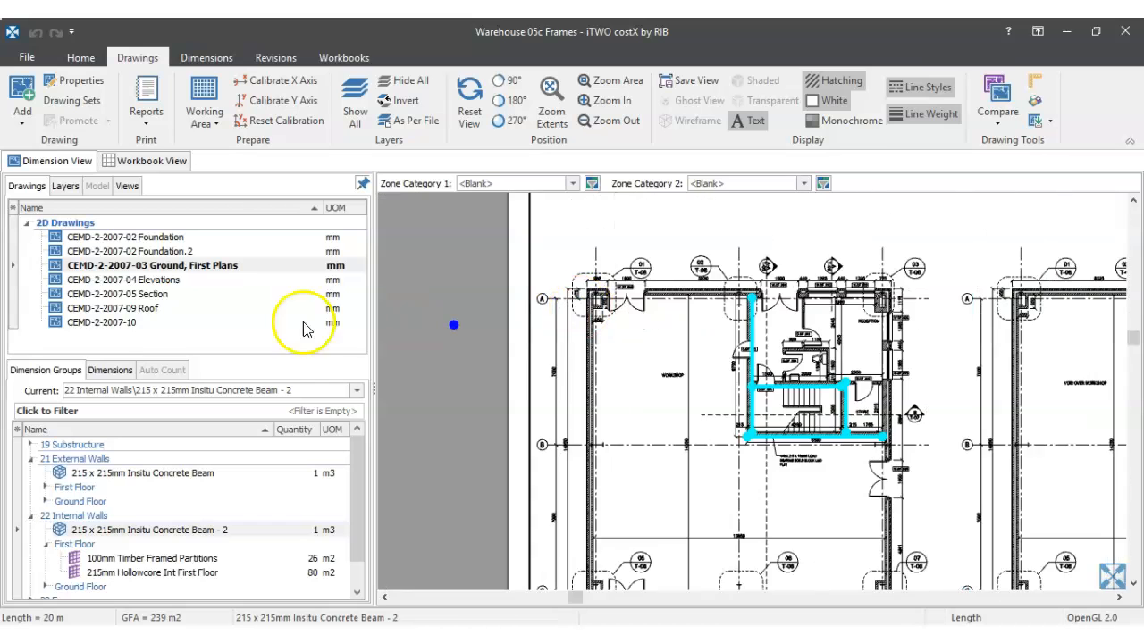
# Step: Open the CEMD-2-2007-05 Section drawing and examine the external cavity wall where it meets the first floor slab and band beam
pyautogui.click(113, 296)
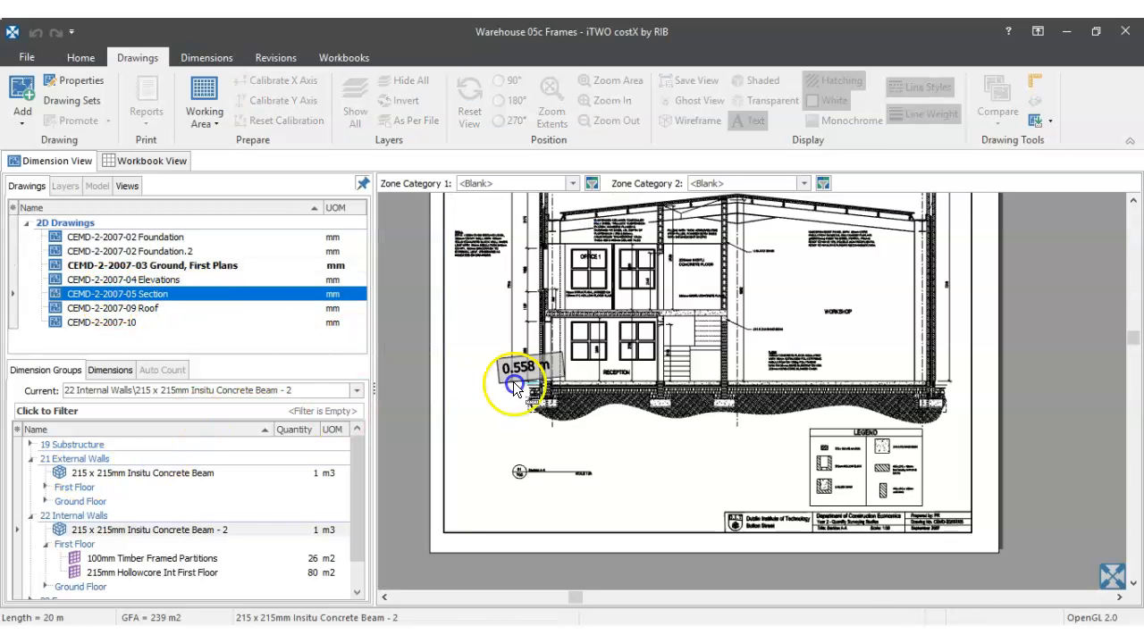
pyautogui.scroll(-1, 514, 386)
pyautogui.moveTo(535, 356); pyautogui.dragTo(541, 450)
pyautogui.scroll(6, 542, 450)
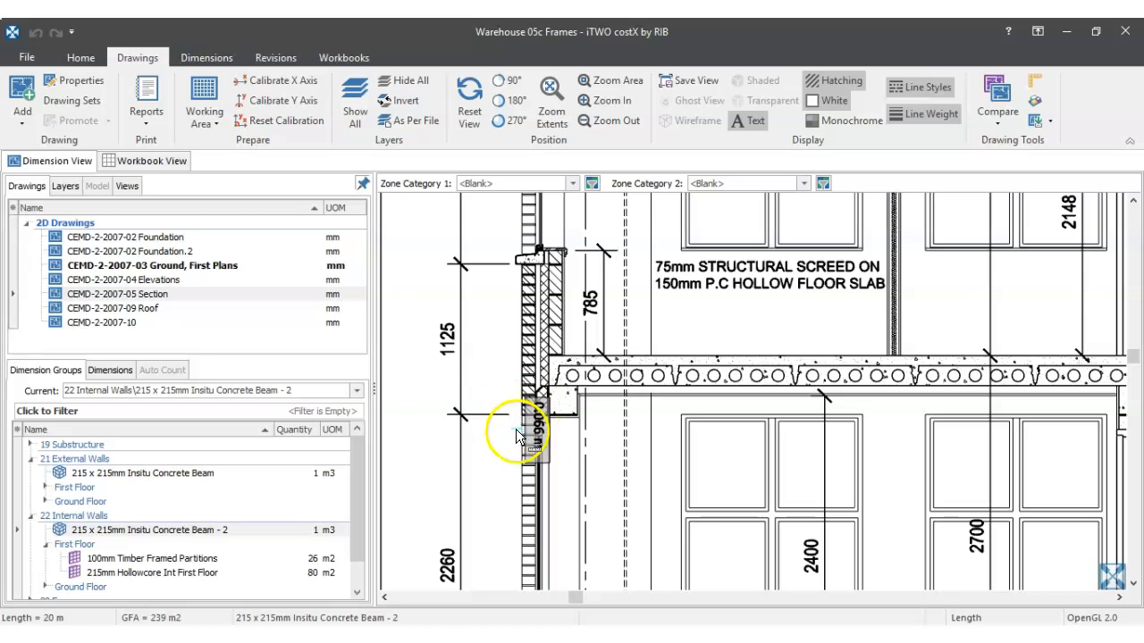
pyautogui.scroll(-2, 553, 368)
pyautogui.scroll(3, 553, 368)
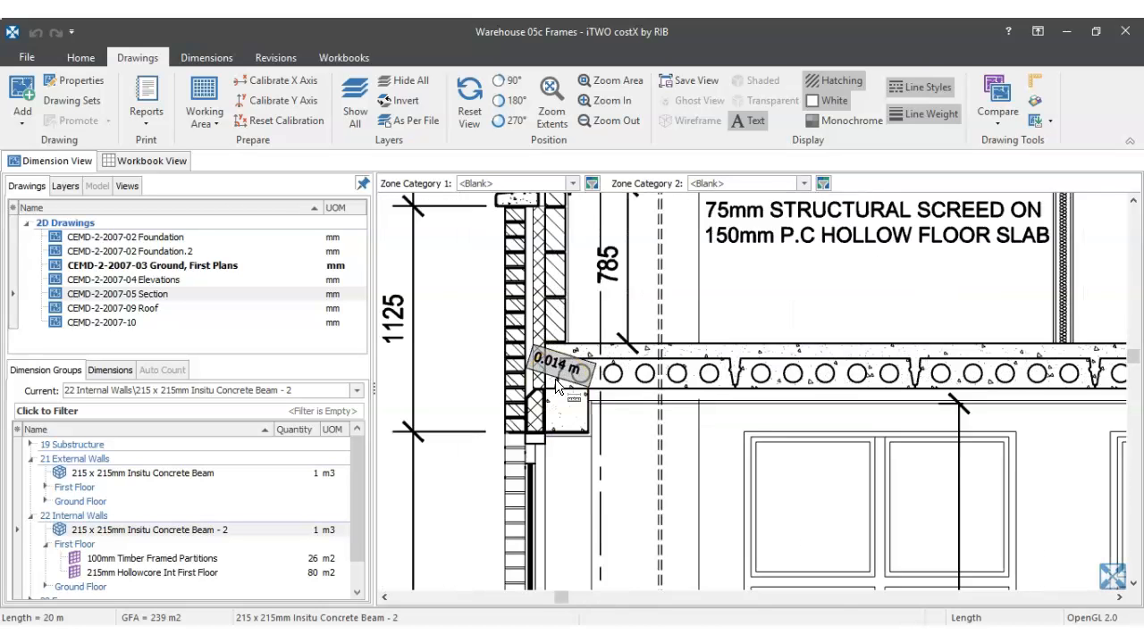
pyautogui.scroll(2, 555, 382)
pyautogui.click(548, 348)
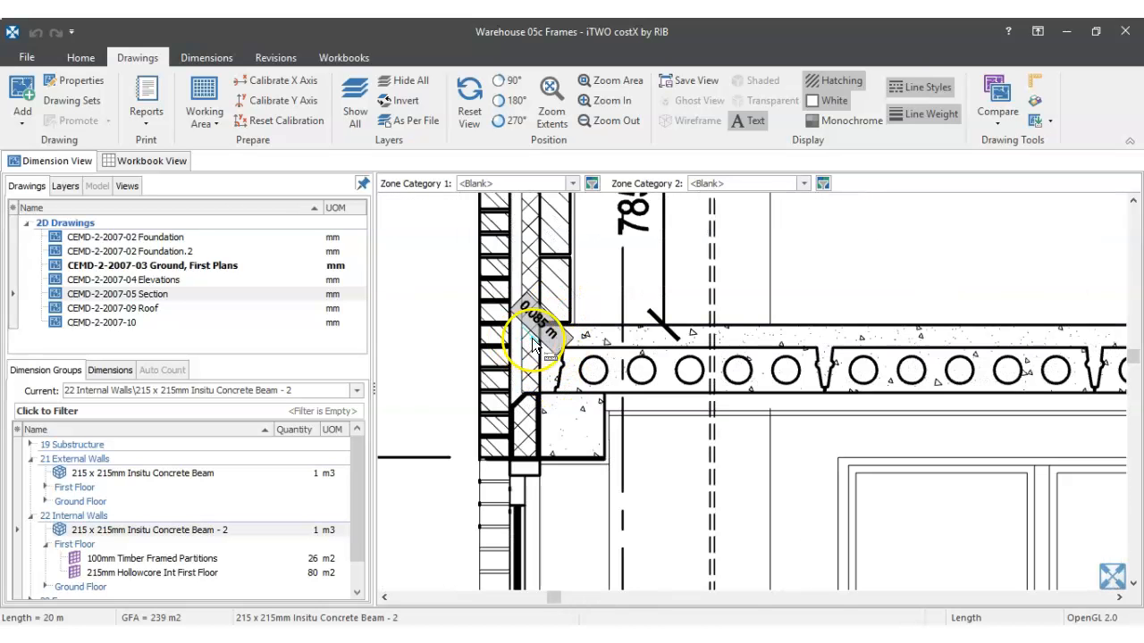
pyautogui.scroll(-5, 537, 349)
pyautogui.scroll(5, 537, 348)
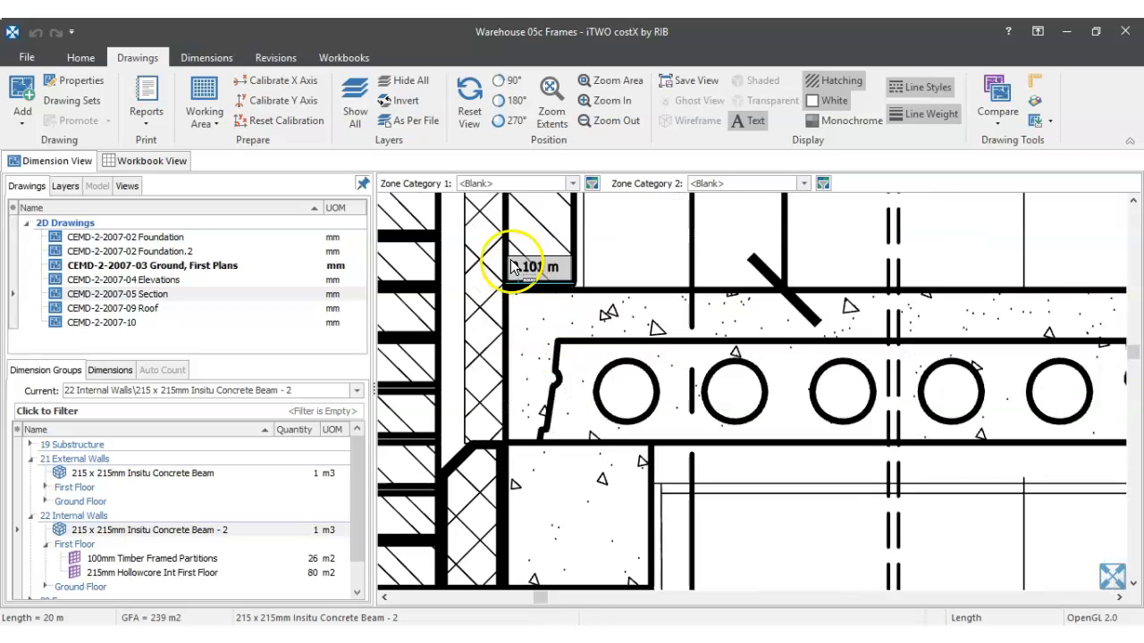
pyautogui.scroll(-4, 488, 280)
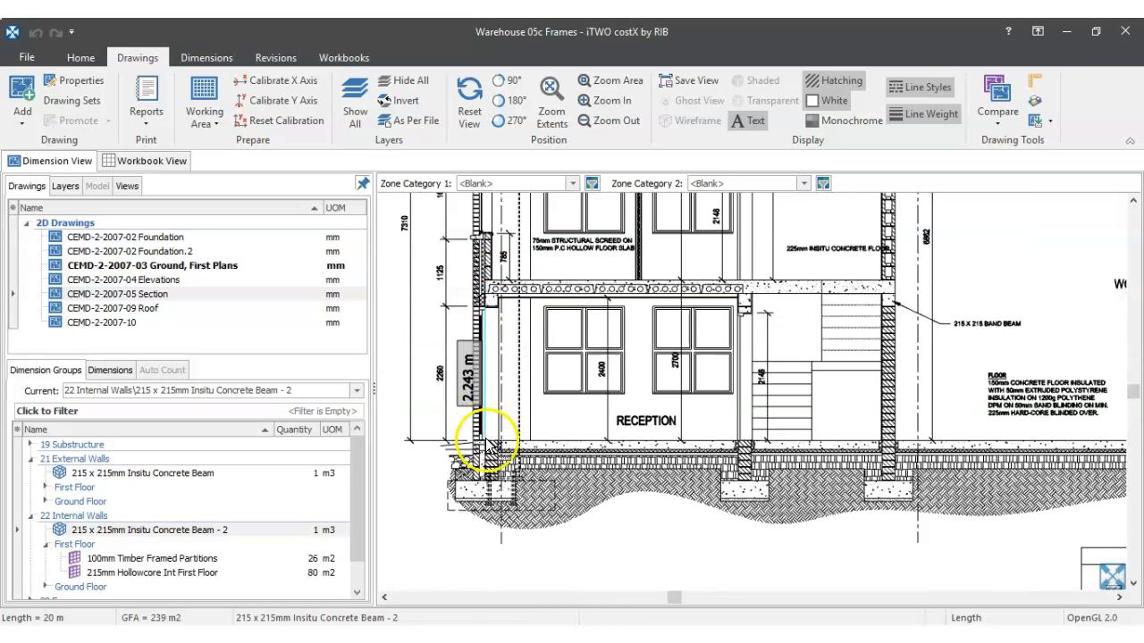
# Step: Examine the external cavity wall's full height in the section, from the foundation up to the roof
pyautogui.moveTo(487, 442); pyautogui.dragTo(495, 531)
pyautogui.moveTo(501, 296); pyautogui.dragTo(510, 461)
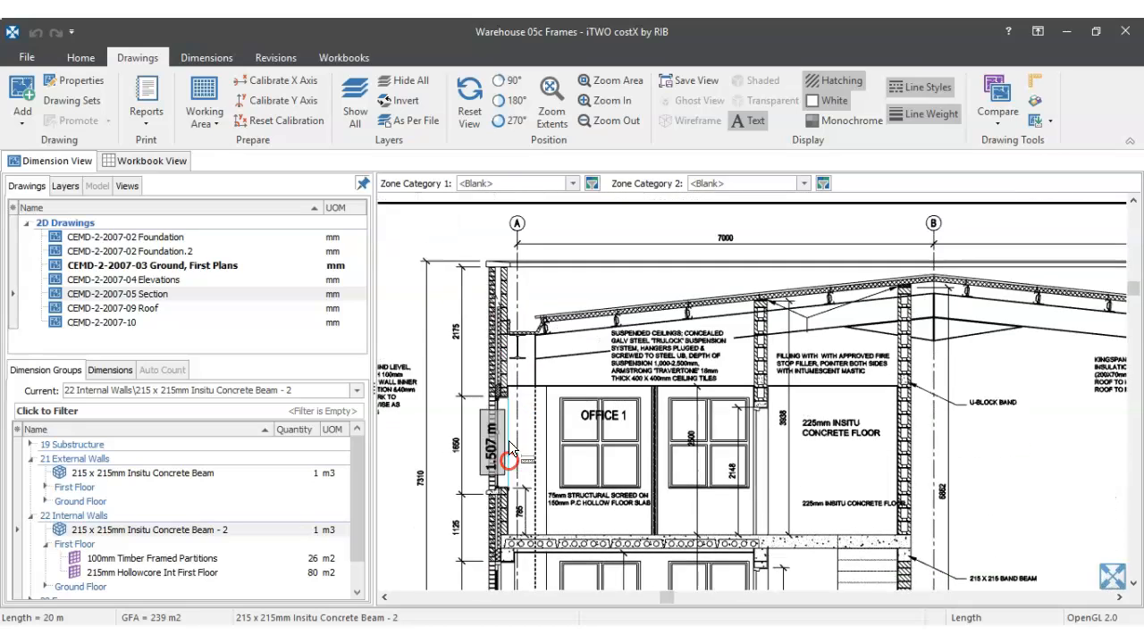
pyautogui.scroll(3, 507, 287)
pyautogui.scroll(-5, 487, 257)
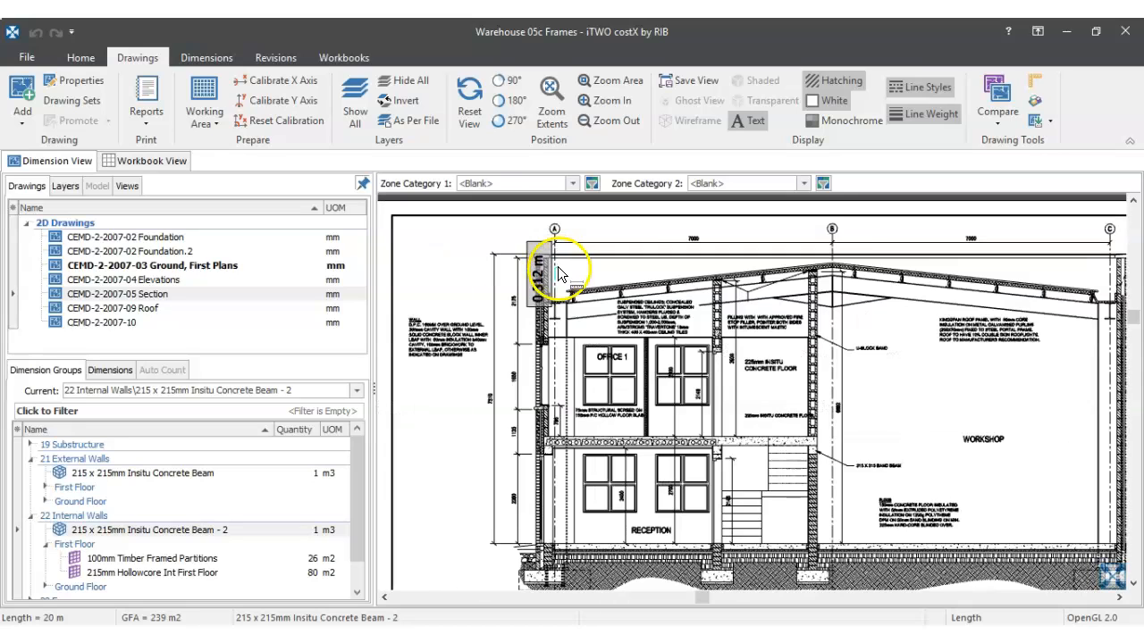
pyautogui.click(161, 294)
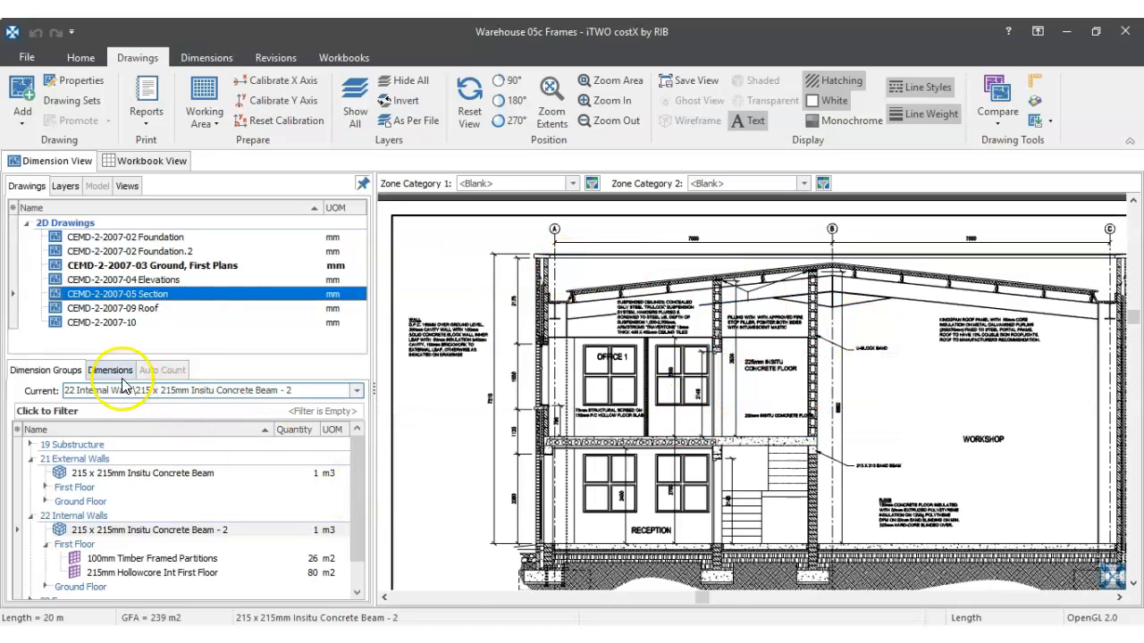
# Step: Return to the CEMD-2-2007-03 Ground, First Plans drawing and examine the cavity between the leaves of the workshop's external wall
pyautogui.click(175, 267)
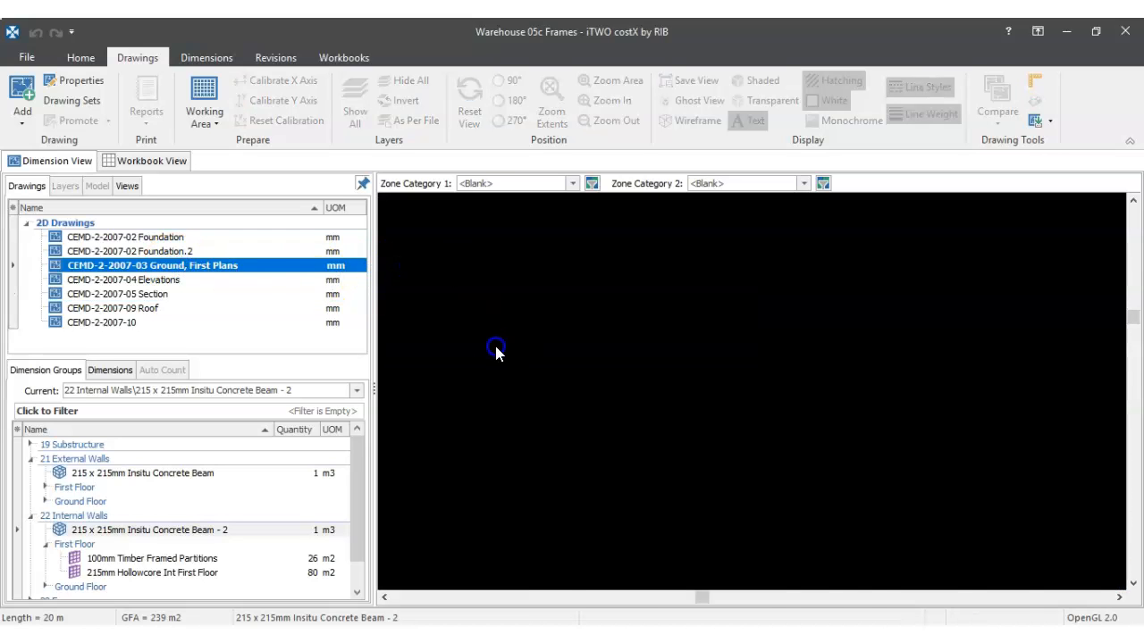
pyautogui.scroll(5, 585, 383)
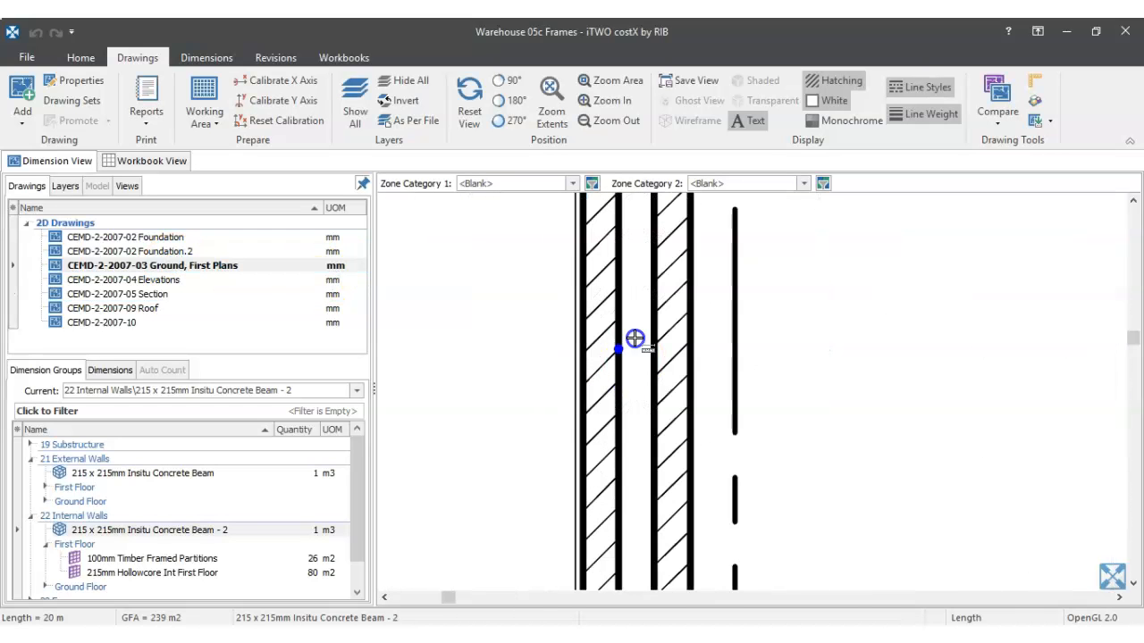
pyautogui.scroll(-5, 626, 413)
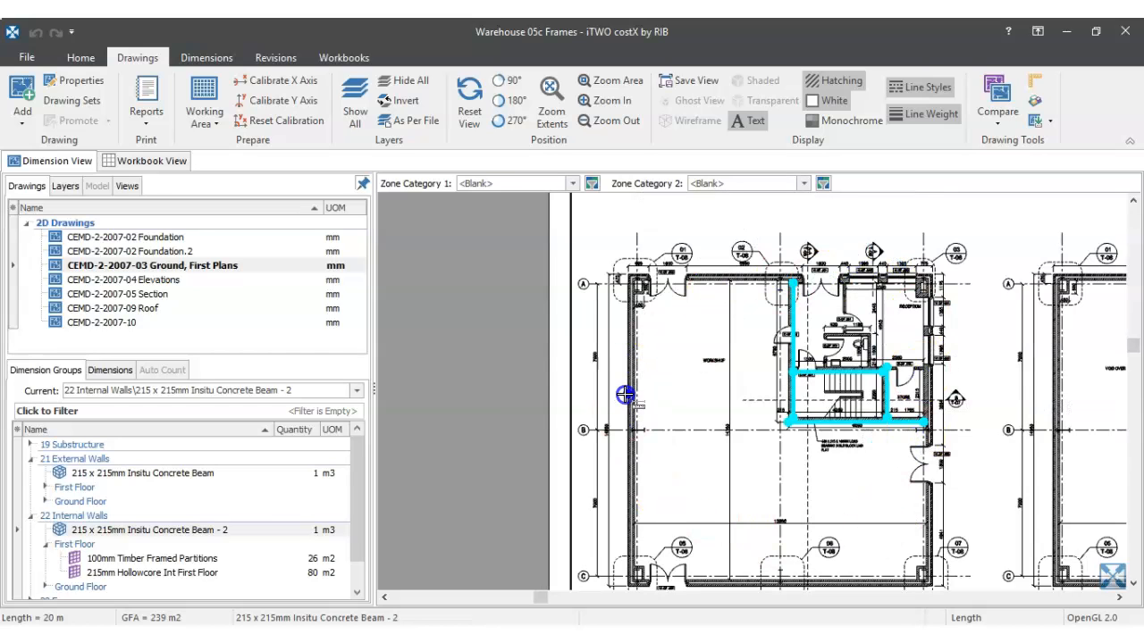
pyautogui.scroll(5, 659, 435)
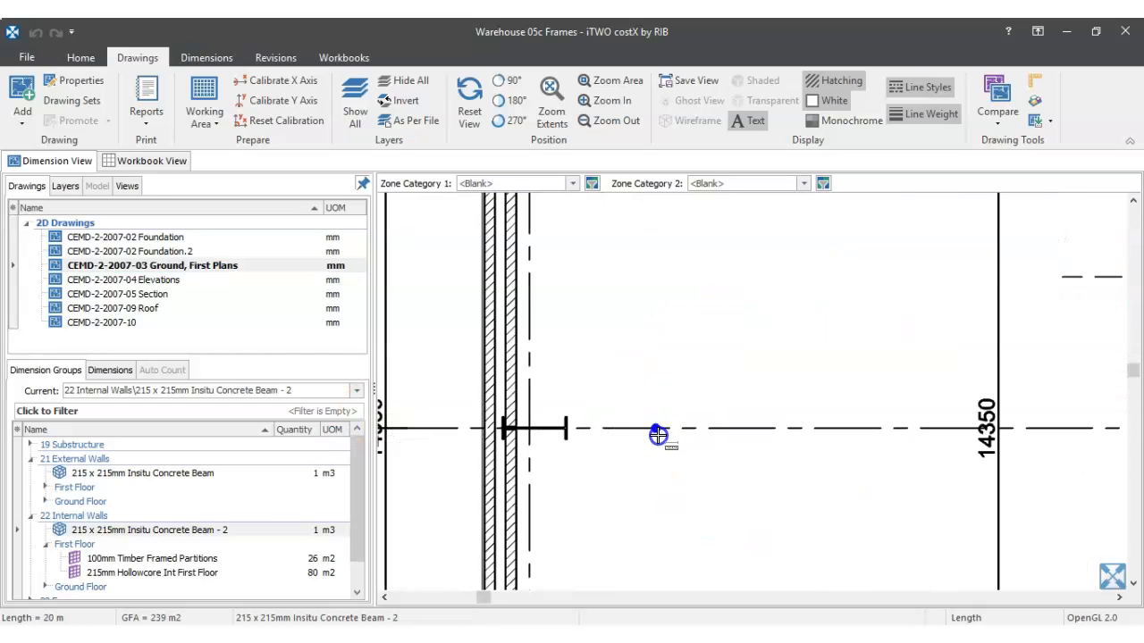
pyautogui.scroll(-5, 503, 408)
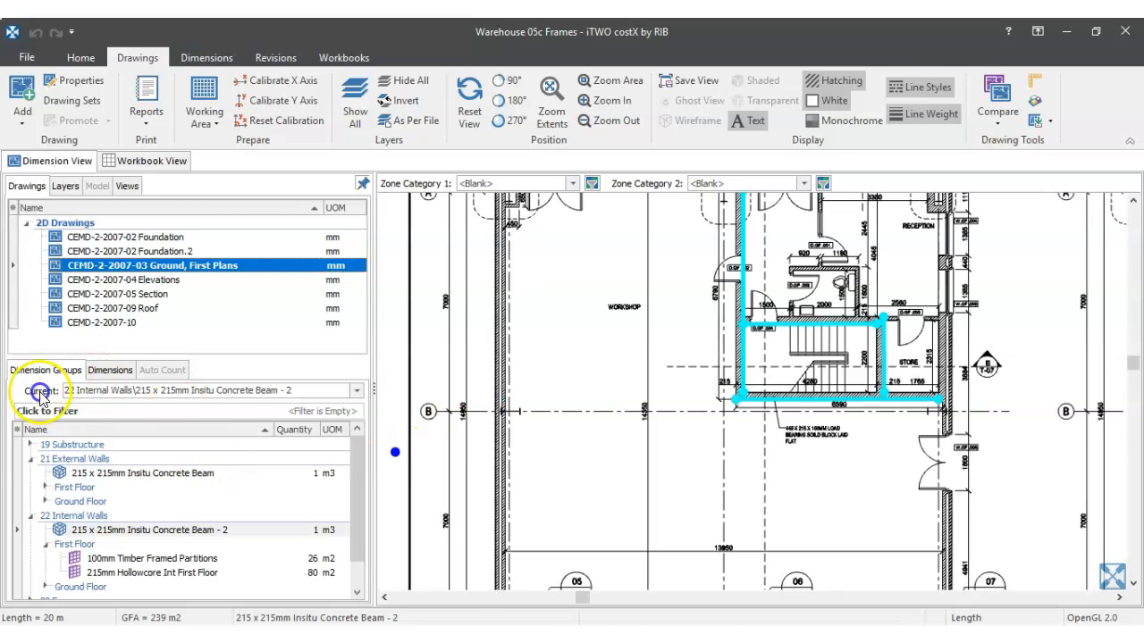
# Step: Start a new dimension group named Forming Cavities in the 21 External Walls folder
pyautogui.click(64, 459)
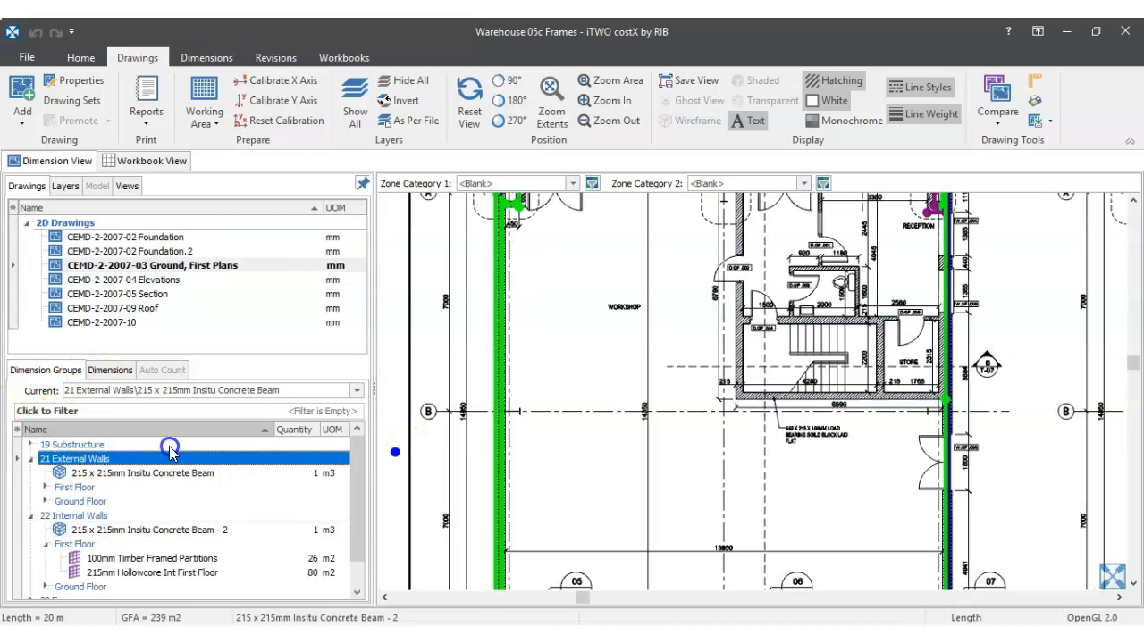
pyautogui.click(195, 64)
pyautogui.click(22, 112)
pyautogui.click(55, 144)
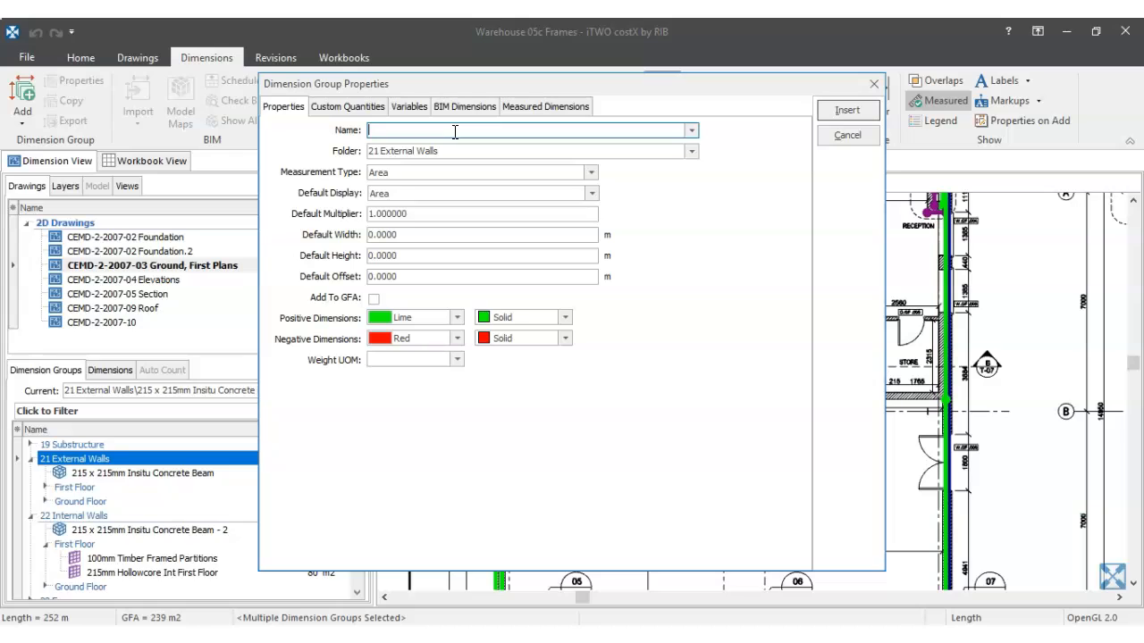
pyautogui.write('Forming Cavities')
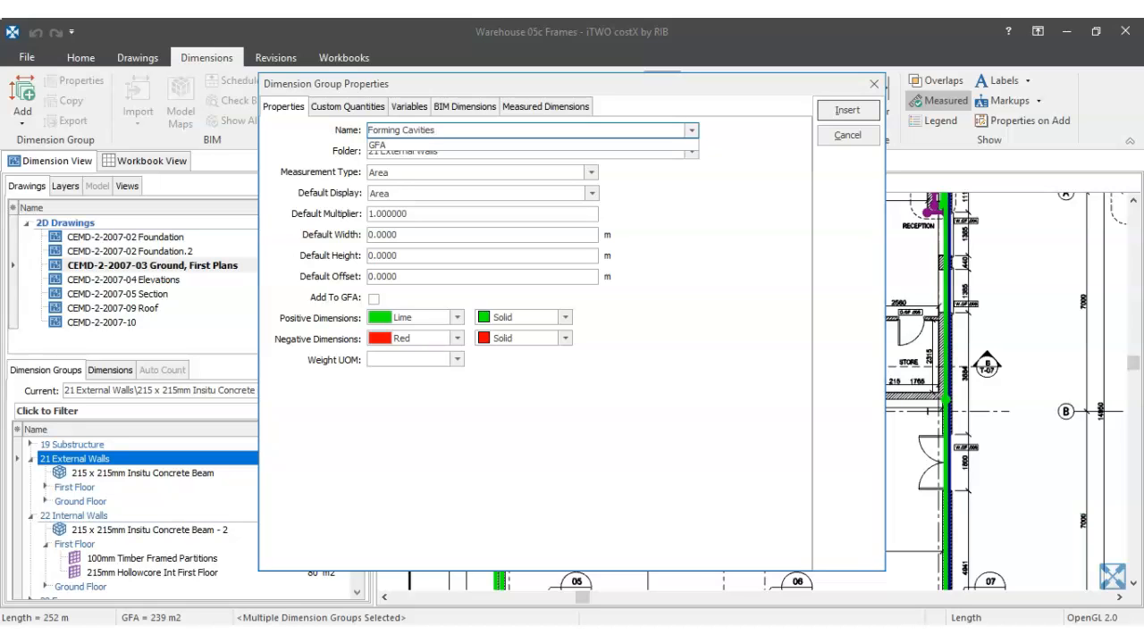
pyautogui.click(701, 190)
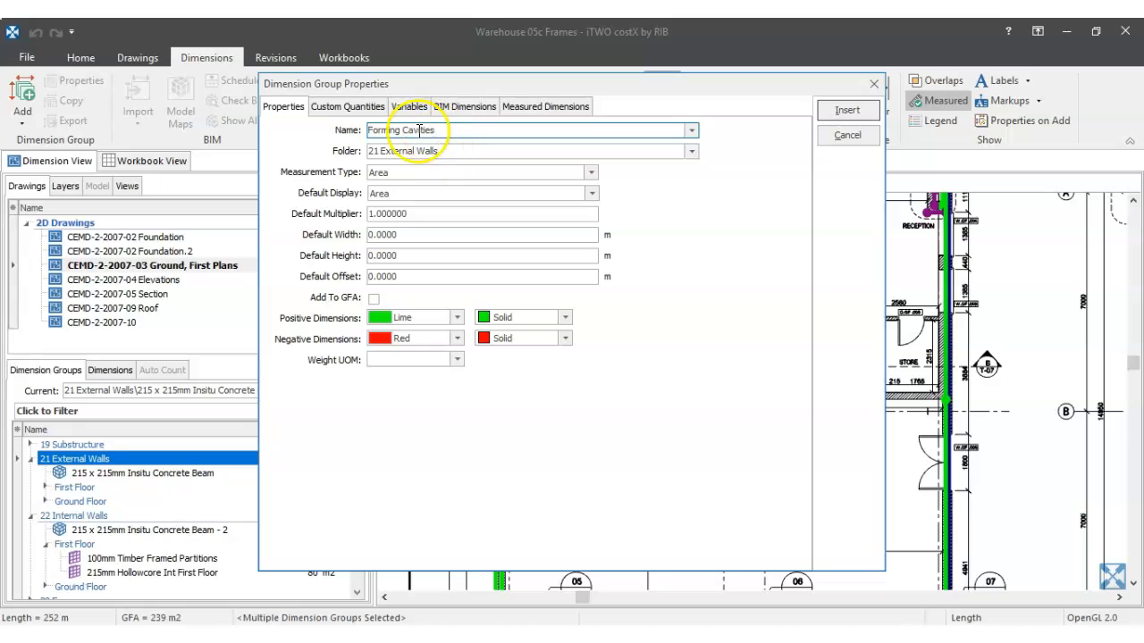
pyautogui.click(397, 152)
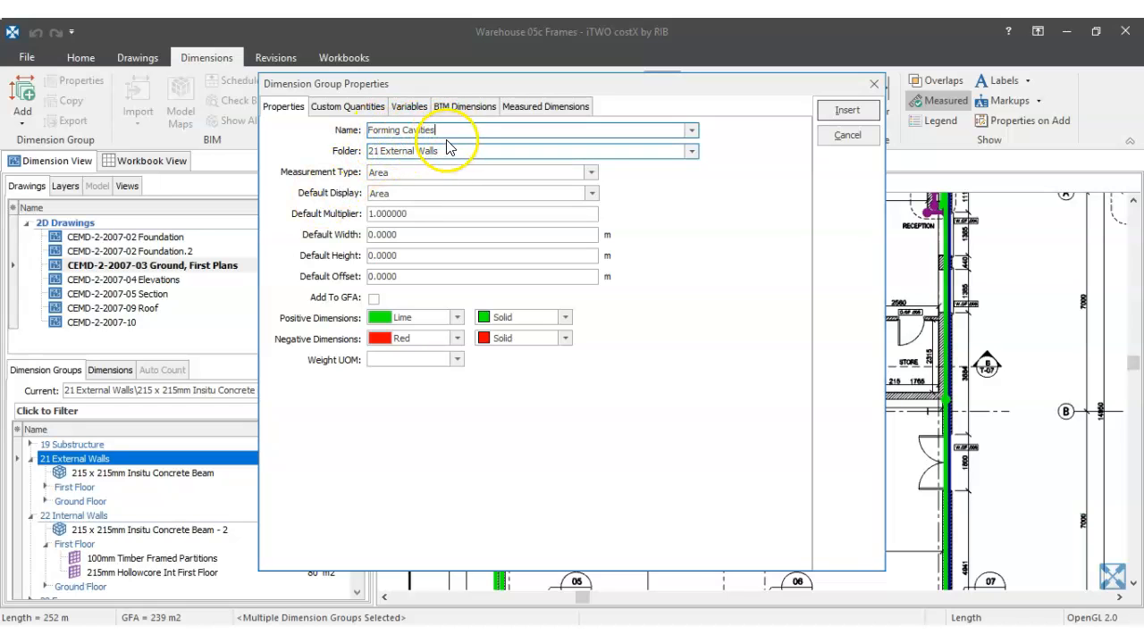
# Step: Set the group's measurement type to Length, its default display to Wall Area and its default height to 7.2 m
pyautogui.click(406, 172)
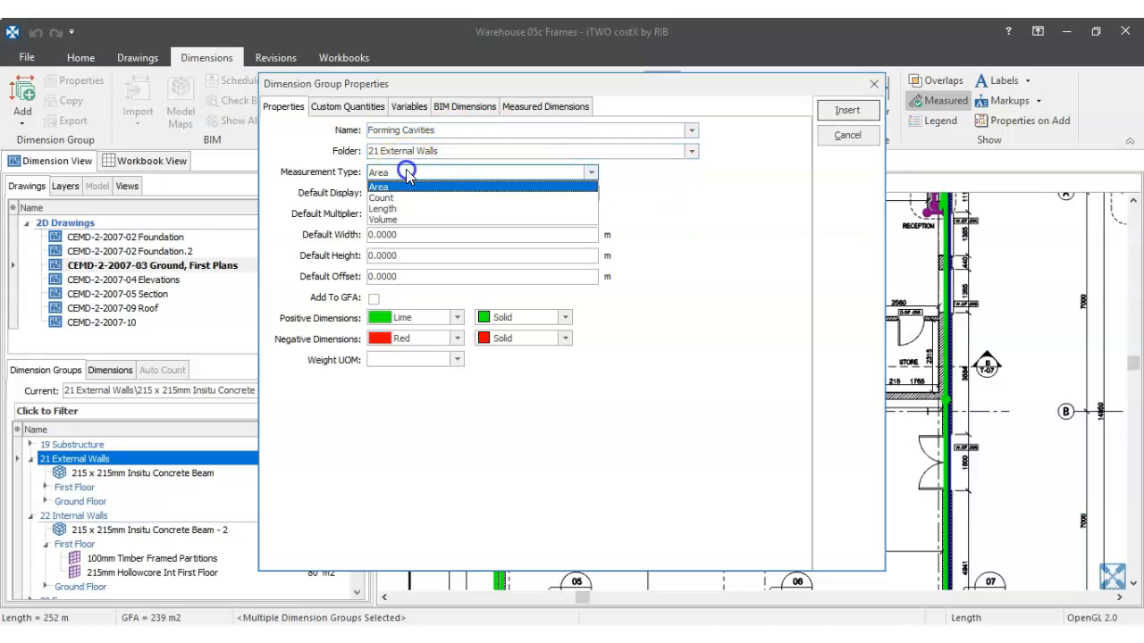
pyautogui.click(407, 208)
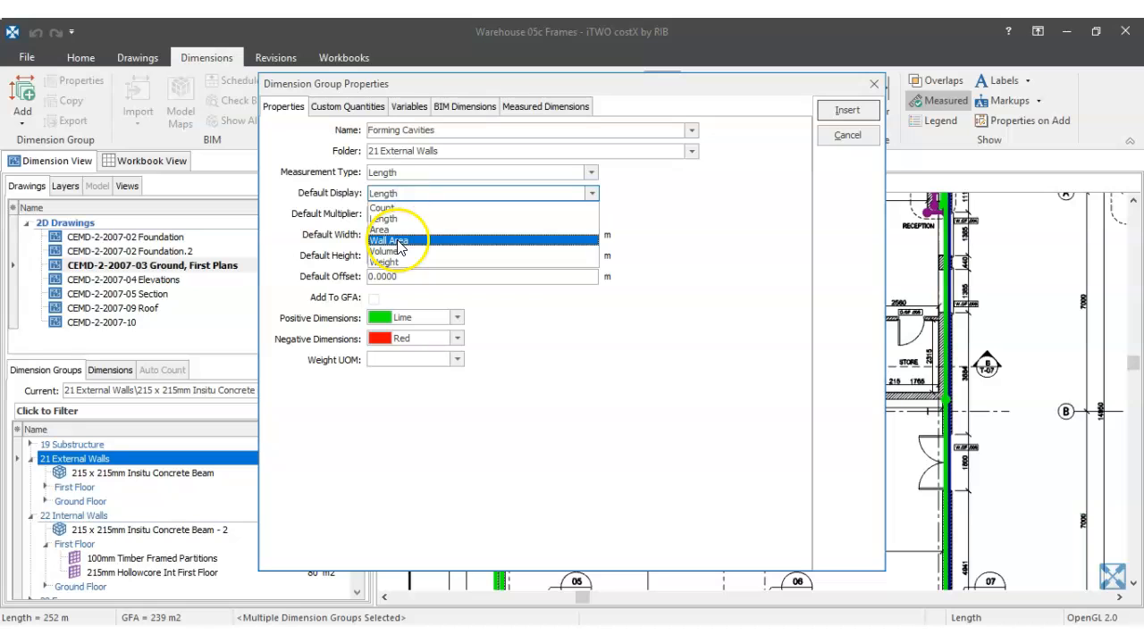
pyautogui.click(398, 243)
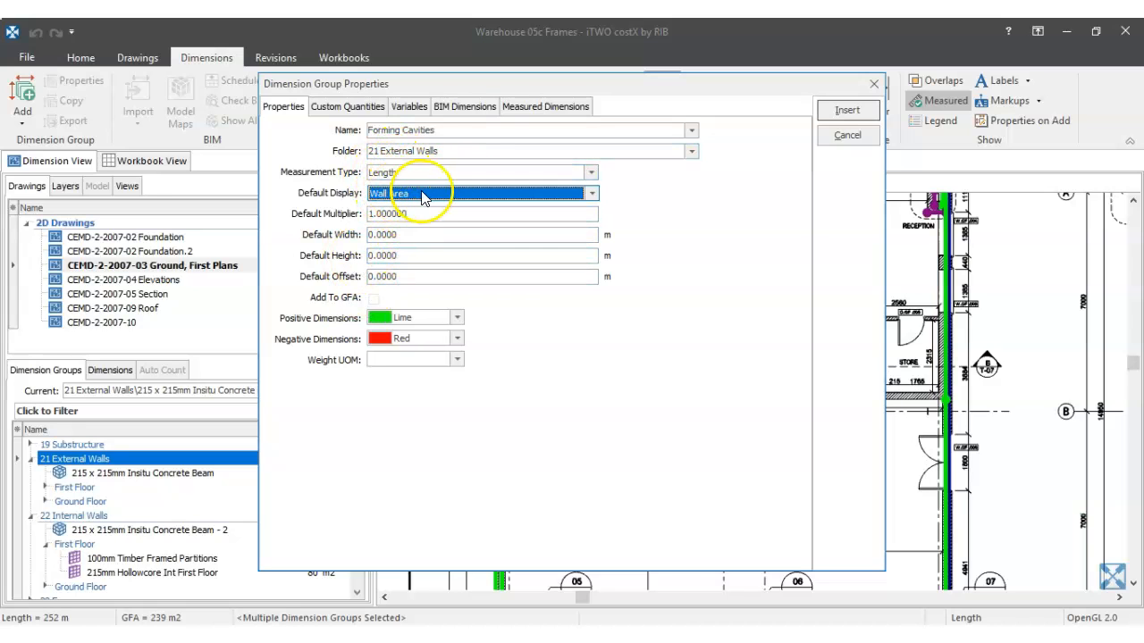
pyautogui.click(383, 256)
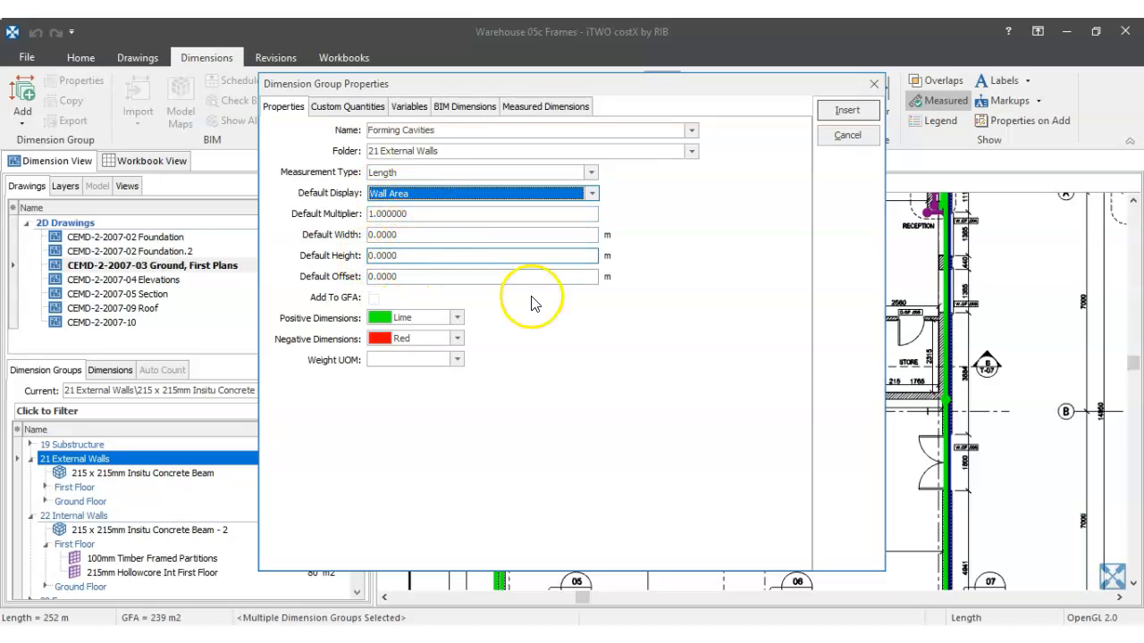
pyautogui.click(405, 255)
pyautogui.write('0')
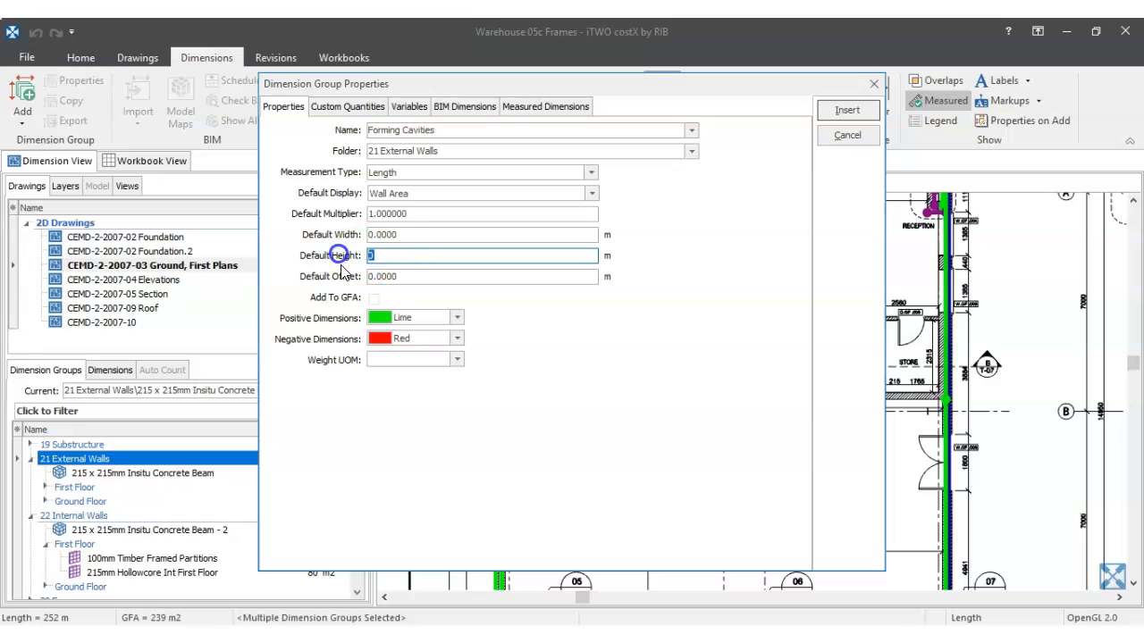
pyautogui.write('.2')
# Step: Set the positive dimensions colour to Dark Blue and insert the Forming Cavities group
pyautogui.click(456, 317)
pyautogui.scroll(-5, 473, 362)
pyautogui.click(429, 405)
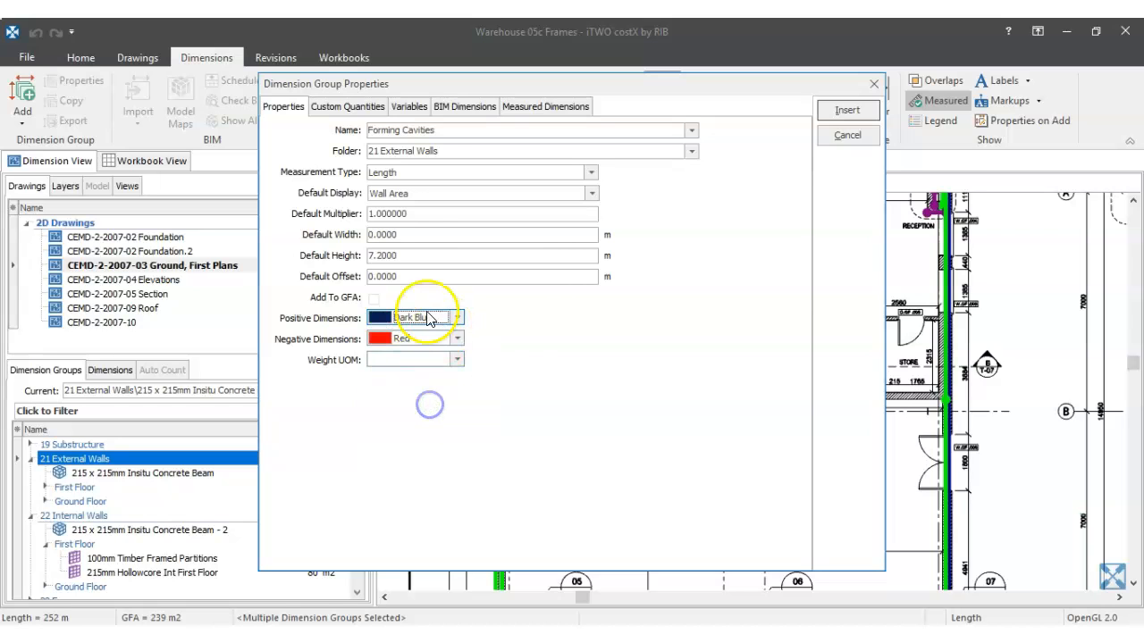
pyautogui.click(847, 110)
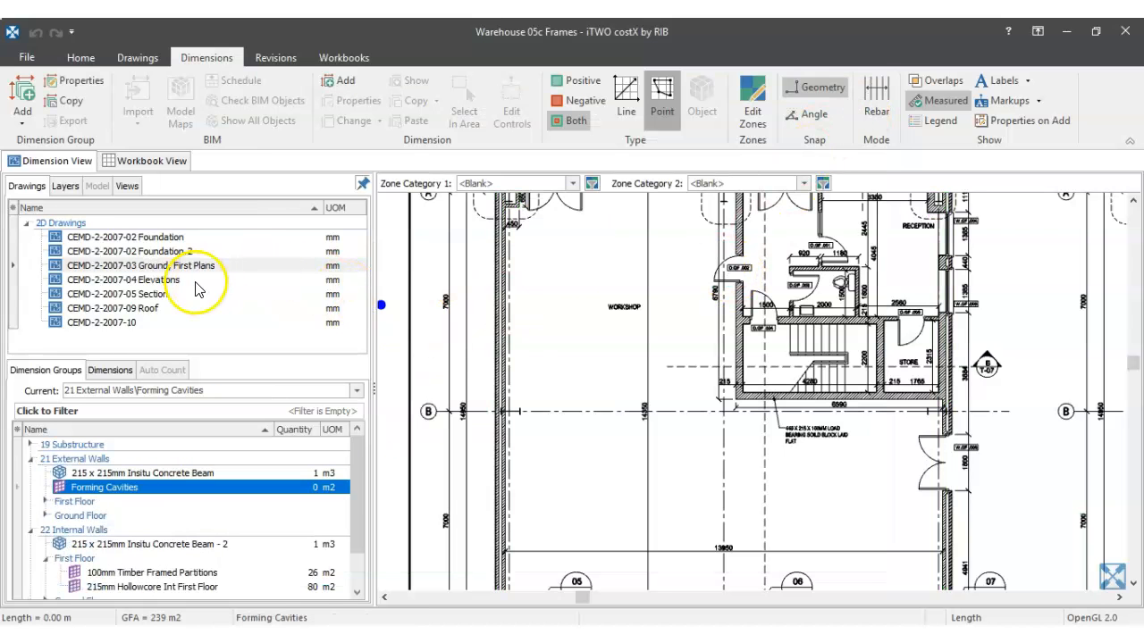
# Step: Open the CEMD-2-2007-05 Section drawing and examine the external wall's vertical extent at gridline A
pyautogui.doubleClick(158, 296)
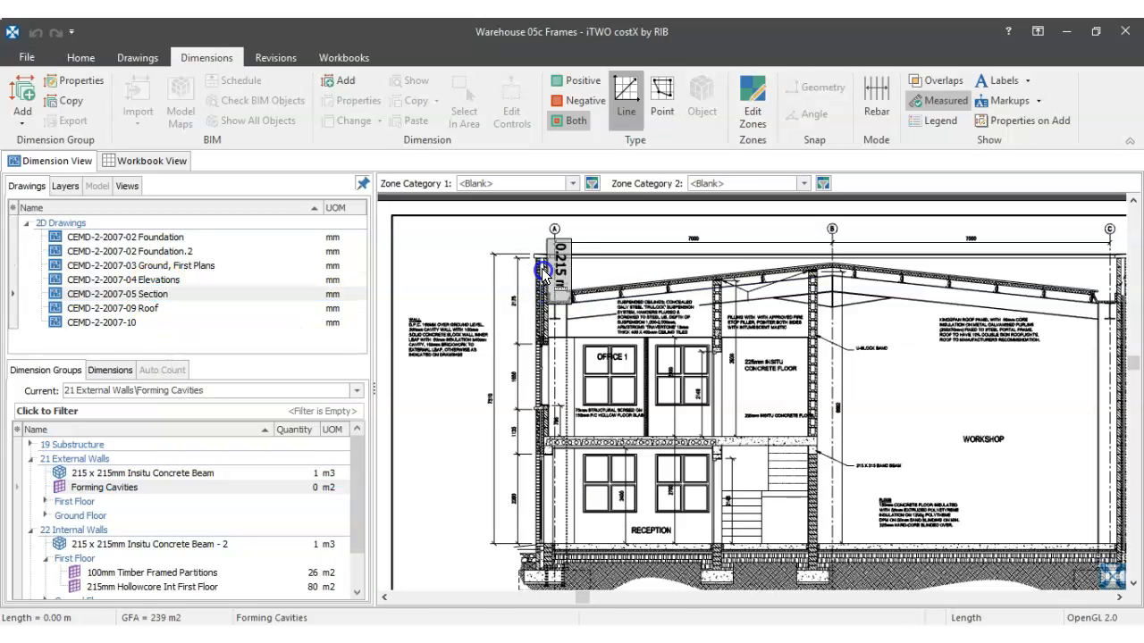
pyautogui.scroll(4, 541, 265)
pyautogui.scroll(-5, 448, 373)
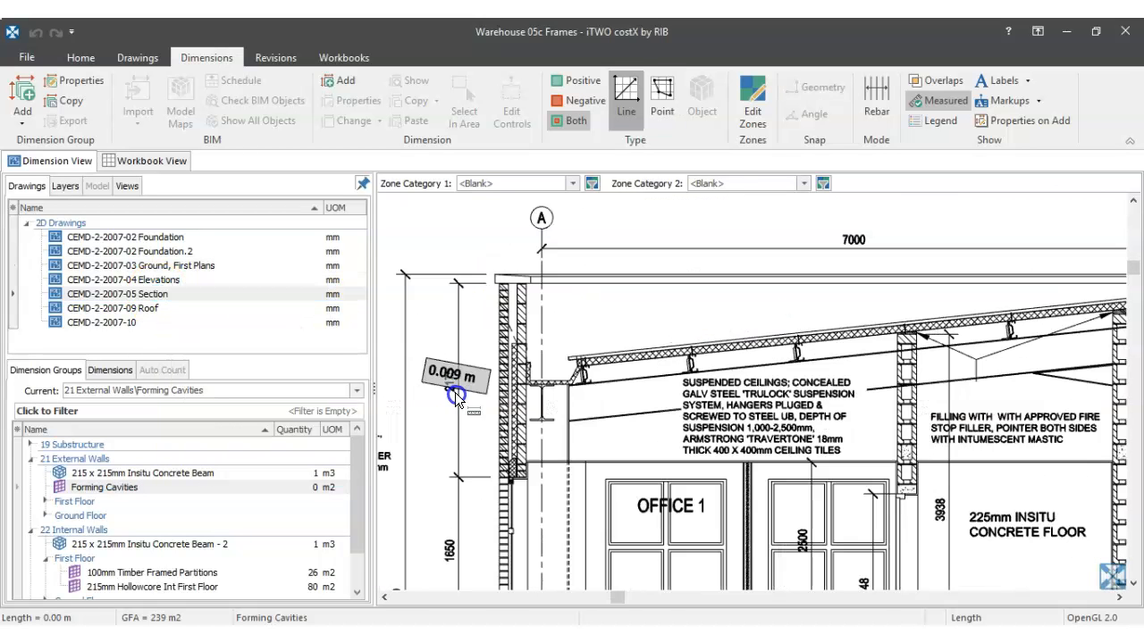
pyautogui.scroll(3, 465, 464)
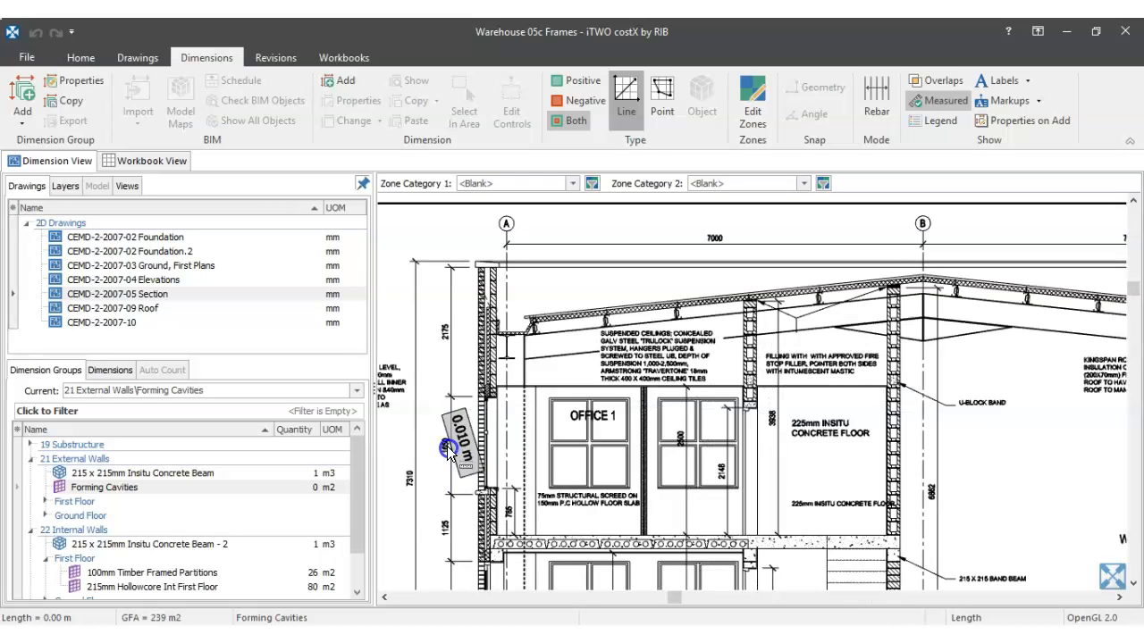
pyautogui.scroll(-3, 458, 418)
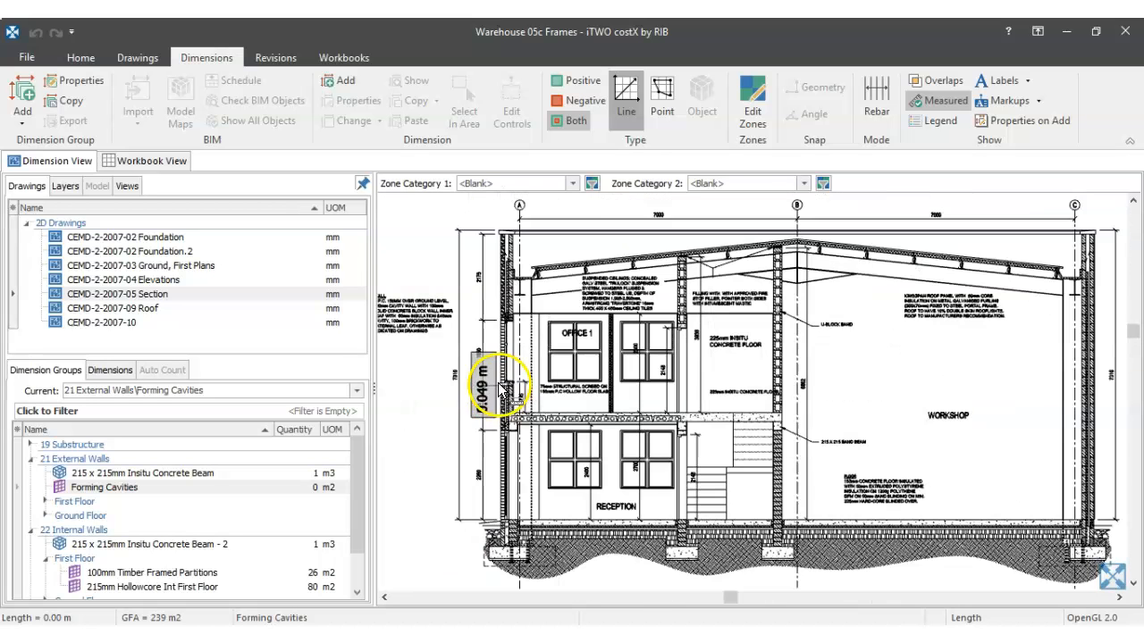
pyautogui.click(938, 81)
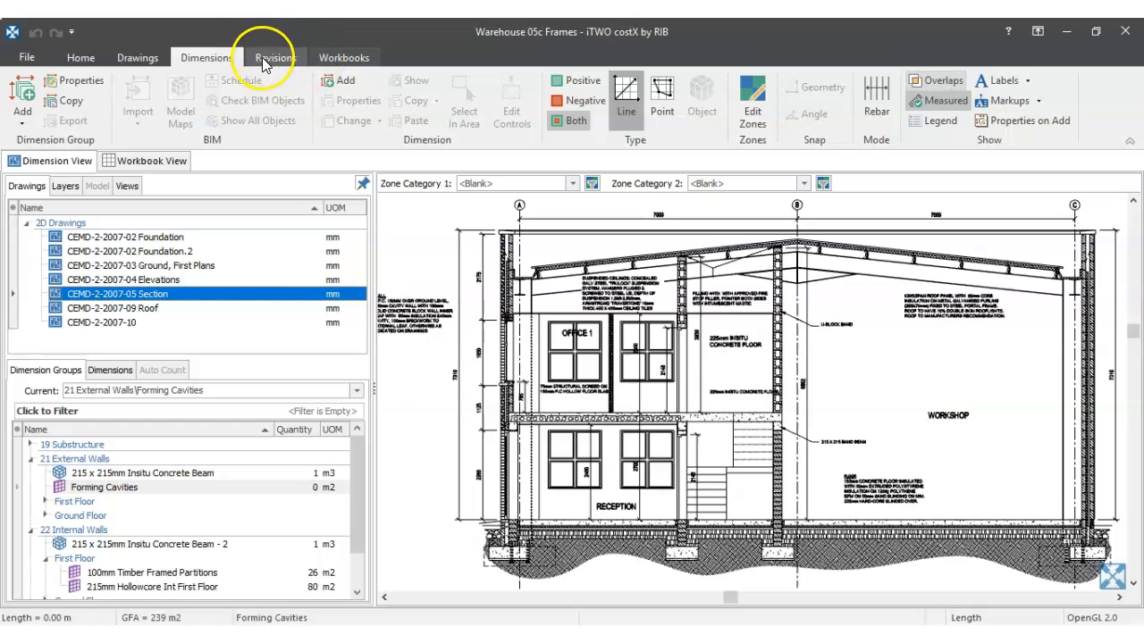
# Step: Measure the height of the external wall cavity at gridline A, from the underside of the coping down to ground floor level
pyautogui.click(138, 57)
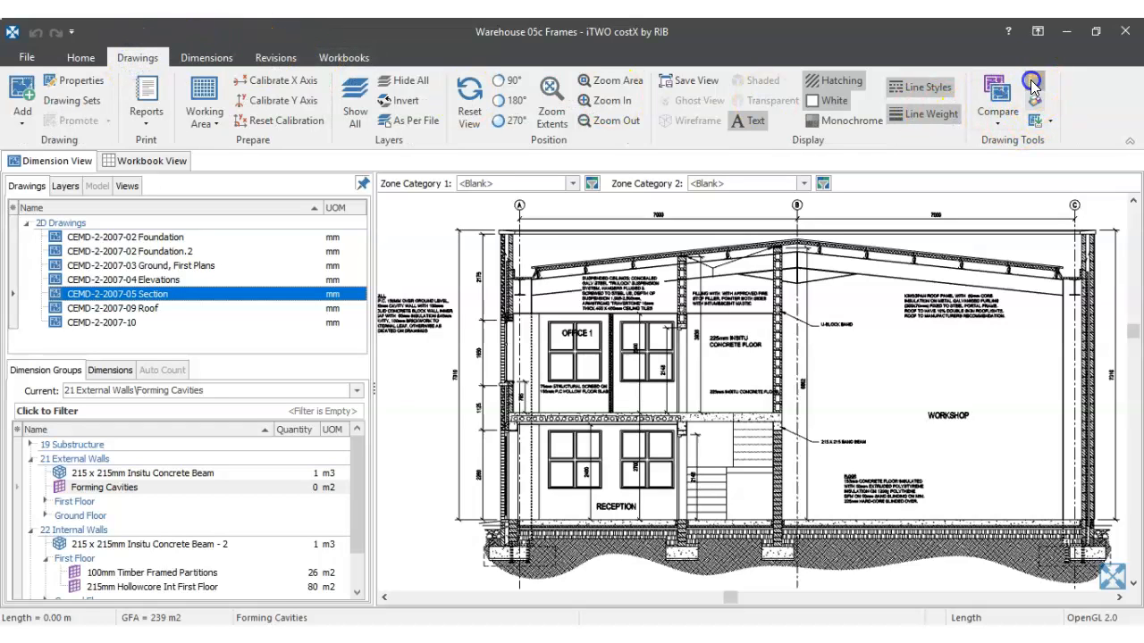
pyautogui.click(1033, 82)
pyautogui.scroll(2, 511, 248)
pyautogui.scroll(5, 501, 226)
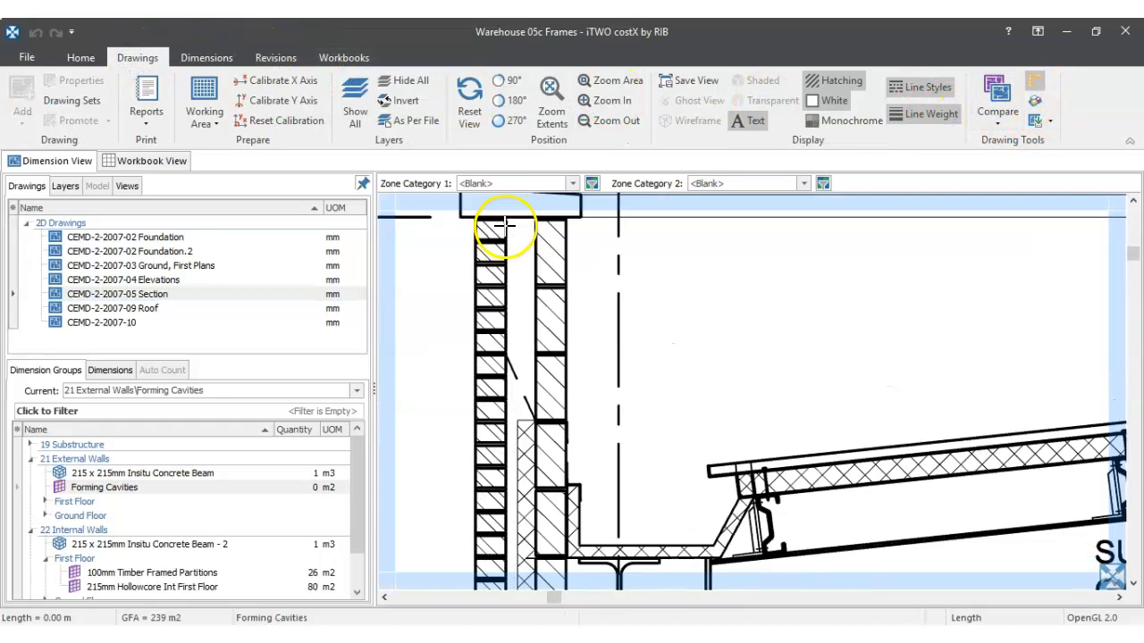
pyautogui.scroll(-5, 521, 278)
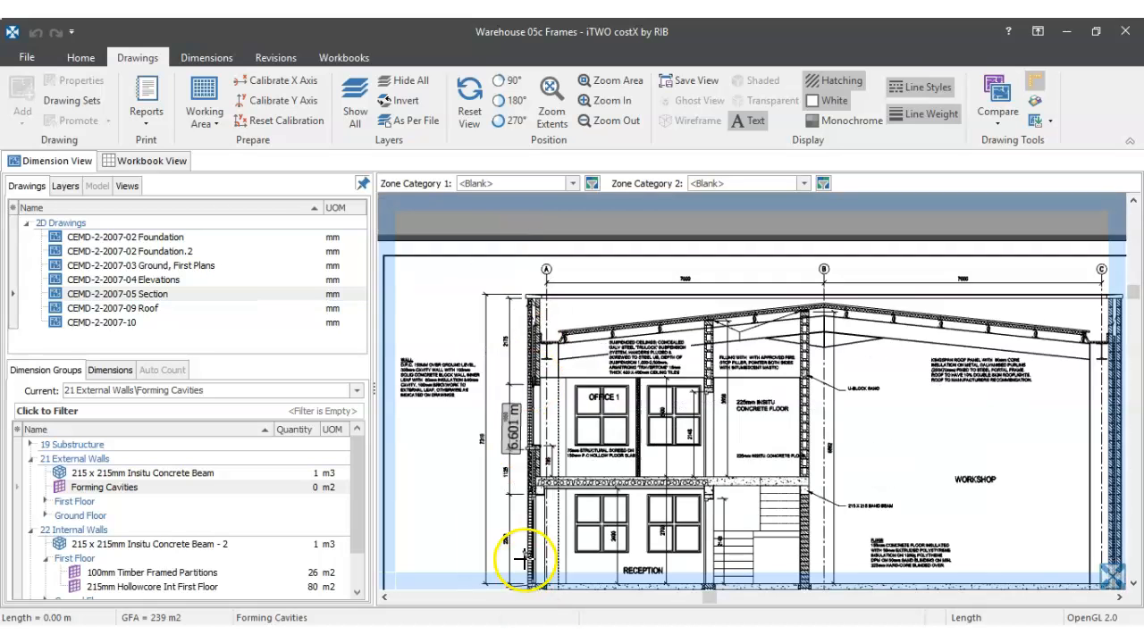
pyautogui.scroll(4, 523, 554)
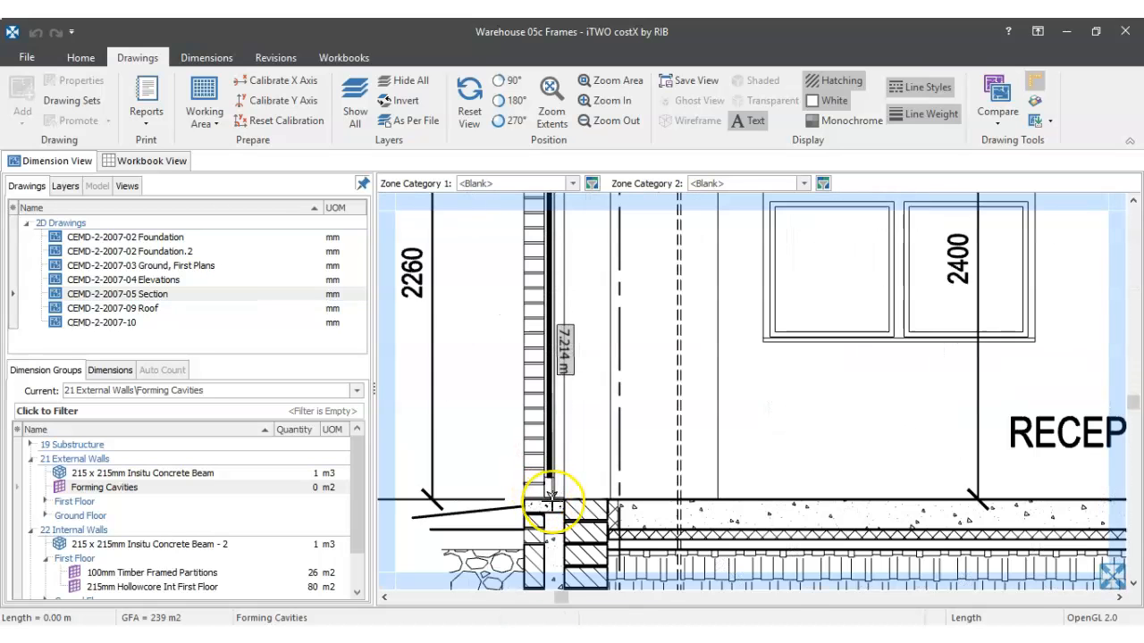
pyautogui.scroll(2, 550, 494)
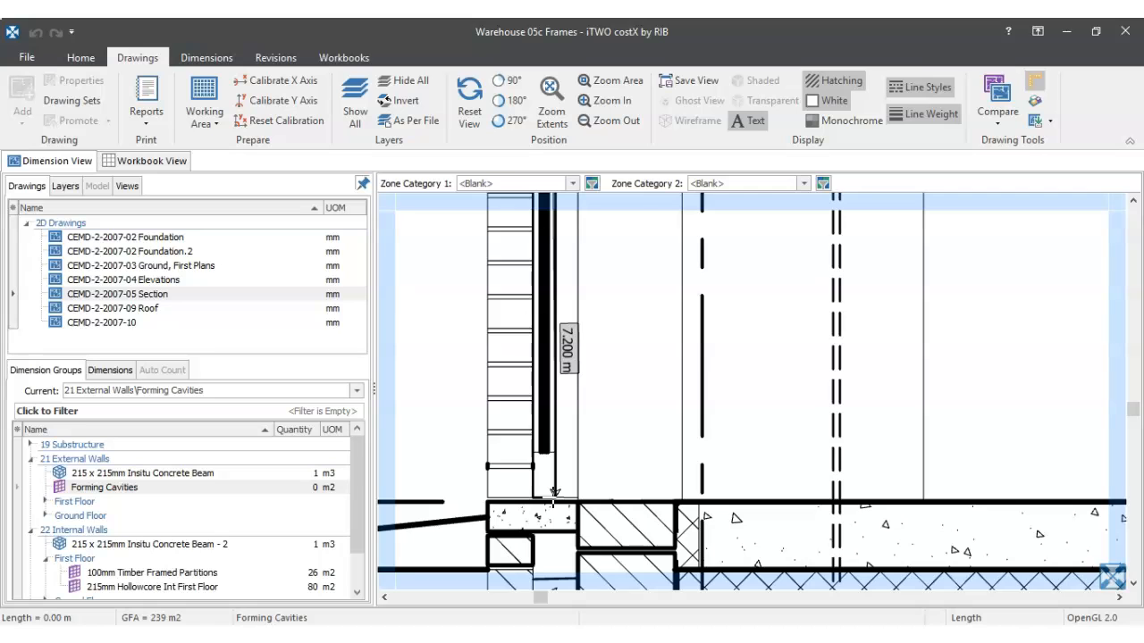
pyautogui.click(554, 493)
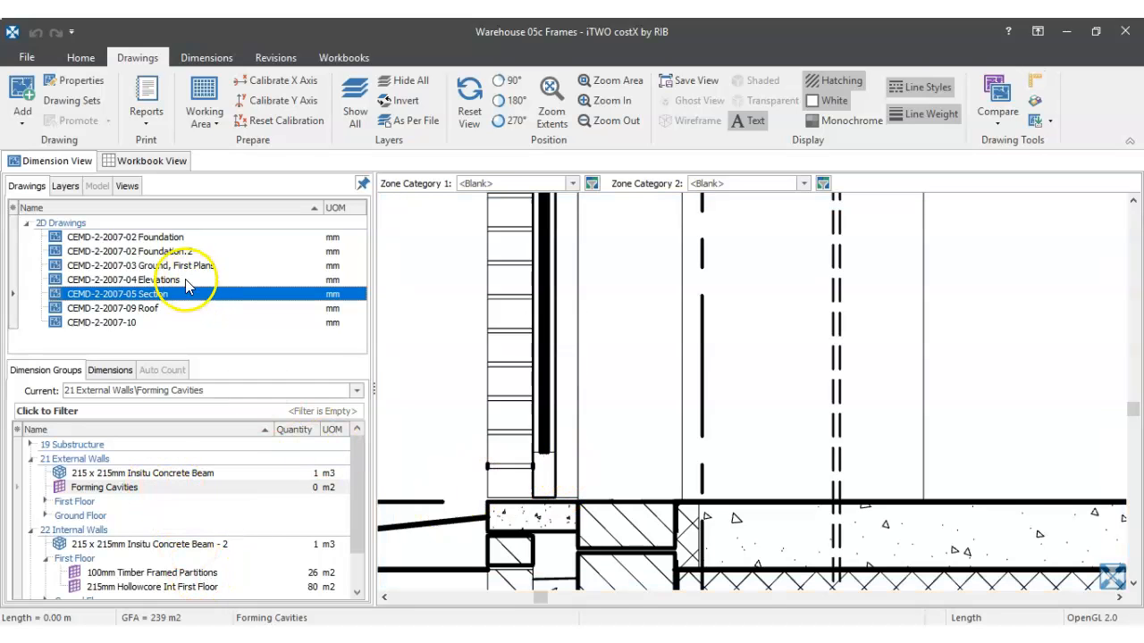
# Step: Return to the CEMD-2-2007-03 Ground, First Plans drawing and set up point-mode measuring for the Forming Cavities group
pyautogui.click(159, 271)
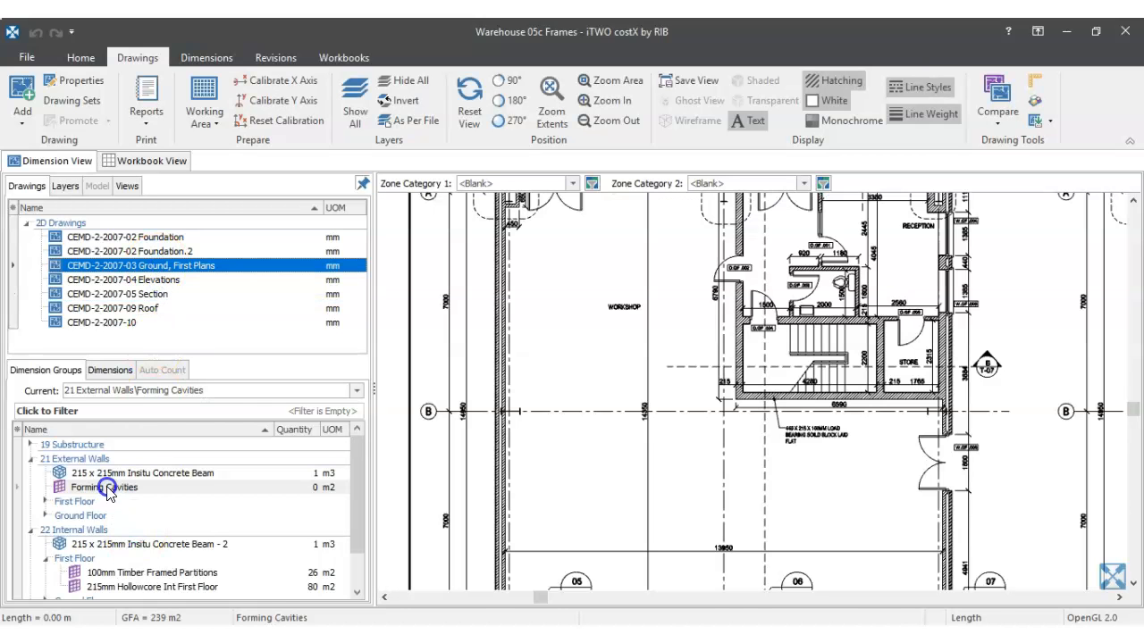
pyautogui.click(106, 491)
pyautogui.scroll(-5, 625, 403)
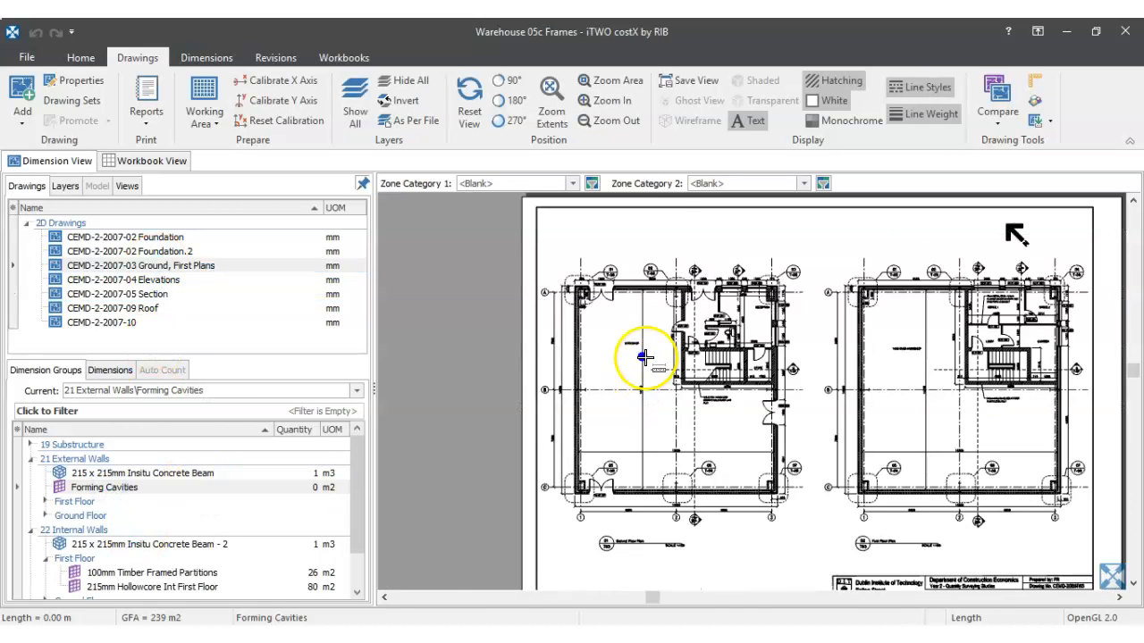
pyautogui.click(207, 57)
pyautogui.click(661, 98)
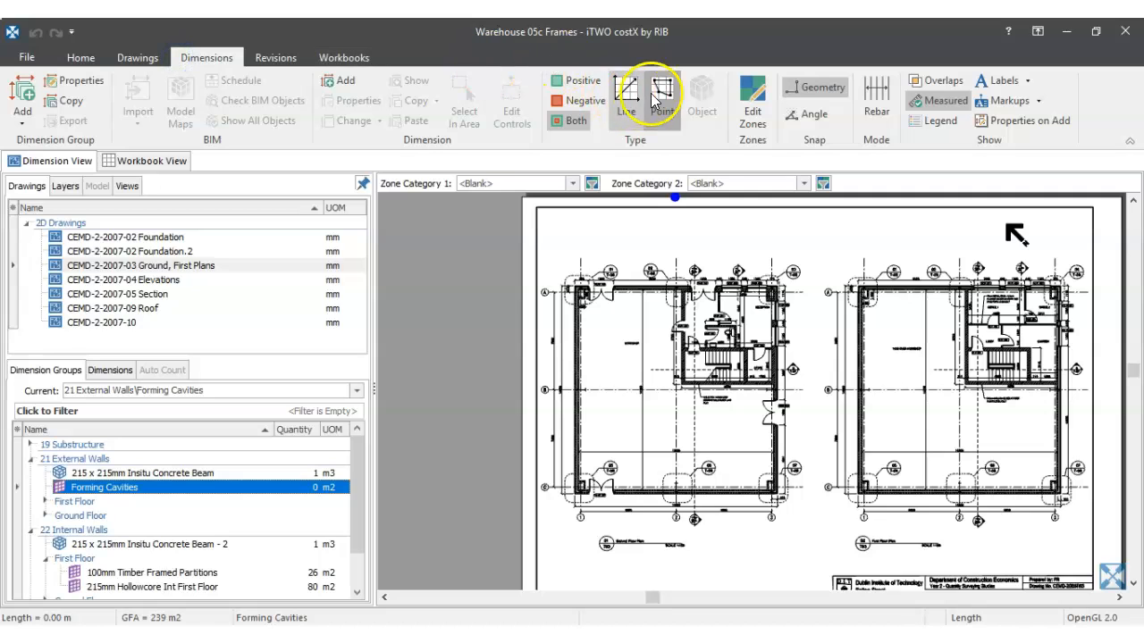
# Step: Turn off geometry snapping for measuring the cavity at the workshop's corner near gridlines A and 1
pyautogui.scroll(5, 574, 286)
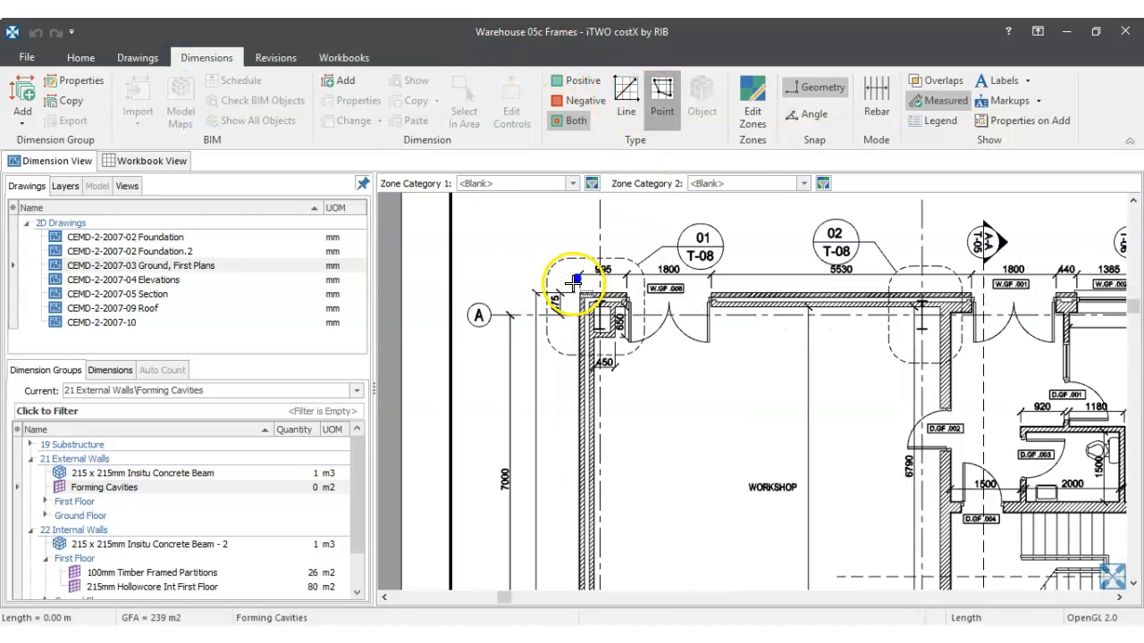
pyautogui.click(819, 90)
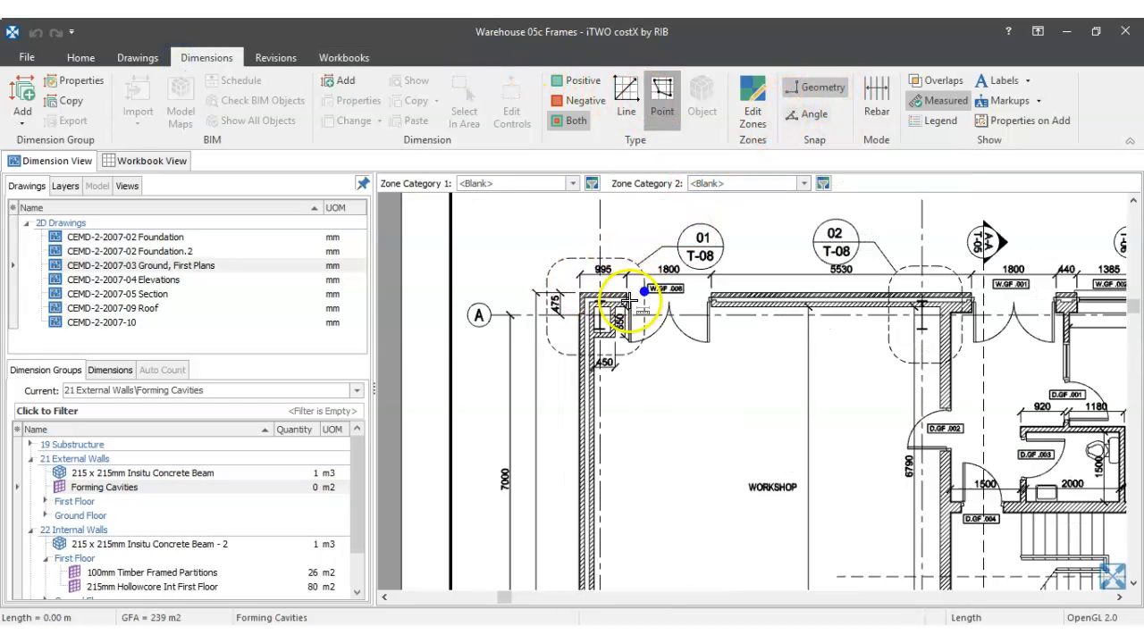
pyautogui.scroll(3, 595, 304)
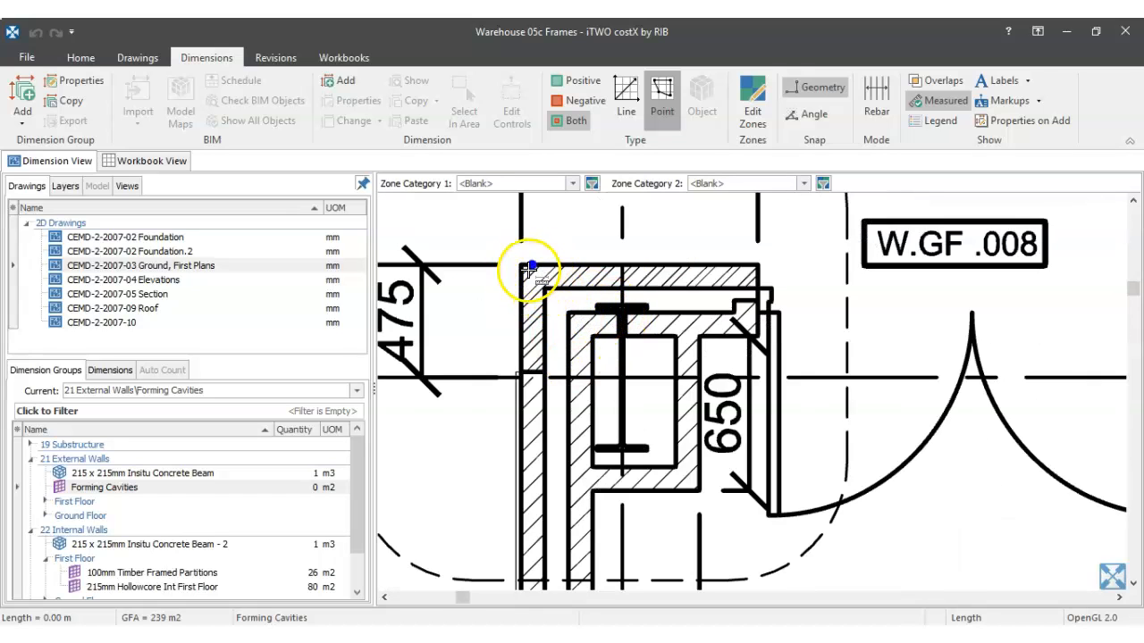
pyautogui.click(817, 89)
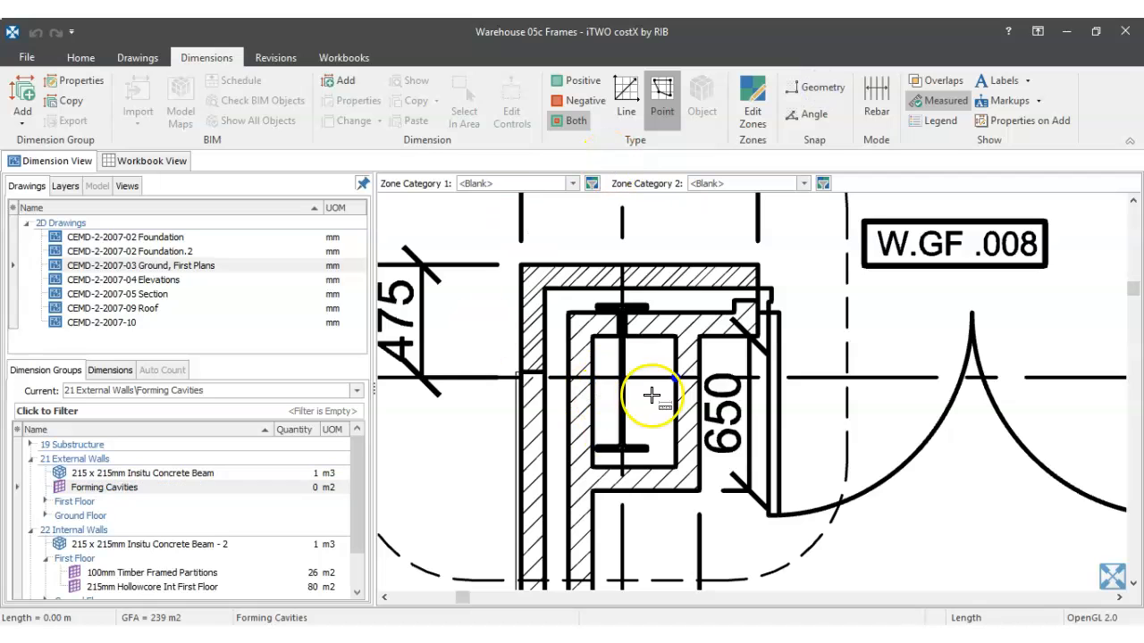
# Step: Trace the ground floor cavity along the gridline 1 external wall from gridline A to gridline C, about 14.6 m
pyautogui.scroll(4, 547, 295)
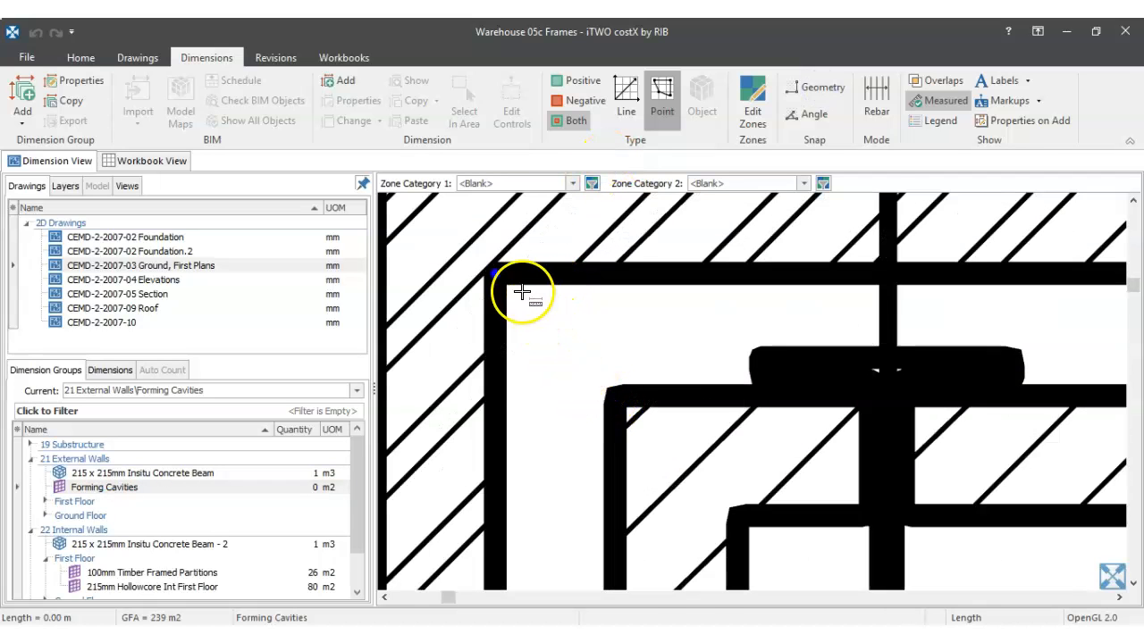
pyautogui.click(559, 338)
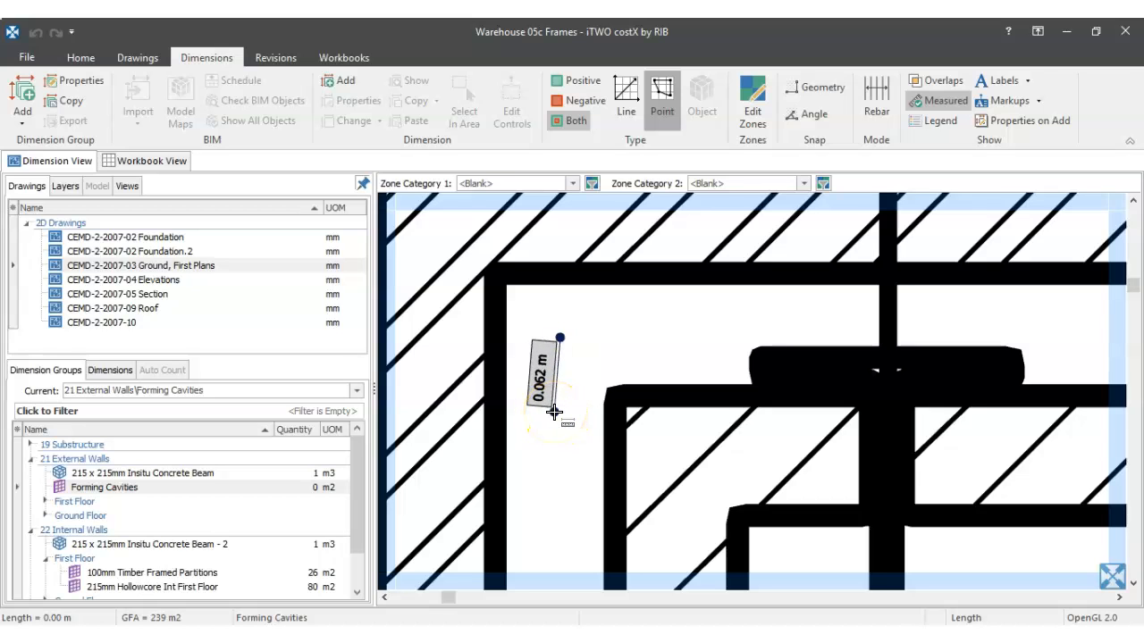
pyautogui.scroll(-5, 554, 412)
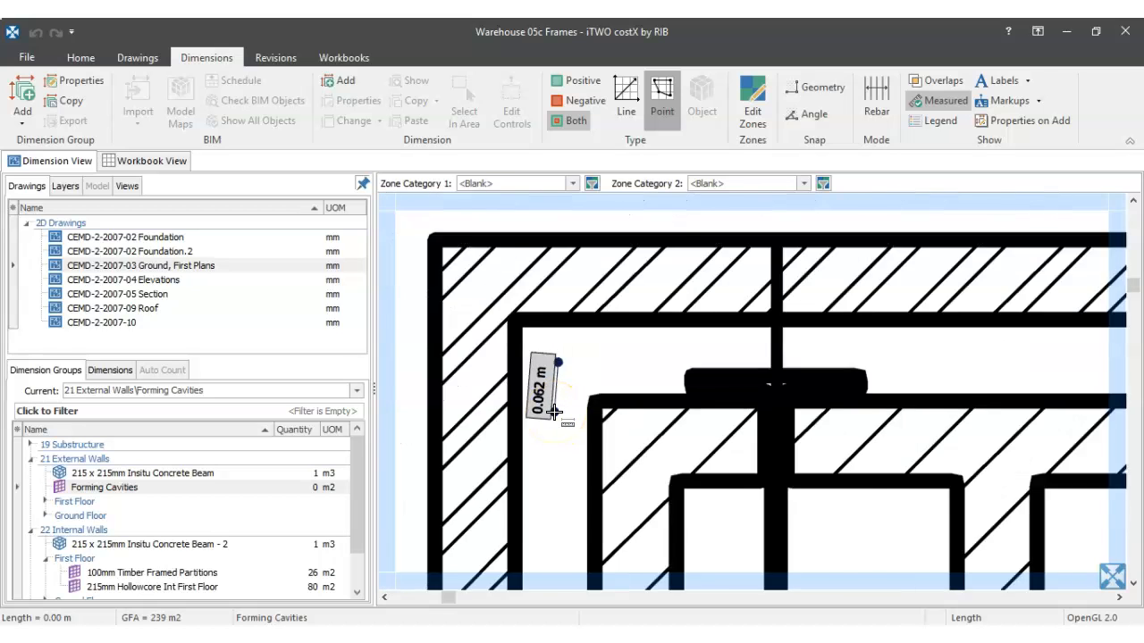
pyautogui.scroll(1, 554, 357)
pyautogui.moveTo(553, 361); pyautogui.dragTo(578, 265)
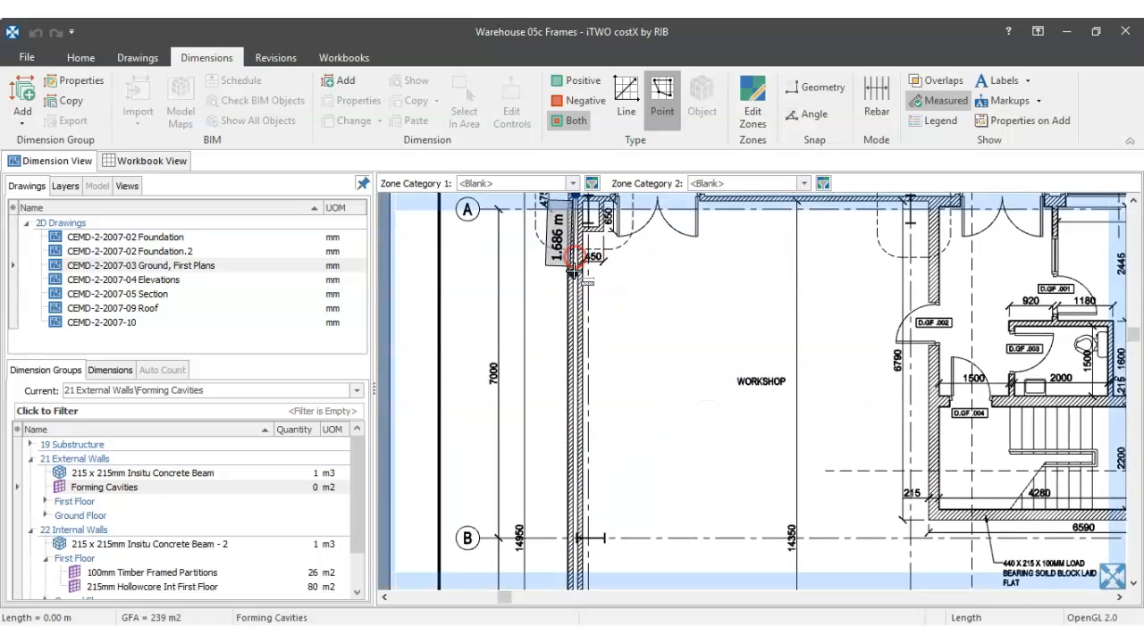
pyautogui.scroll(-2, 578, 264)
pyautogui.moveTo(578, 424); pyautogui.dragTo(584, 196)
pyautogui.scroll(8, 590, 490)
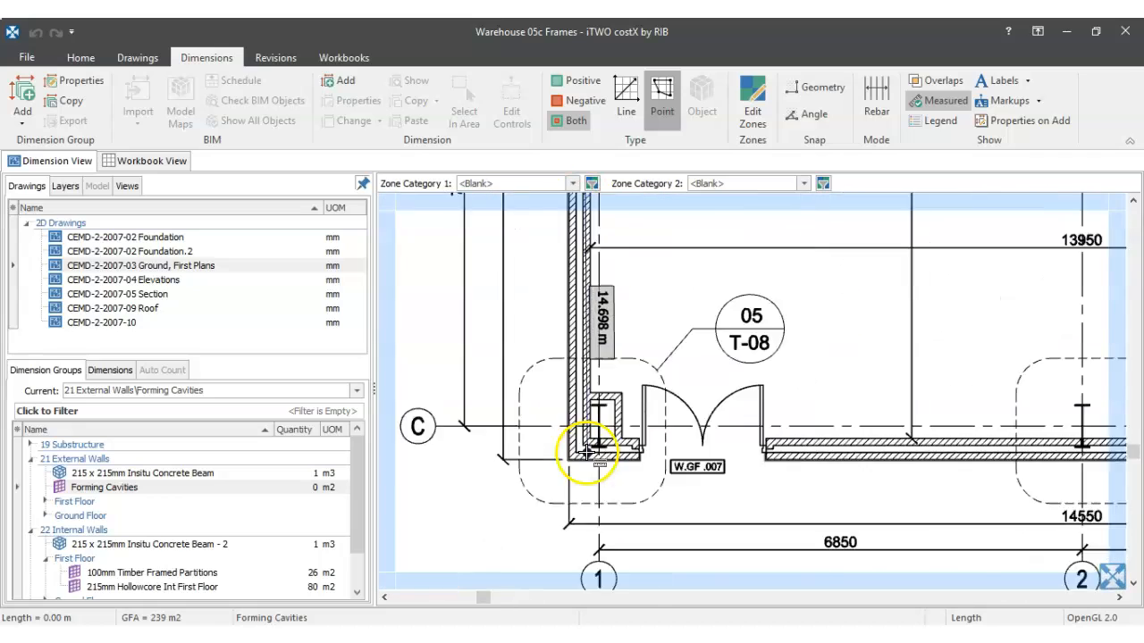
pyautogui.scroll(3, 534, 402)
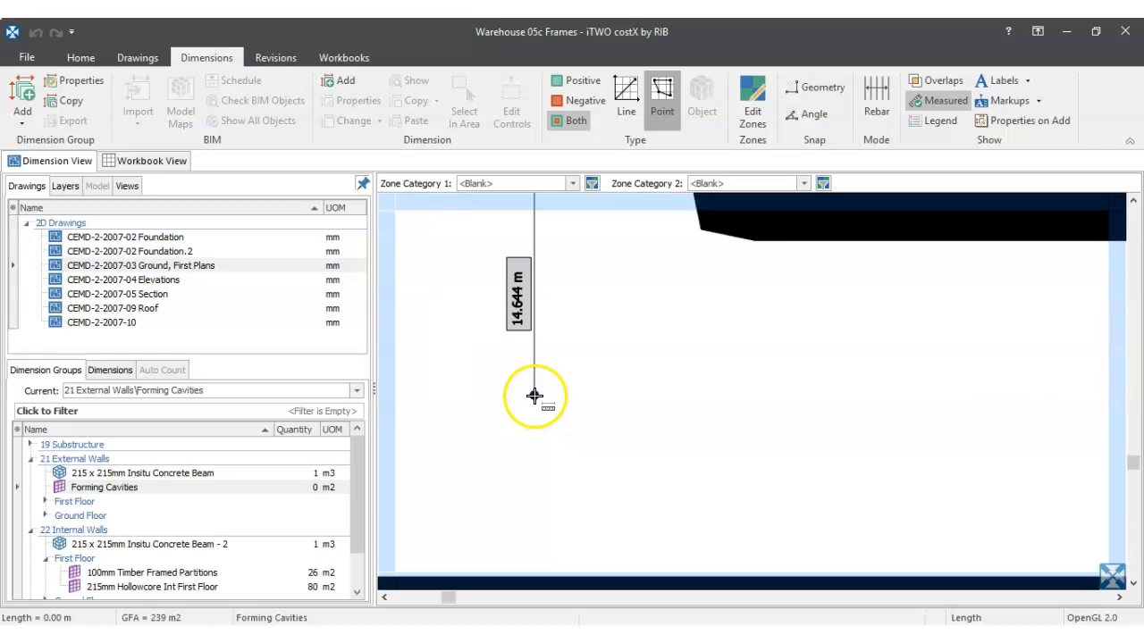
pyautogui.click(535, 395)
# Step: Continue the cavity dimension along the gridline C wall to the corner at gridline 3, about 14.3 m
pyautogui.scroll(-10, 535, 395)
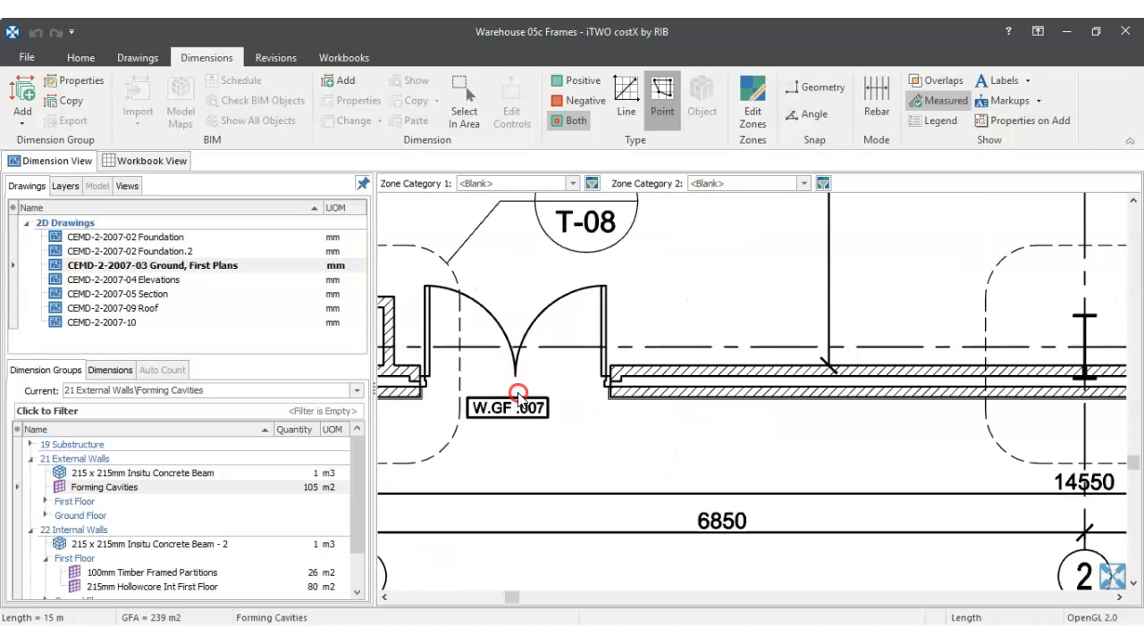
pyautogui.scroll(8, 706, 429)
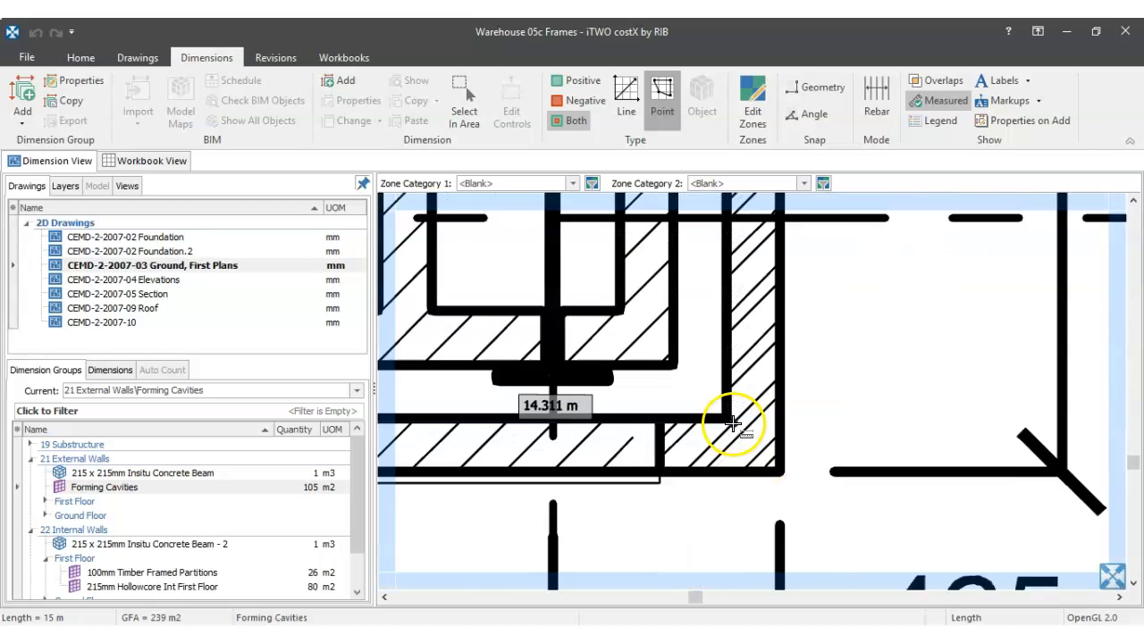
pyautogui.scroll(3, 677, 376)
pyautogui.click(679, 373)
# Step: Extend the cavity dimension along the gridline 3 wall up to the reception corner at gridline A, about 14.6 m
pyautogui.scroll(-5, 679, 374)
pyautogui.scroll(-6, 679, 367)
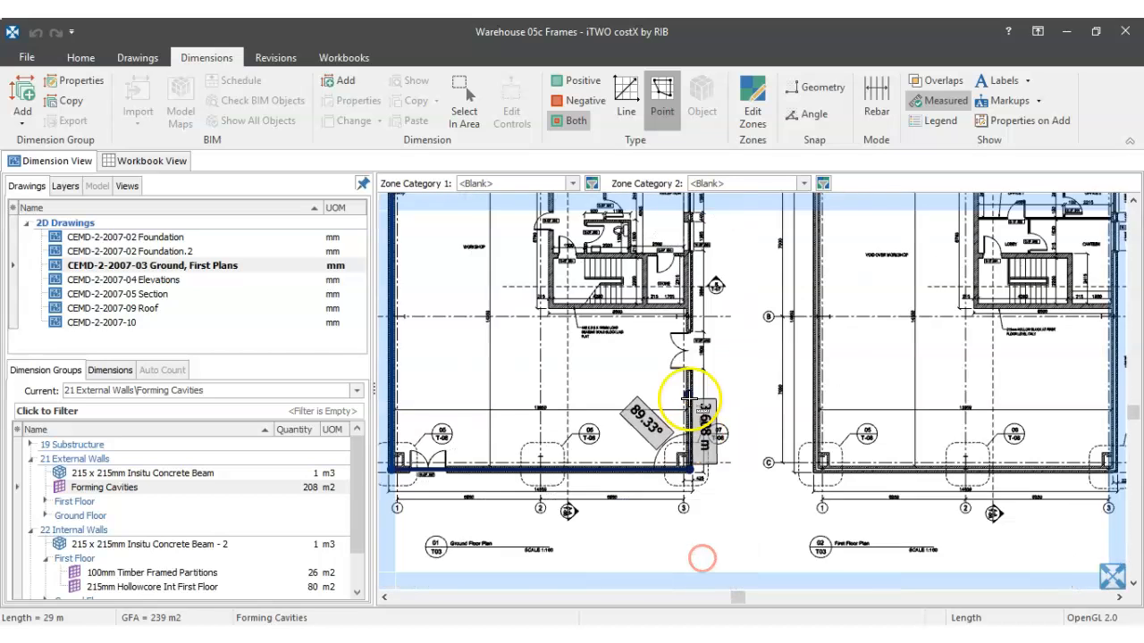
pyautogui.scroll(6, 656, 409)
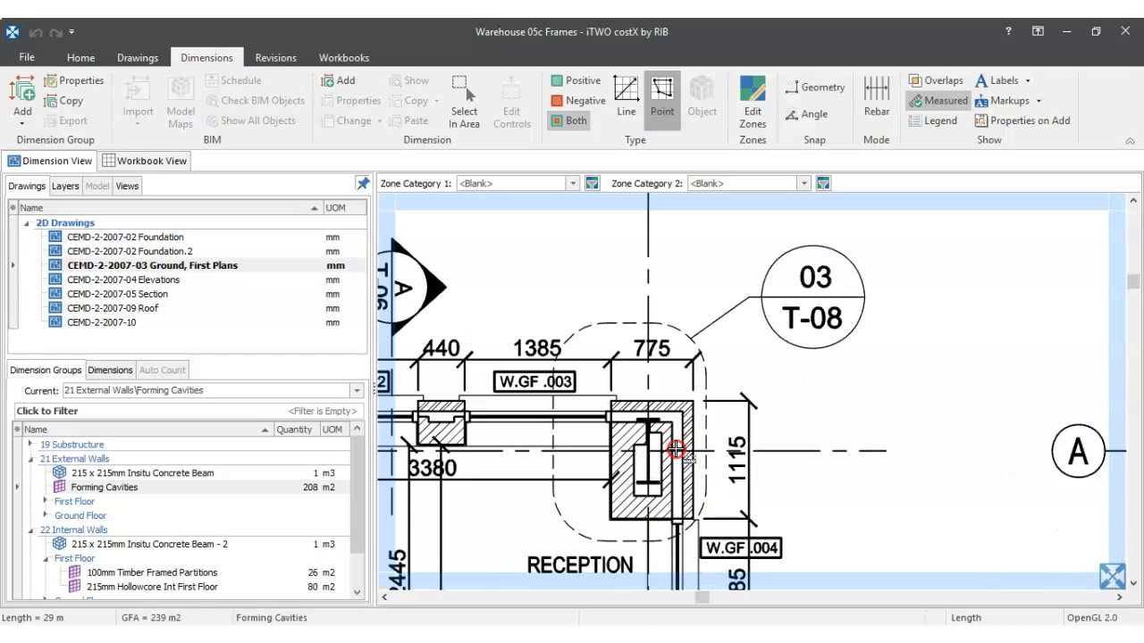
pyautogui.scroll(5, 673, 329)
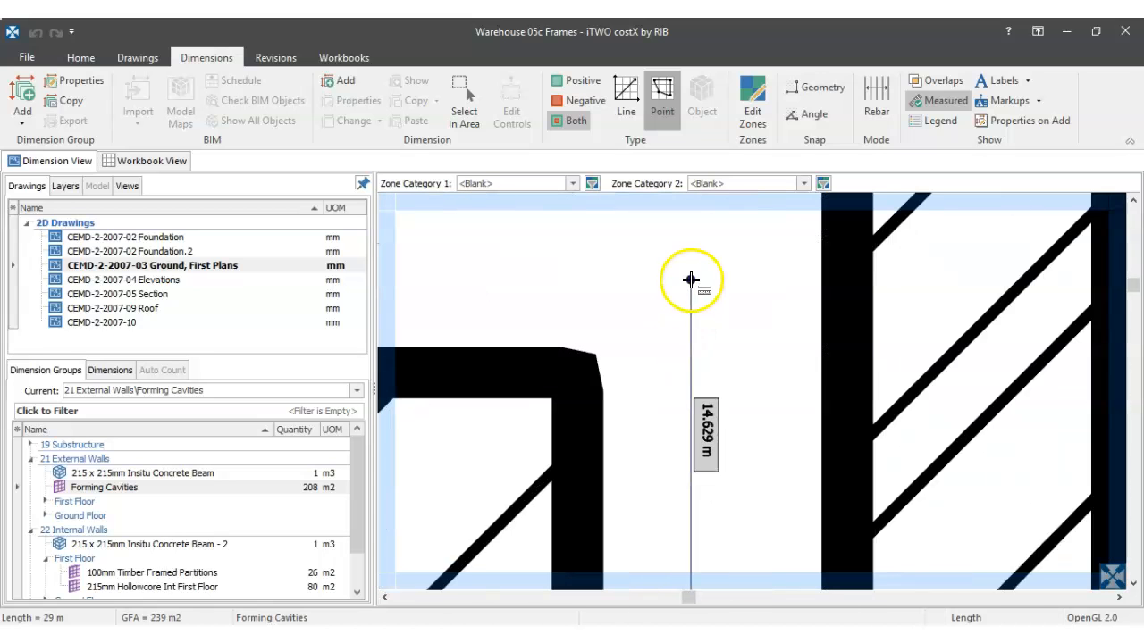
pyautogui.click(695, 263)
# Step: Run the cavity dimension back along the gridline A wall to its starting corner at gridline 1 and finish it, about 14.2 m
pyautogui.scroll(-8, 694, 263)
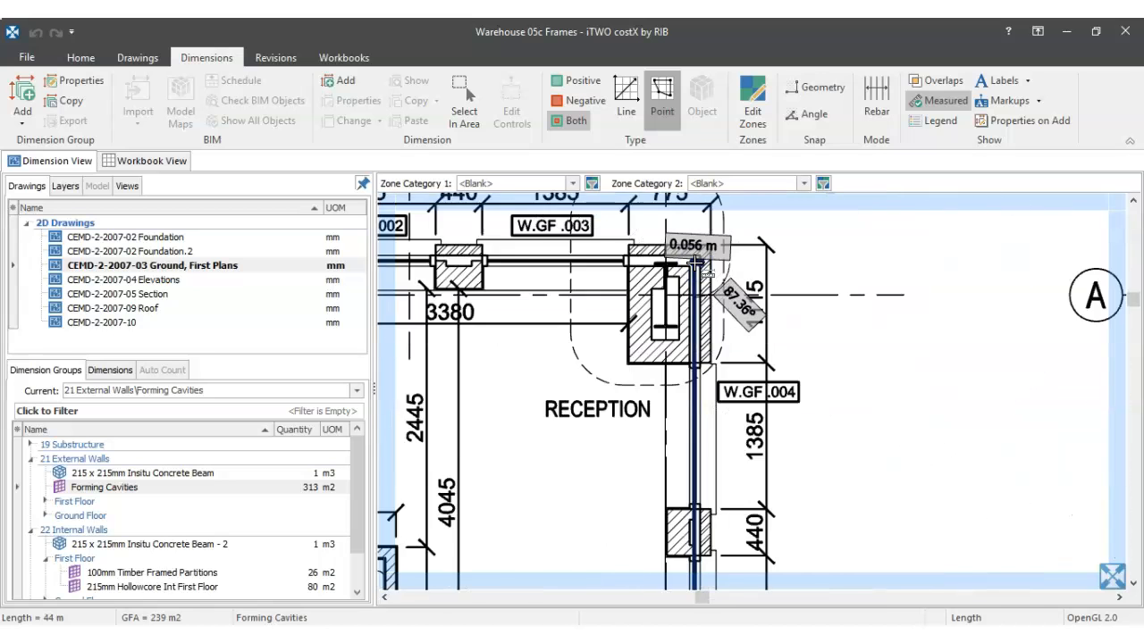
pyautogui.scroll(10, 483, 295)
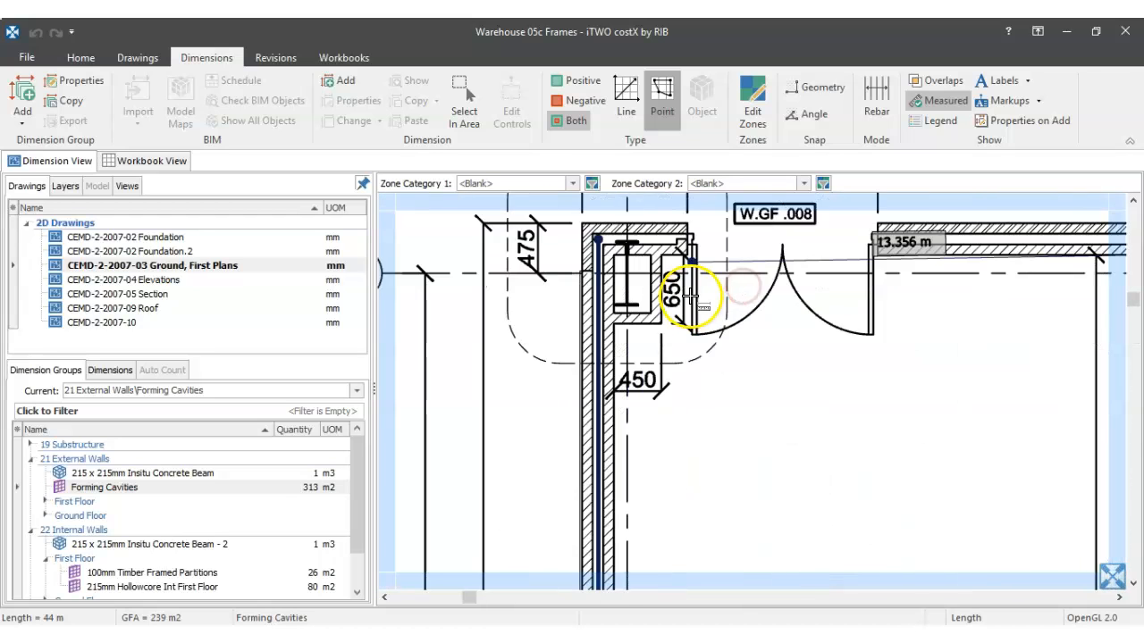
pyautogui.scroll(2, 615, 365)
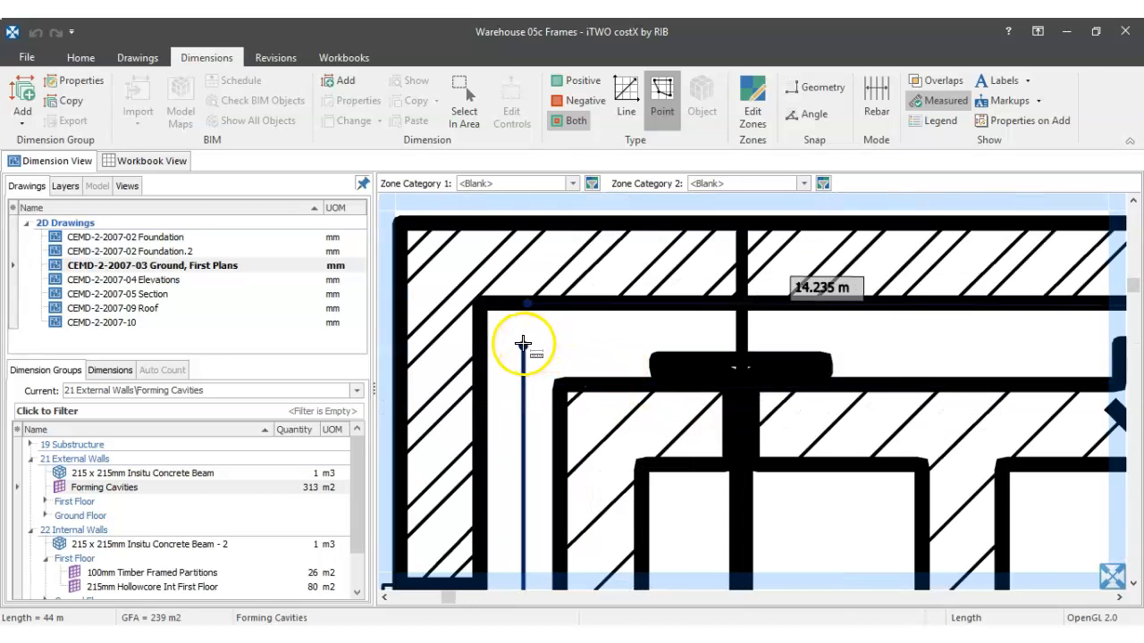
pyautogui.click(525, 346)
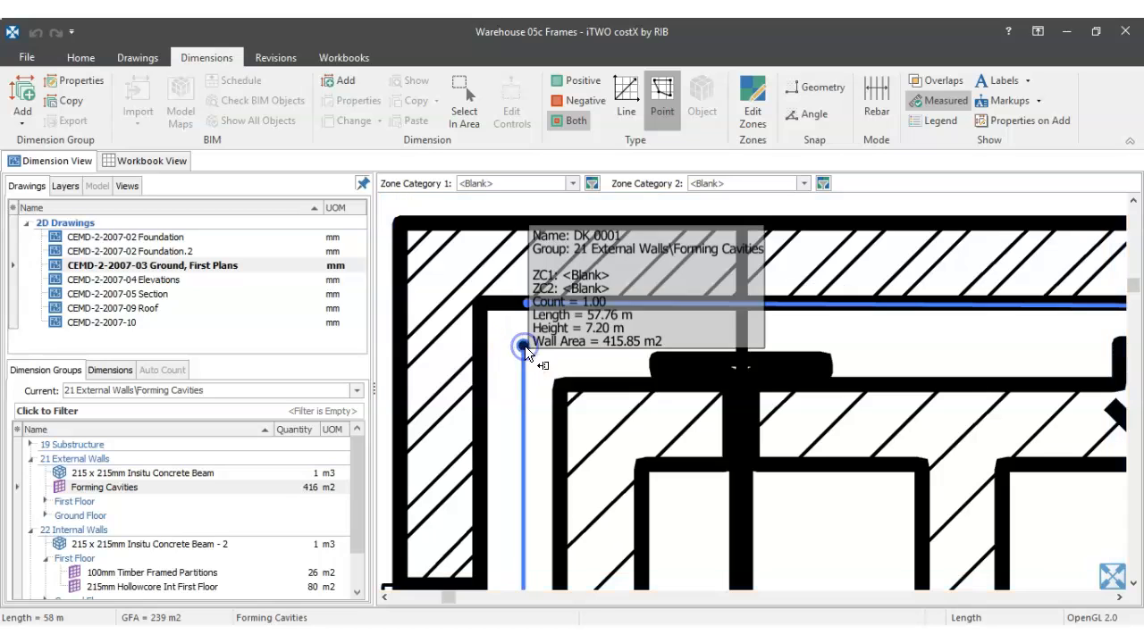
# Step: Move the cavity dimension's closing end point onto its start point at the corner of gridlines A and 1
pyautogui.moveTo(527, 302); pyautogui.dragTo(526, 337)
pyautogui.scroll(3, 528, 313)
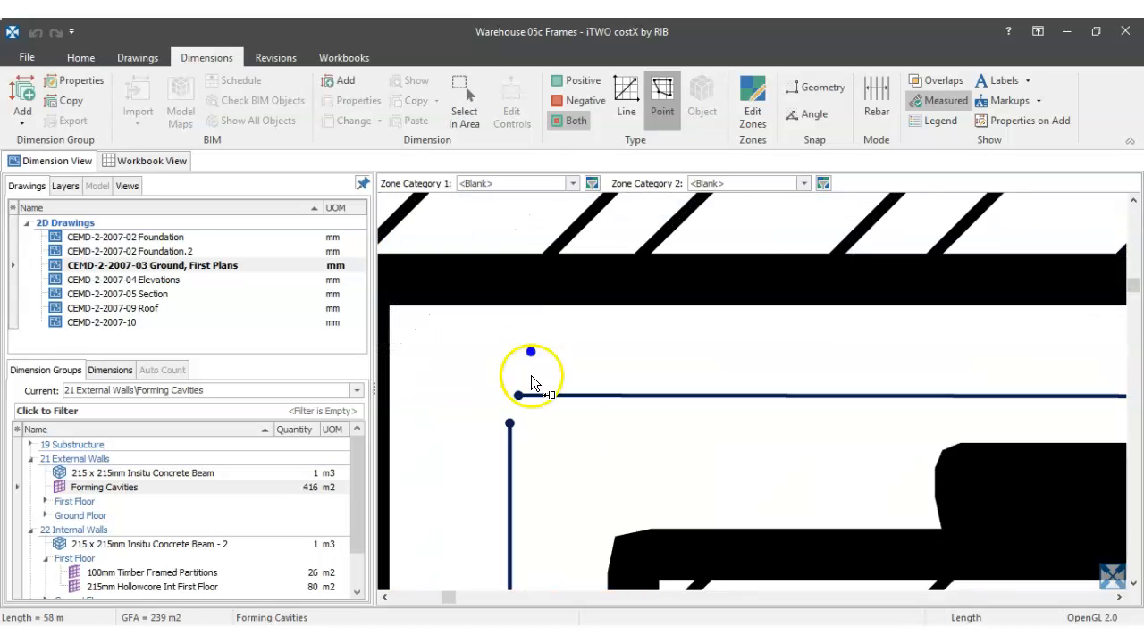
pyautogui.moveTo(518, 399); pyautogui.dragTo(510, 421)
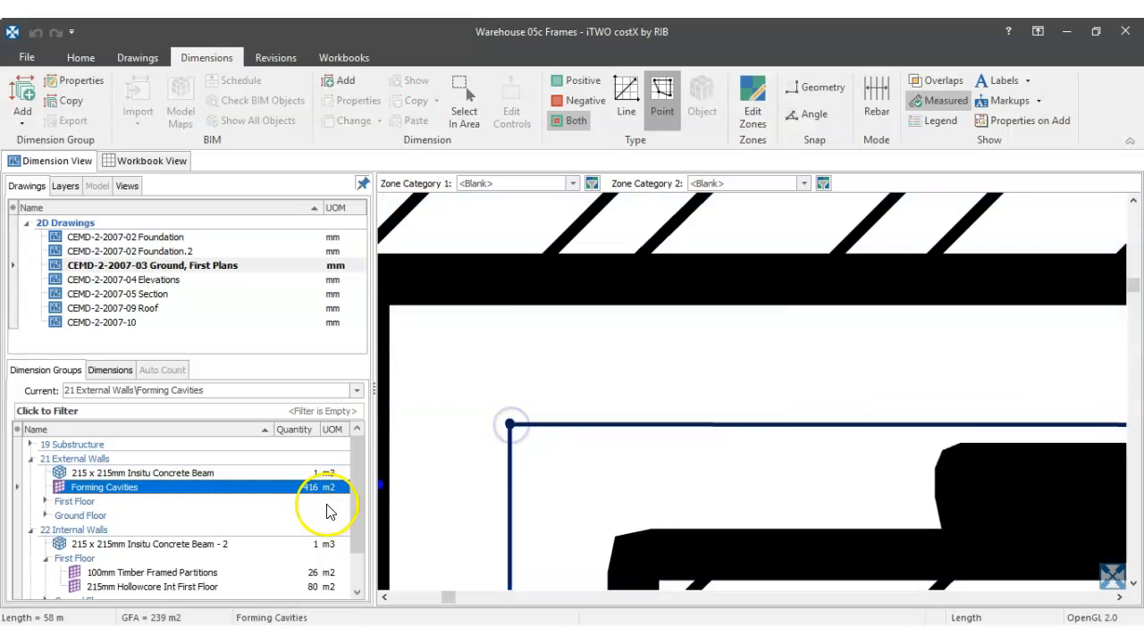
# Step: Check the Forming Cavities quantity, its measured run around the ground floor plan and its entry in the list of individual dimensions
pyautogui.moveTo(298, 495)
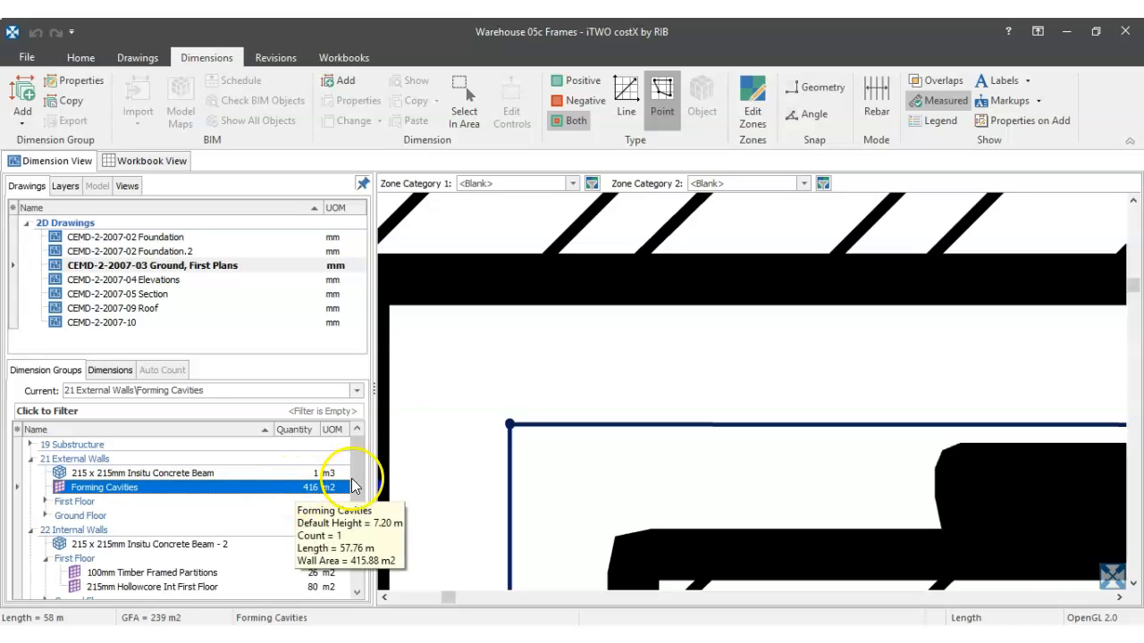
pyautogui.scroll(-5, 591, 429)
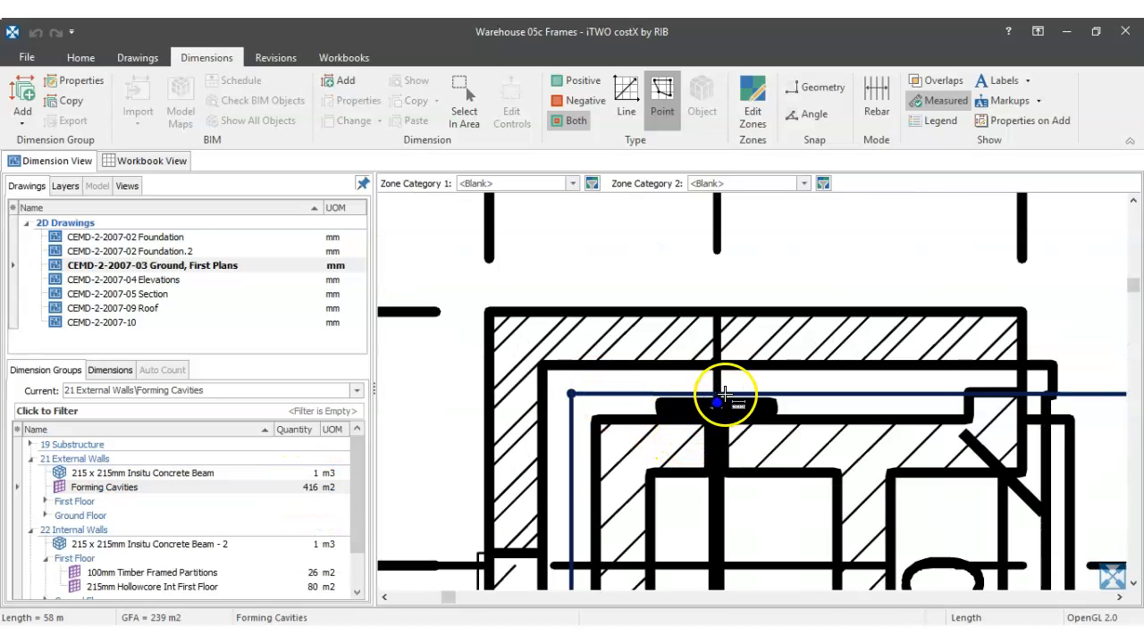
pyautogui.scroll(-5, 724, 398)
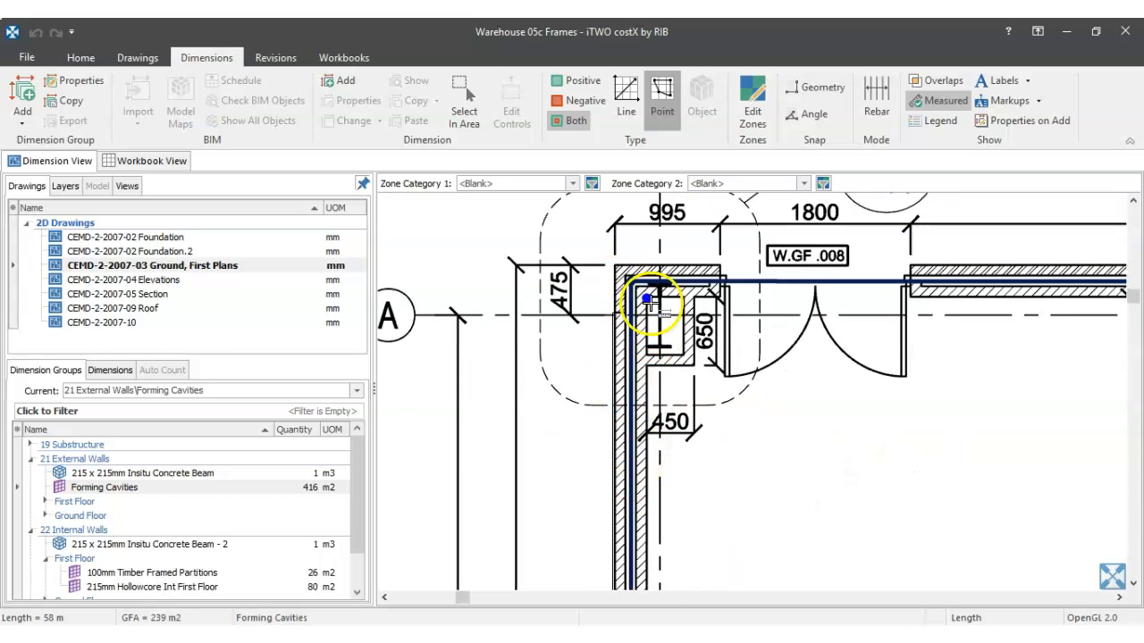
pyautogui.scroll(-5, 655, 304)
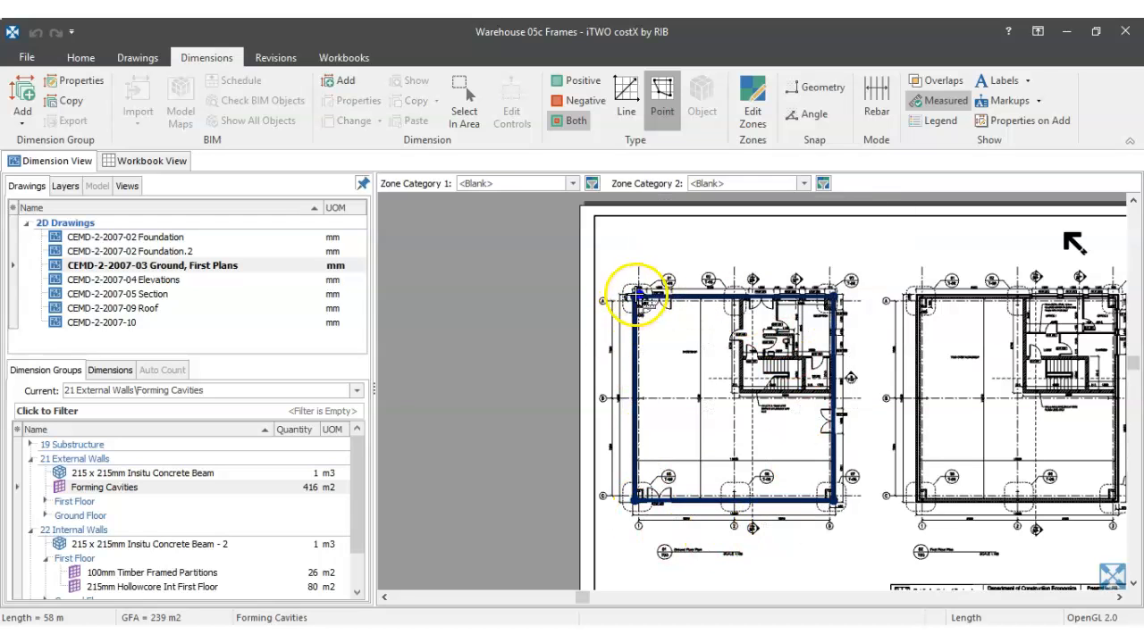
pyautogui.click(726, 370)
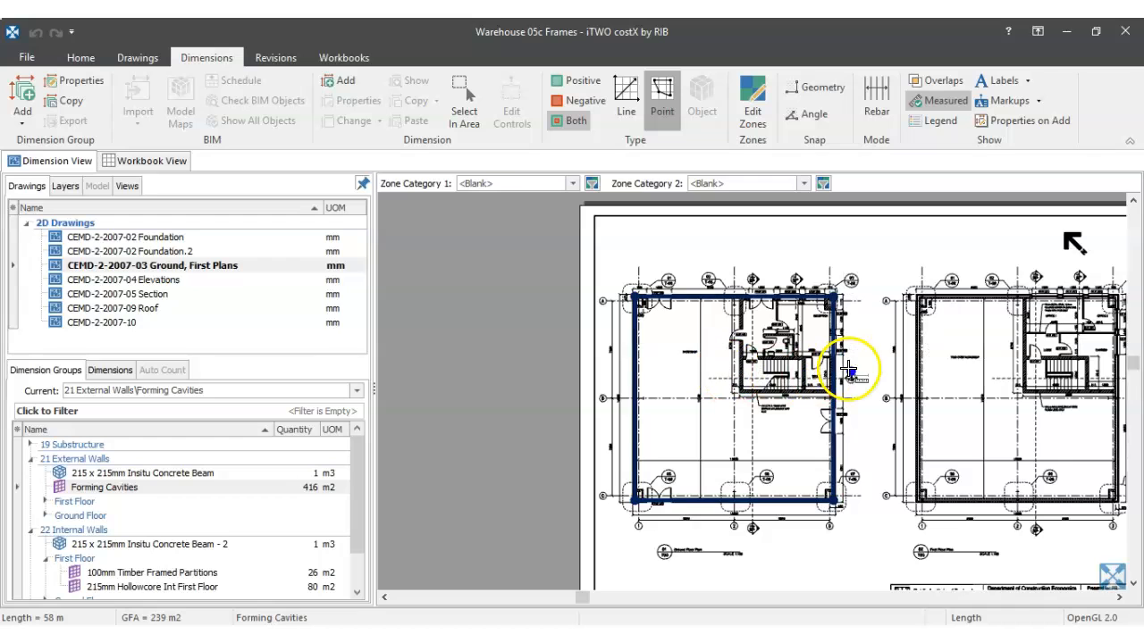
pyautogui.click(102, 372)
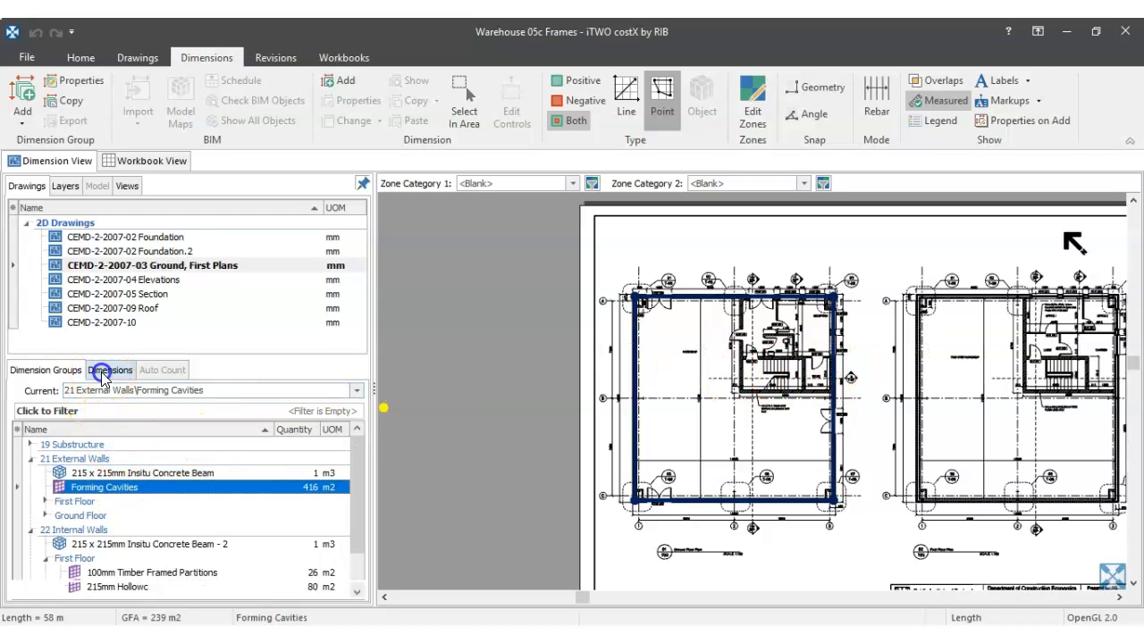
pyautogui.click(40, 490)
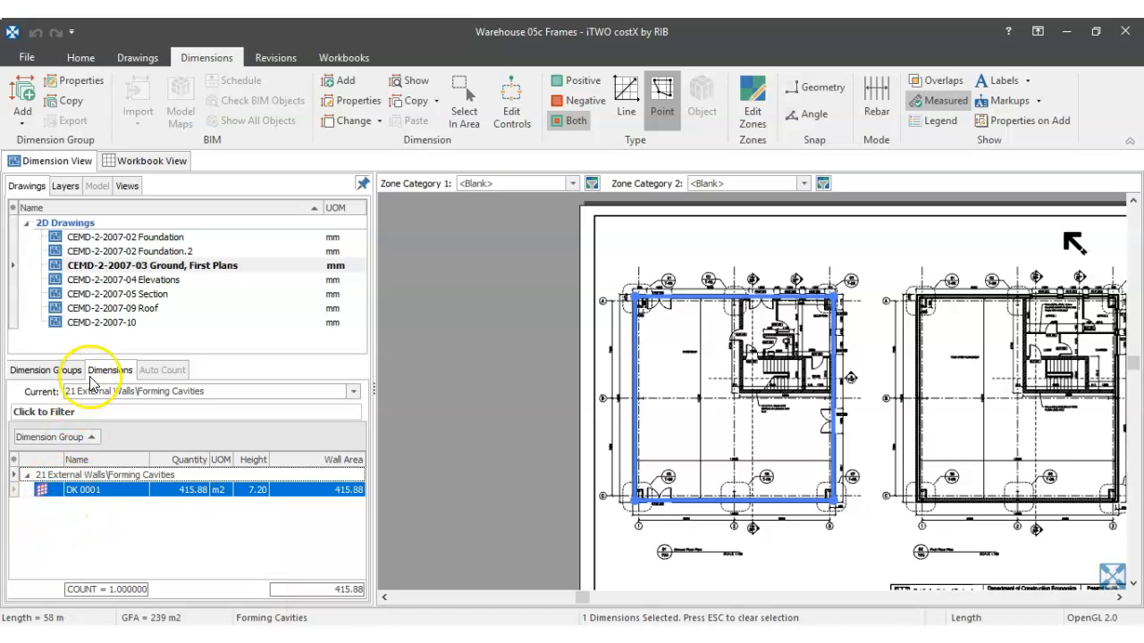
pyautogui.click(55, 369)
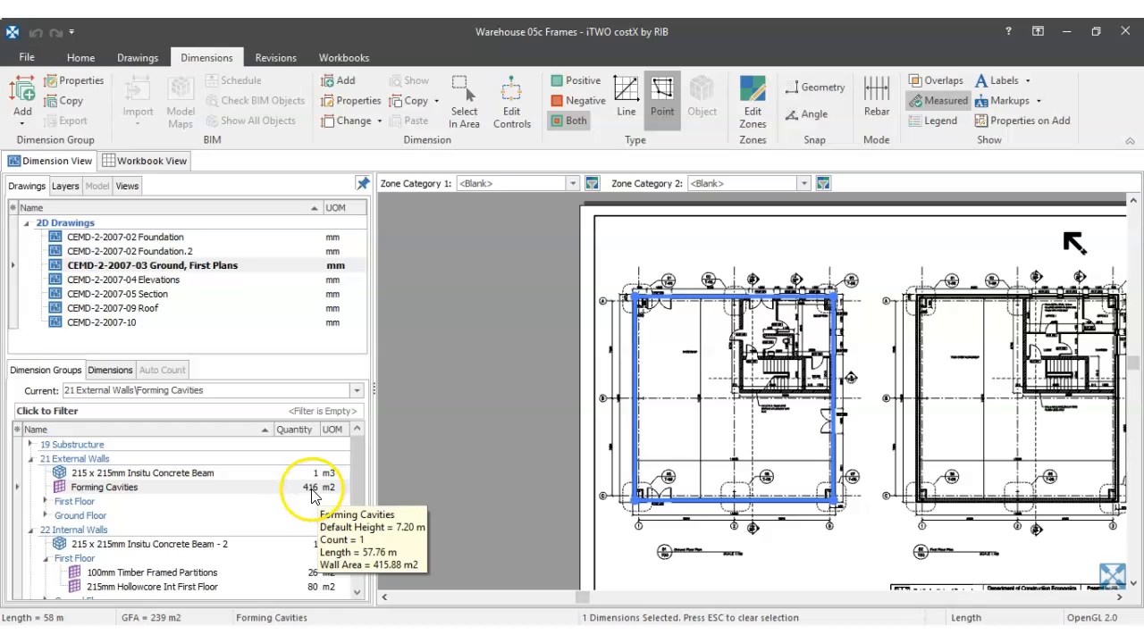
# Step: Collapse the 21 External Walls and 22 Internal Walls groups and display the Standard group's floor areas on the plan
pyautogui.click(32, 459)
pyautogui.click(31, 474)
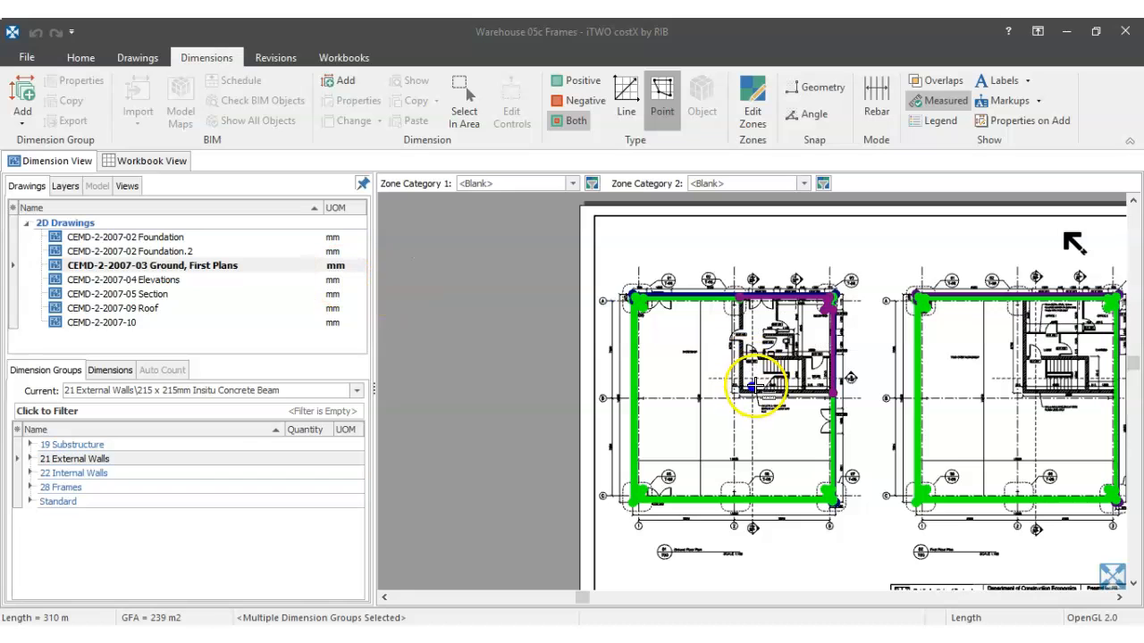
pyautogui.scroll(5, 644, 309)
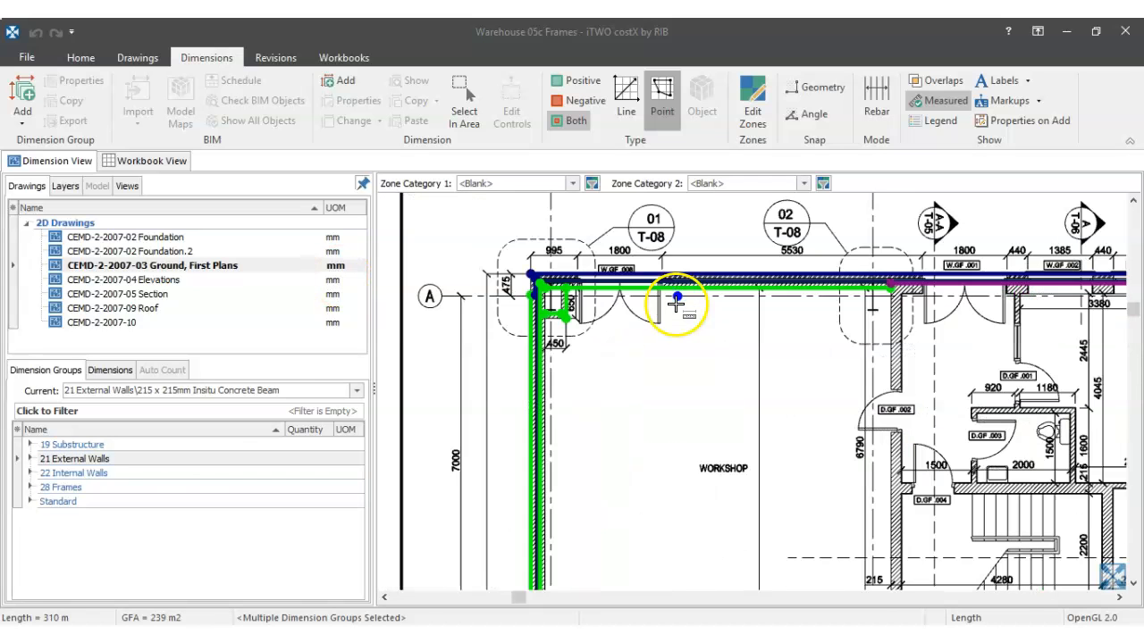
pyautogui.click(58, 502)
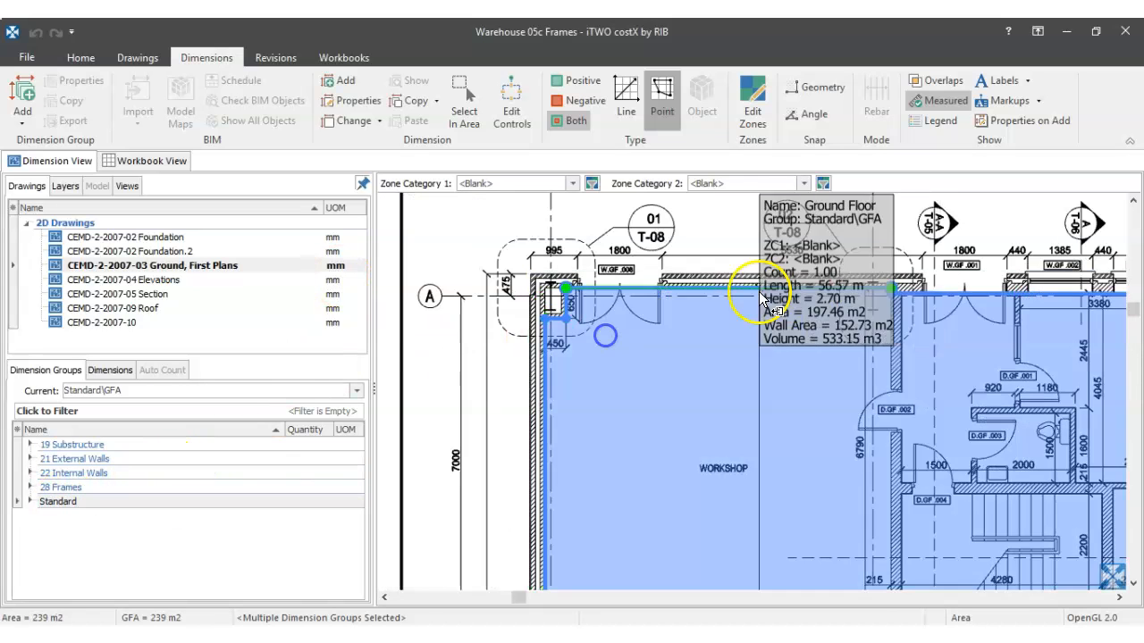
# Step: Examine the external door openings W.GF .008 on gridline A and W.GF .007 on gridline C of the ground floor plan
pyautogui.scroll(3, 583, 269)
pyautogui.scroll(-2, 584, 270)
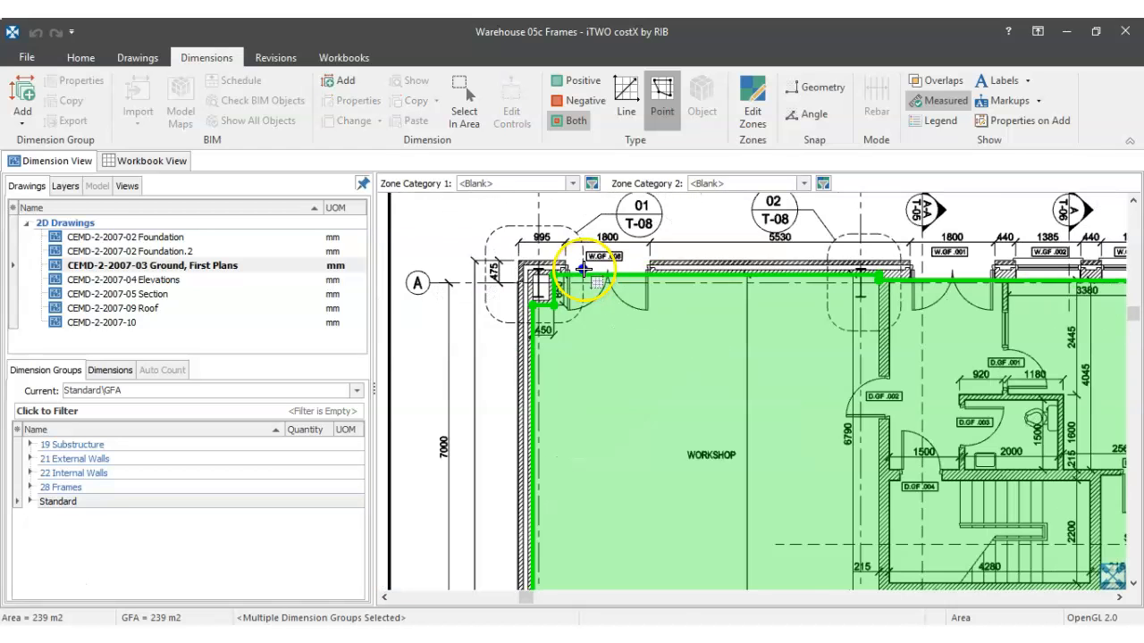
pyautogui.scroll(-3, 624, 253)
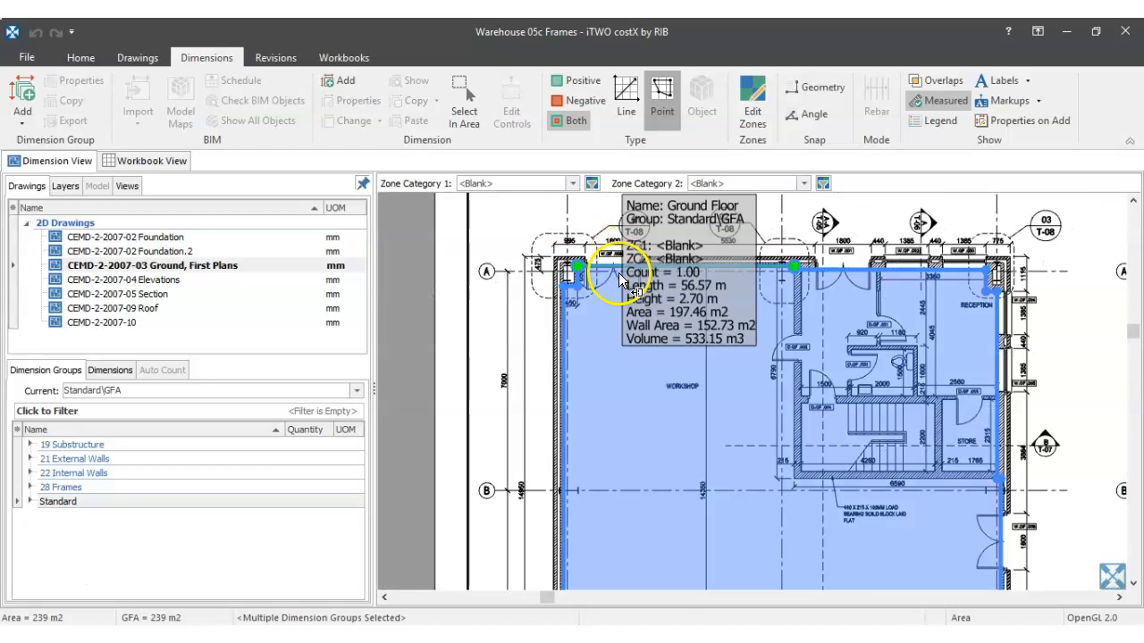
pyautogui.moveTo(681, 292); pyautogui.dragTo(667, 261)
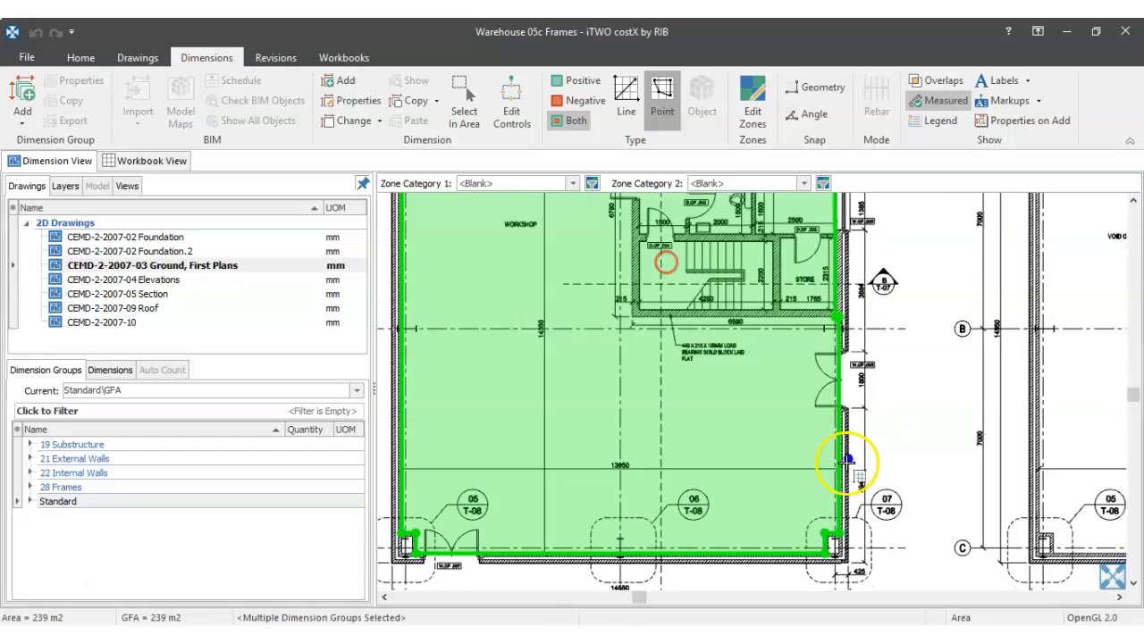
pyautogui.scroll(2, 854, 381)
pyautogui.scroll(-3, 788, 387)
pyautogui.scroll(5, 636, 483)
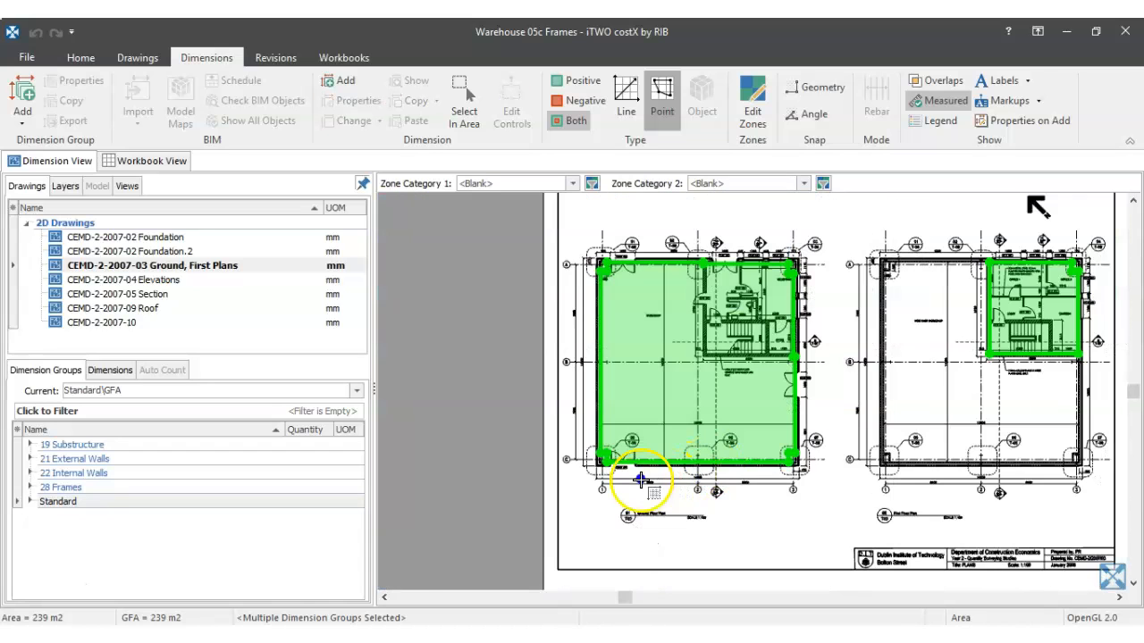
pyautogui.scroll(6, 594, 435)
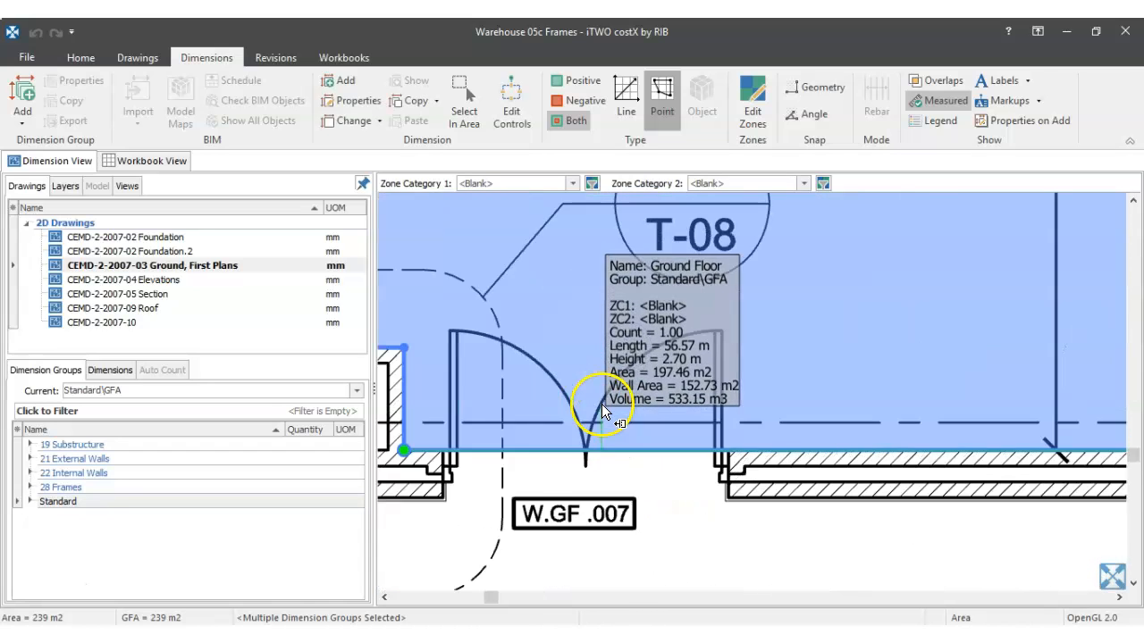
pyautogui.scroll(-4, 599, 432)
pyautogui.scroll(-6, 597, 432)
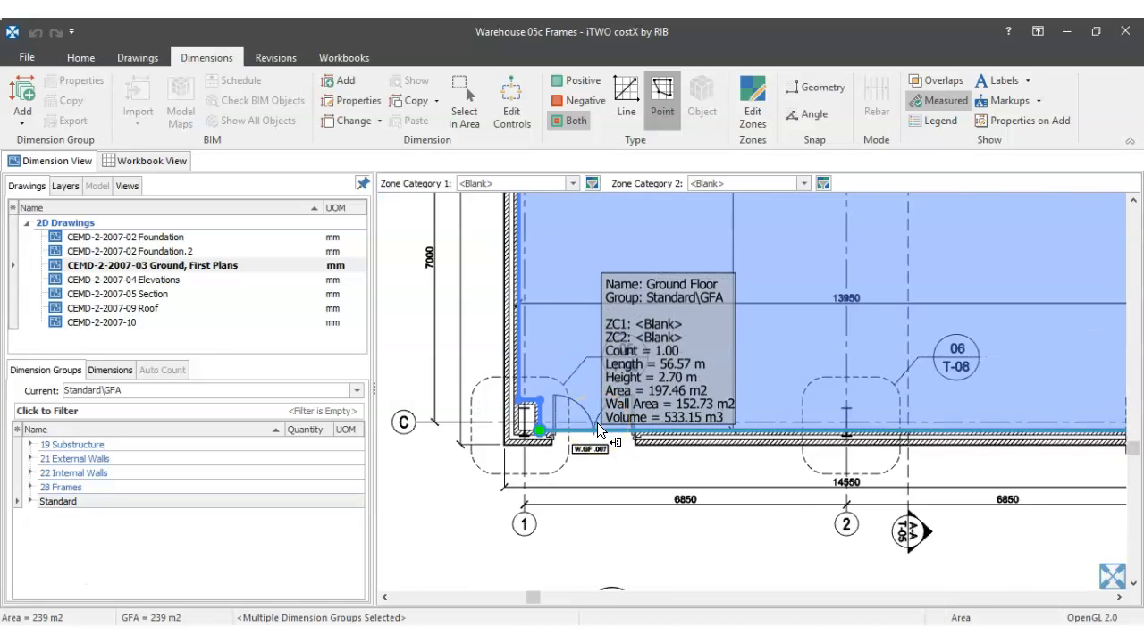
# Step: Examine the reception's external openings W.GF .001 to W.GF .003 and compare them with the workshop opening W.GF .008 on gridline A
pyautogui.scroll(6, 612, 343)
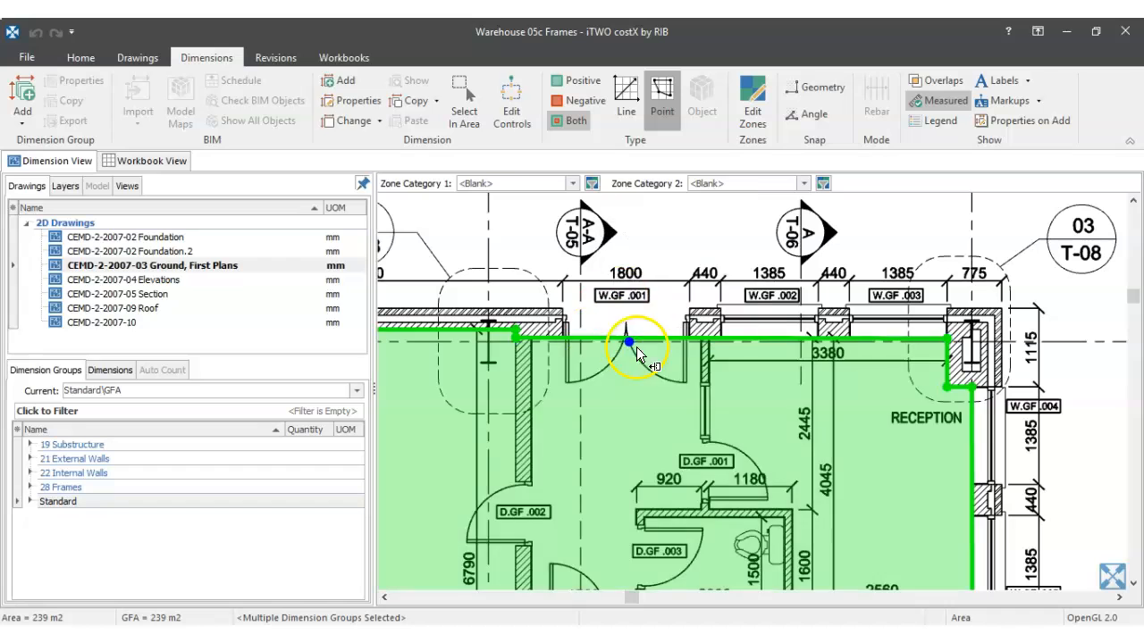
pyautogui.moveTo(635, 339); pyautogui.dragTo(634, 481)
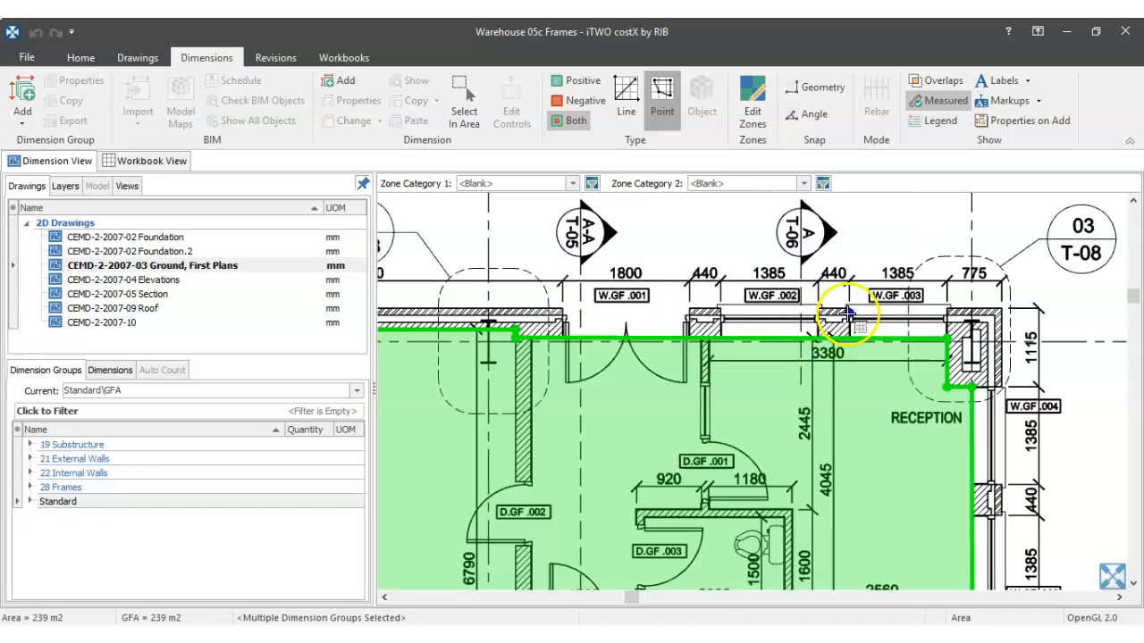
pyautogui.scroll(-2, 941, 451)
pyautogui.scroll(-5, 846, 463)
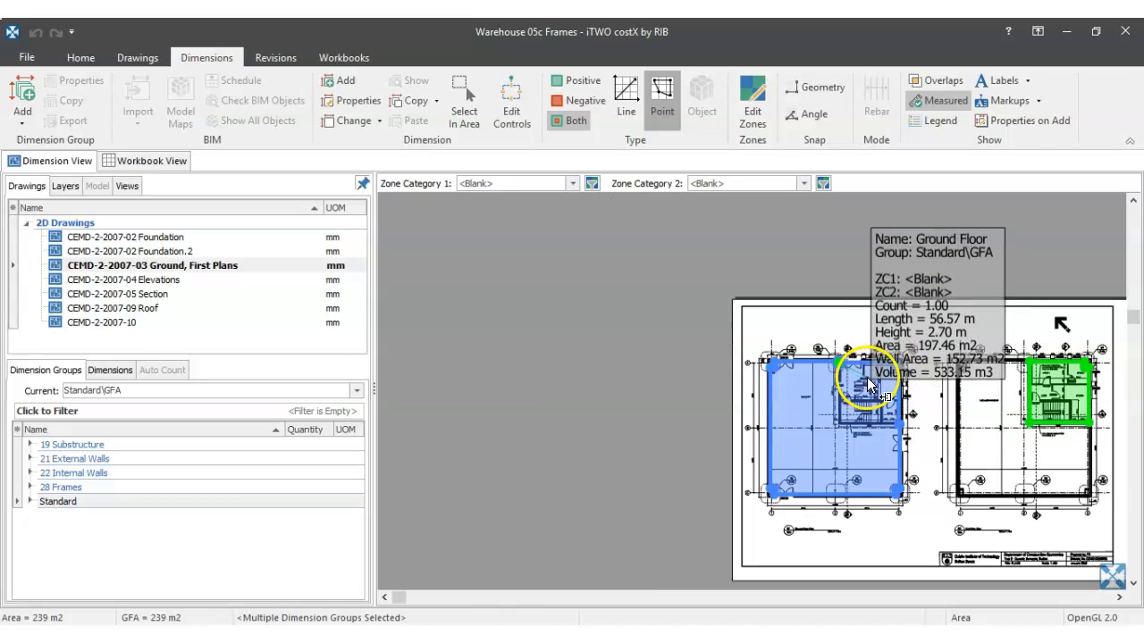
pyautogui.scroll(2, 810, 377)
pyautogui.scroll(4, 810, 377)
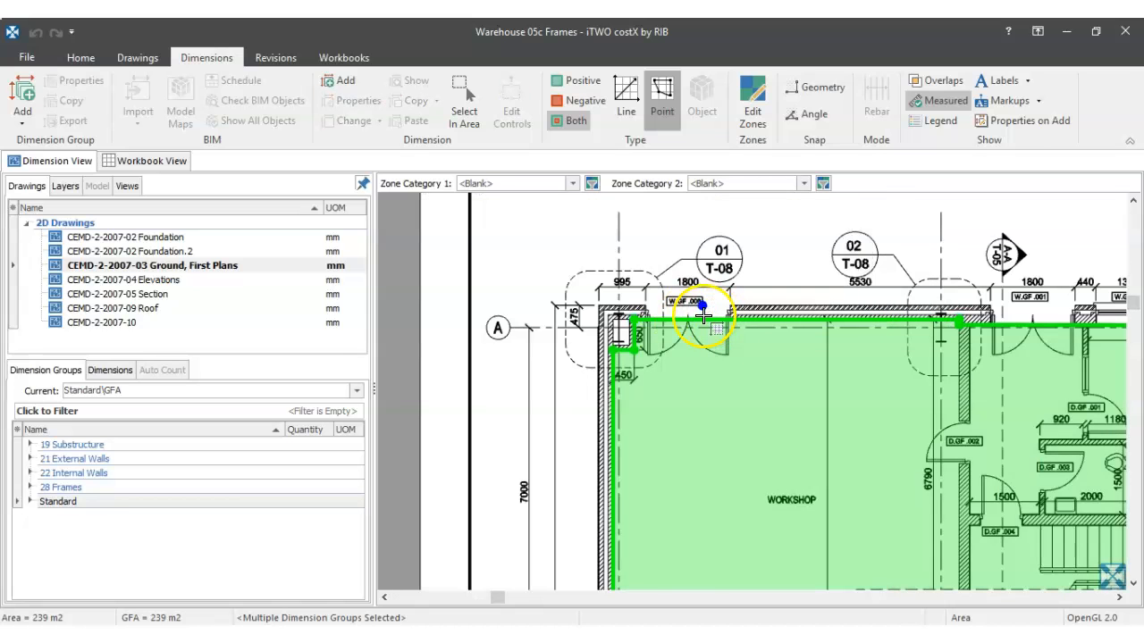
pyautogui.scroll(-3, 703, 317)
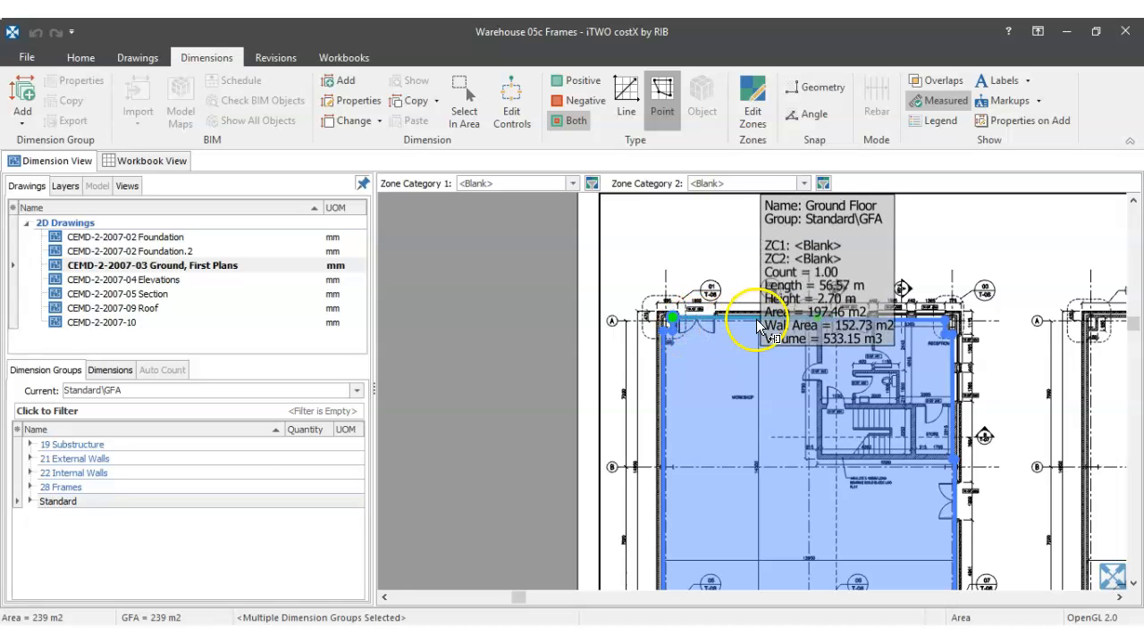
# Step: Open the CEMD-2-2007-04 Elevations drawing and examine the North Elevation's first-floor window openings, their dimension lines and sills
pyautogui.click(159, 282)
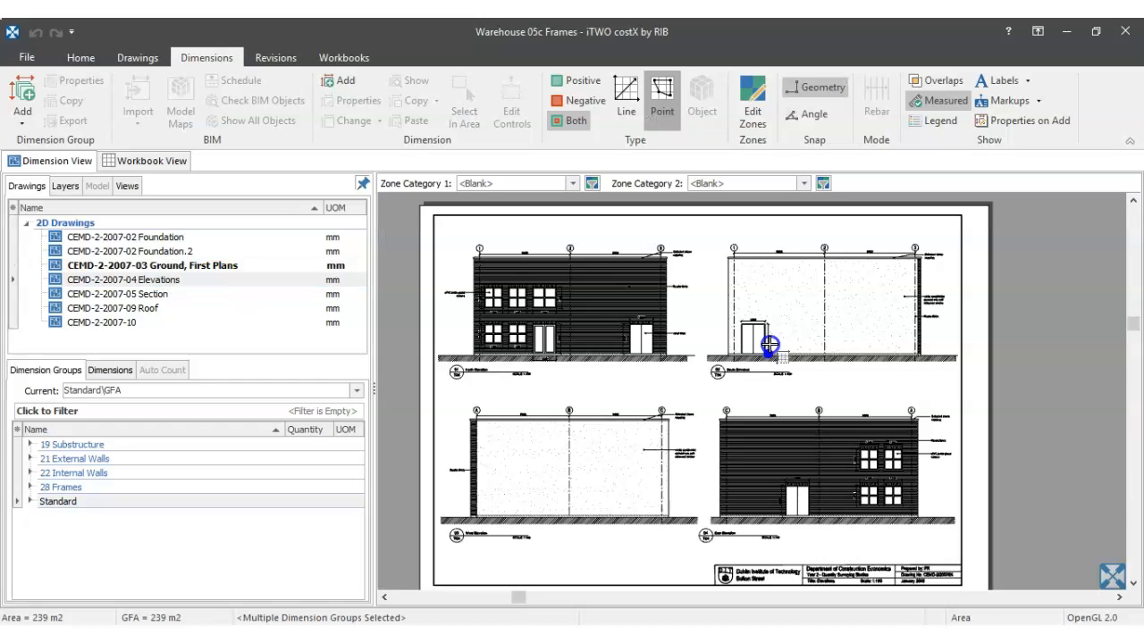
pyautogui.scroll(5, 494, 306)
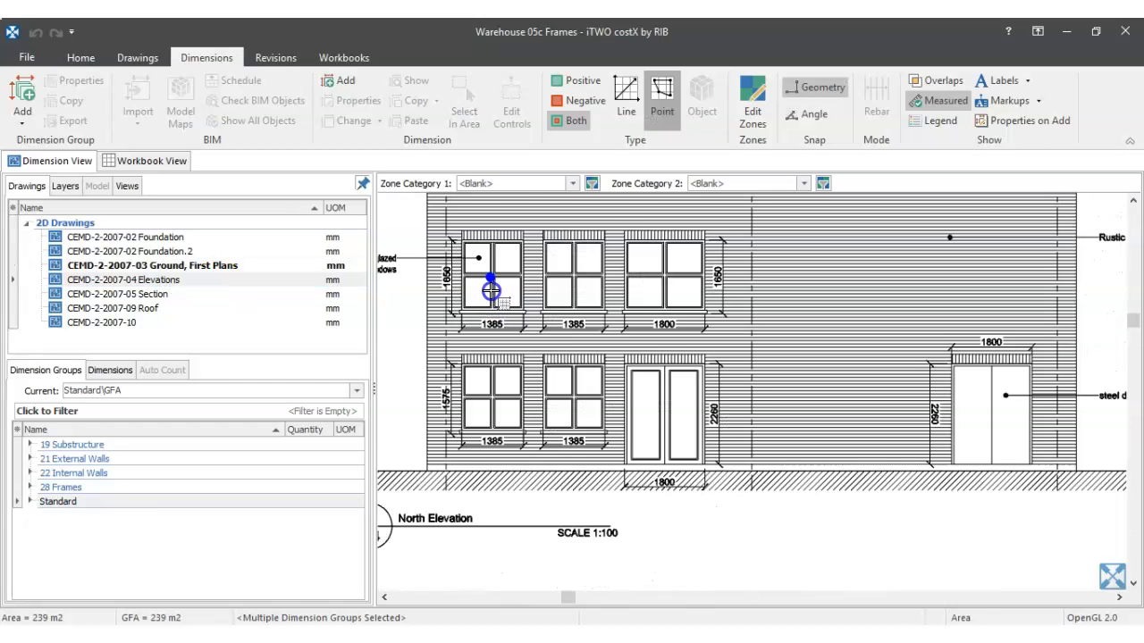
pyautogui.scroll(3, 491, 291)
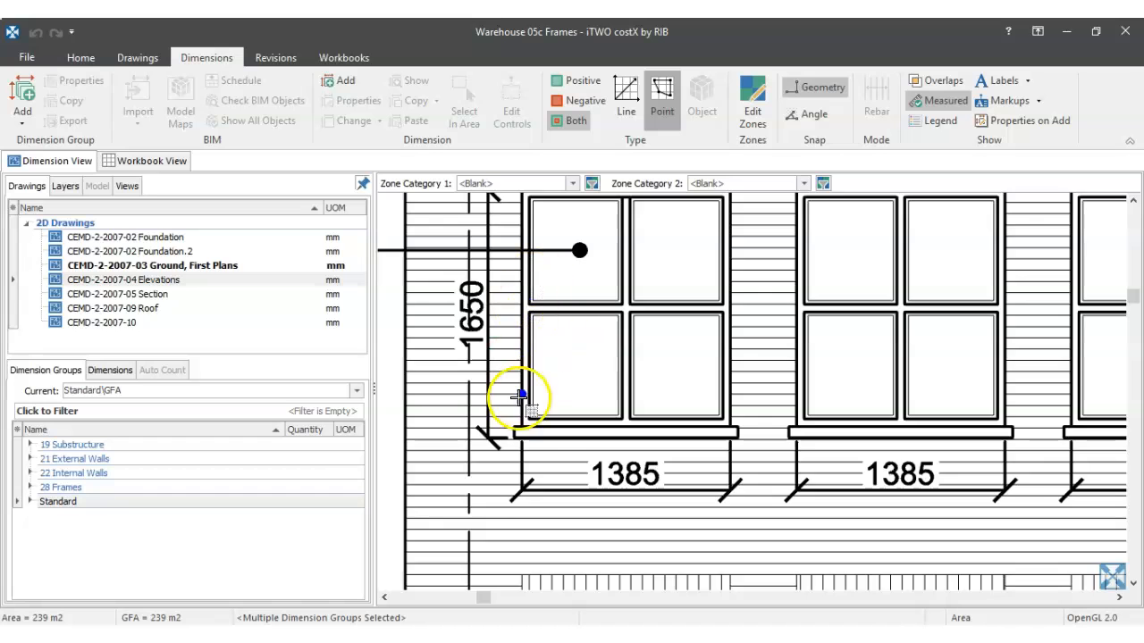
pyautogui.moveTo(540, 347); pyautogui.dragTo(583, 412)
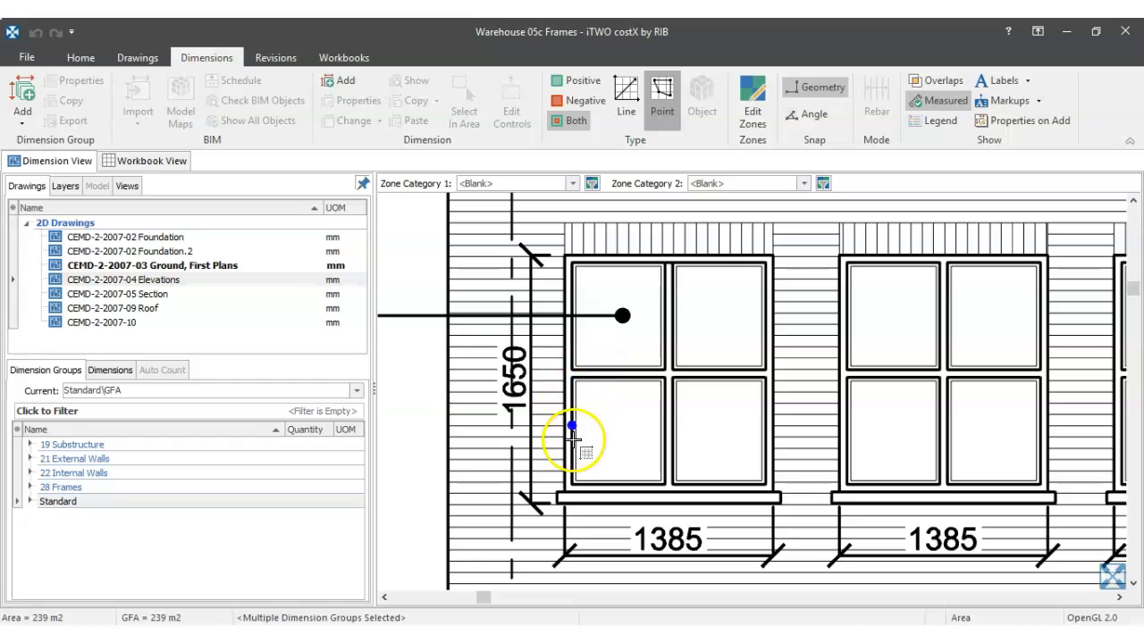
pyautogui.scroll(-2, 535, 411)
pyautogui.scroll(2, 527, 418)
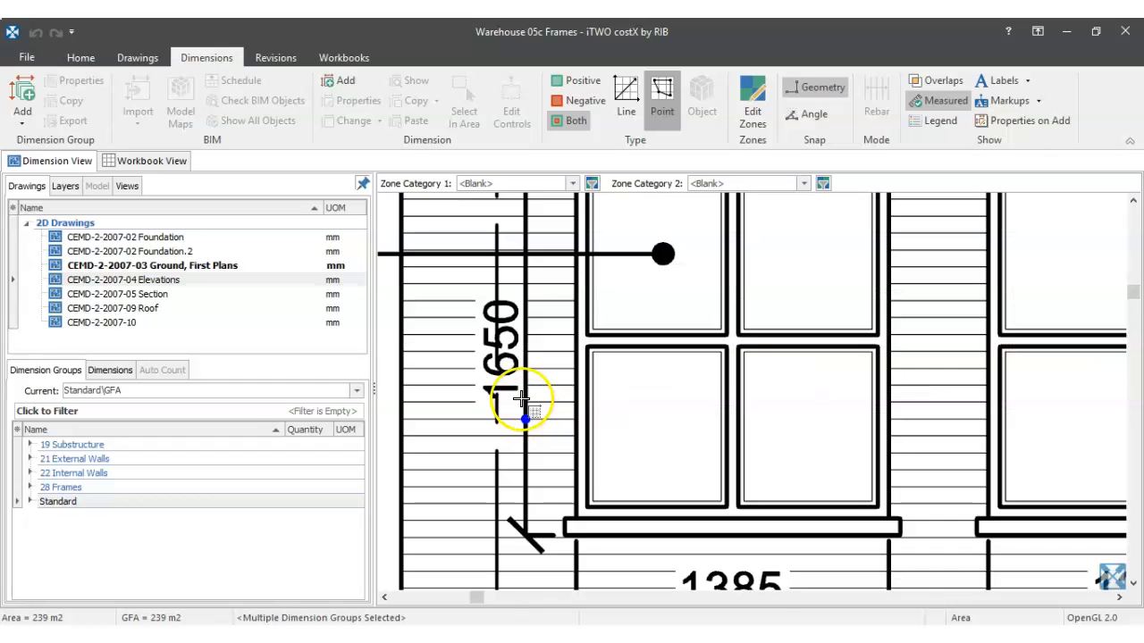
pyautogui.scroll(-2, 514, 317)
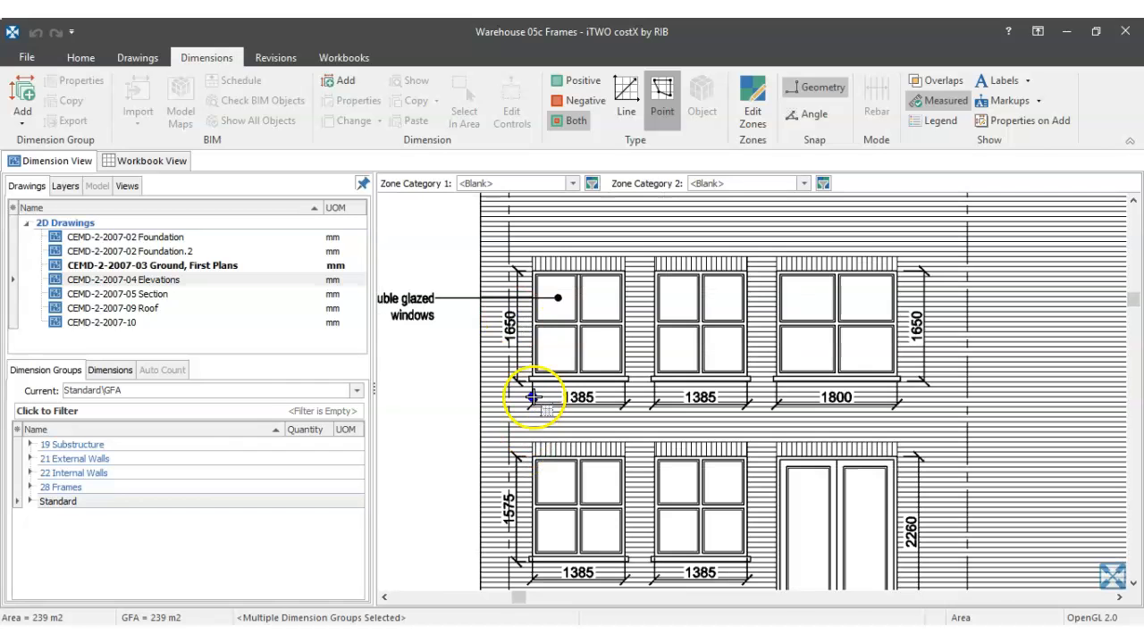
pyautogui.scroll(3, 529, 365)
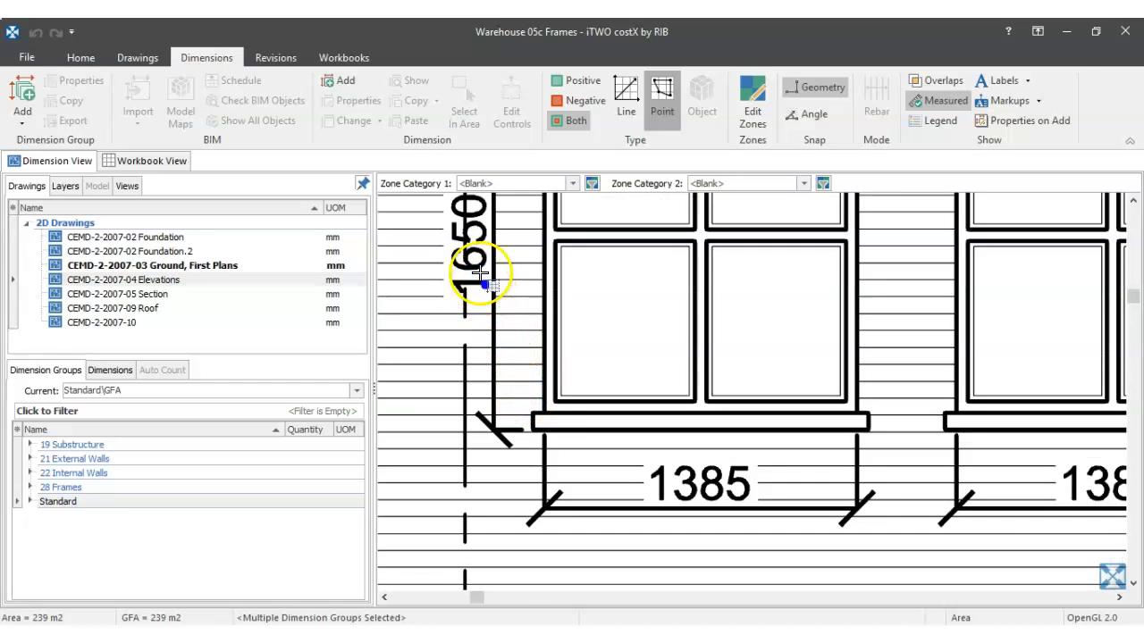
pyautogui.scroll(1, 537, 420)
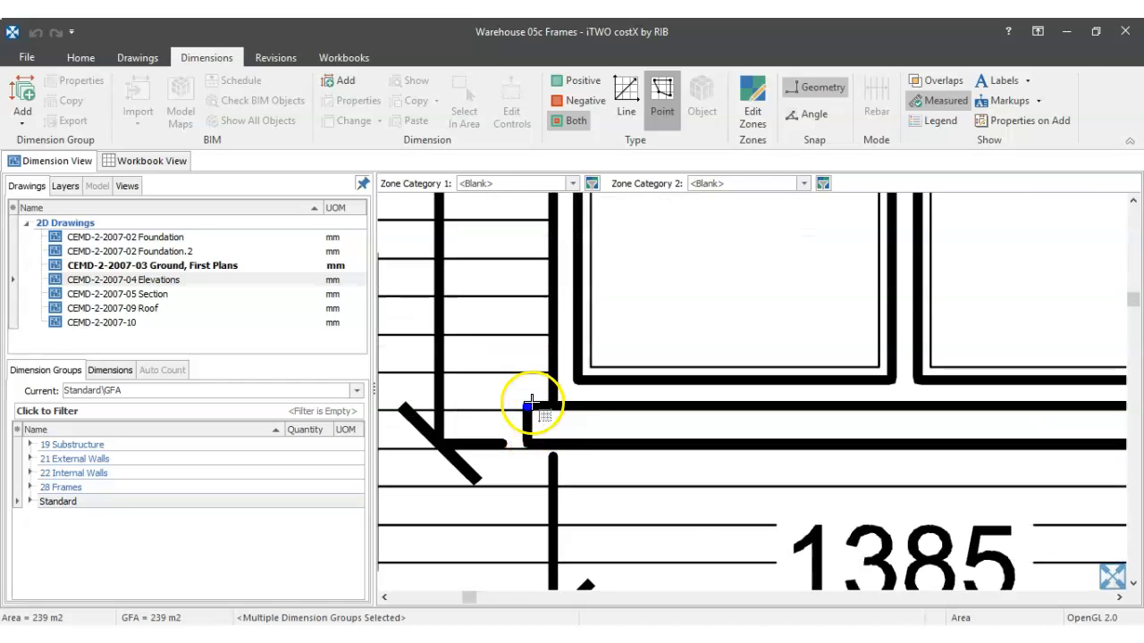
pyautogui.scroll(-2, 529, 413)
pyautogui.moveTo(579, 379); pyautogui.dragTo(565, 485)
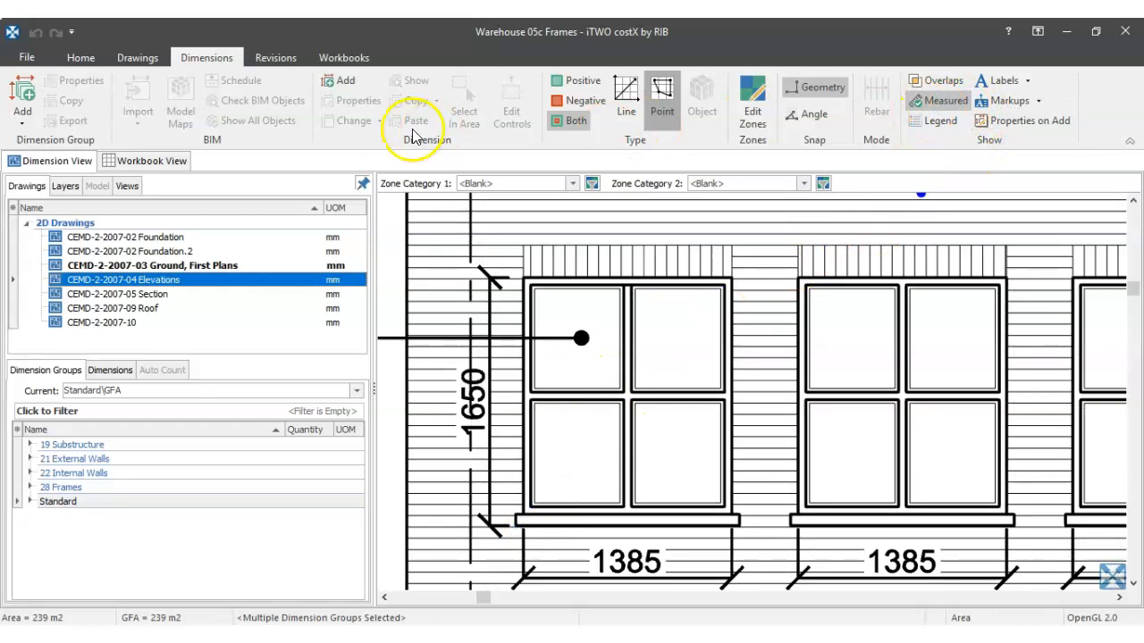
# Step: Measure the height of the North Elevation's first-floor corner window from its head down to the top of the sill with the ruler
pyautogui.click(141, 57)
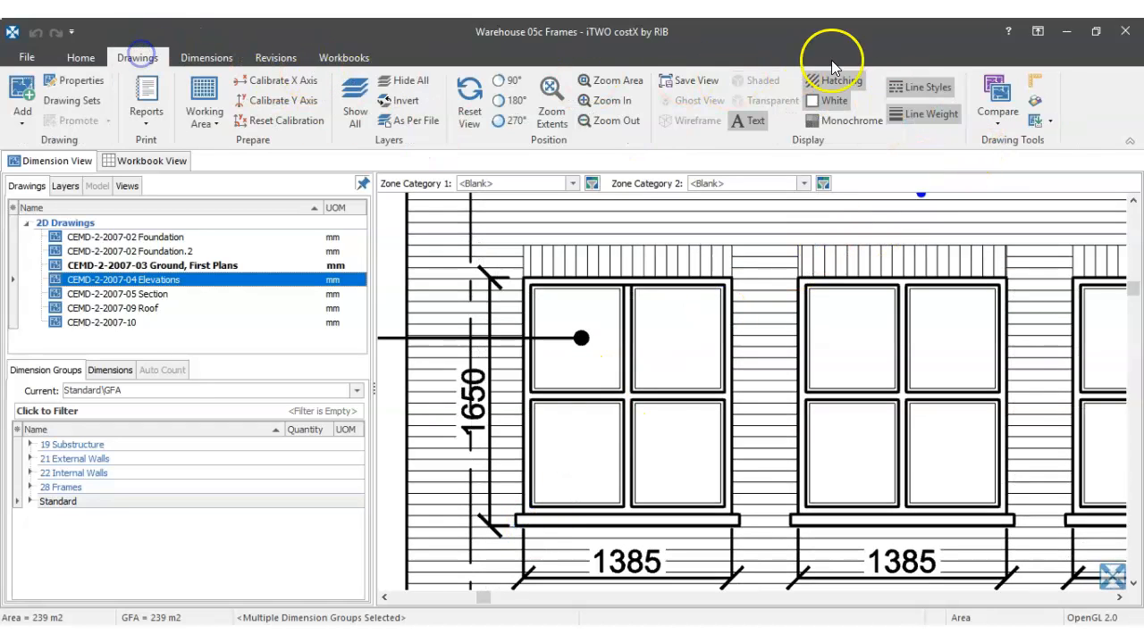
pyautogui.click(1033, 82)
pyautogui.scroll(3, 522, 299)
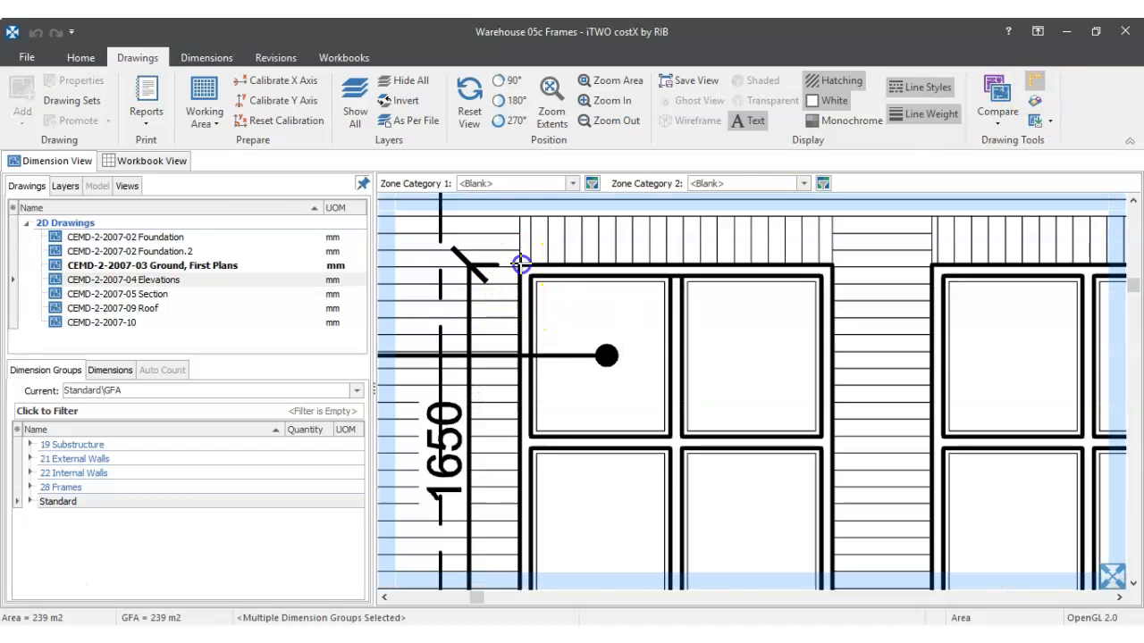
pyautogui.scroll(-3, 544, 384)
pyautogui.scroll(3, 536, 421)
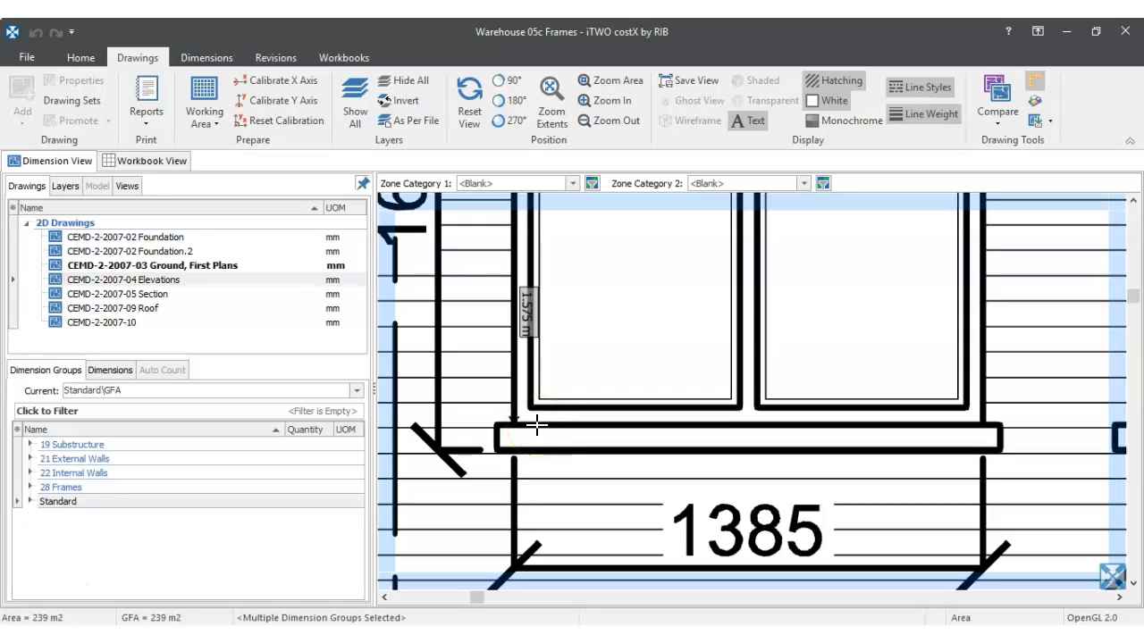
pyautogui.press('Escape')
pyautogui.scroll(-3, 539, 414)
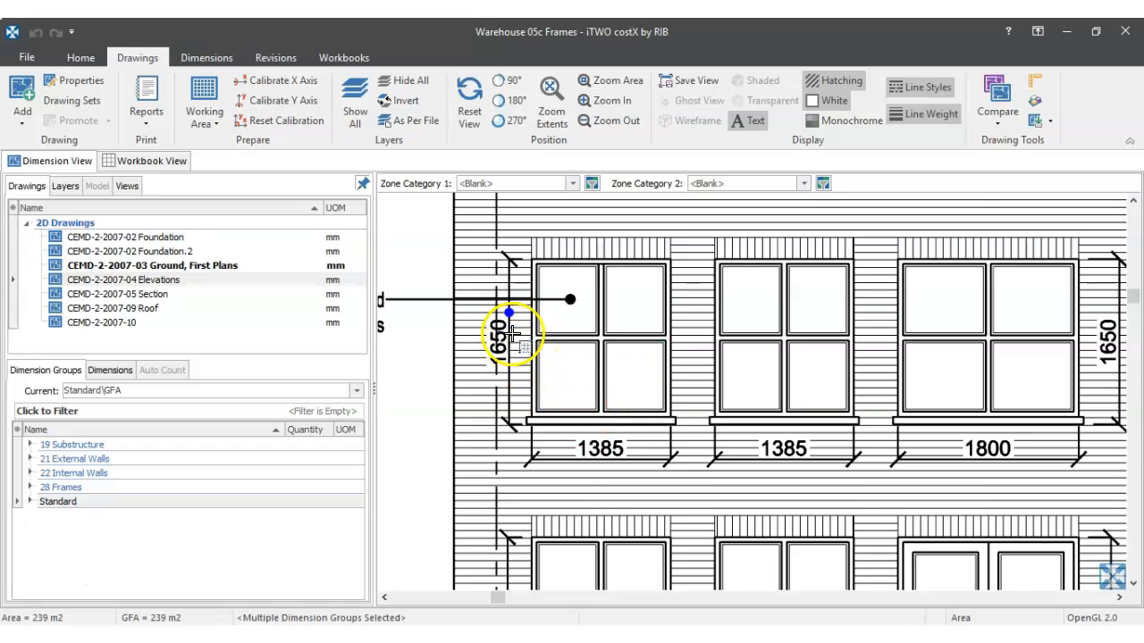
# Step: Examine the dimensions of the North Elevation's ground-floor windows and double door, and compare them with the first-floor windows above
pyautogui.scroll(-2, 511, 327)
pyautogui.scroll(-5, 524, 357)
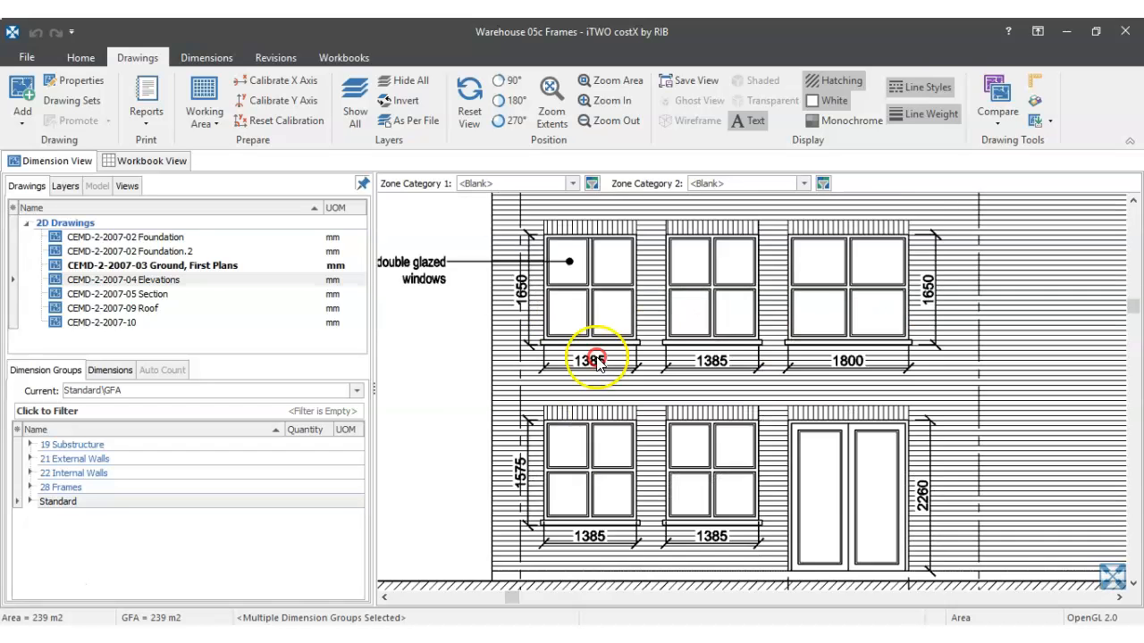
pyautogui.scroll(2, 520, 407)
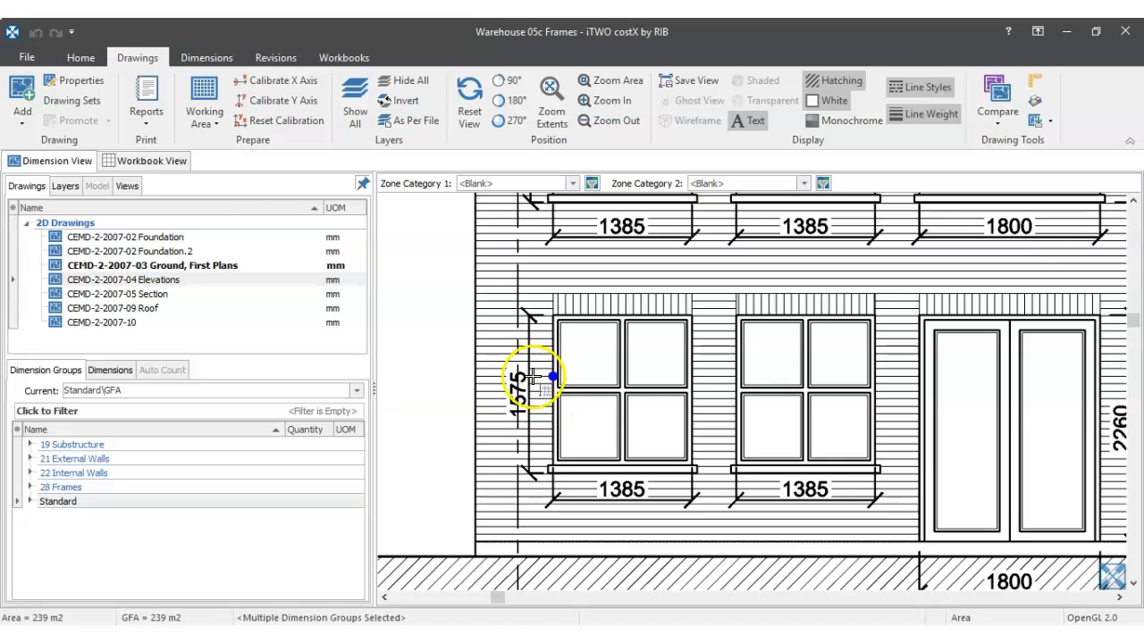
pyautogui.scroll(2, 514, 393)
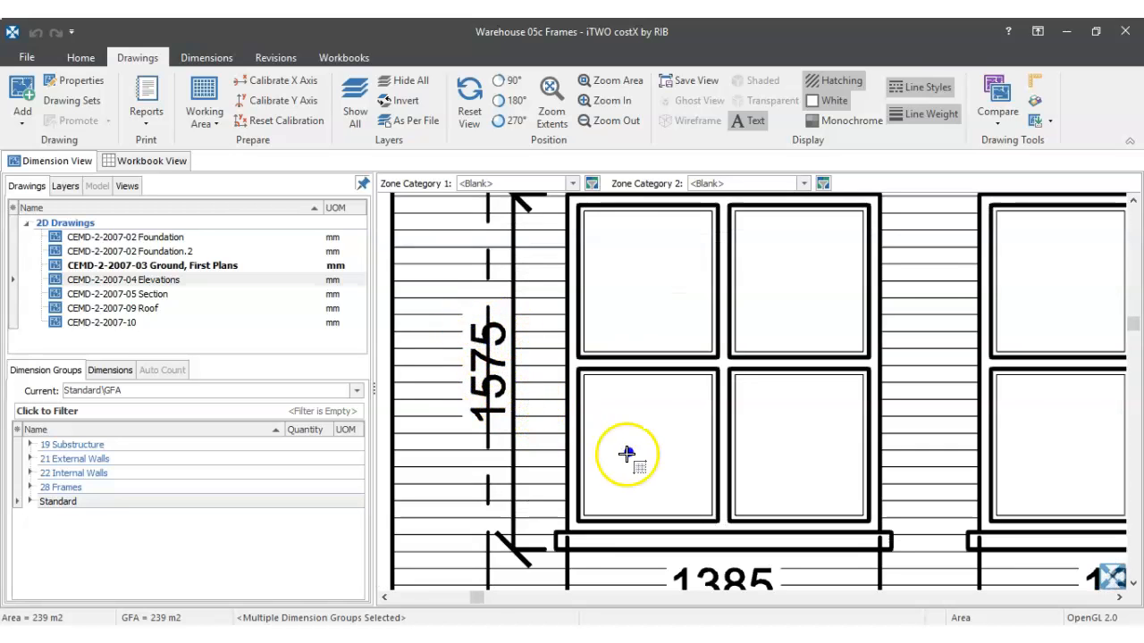
pyautogui.scroll(-3, 626, 455)
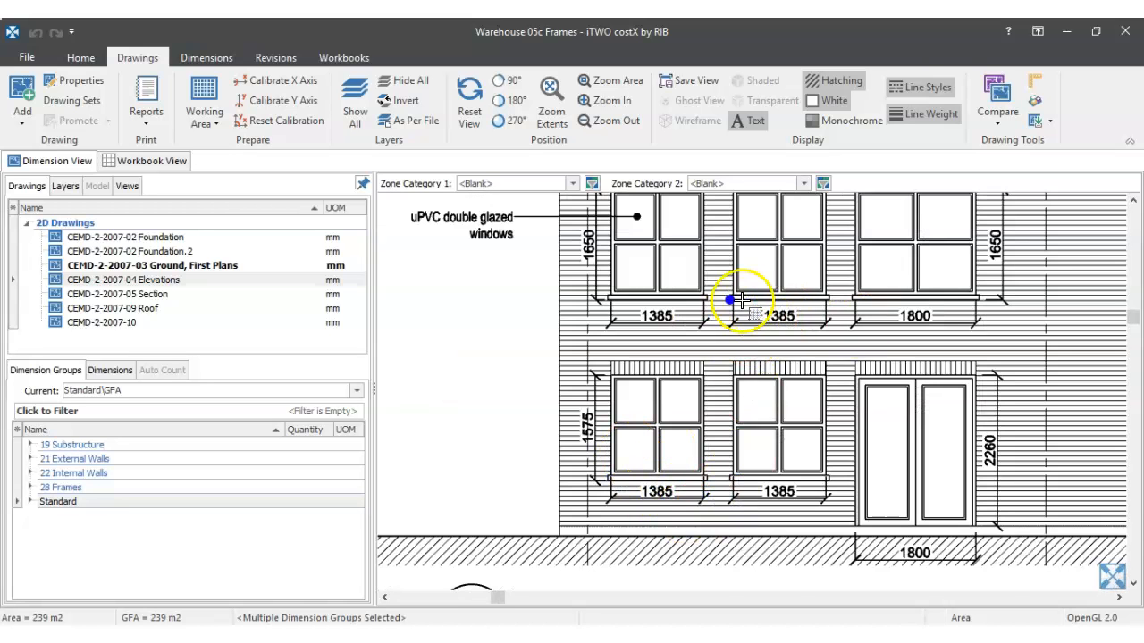
pyautogui.scroll(4, 732, 296)
pyautogui.scroll(-4, 698, 270)
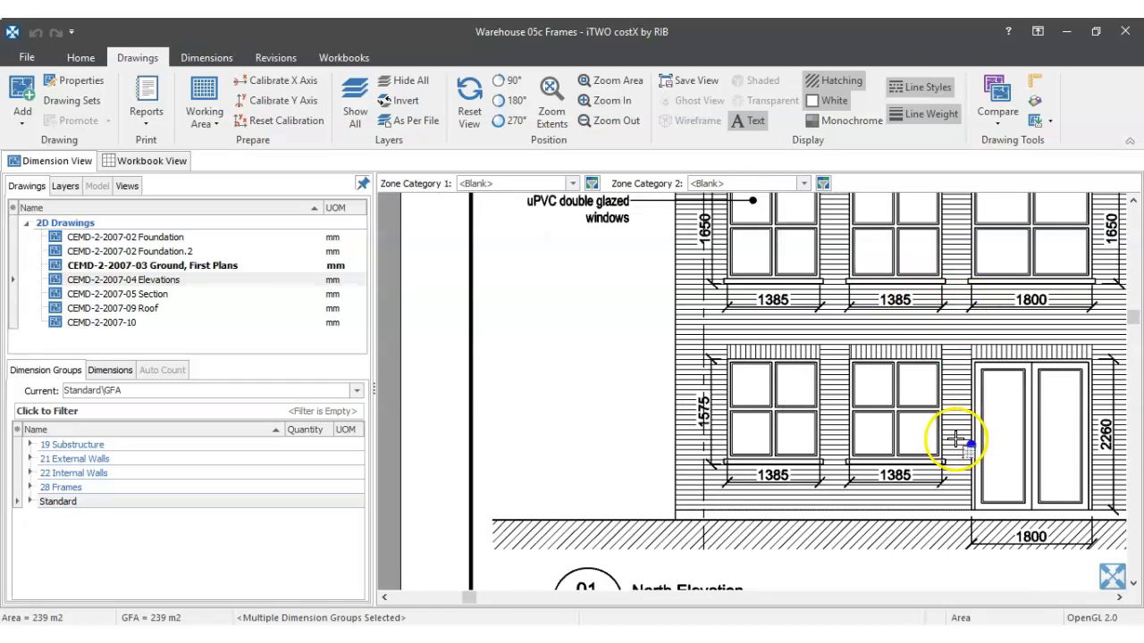
pyautogui.scroll(-1, 995, 473)
pyautogui.scroll(-4, 782, 383)
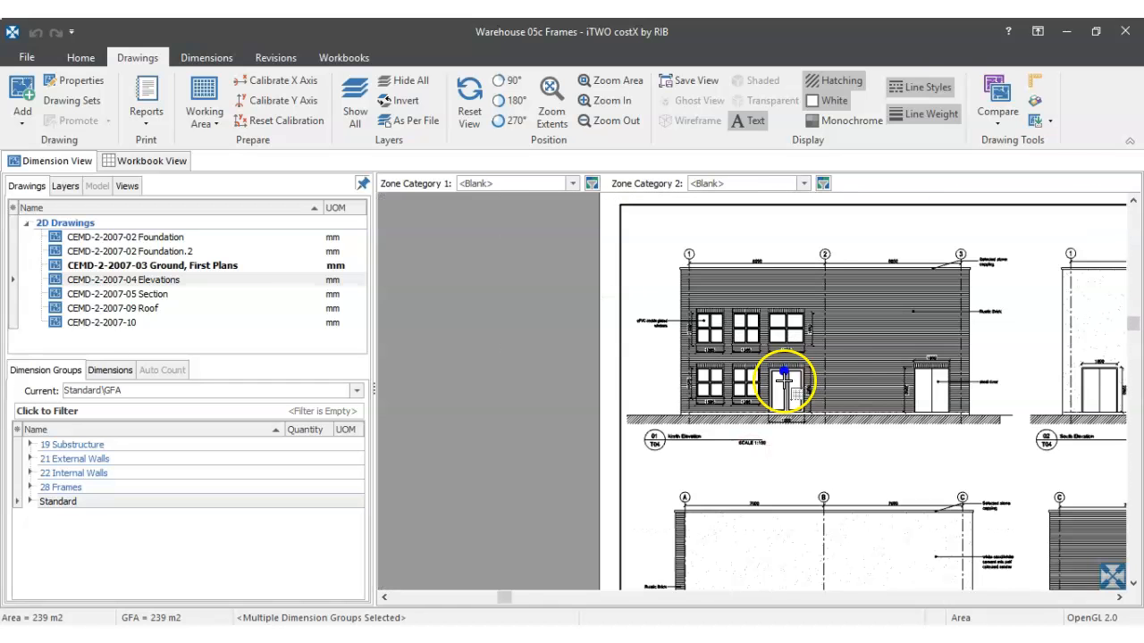
pyautogui.scroll(-2, 1012, 505)
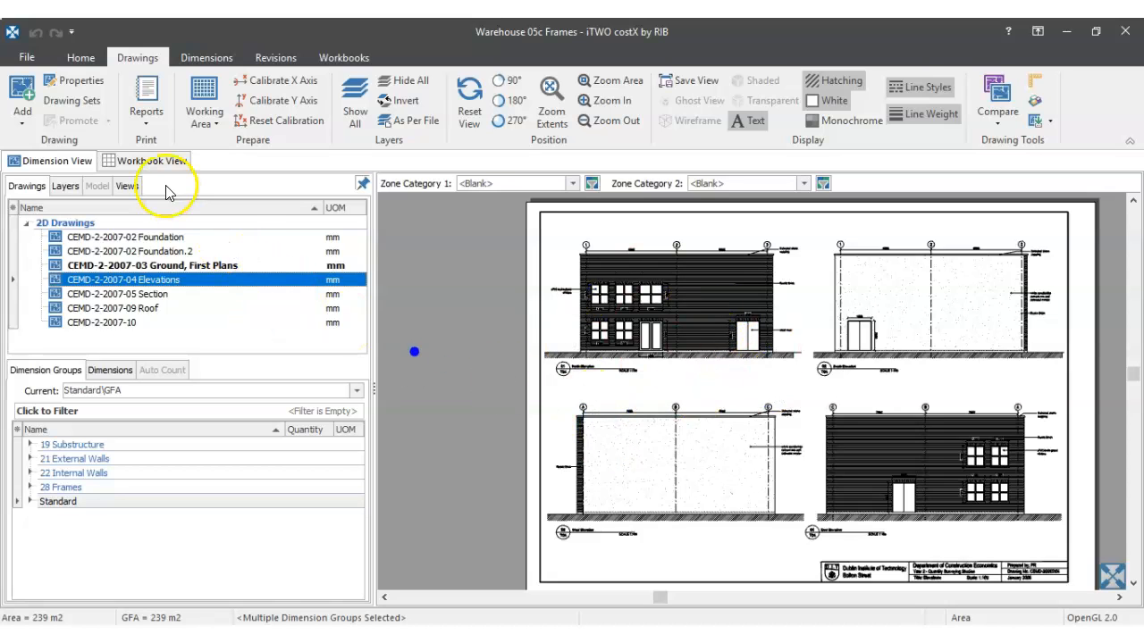
# Step: Start a new dimension group and set its folder to 32 Ext Wall Completions\UPVC Glazed Windows
pyautogui.click(201, 58)
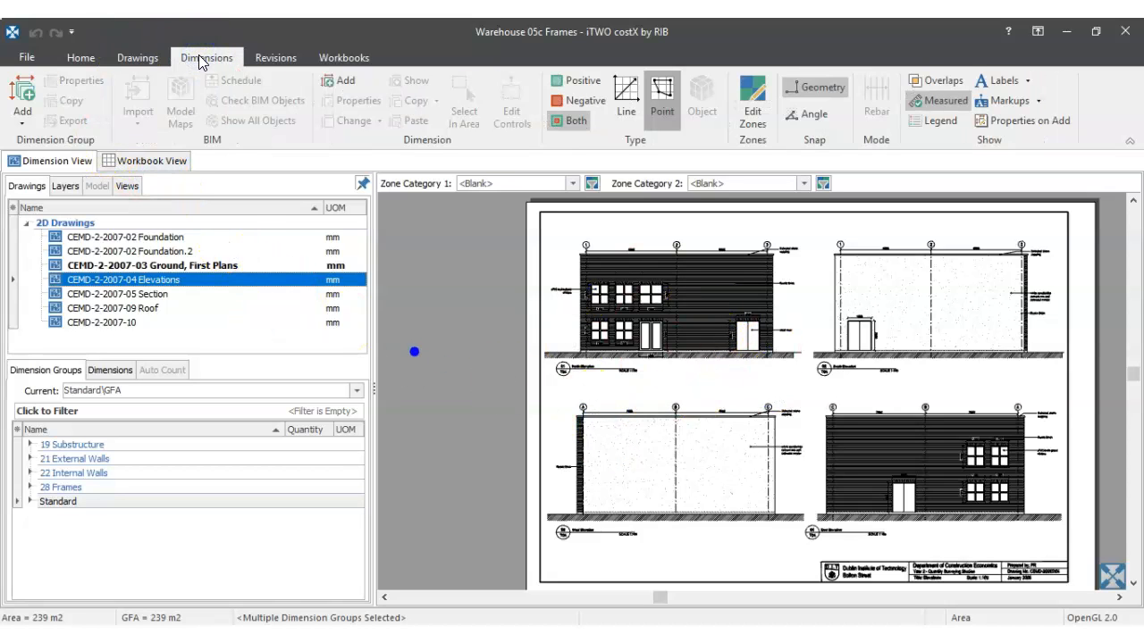
pyautogui.click(22, 120)
pyautogui.click(55, 143)
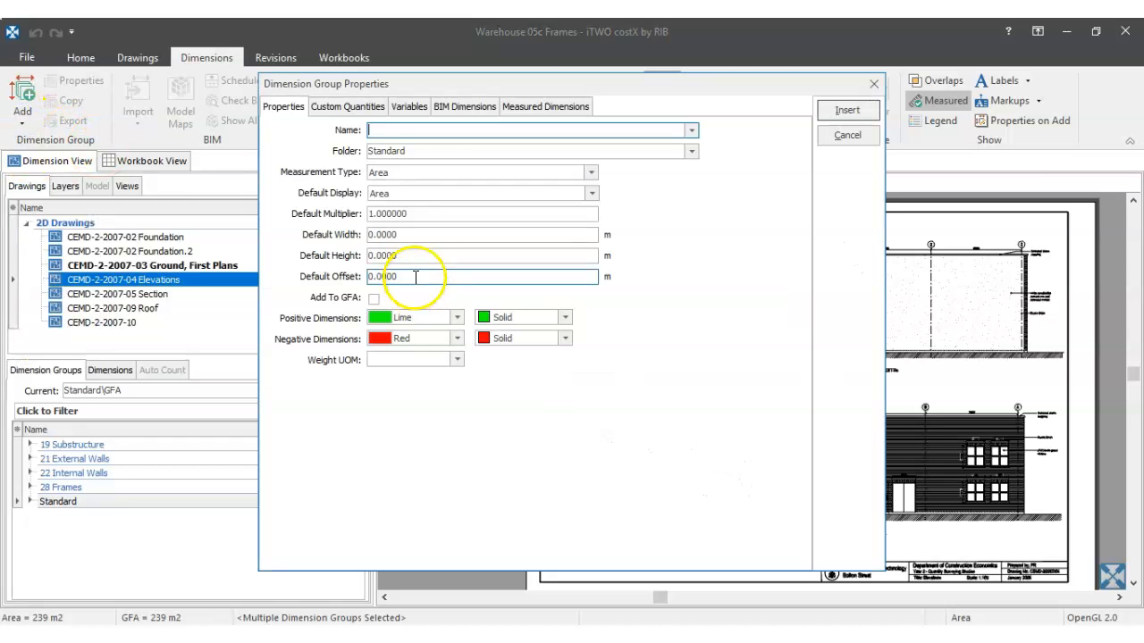
pyautogui.click(410, 150)
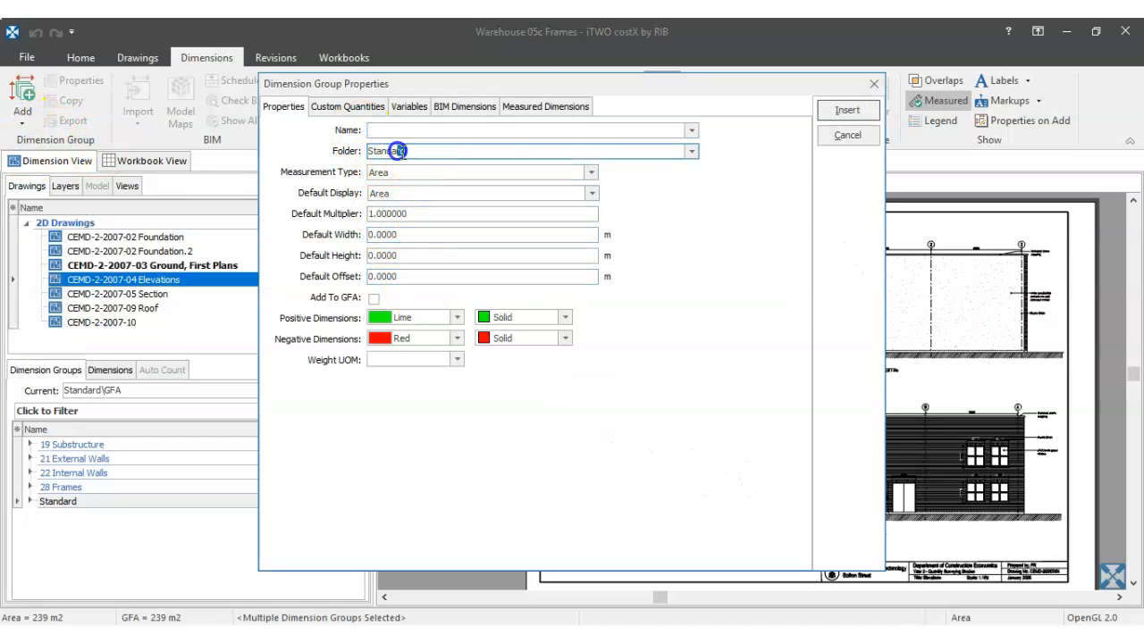
pyautogui.click(692, 151)
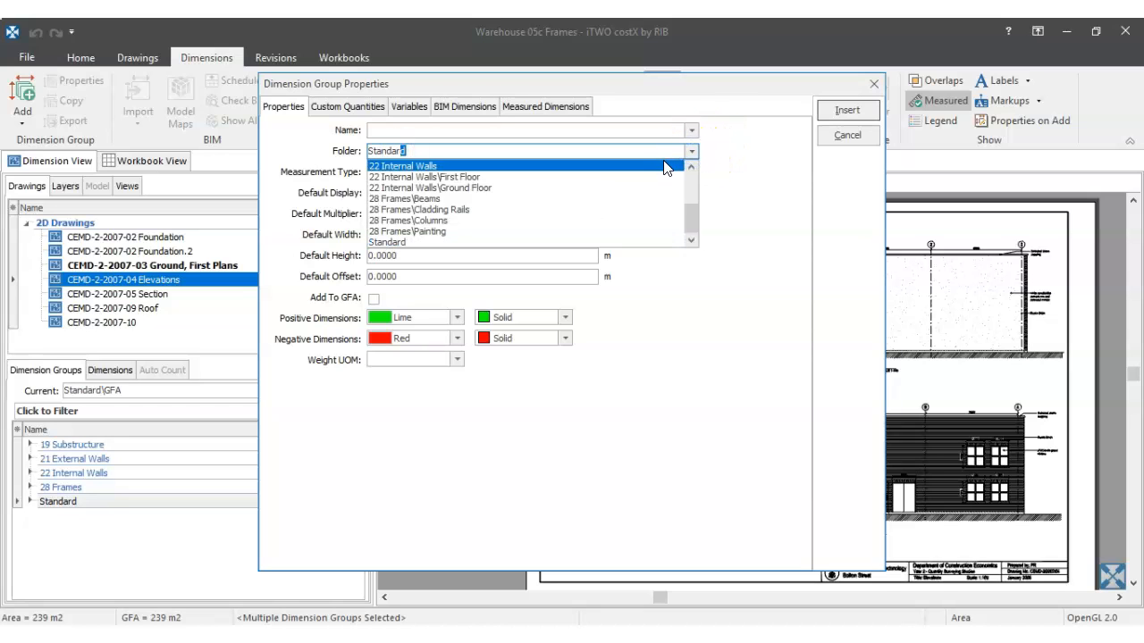
pyautogui.moveTo(686, 212); pyautogui.dragTo(691, 204)
pyautogui.click(455, 149)
pyautogui.moveTo(411, 150); pyautogui.dragTo(407, 150)
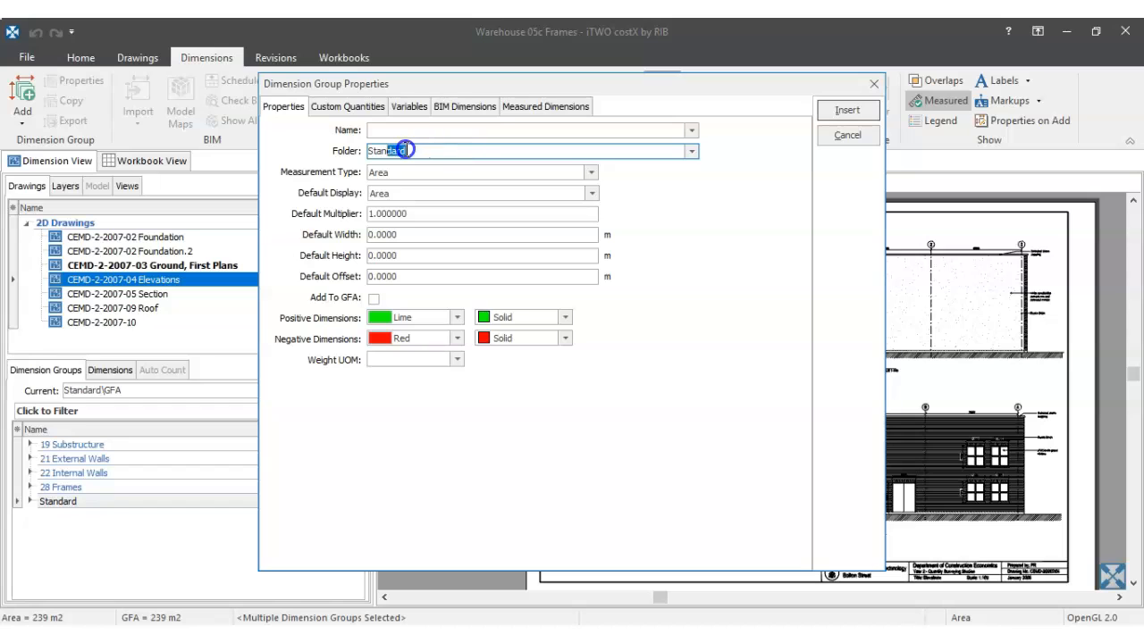
pyautogui.write('32 Ext Wall Completions\\')
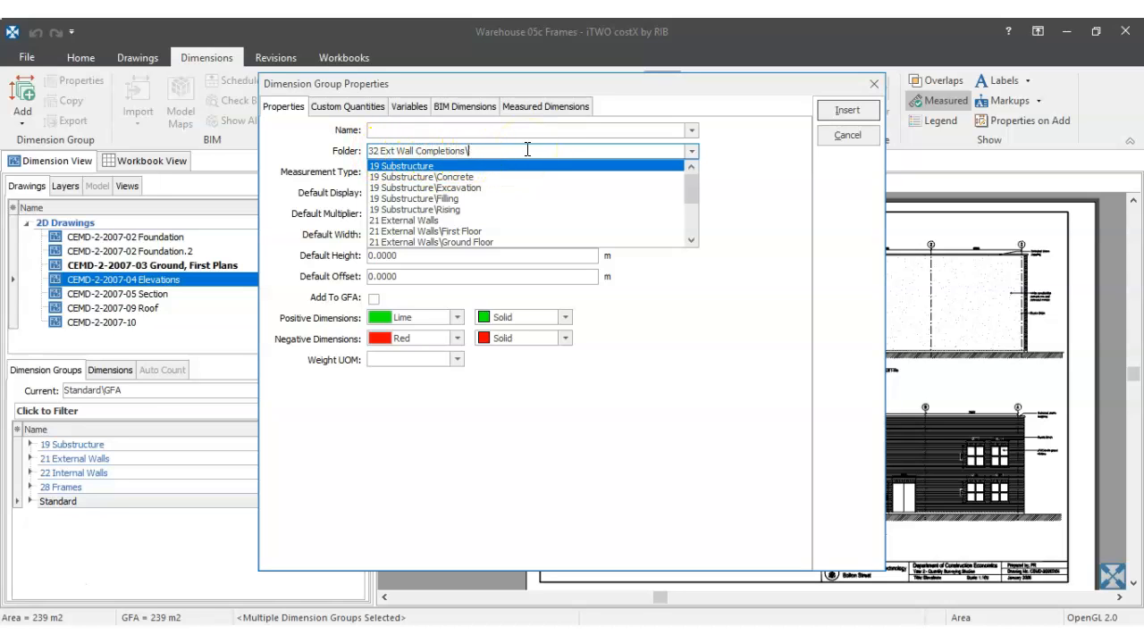
pyautogui.write('UPVC')
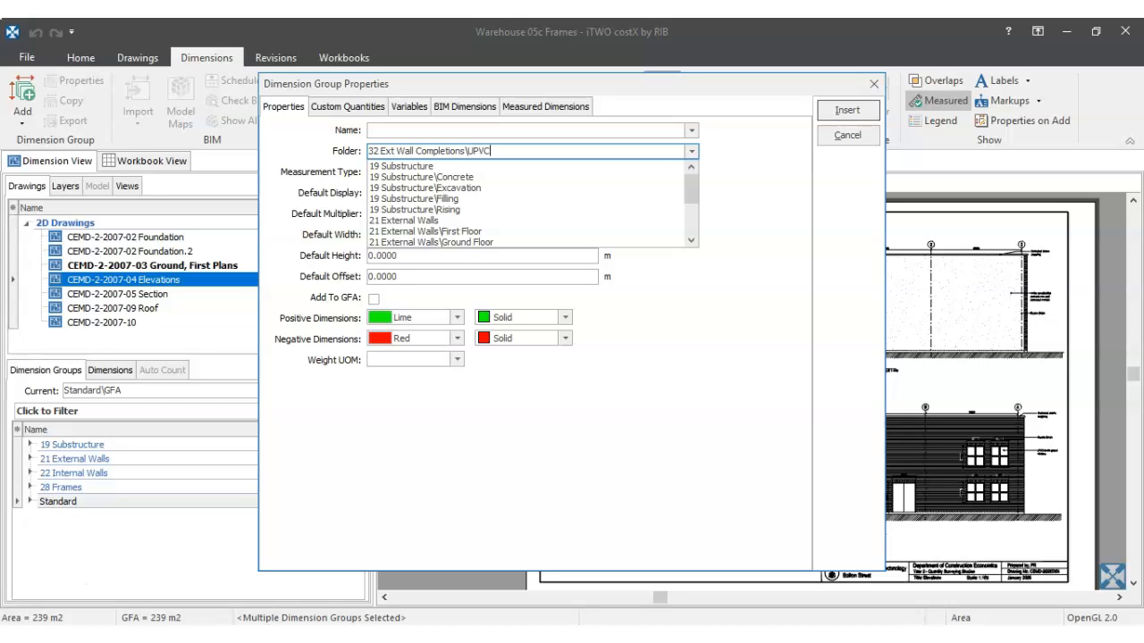
pyautogui.write(' Glazed Windows')
# Step: Name the group 1385 x 1500mm, set it to Count with default width 1.385 m and default height 1.5 m, and insert it
pyautogui.click(469, 129)
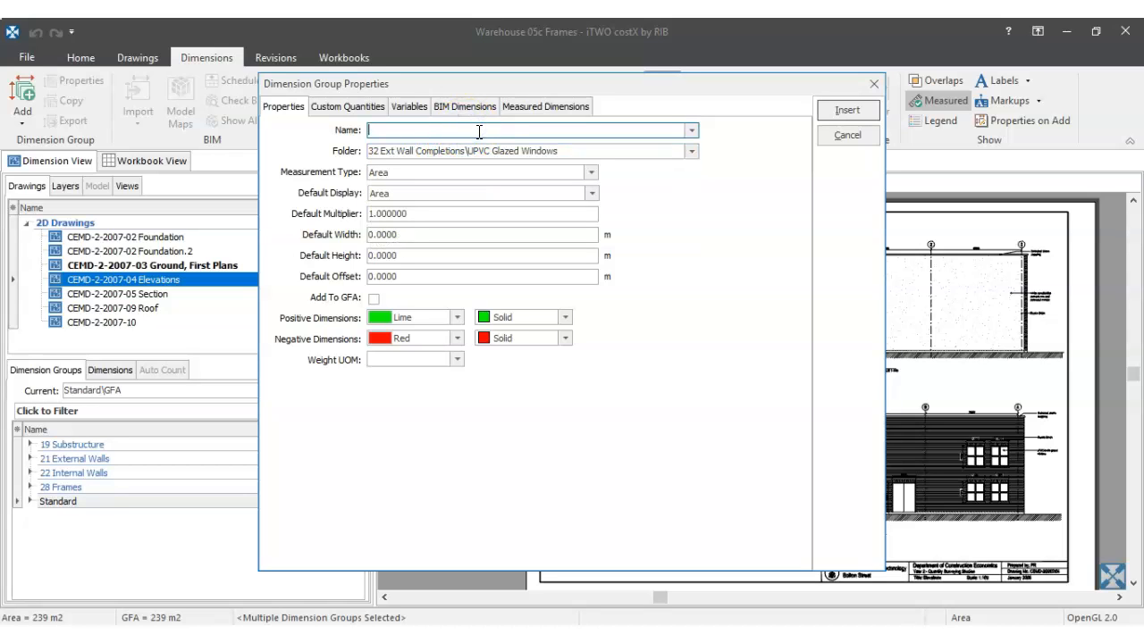
pyautogui.write('1385 x 1500mm')
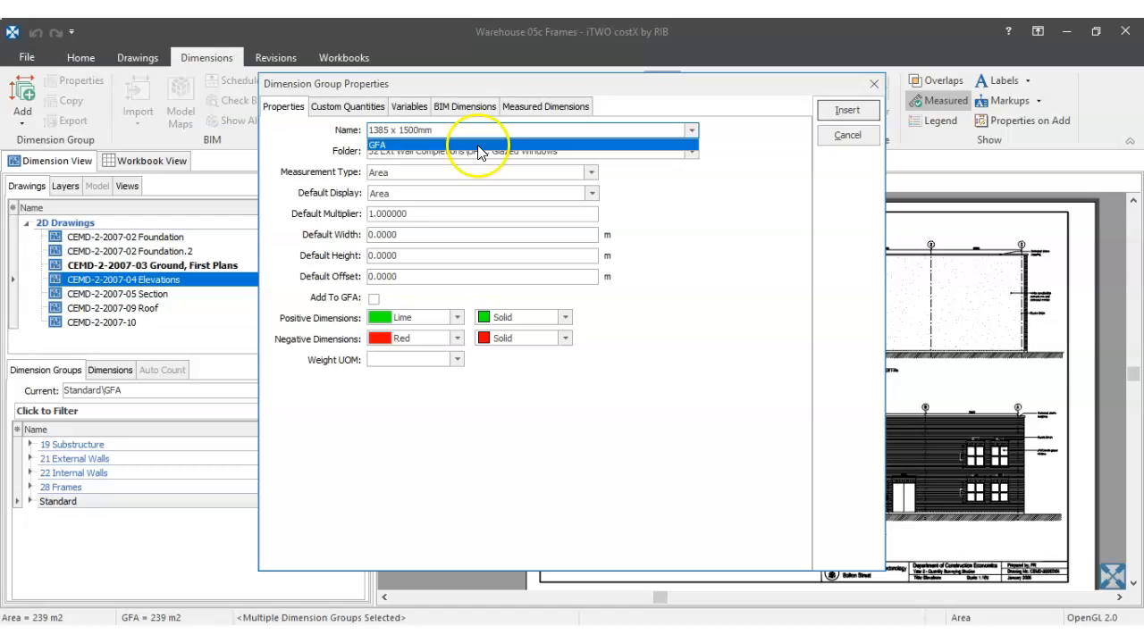
pyautogui.click(391, 176)
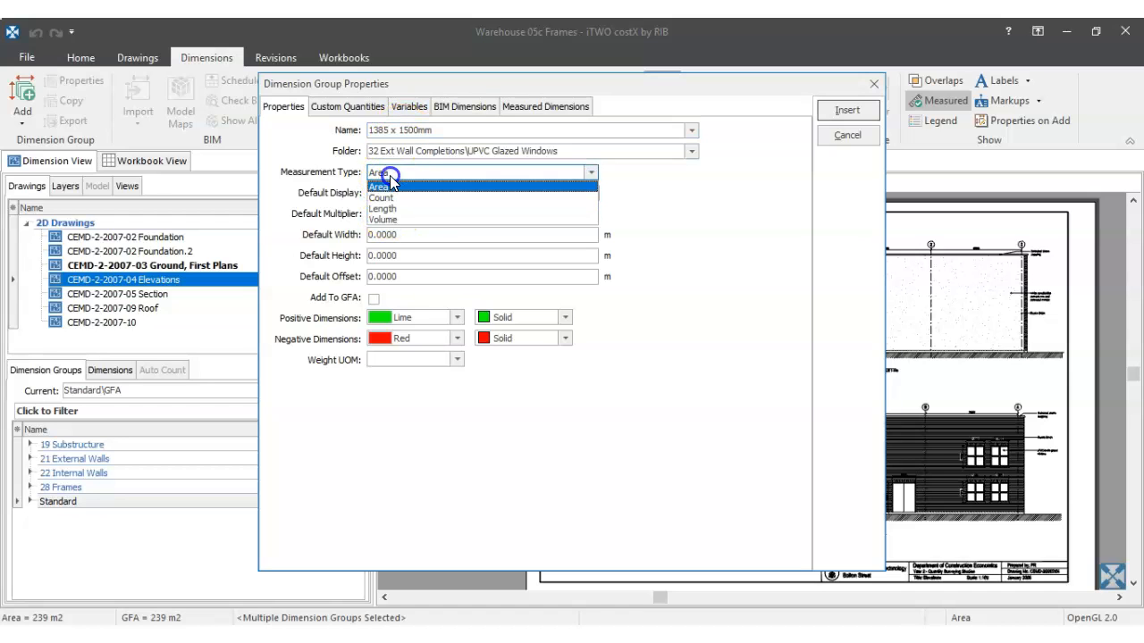
pyautogui.click(394, 198)
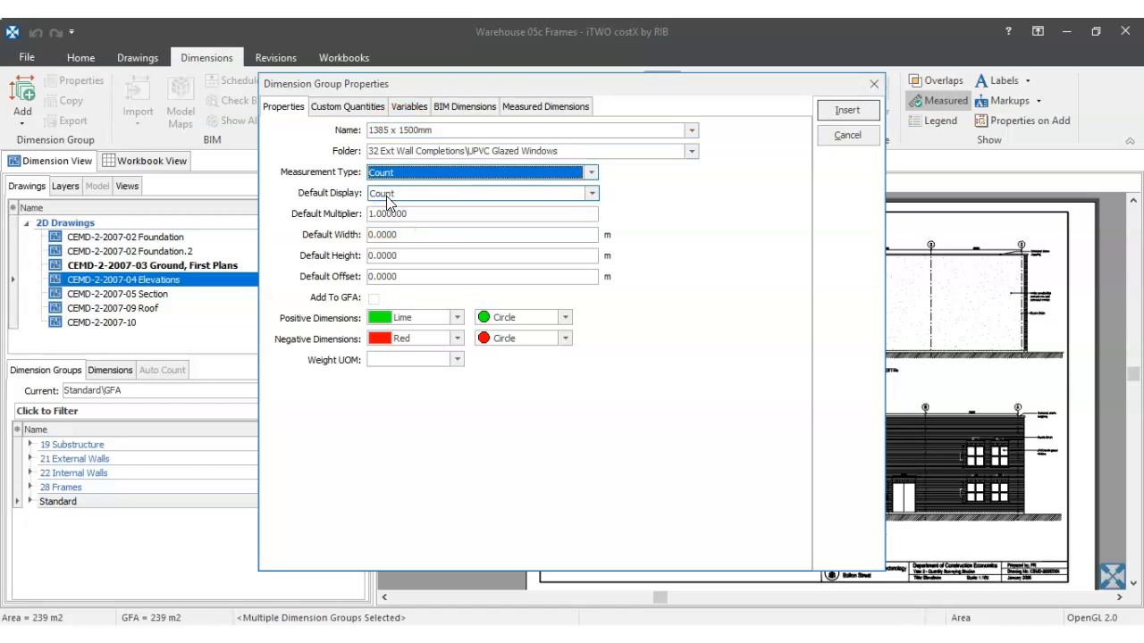
pyautogui.click(376, 234)
pyautogui.moveTo(401, 233); pyautogui.dragTo(360, 233)
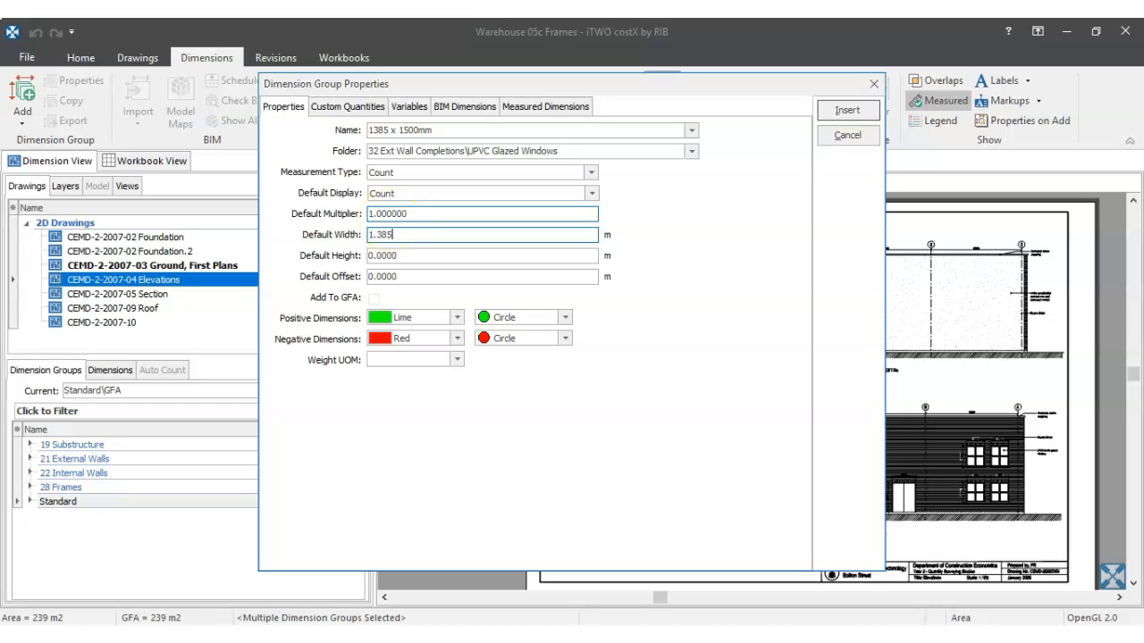
pyautogui.click(380, 257)
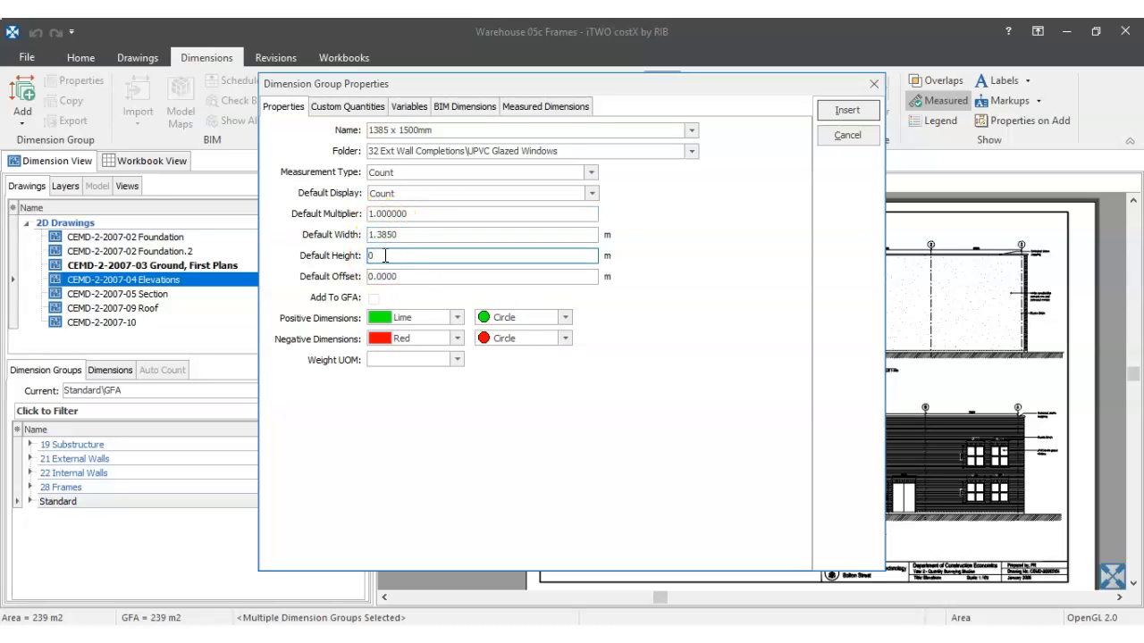
pyautogui.click(371, 256)
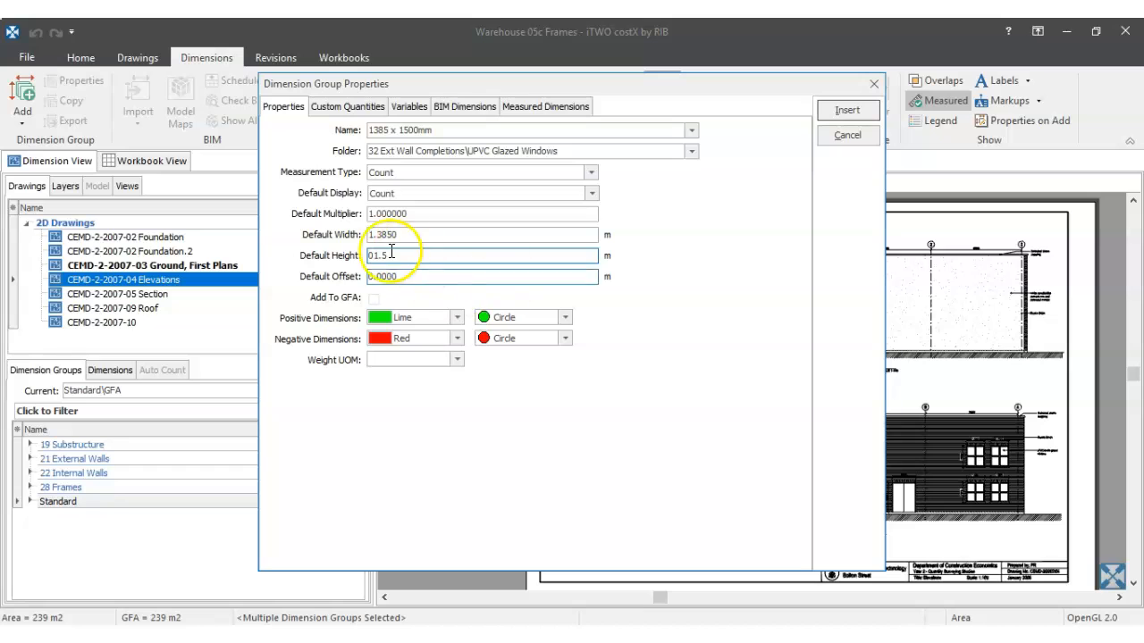
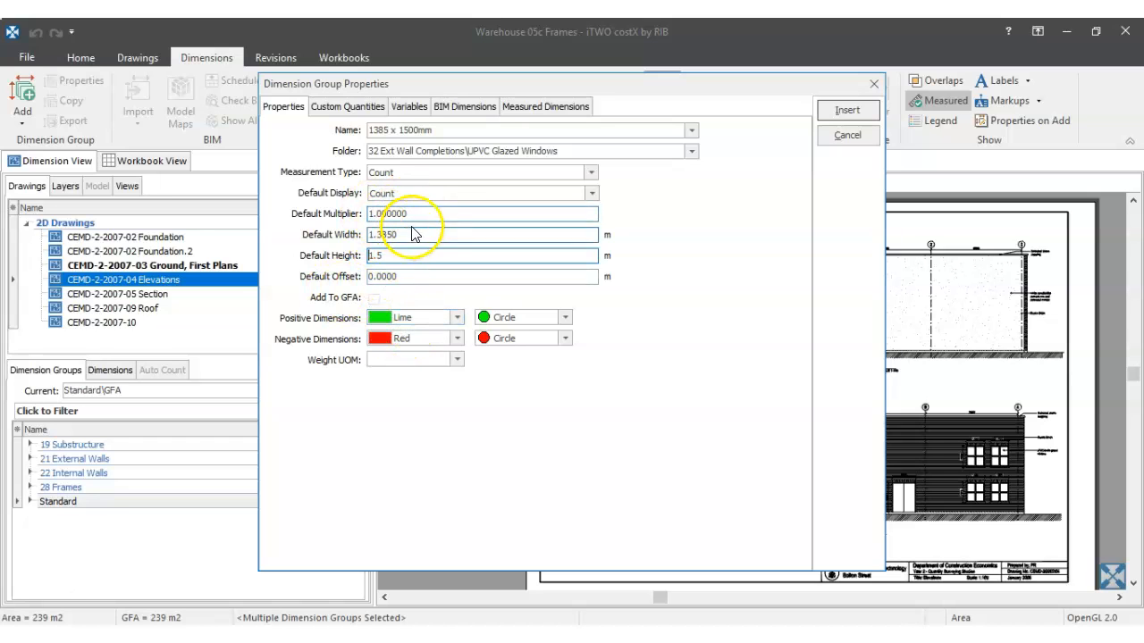
pyautogui.click(838, 114)
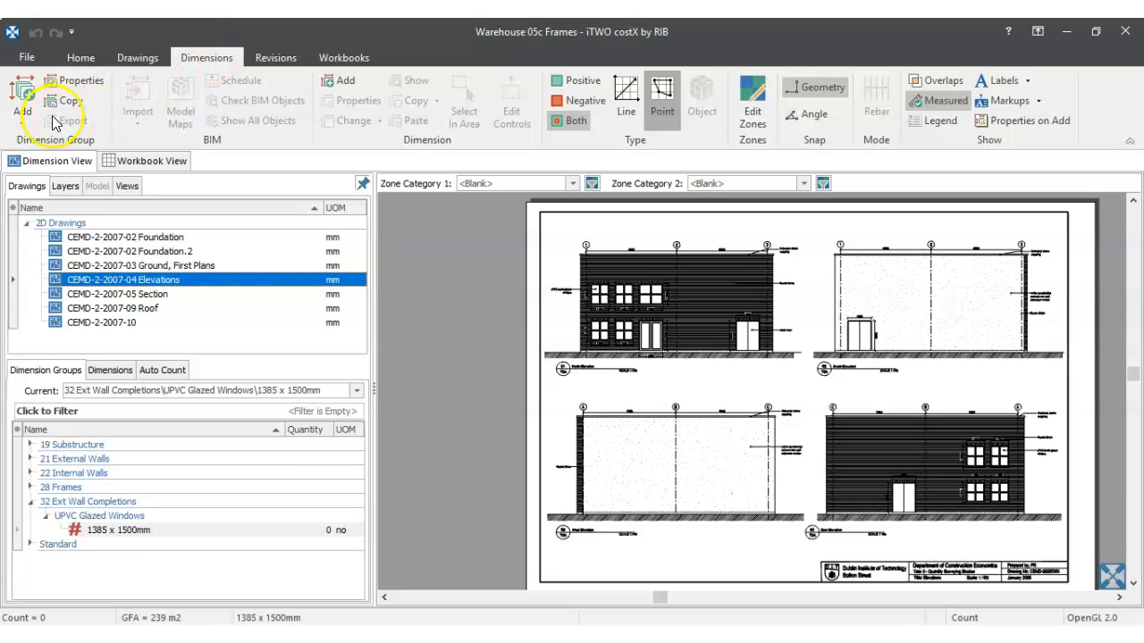
# Step: Define another window dimension group named 1385 x 1575mm, measured by Count, with default width 1.385 m and default height 1.575 m
pyautogui.click(22, 106)
pyautogui.click(54, 139)
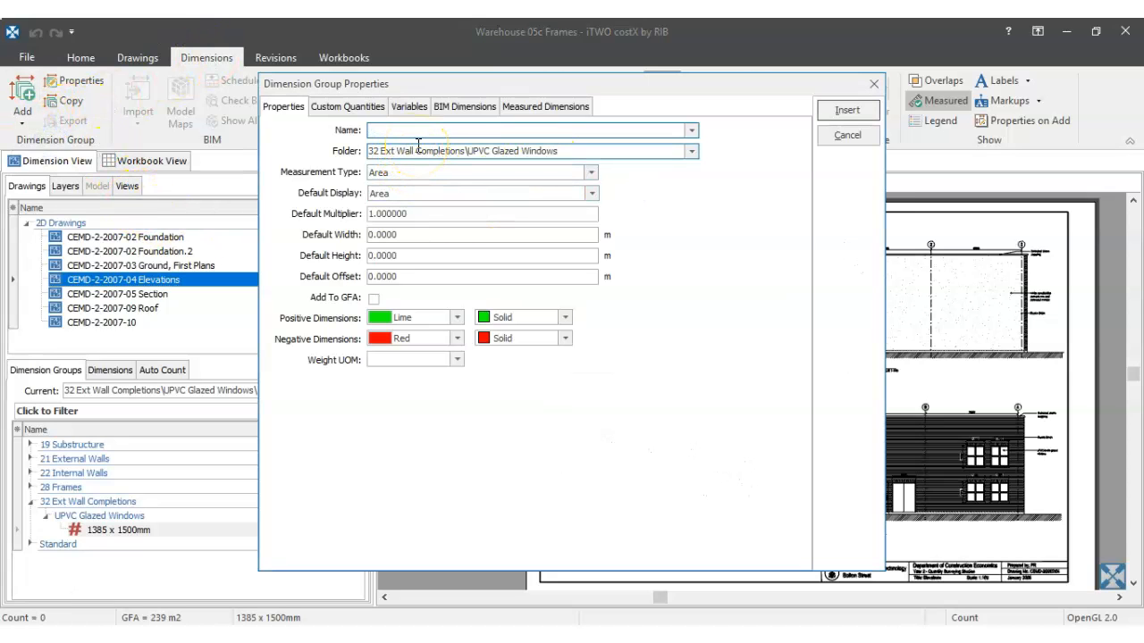
pyautogui.write('1385 x 1575mm')
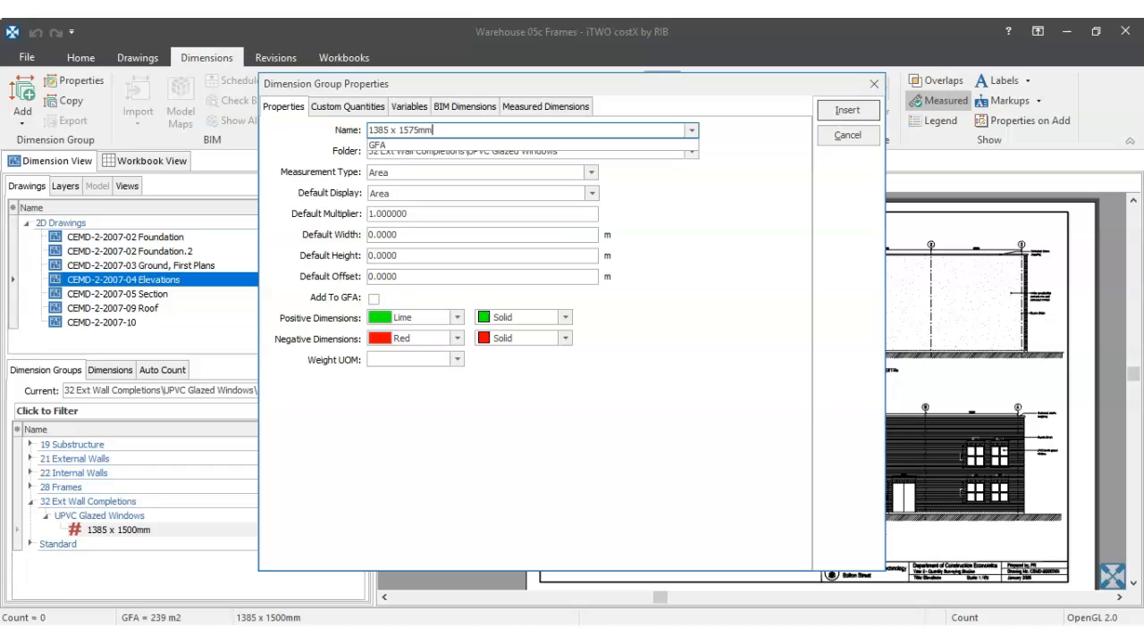
pyautogui.click(719, 202)
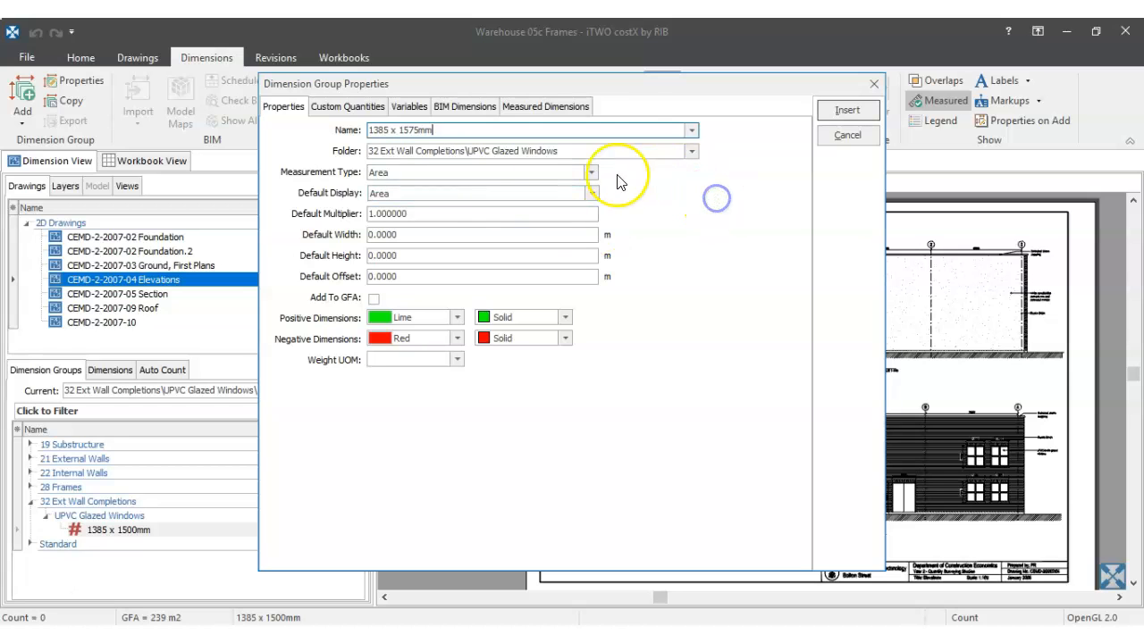
pyautogui.click(385, 171)
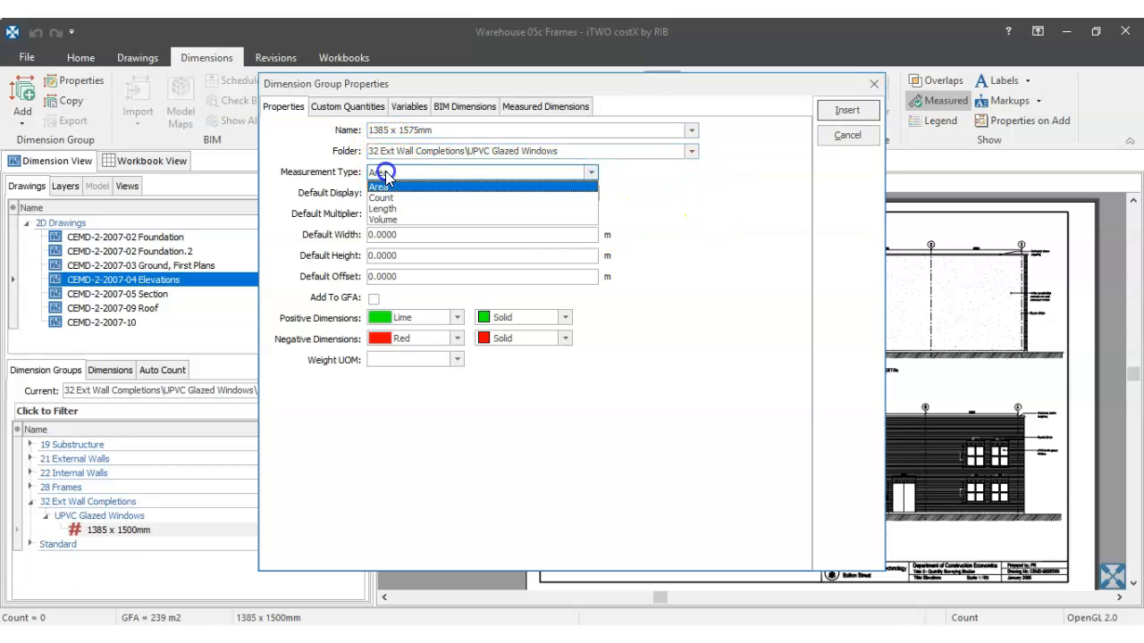
pyautogui.click(387, 198)
pyautogui.click(382, 235)
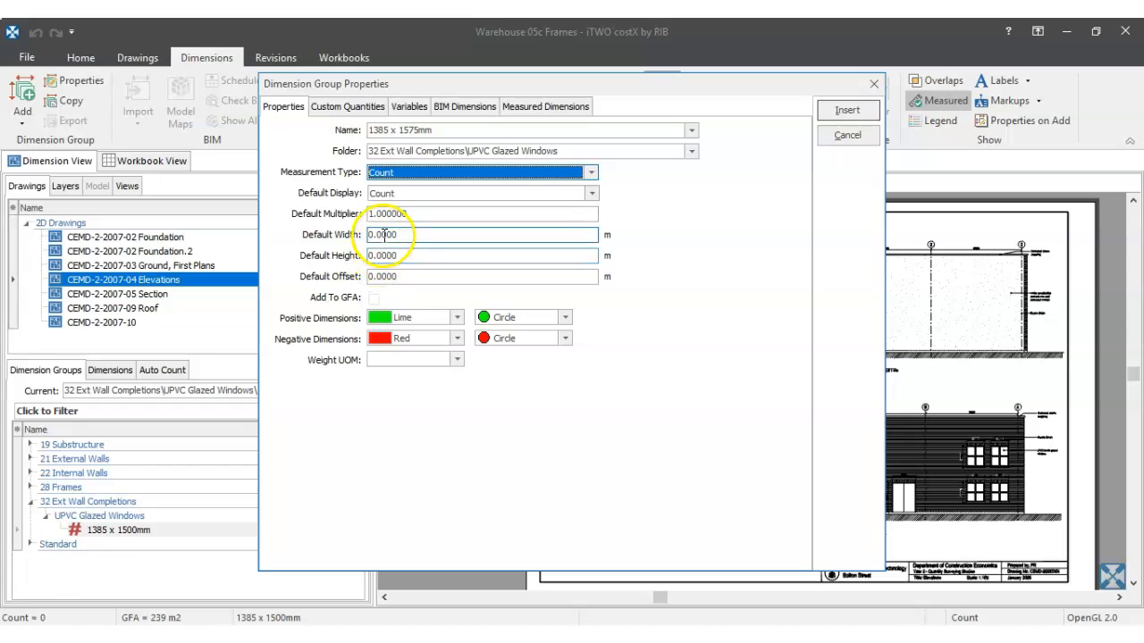
pyautogui.write('1.385')
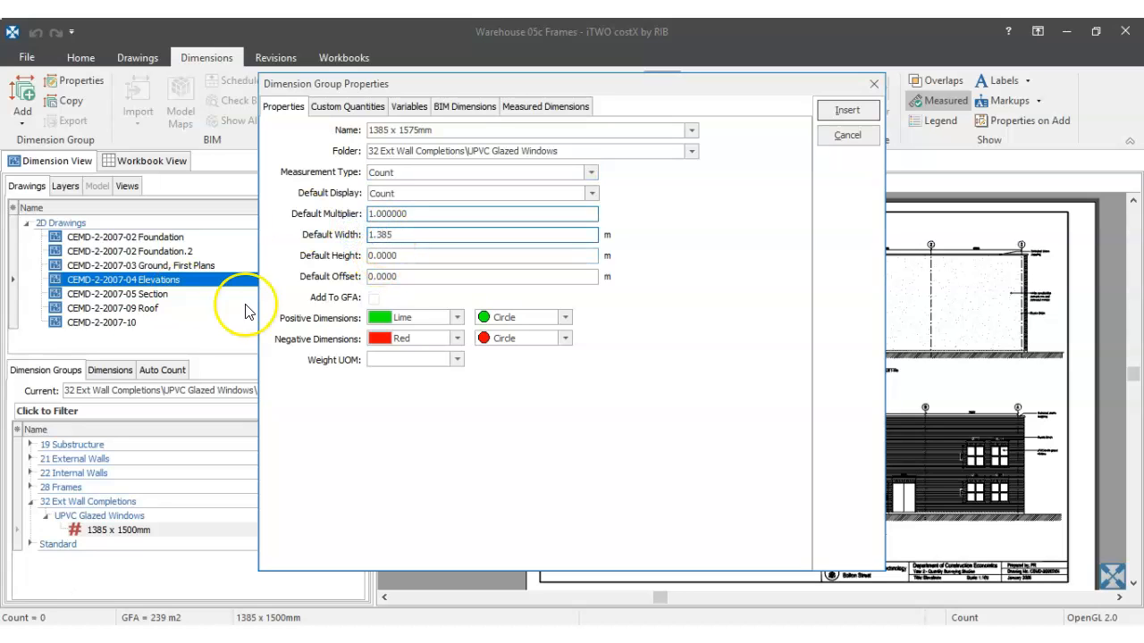
pyautogui.click(380, 255)
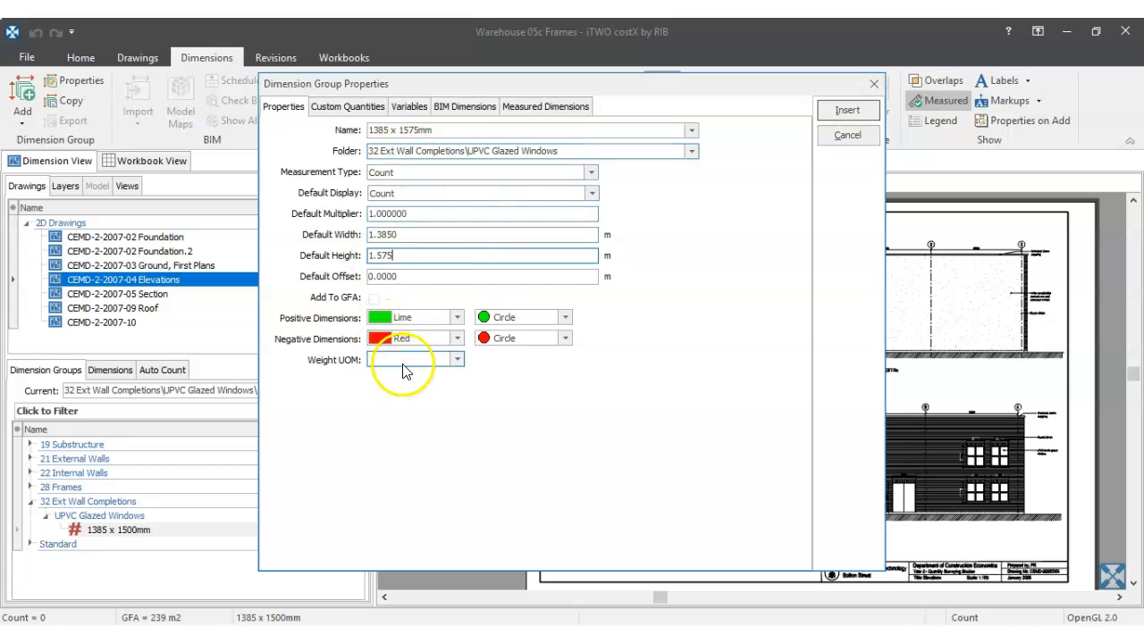
# Step: Colour the 1385 x 1575mm group's positive dimensions Aqua and insert the group
pyautogui.click(456, 318)
pyautogui.moveTo(479, 374); pyautogui.dragTo(479, 386)
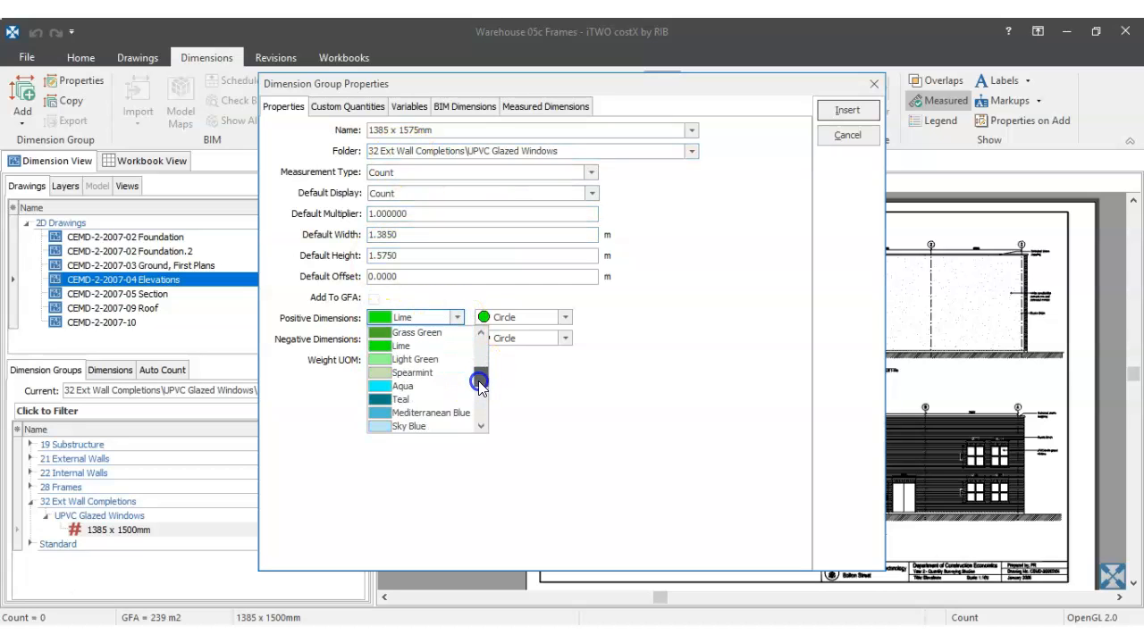
pyautogui.click(442, 382)
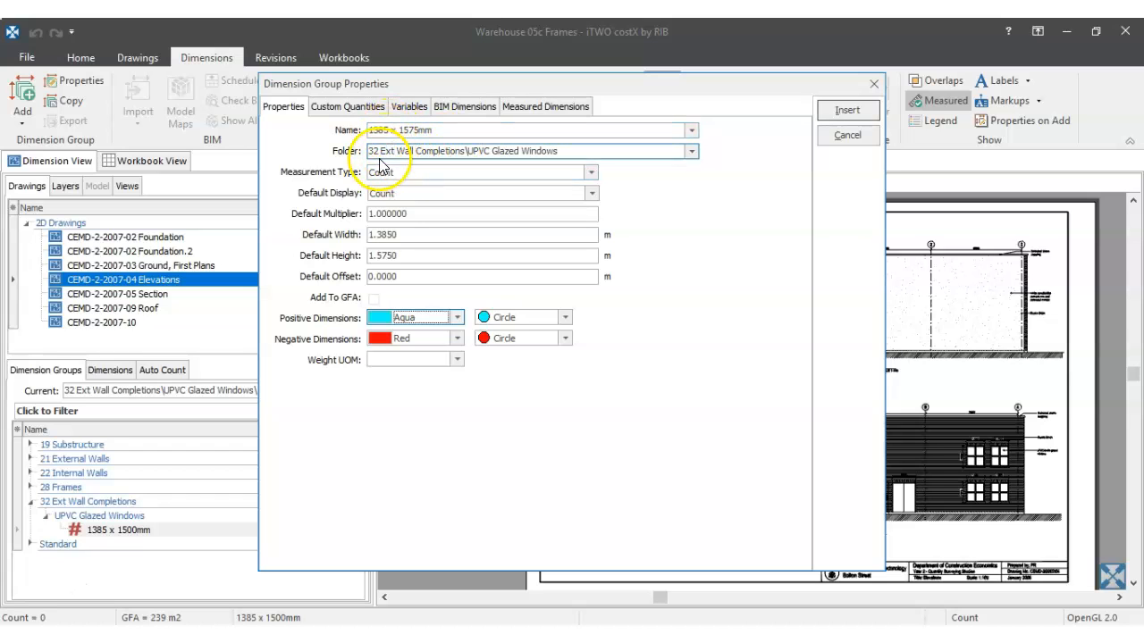
pyautogui.click(846, 114)
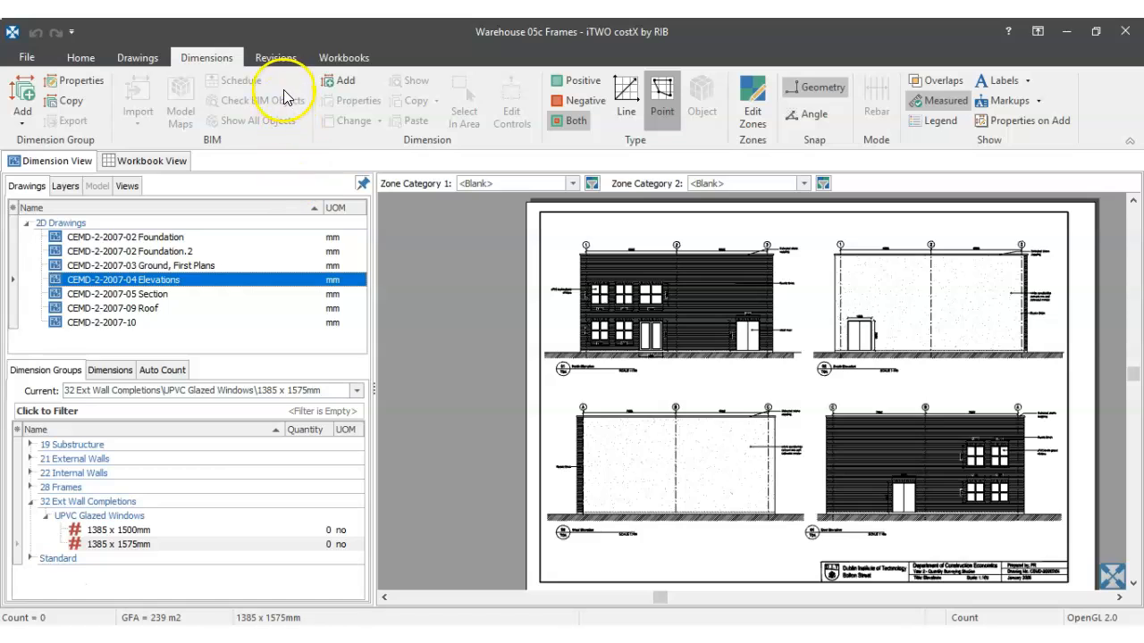
# Step: Start a new UPVC Glazed Windows dimension group named 1800 x 1575mm with its measurement type set to Count
pyautogui.click(23, 120)
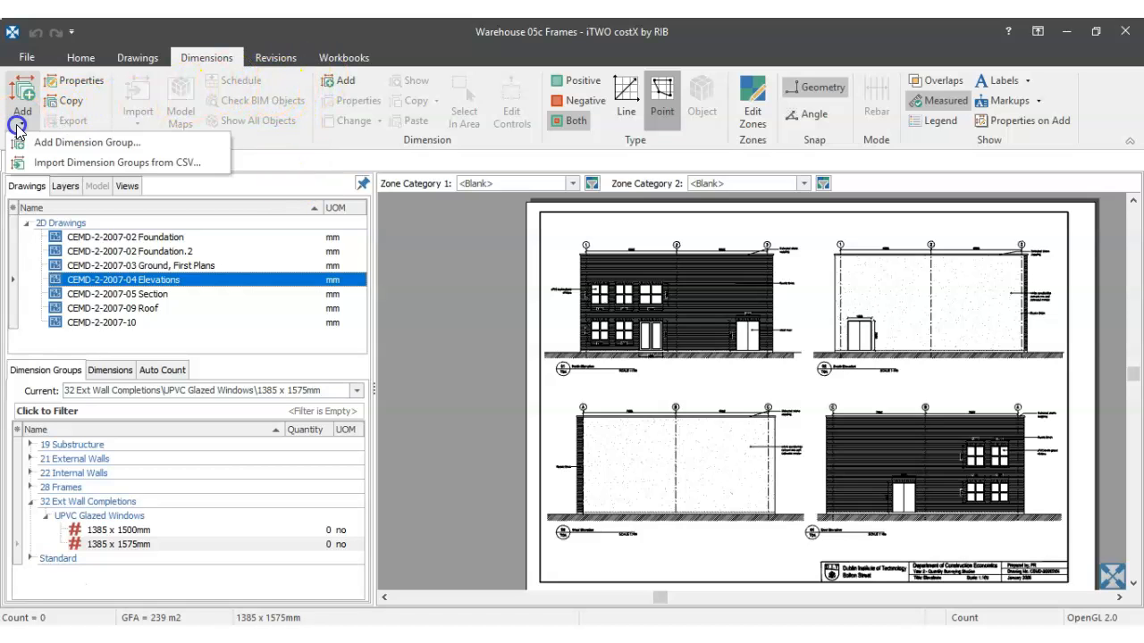
pyautogui.click(40, 143)
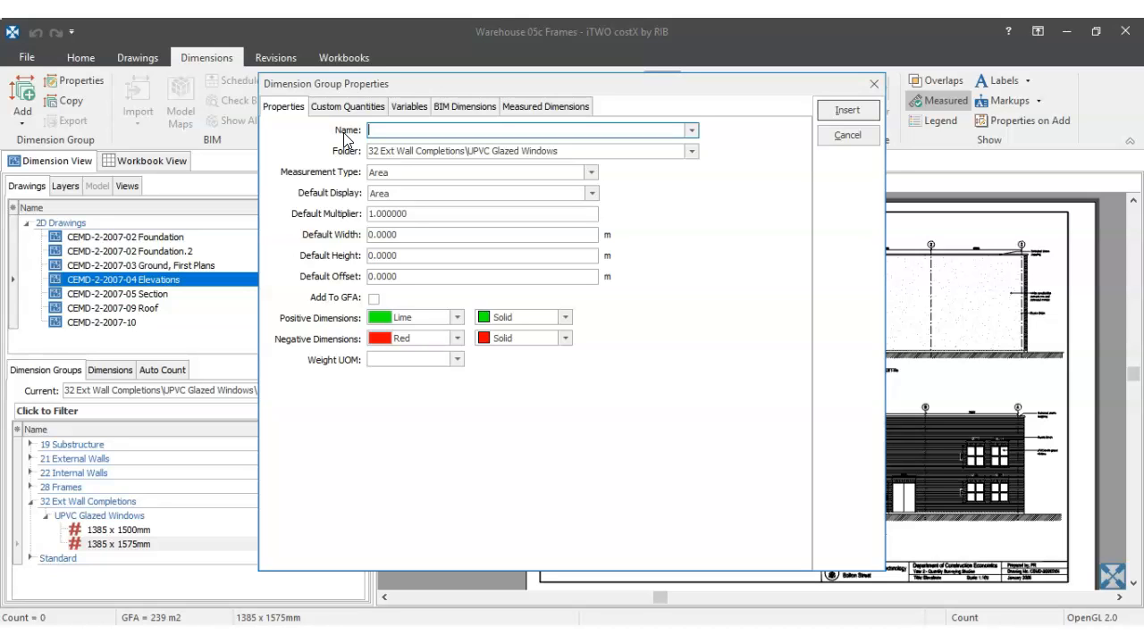
pyautogui.write('1800 x 1575mm')
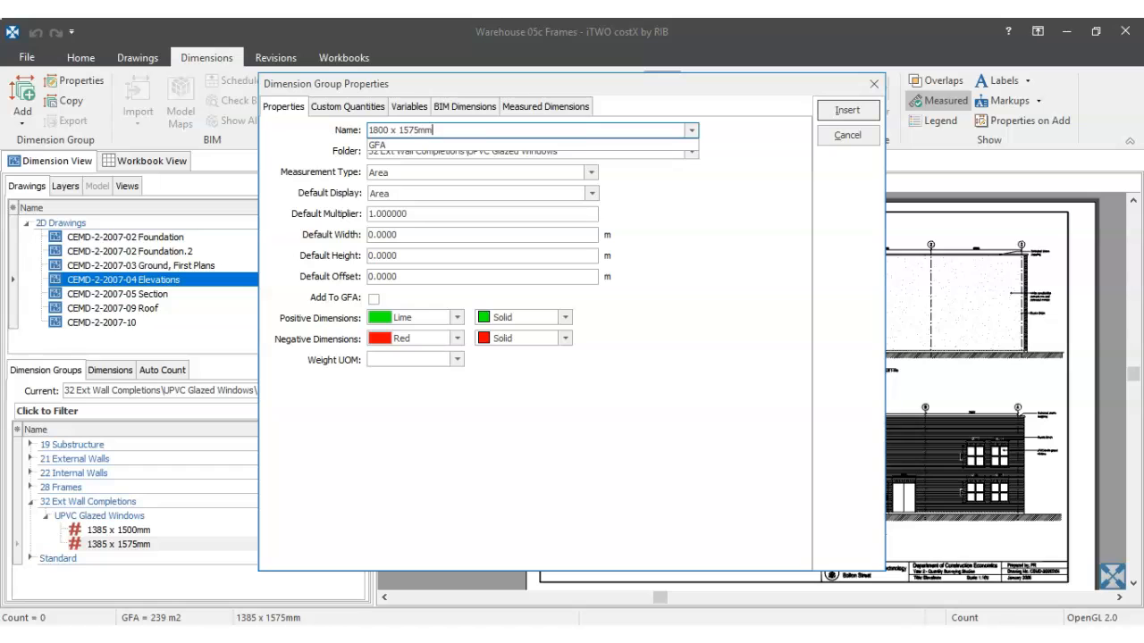
pyautogui.click(726, 229)
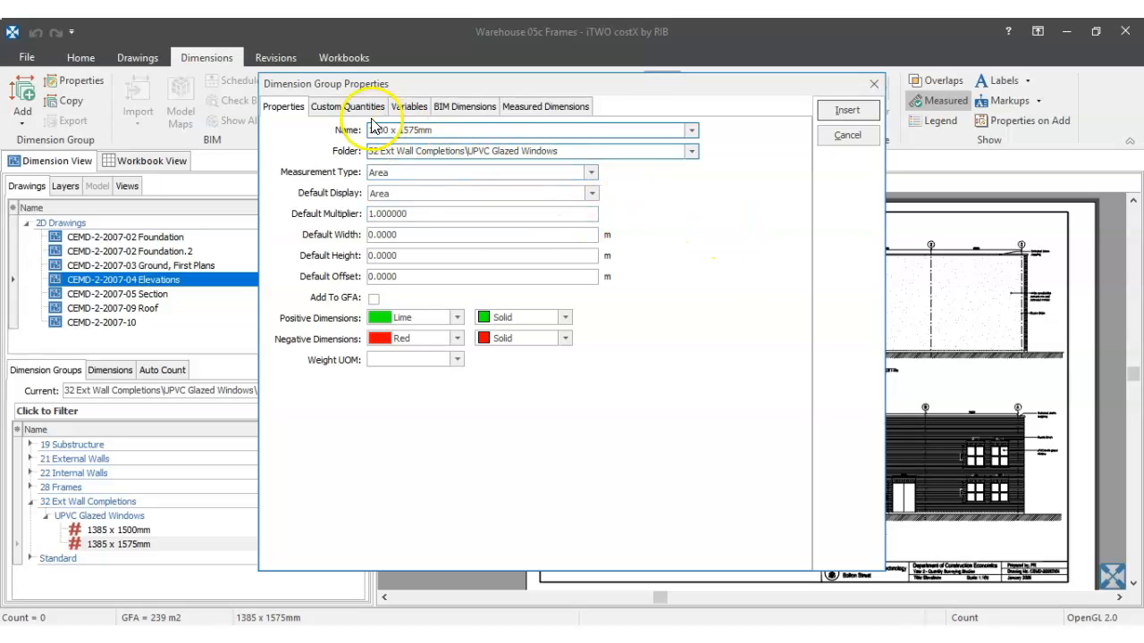
pyautogui.click(378, 169)
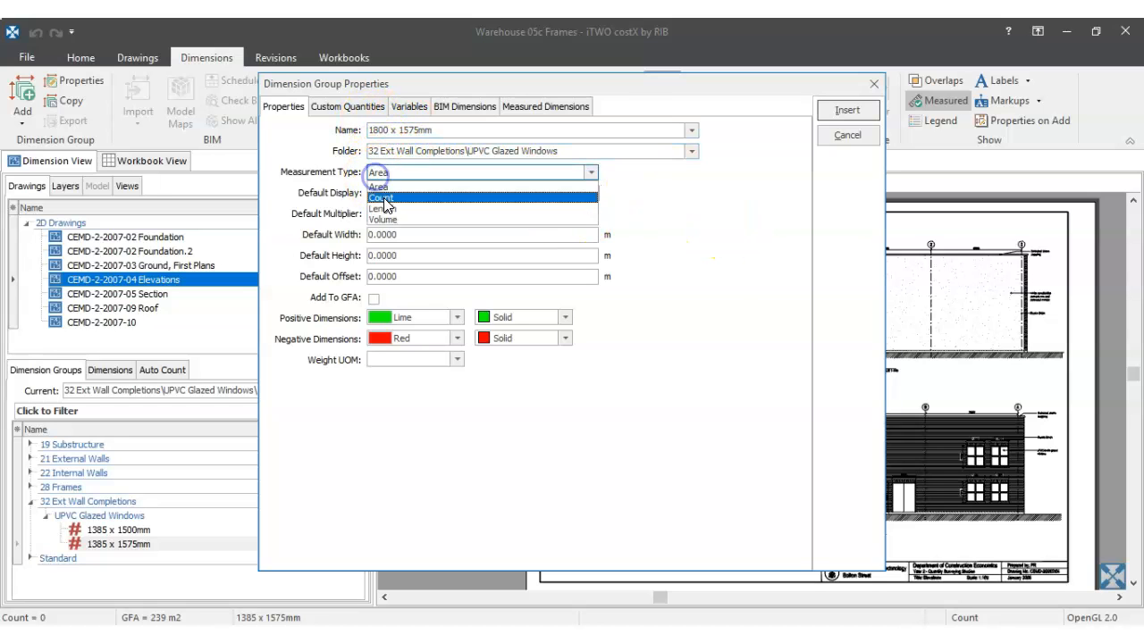
pyautogui.click(383, 197)
# Step: Colour the group's positive dimensions Dark Blue, set default width 1.8 m and default height 1.575 m, and insert it
pyautogui.click(455, 319)
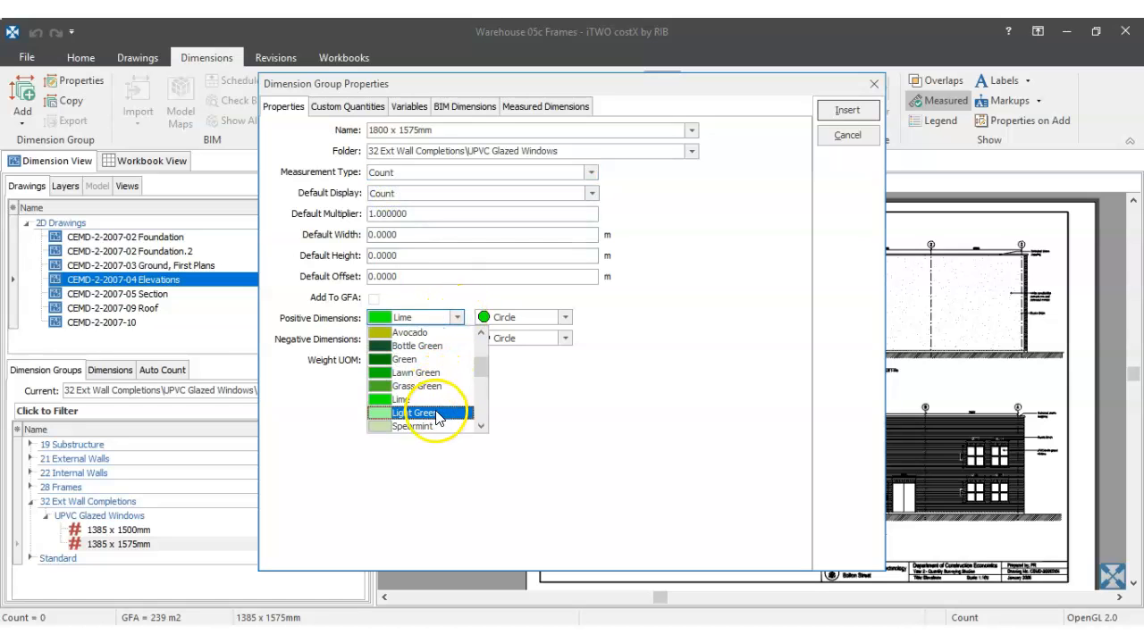
pyautogui.click(480, 385)
pyautogui.click(435, 412)
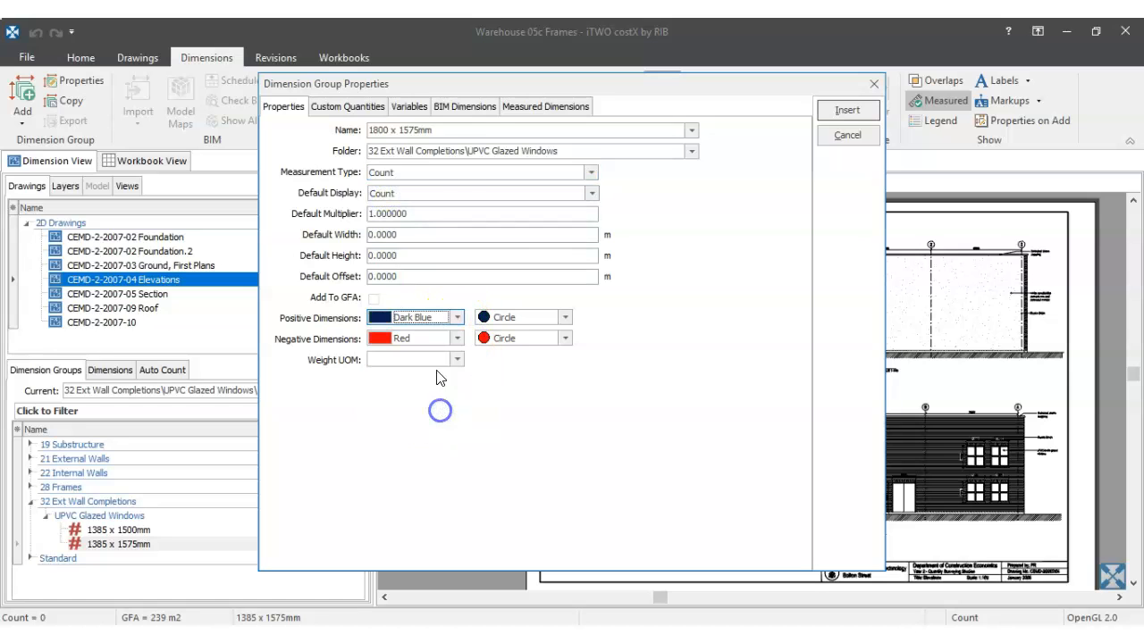
pyautogui.click(380, 234)
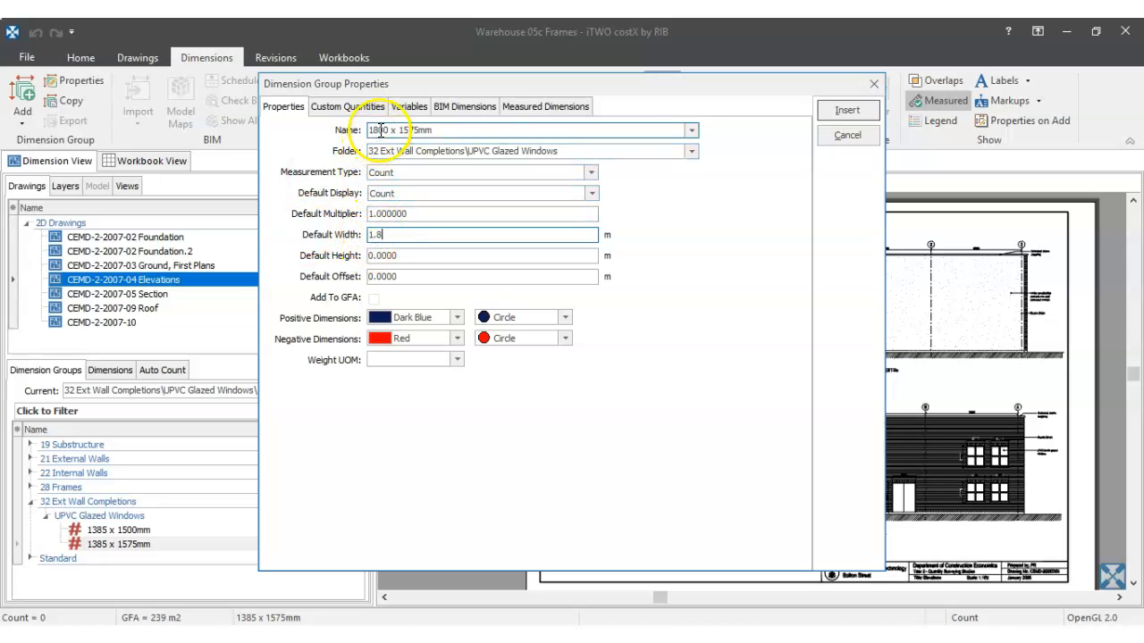
pyautogui.click(371, 131)
pyautogui.click(368, 256)
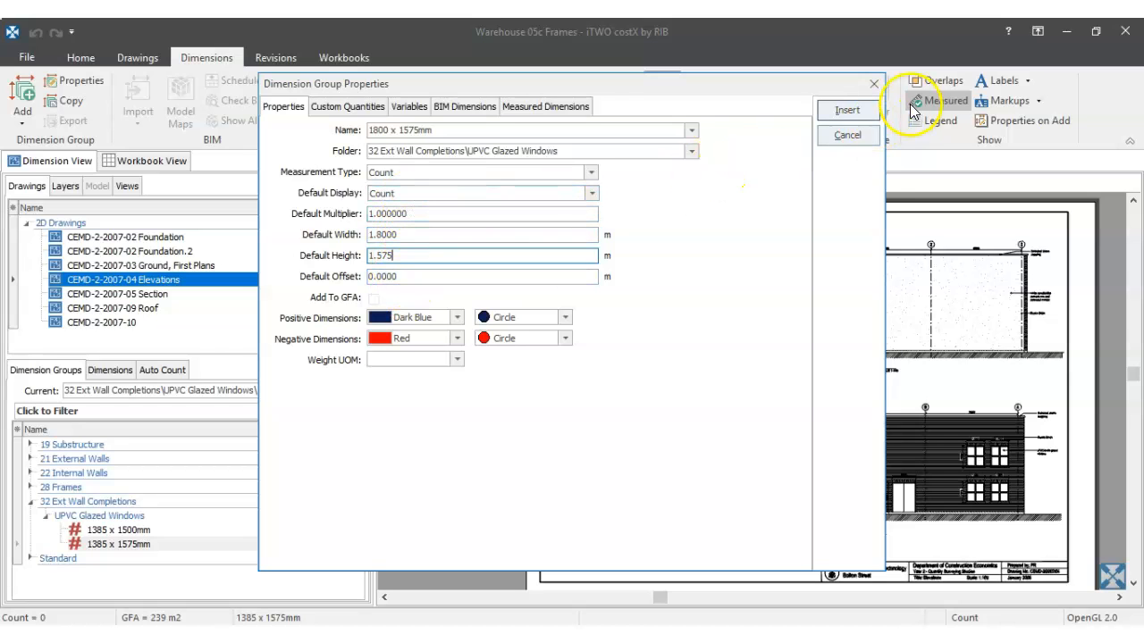
pyautogui.click(860, 111)
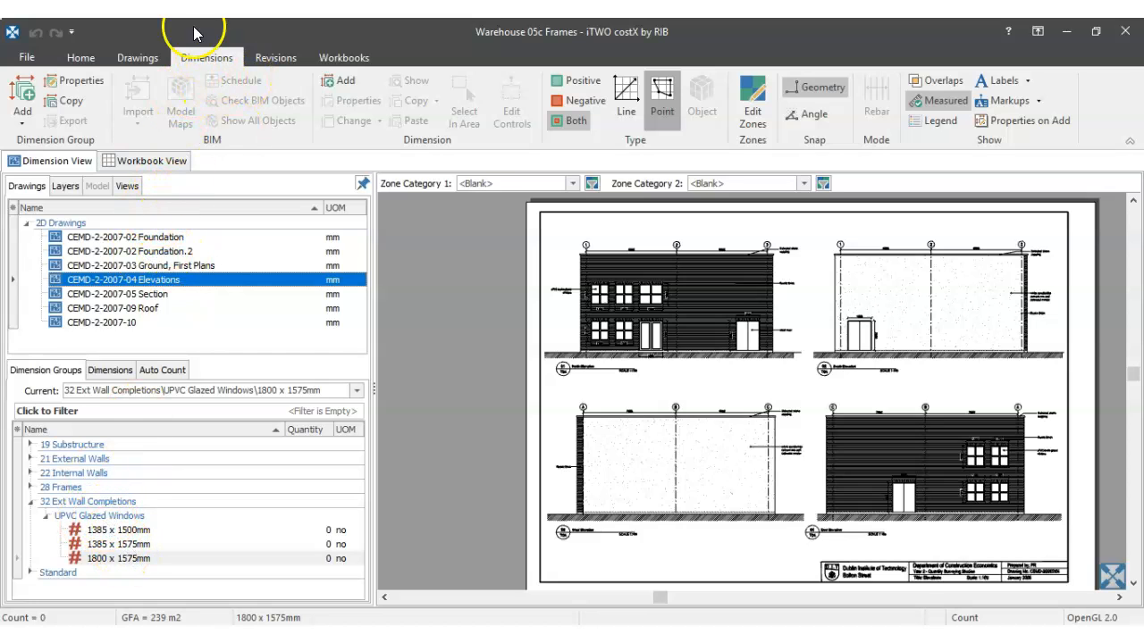
# Step: Start a new dimension group named 1800 x 2260 in the folder 32 Ext Wall Completions\UPVC Glazed Doors
pyautogui.click(23, 122)
pyautogui.click(36, 135)
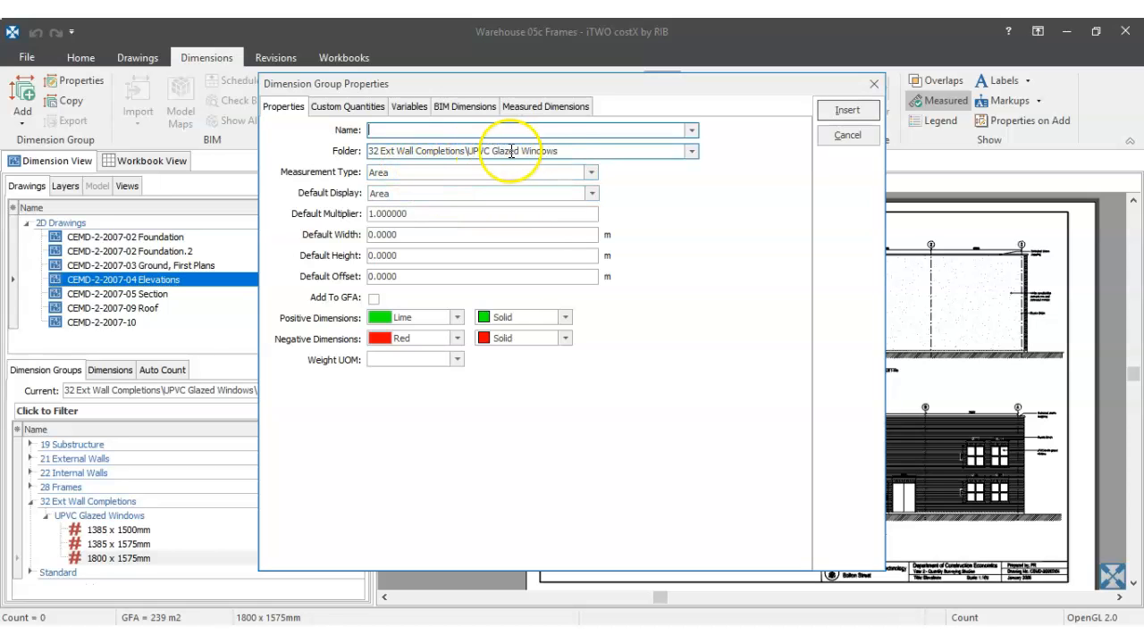
pyautogui.doubleClick(531, 151)
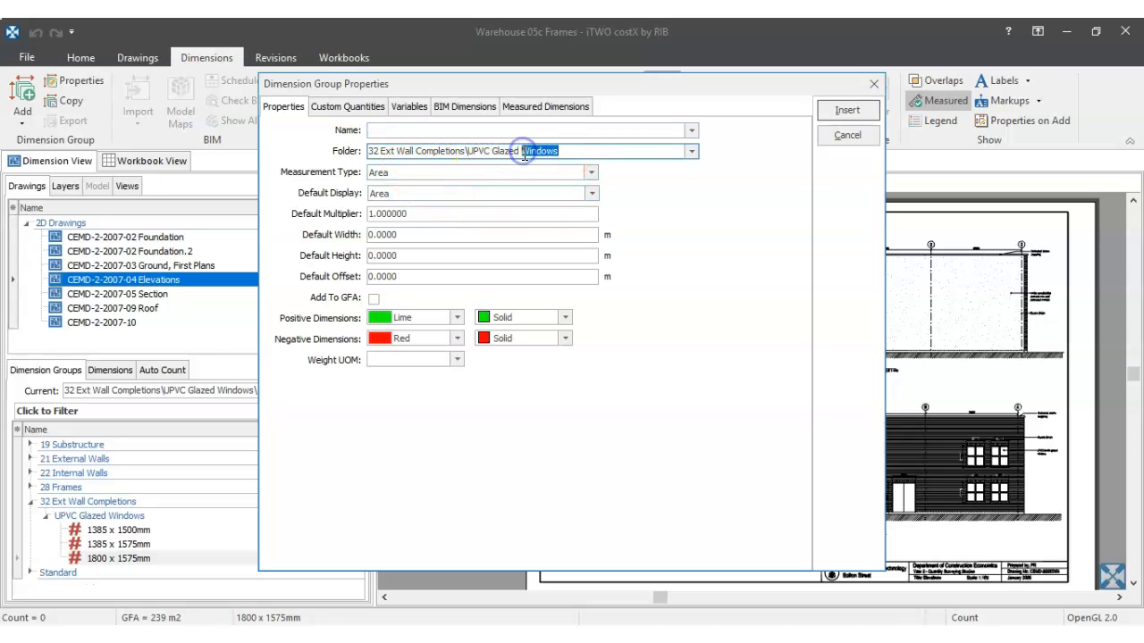
pyautogui.write('d')
pyautogui.press('BackSpace')
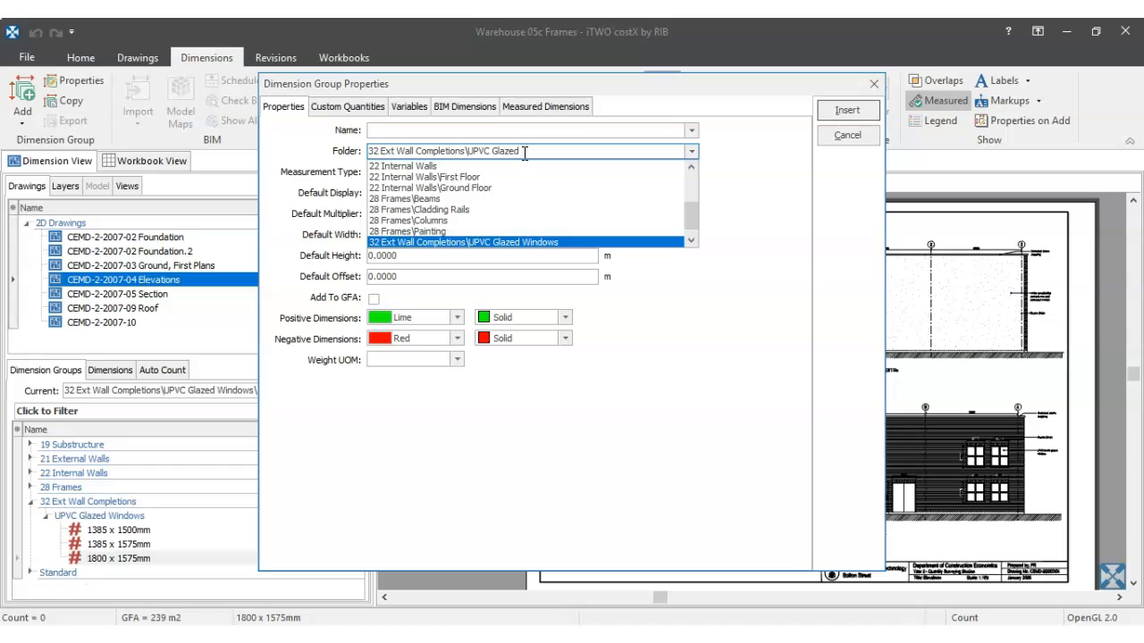
pyautogui.write('Doors')
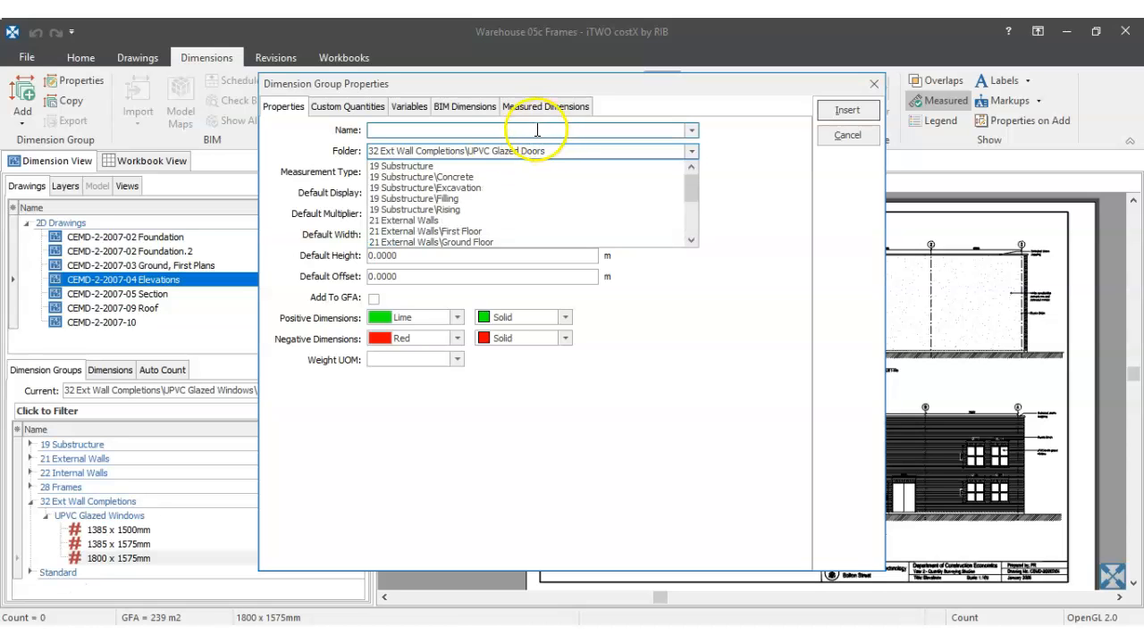
pyautogui.click(478, 131)
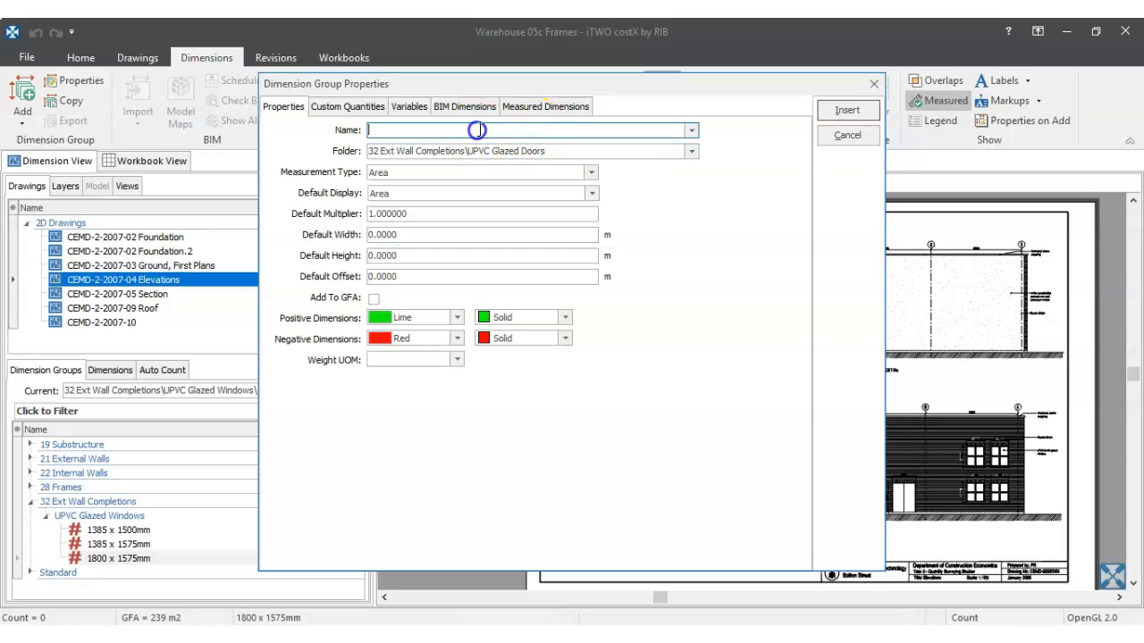
pyautogui.write('1800 x 2260')
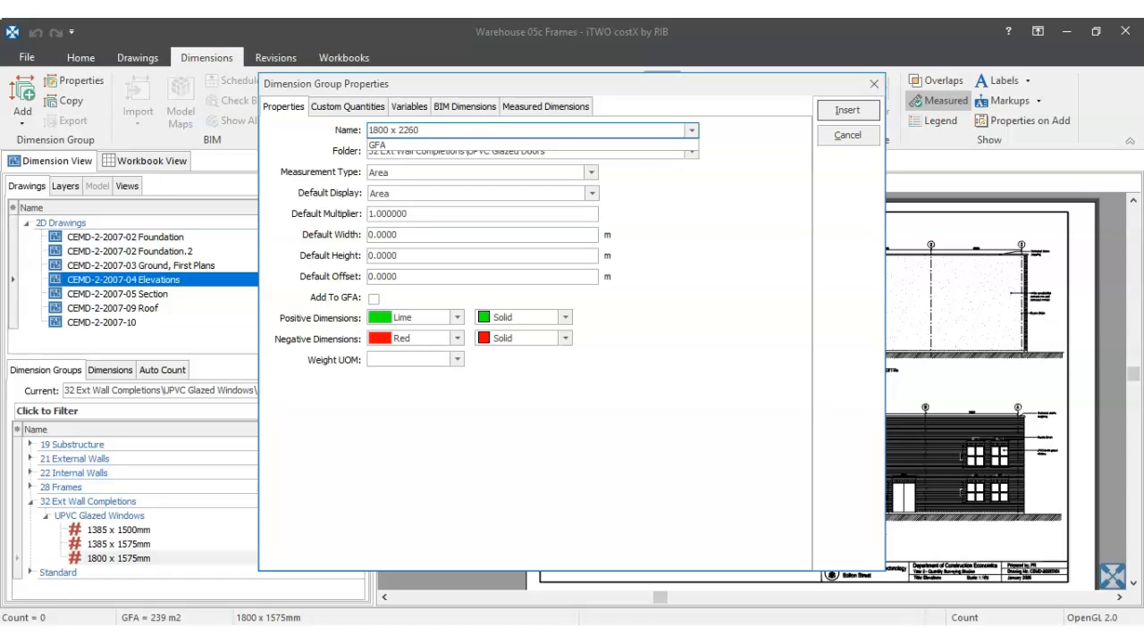
pyautogui.click(759, 191)
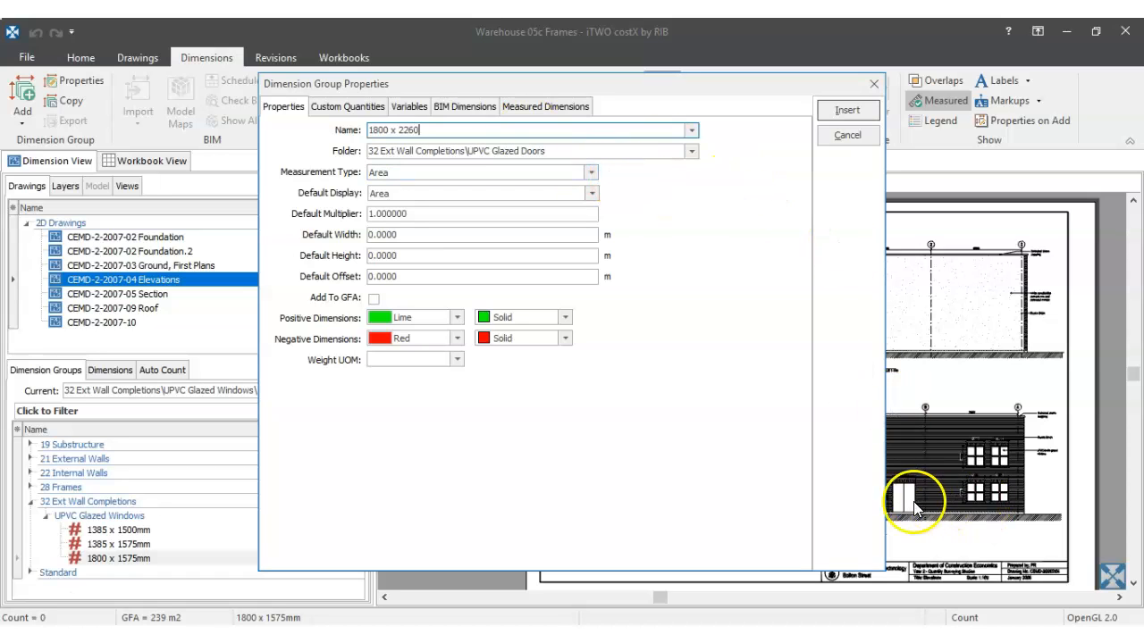
# Step: Set the glazed door group's measurement type to Count, default width to 1.8 m and default height to 2.26 m
pyautogui.click(591, 172)
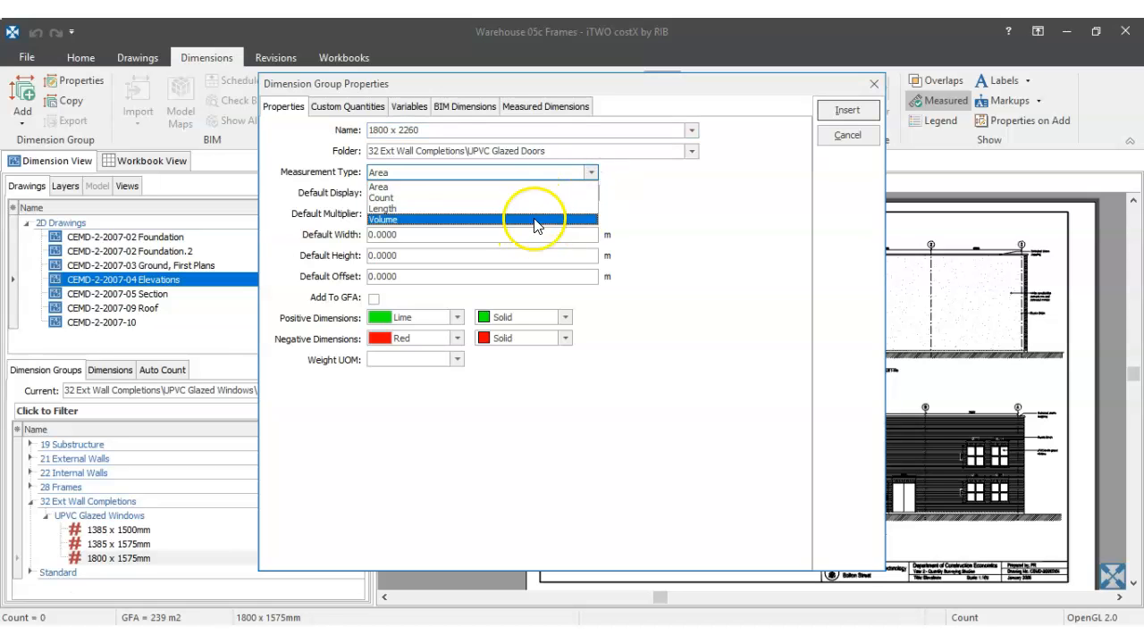
pyautogui.click(534, 198)
pyautogui.click(408, 235)
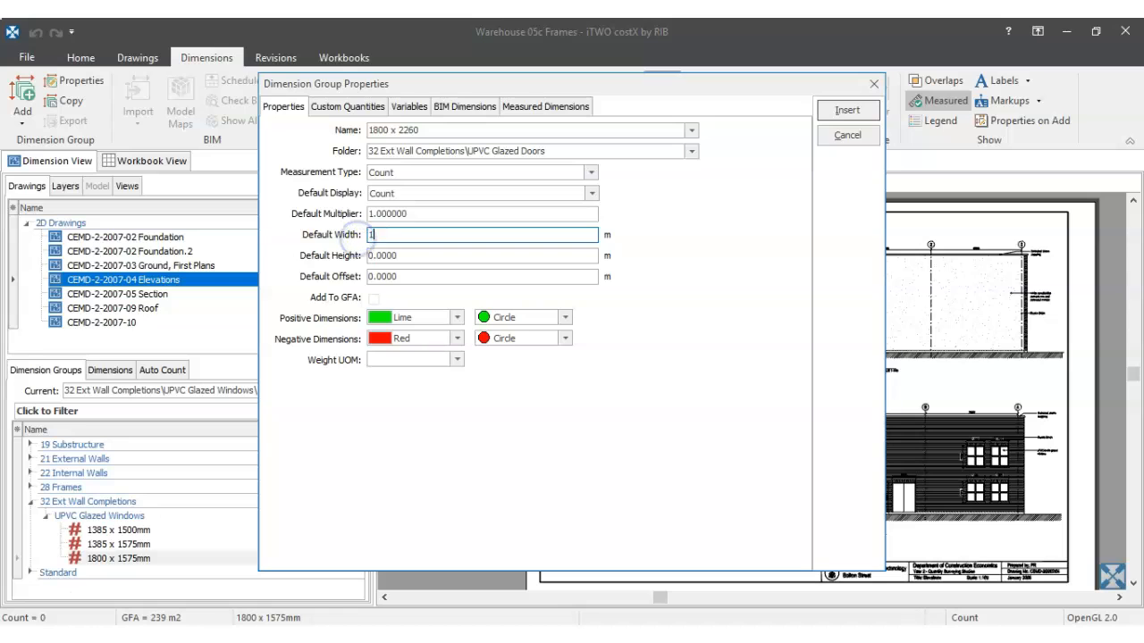
pyautogui.click(394, 257)
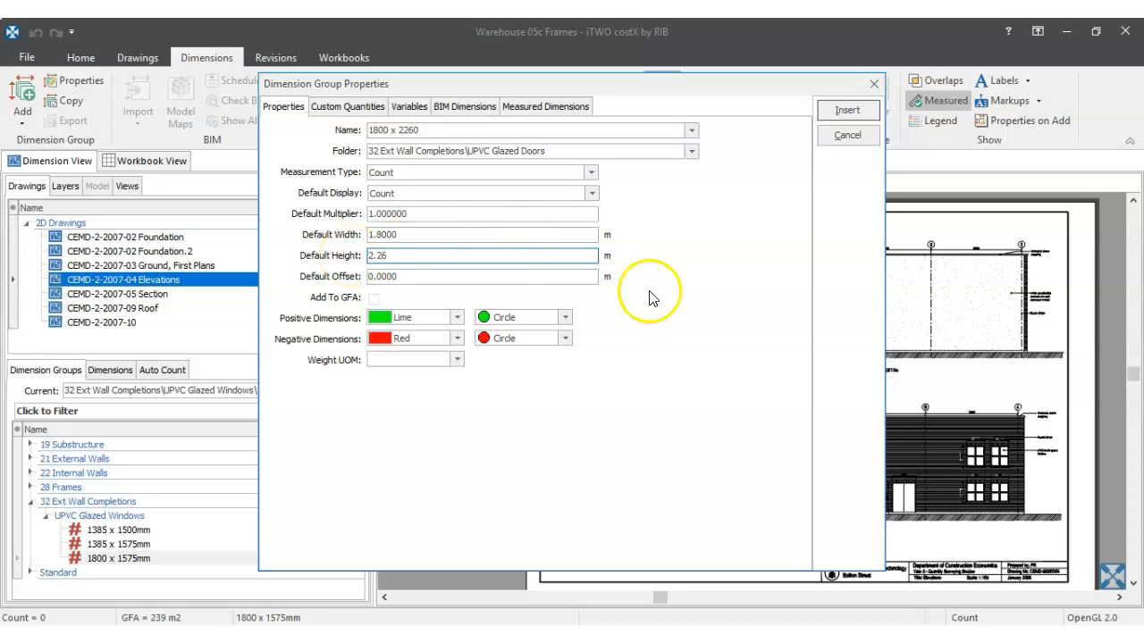
# Step: Colour the glazed door group's positive dimensions Orange and insert the group
pyautogui.click(456, 317)
pyautogui.moveTo(481, 359); pyautogui.dragTo(471, 349)
pyautogui.click(455, 345)
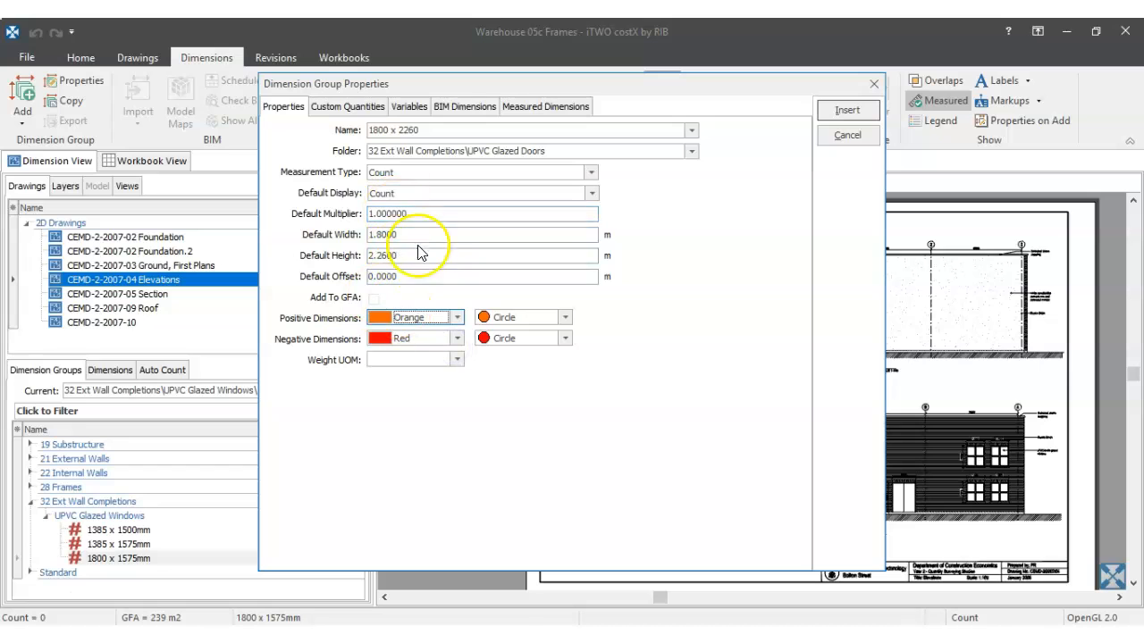
pyautogui.click(385, 236)
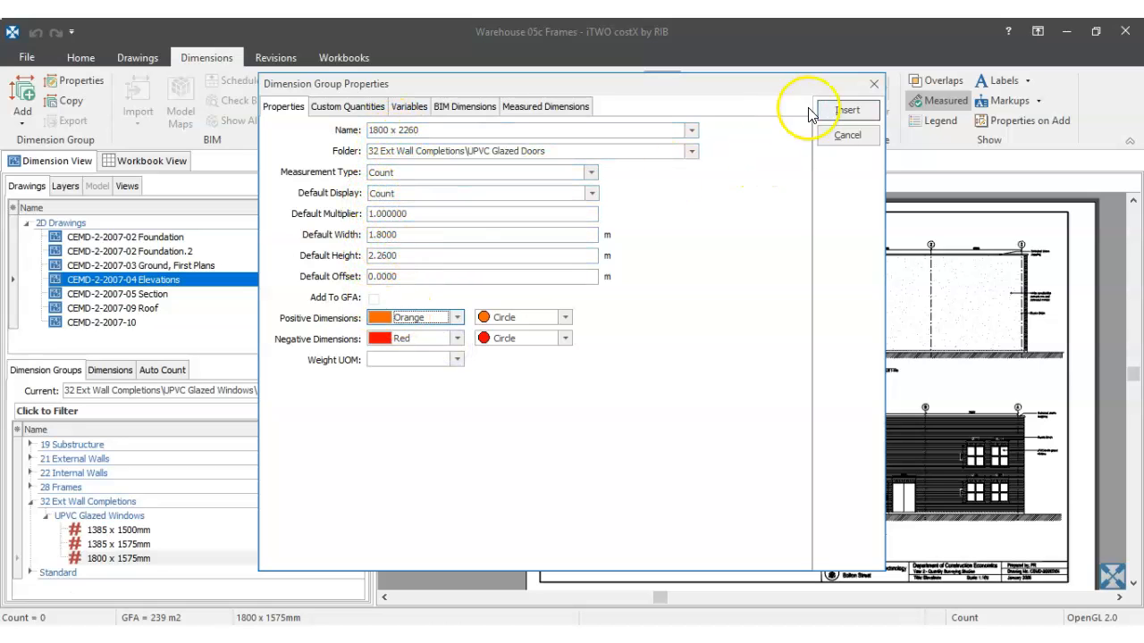
pyautogui.click(846, 110)
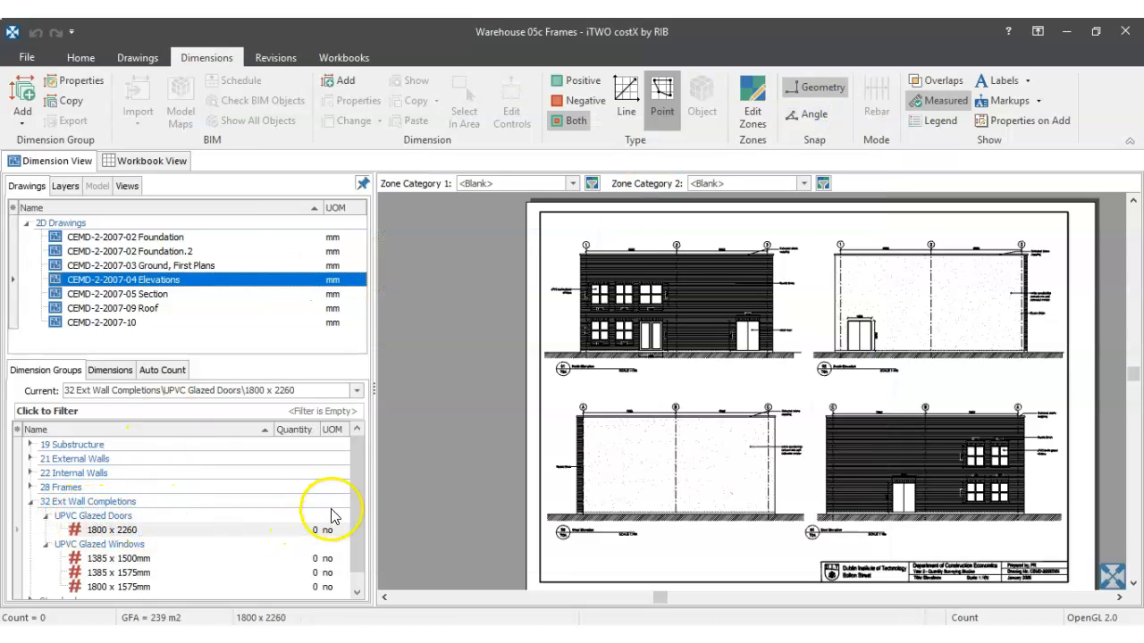
# Step: Start another dimension group named 1800 x 2260mm in the folder 32 Ext Wall Completions\Steel Doors
pyautogui.click(356, 538)
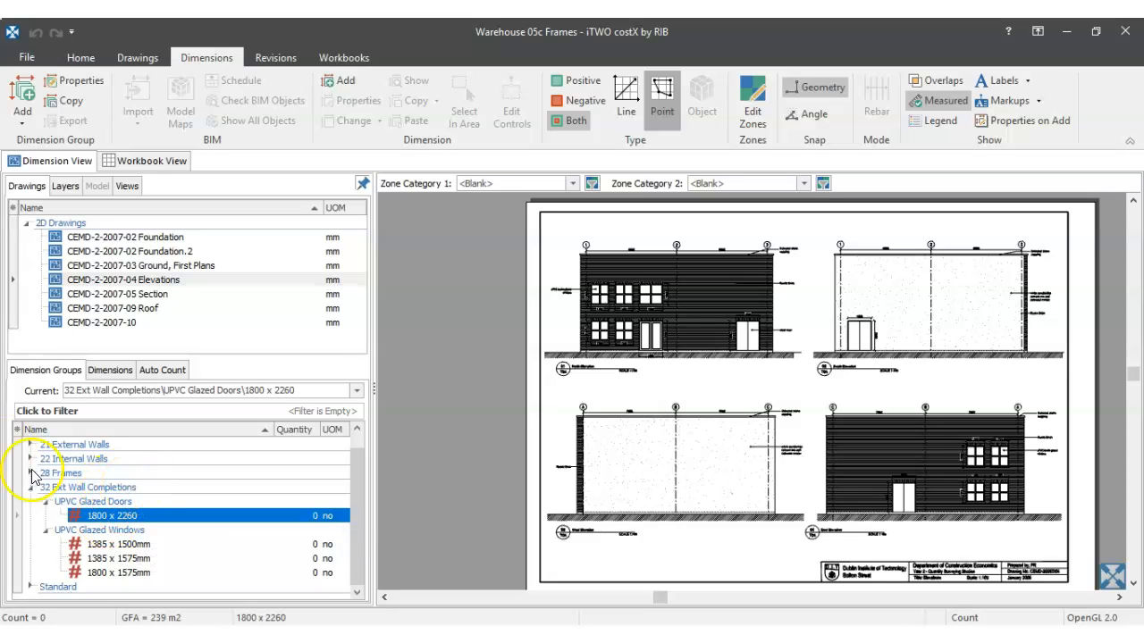
pyautogui.click(22, 123)
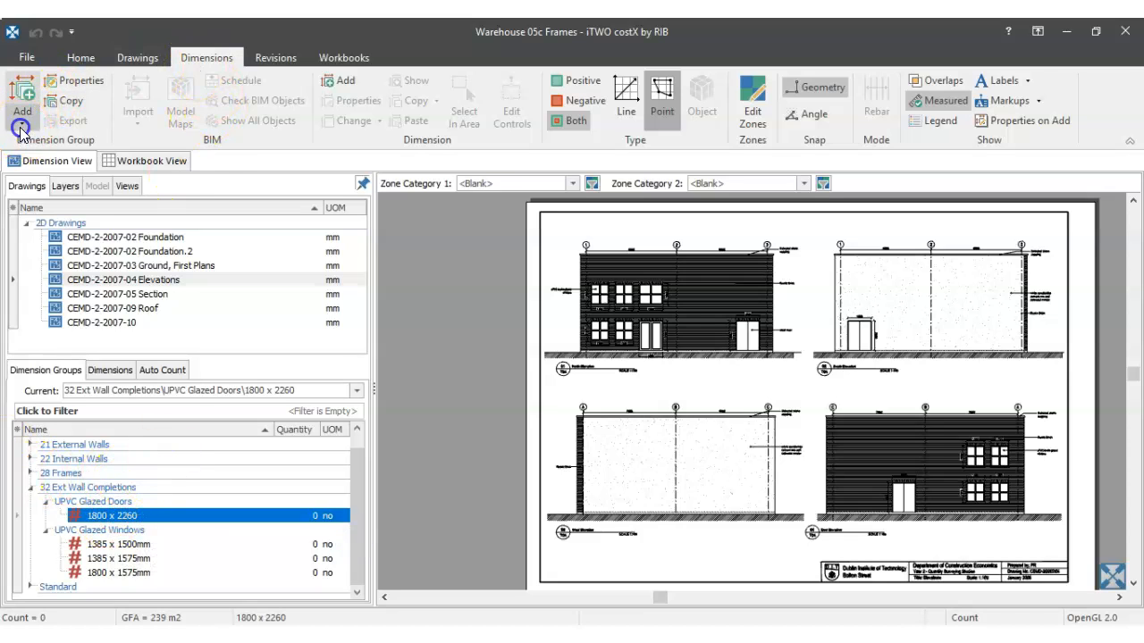
pyautogui.click(36, 139)
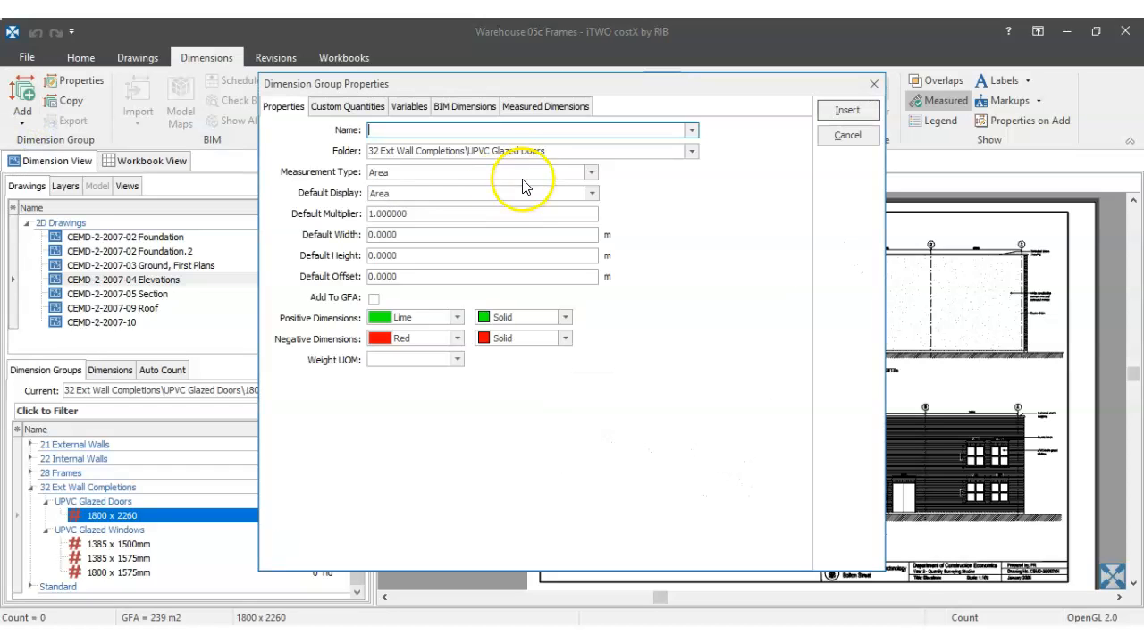
pyautogui.click(502, 152)
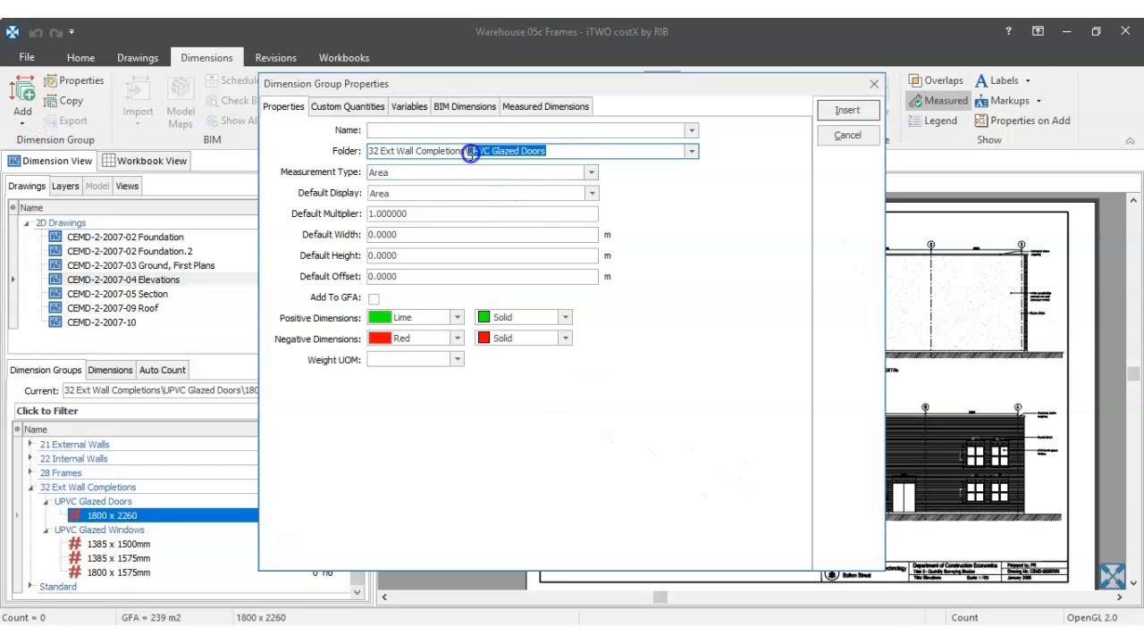
pyautogui.write('Stee')
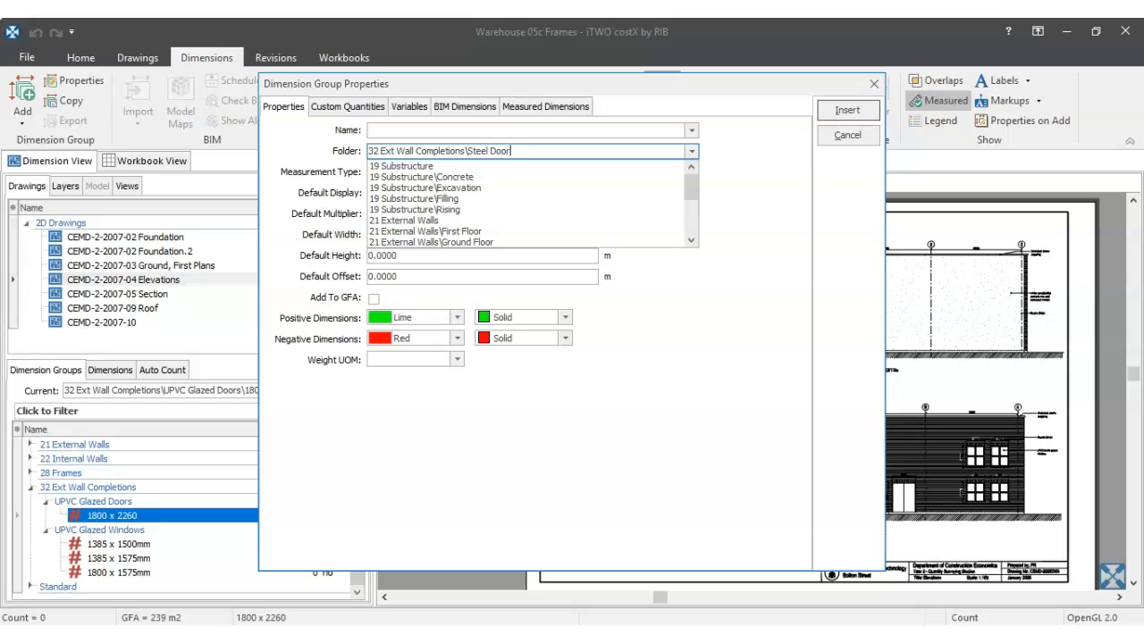
pyautogui.click(480, 131)
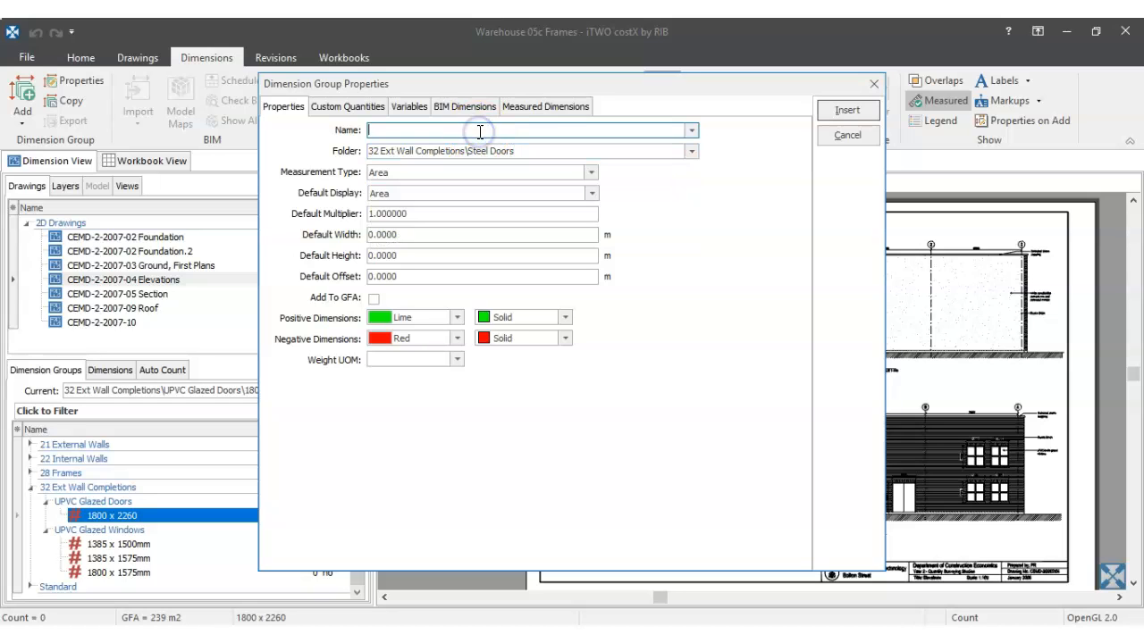
pyautogui.write('1800 x 2260mm')
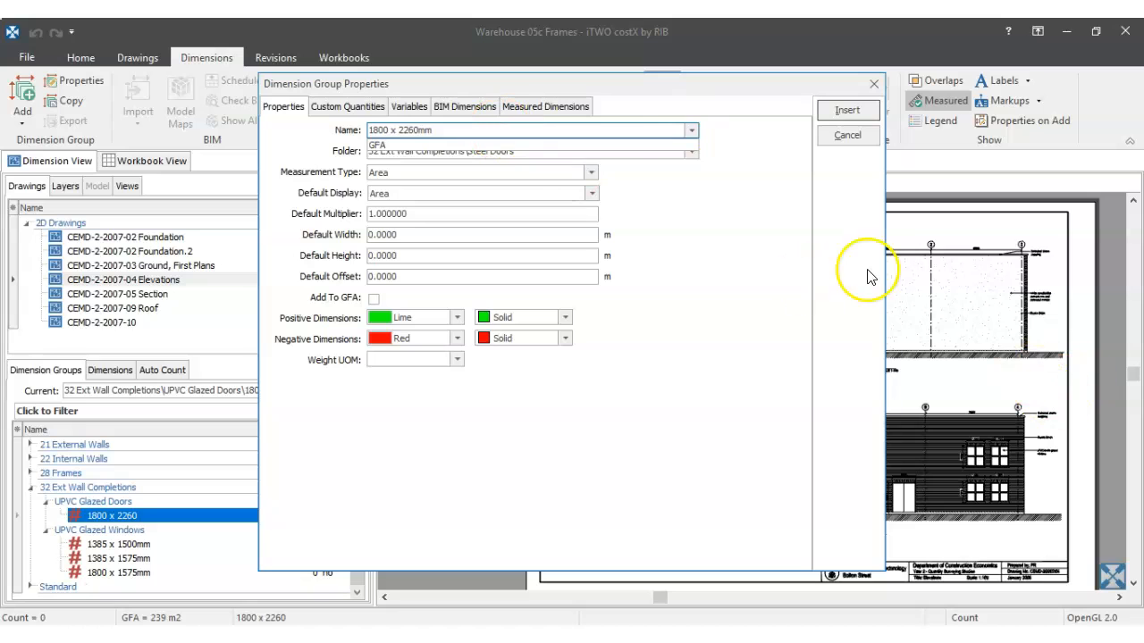
pyautogui.click(747, 243)
# Step: Set the steel door group's measurement type to Count with default width 1.8 m and default height 2.26 m
pyautogui.click(593, 174)
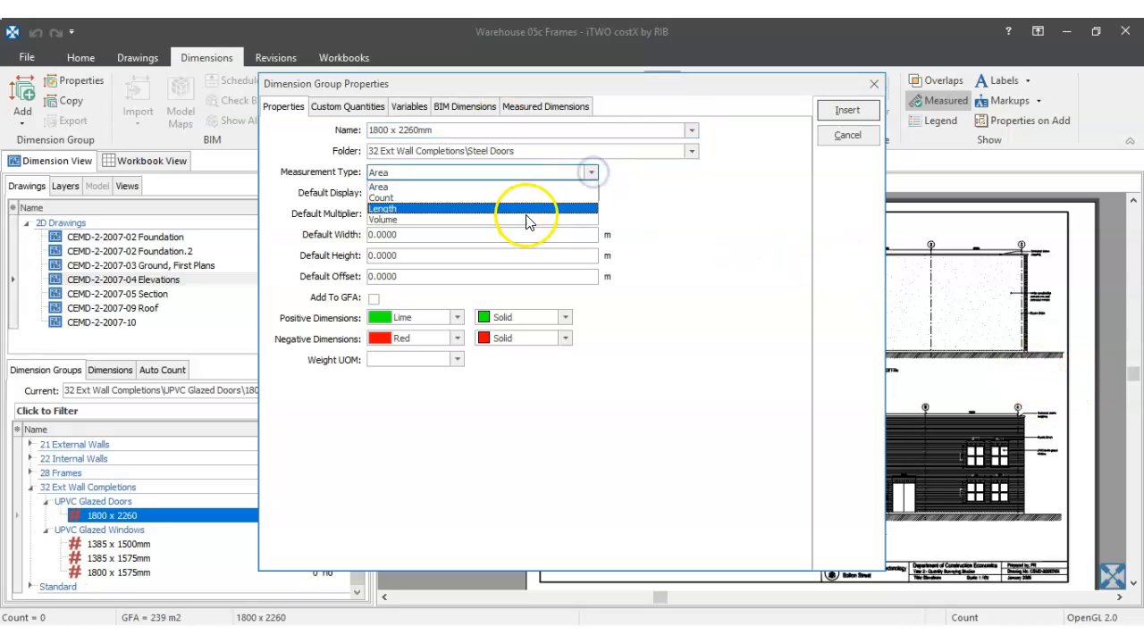
pyautogui.click(527, 195)
pyautogui.click(451, 235)
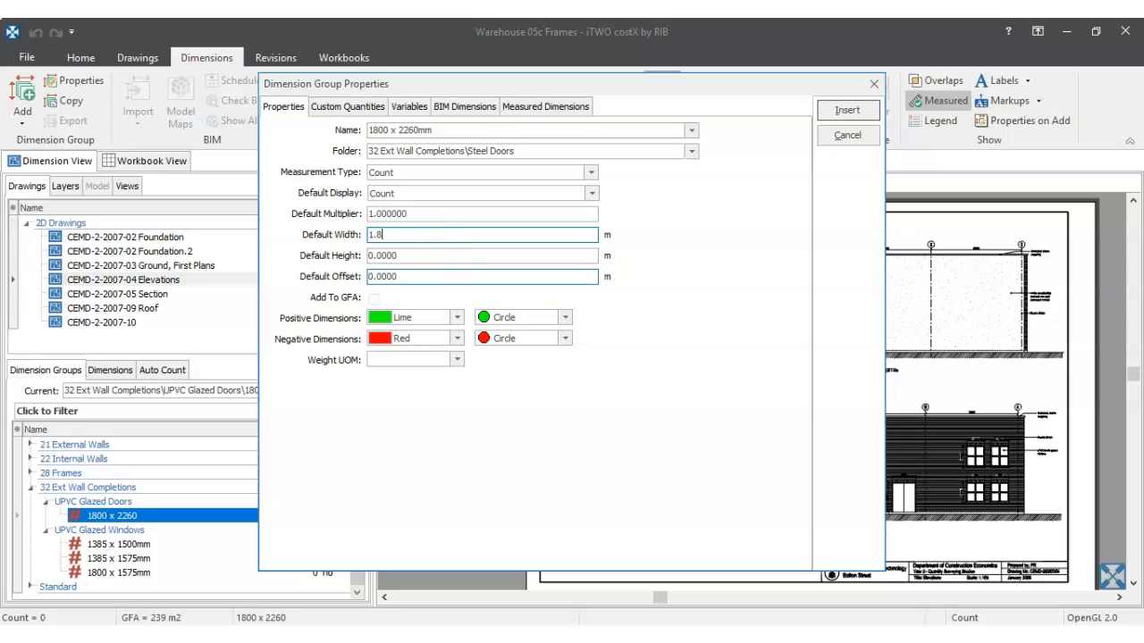
pyautogui.click(404, 256)
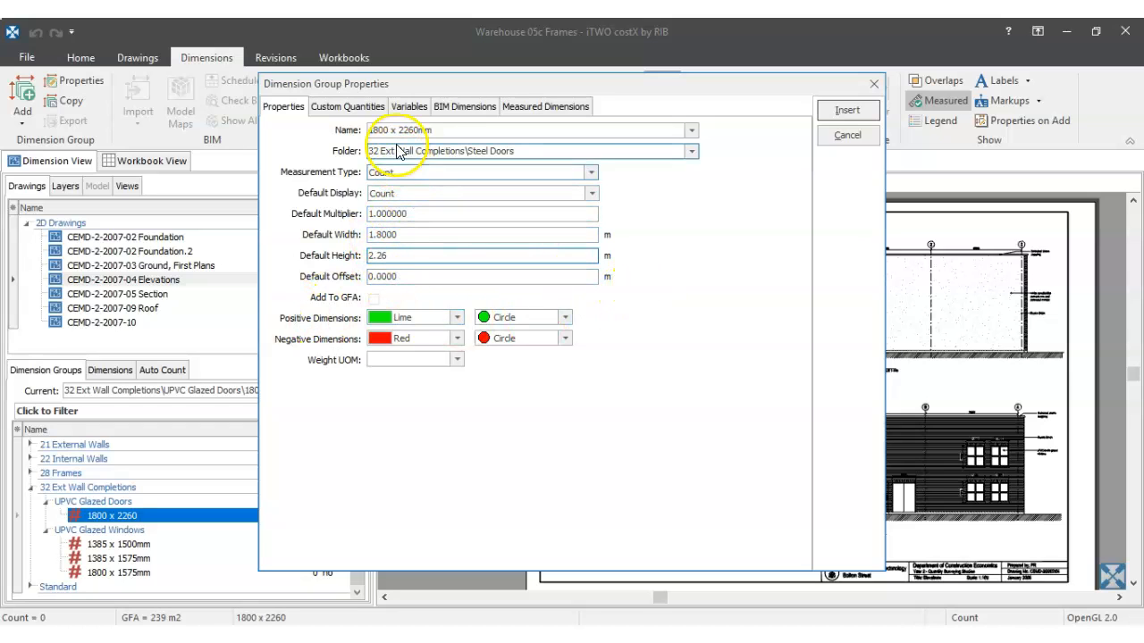
# Step: Colour the steel door group's positive dimensions Purple and insert the group
pyautogui.click(456, 317)
pyautogui.moveTo(483, 369); pyautogui.dragTo(483, 409)
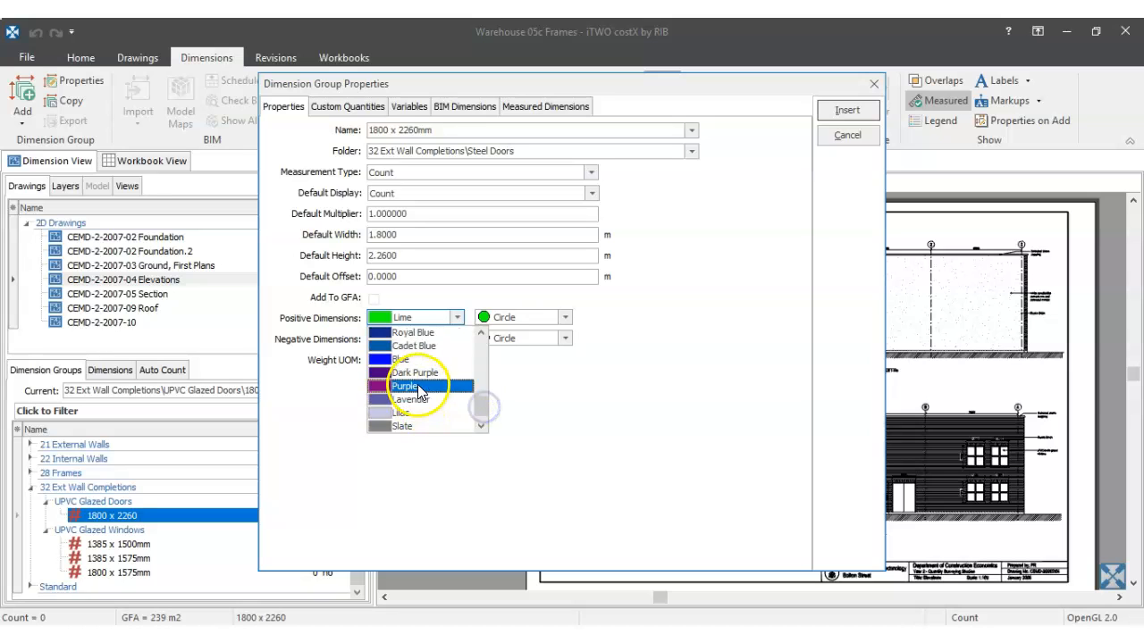
pyautogui.click(406, 386)
pyautogui.click(848, 110)
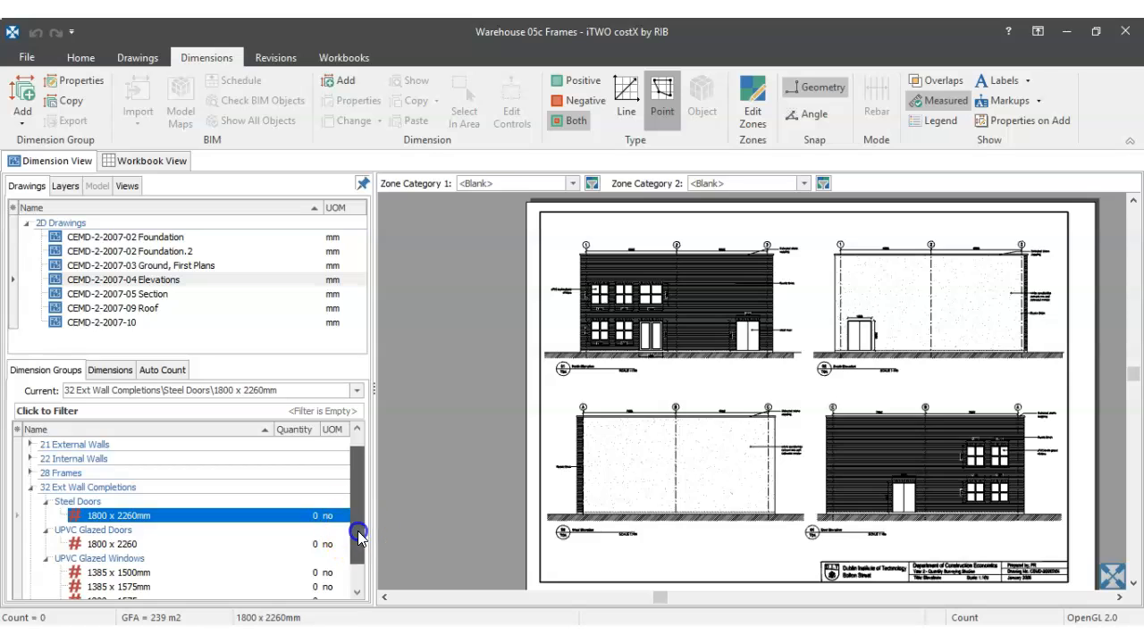
# Step: Count the steel doors on the North, South and East Elevations in the Steel Doors 1800 x 2260mm group
pyautogui.scroll(-1, 360, 532)
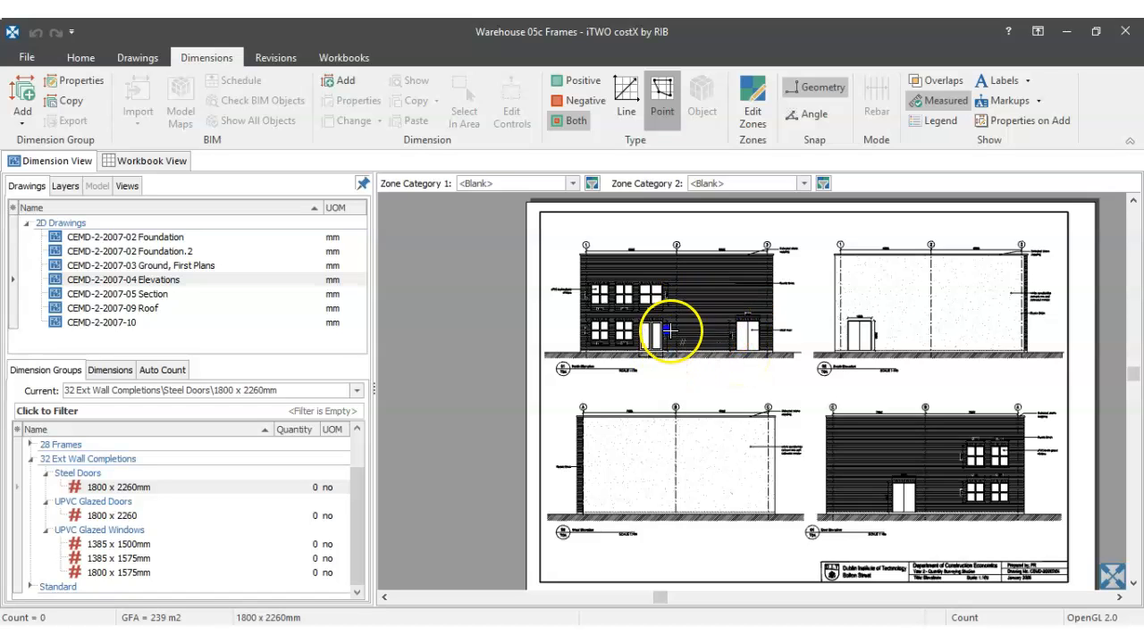
pyautogui.click(102, 487)
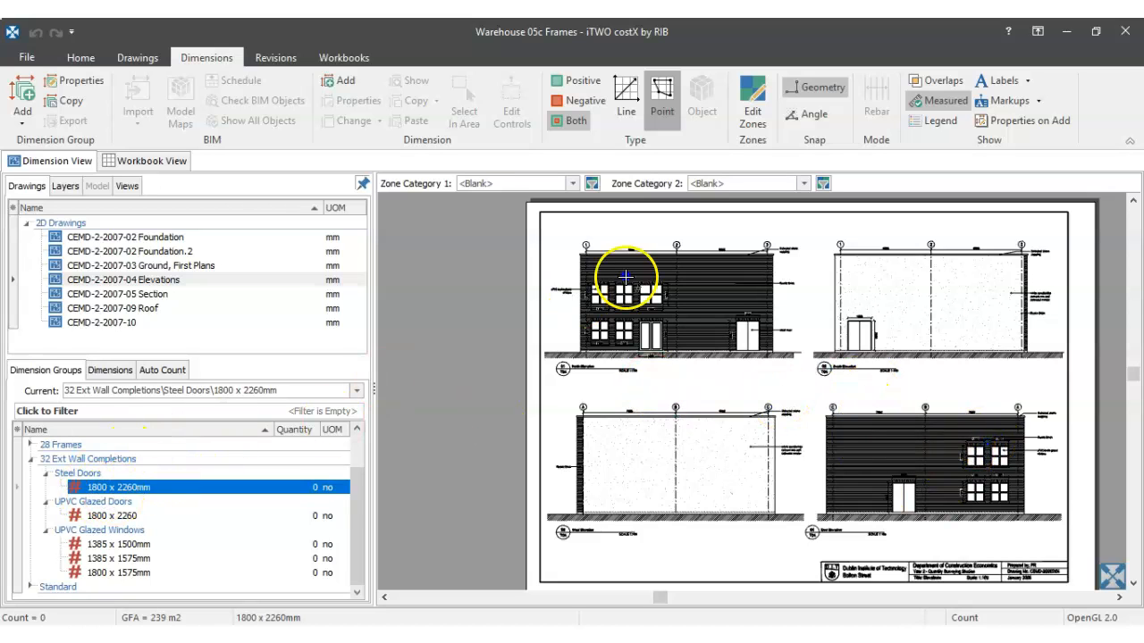
pyautogui.scroll(5, 858, 340)
pyautogui.click(863, 339)
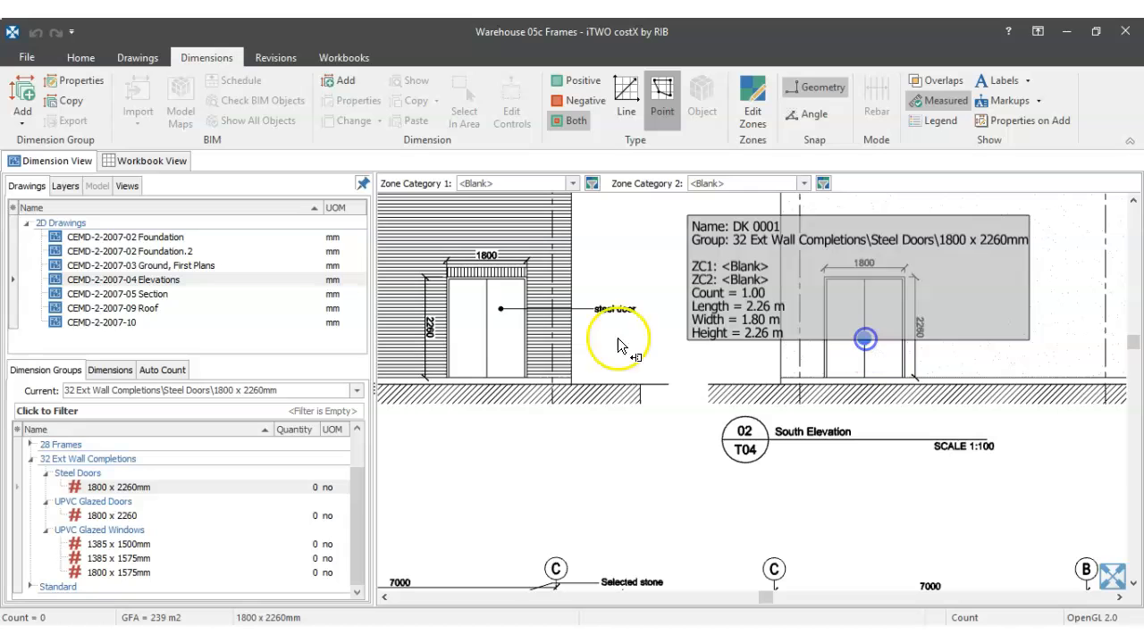
pyautogui.scroll(-5, 572, 447)
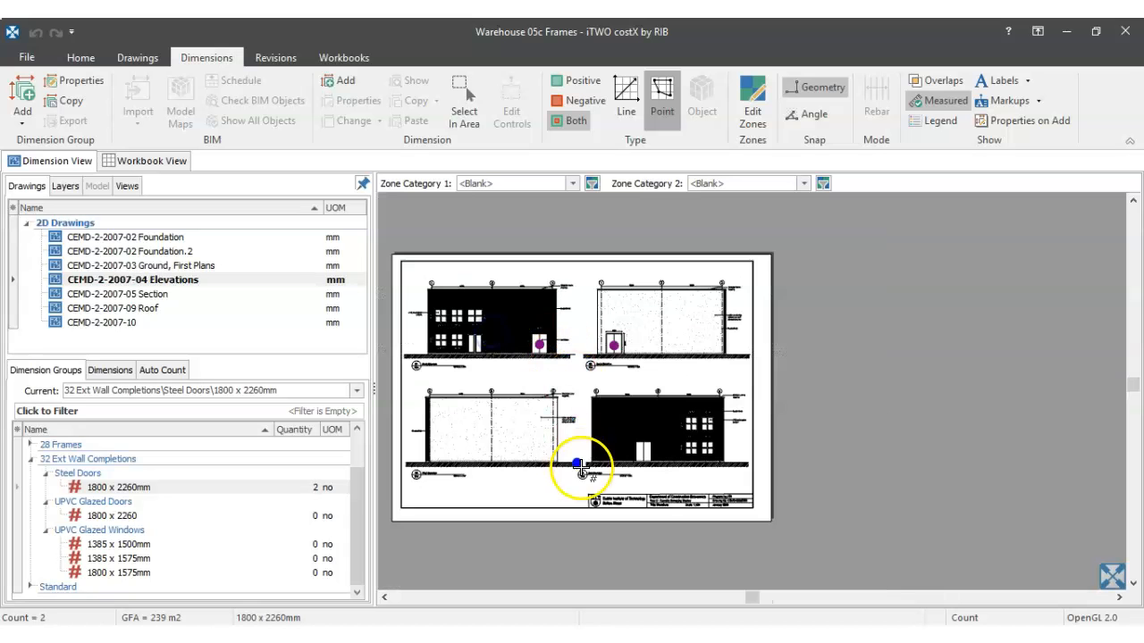
pyautogui.scroll(5, 640, 460)
pyautogui.click(639, 452)
pyautogui.scroll(3, 639, 452)
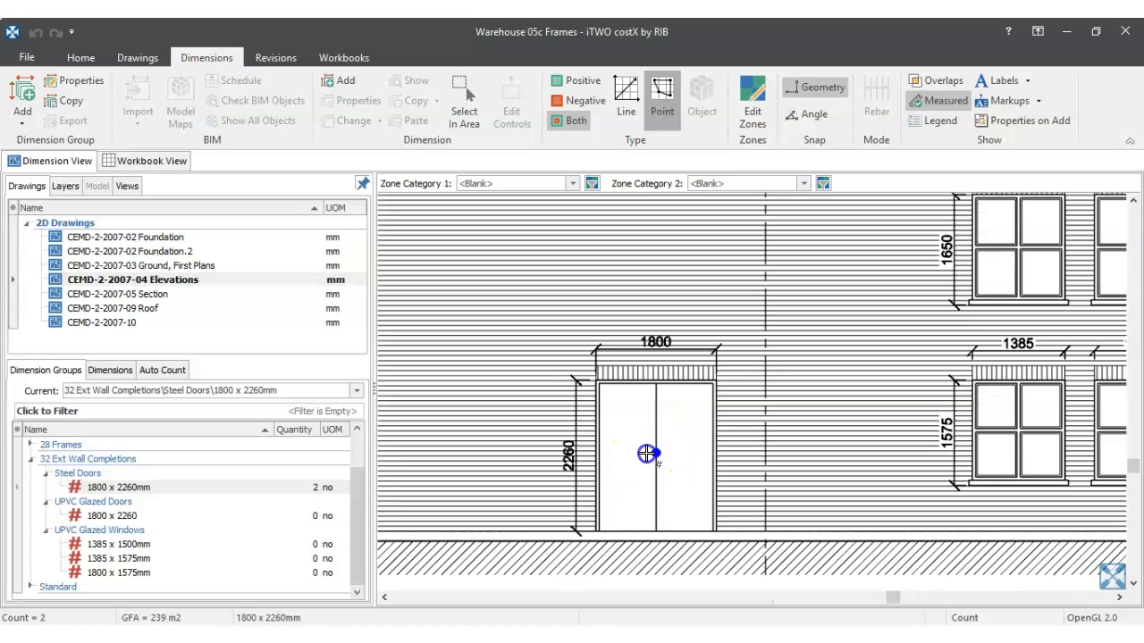
pyautogui.click(647, 454)
pyautogui.scroll(-5, 647, 454)
# Step: Count the glazed double door on the North Elevation in the UPVC Glazed Doors 1800 x 2260 group
pyautogui.click(134, 516)
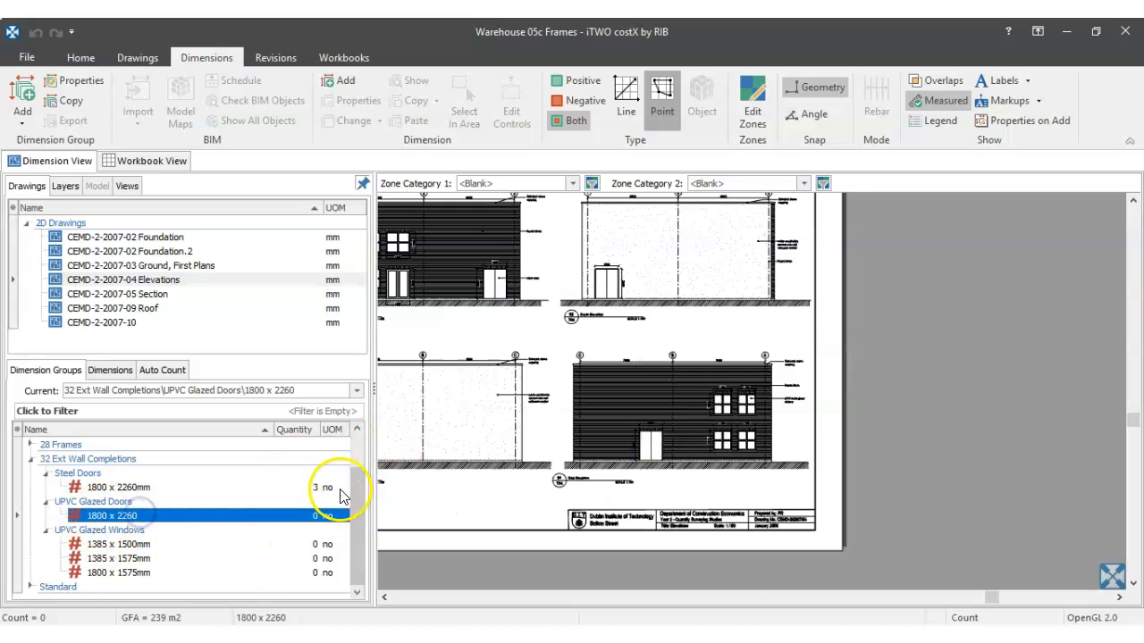
pyautogui.scroll(-2, 479, 302)
pyautogui.moveTo(444, 302); pyautogui.dragTo(538, 309)
pyautogui.scroll(1, 538, 308)
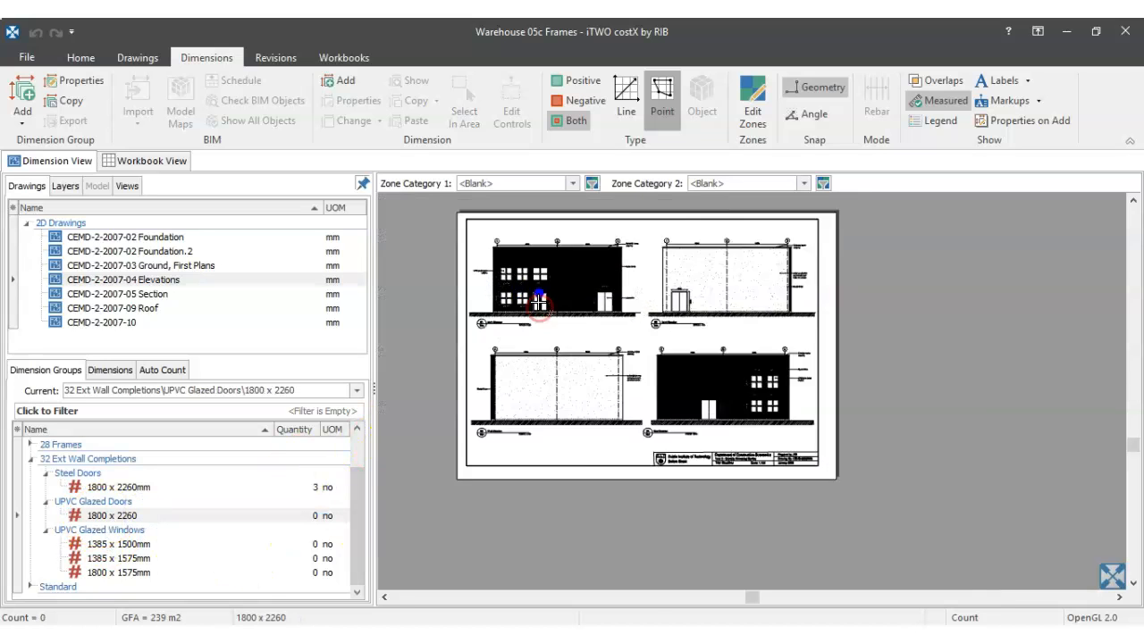
pyautogui.scroll(3, 539, 304)
pyautogui.scroll(3, 542, 301)
pyautogui.click(542, 301)
pyautogui.scroll(-4, 542, 301)
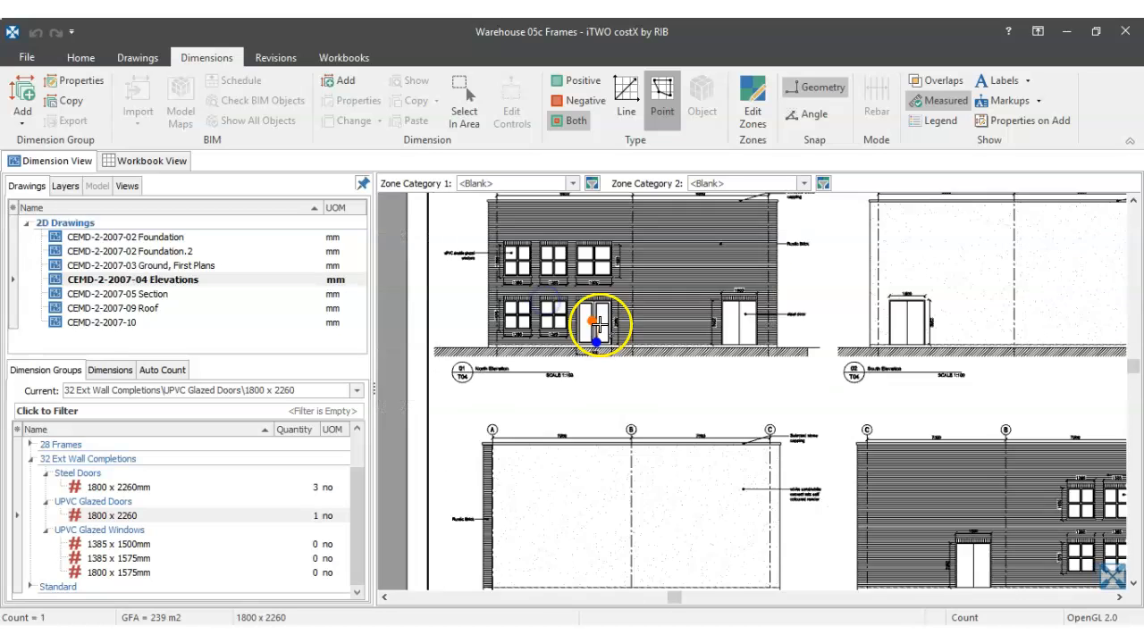
pyautogui.click(111, 517)
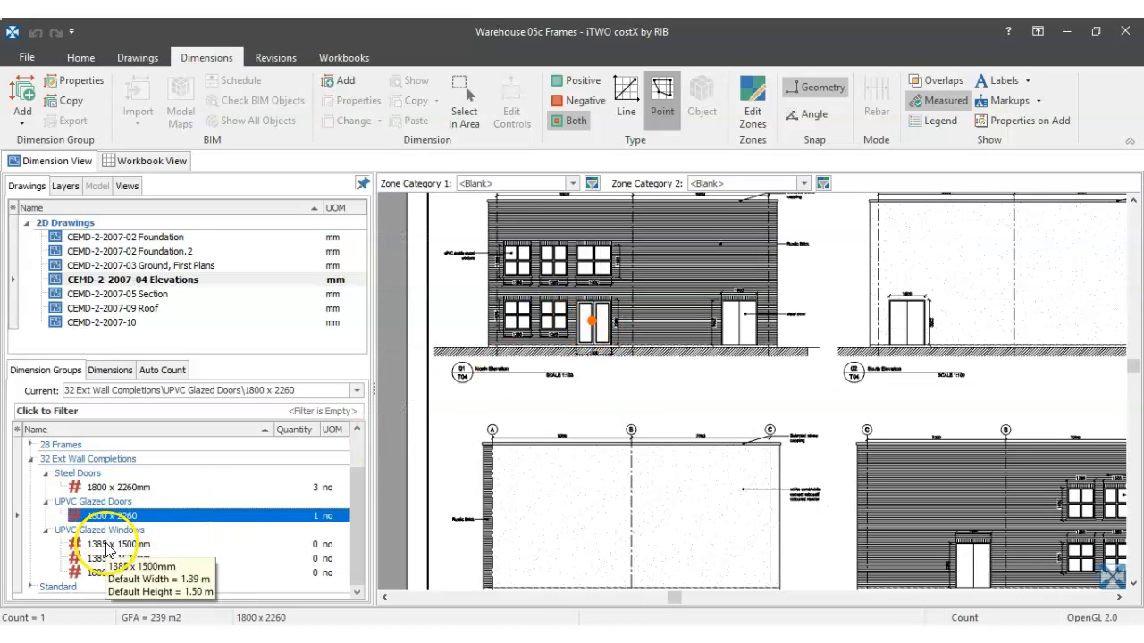
# Step: Count the two ground-floor windows on the North Elevation in the UPVC Glazed Windows 1385 x 1500mm group
pyautogui.click(109, 544)
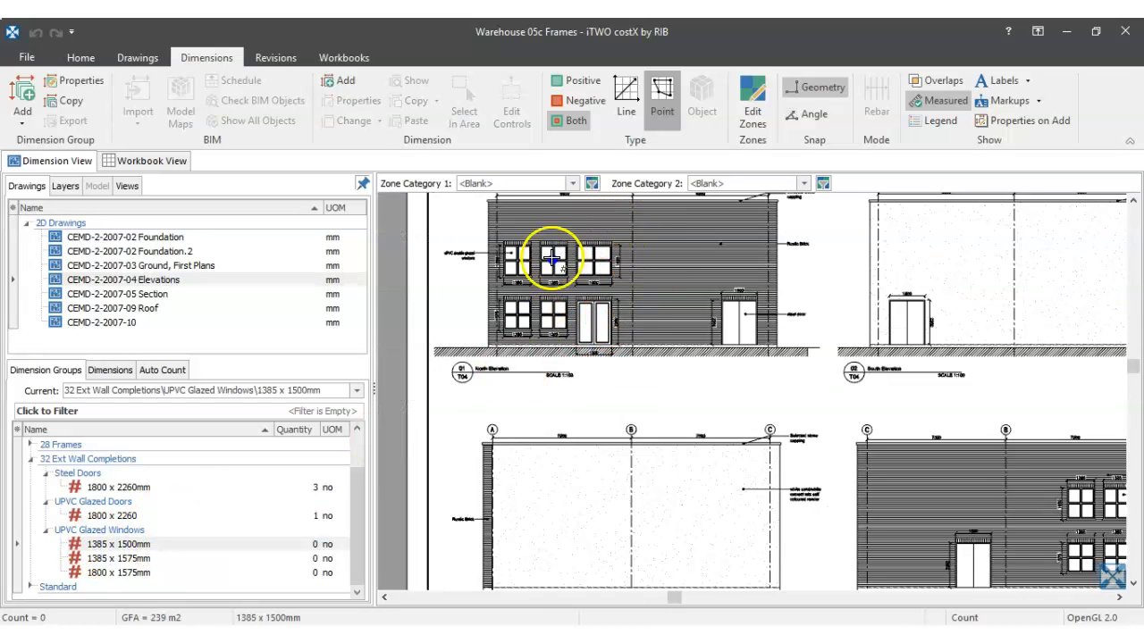
pyautogui.scroll(4, 511, 267)
pyautogui.scroll(-4, 510, 268)
pyautogui.scroll(4, 510, 345)
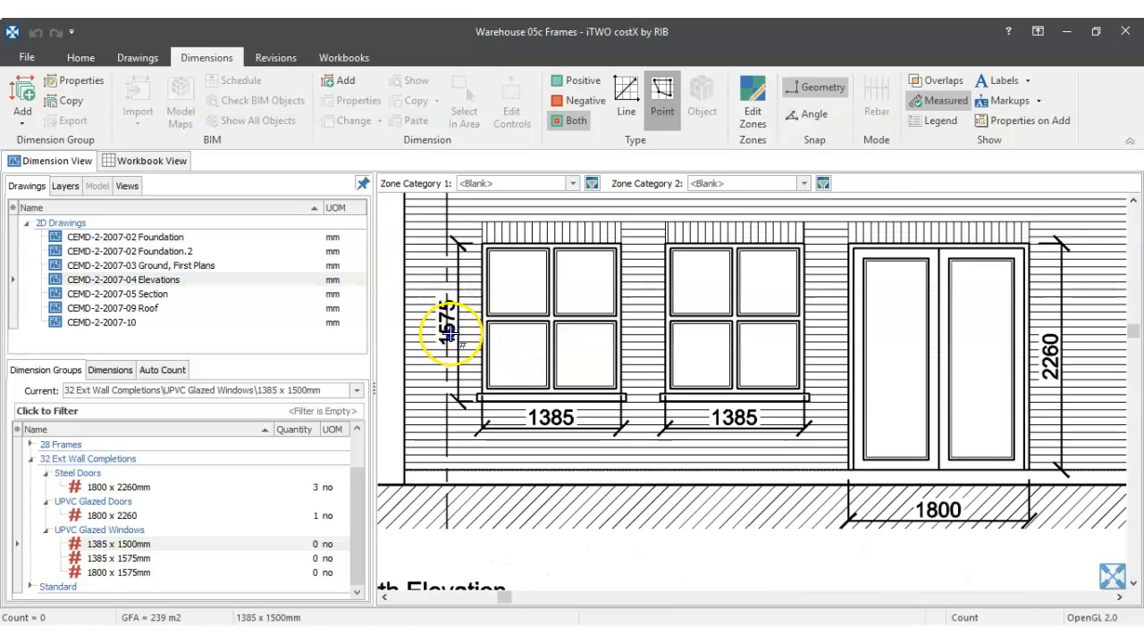
pyautogui.scroll(1, 474, 420)
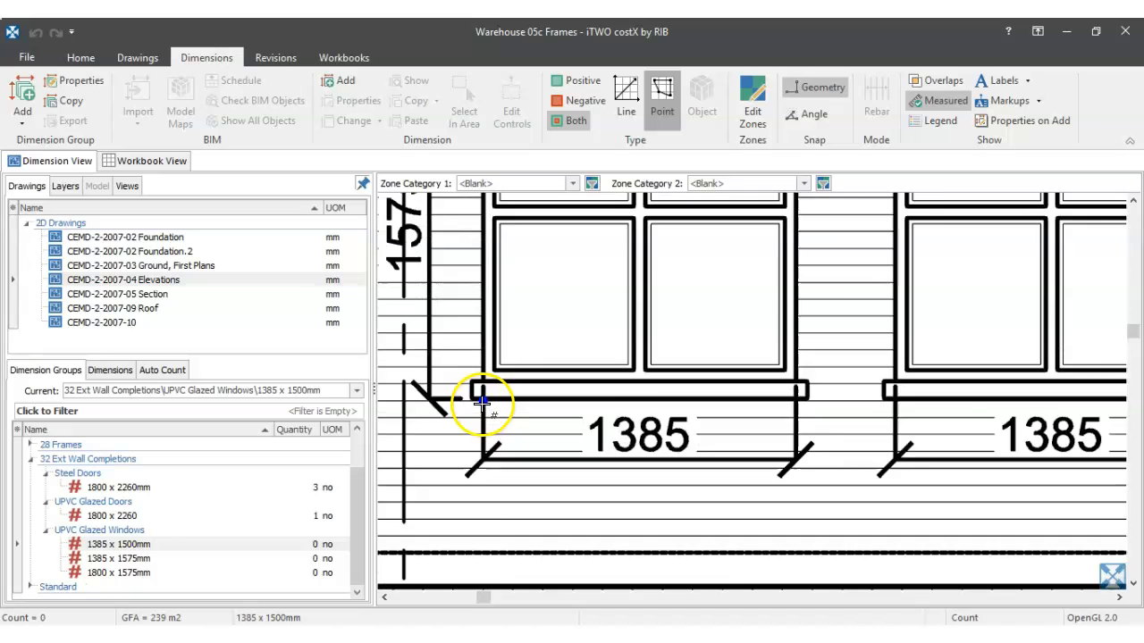
pyautogui.scroll(-3, 459, 363)
pyautogui.scroll(1, 520, 300)
pyautogui.click(523, 300)
pyautogui.click(644, 304)
# Step: Add the two ground-floor windows on the East Elevation to the 1385 x 1500mm window count
pyautogui.scroll(-2, 670, 376)
pyautogui.scroll(1, 687, 435)
pyautogui.moveTo(687, 434); pyautogui.dragTo(687, 63)
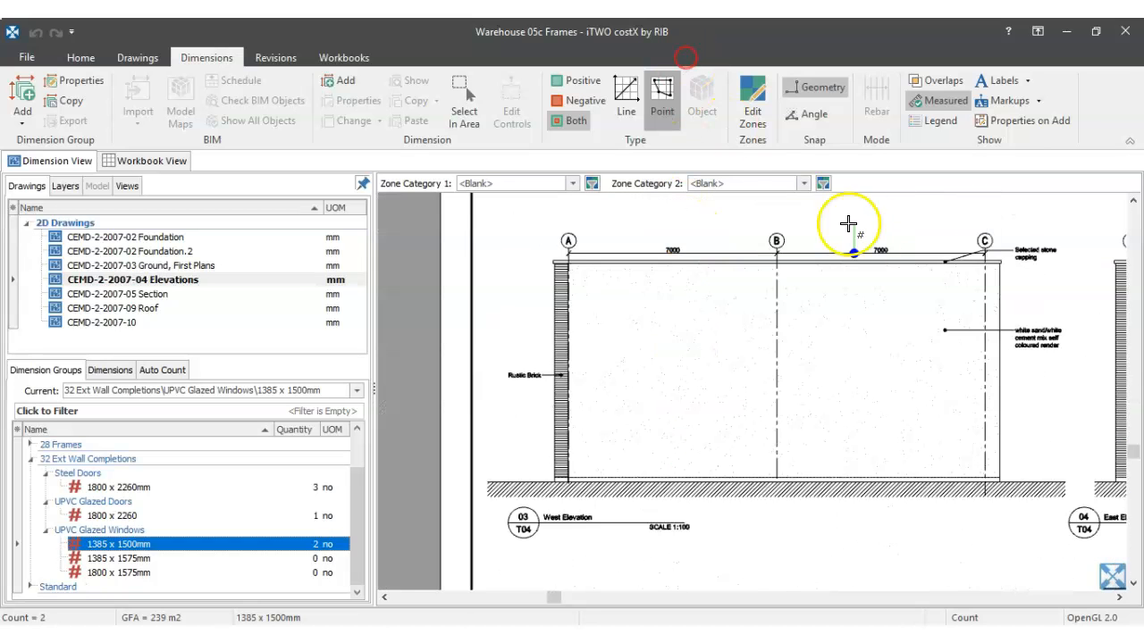
pyautogui.scroll(-4, 946, 248)
pyautogui.moveTo(1001, 250); pyautogui.dragTo(684, 325)
pyautogui.scroll(4, 698, 349)
pyautogui.click(706, 331)
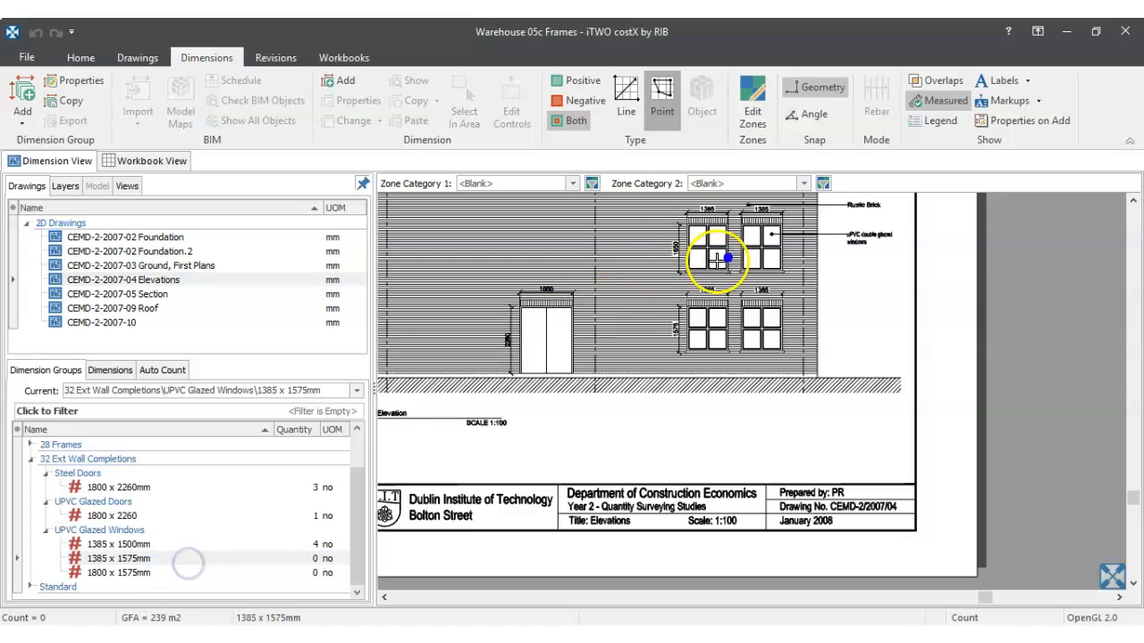
# Step: Count the 1385 mm wide upper-floor windows on the East and North Elevations in the 1385 x 1575mm group
pyautogui.click(762, 247)
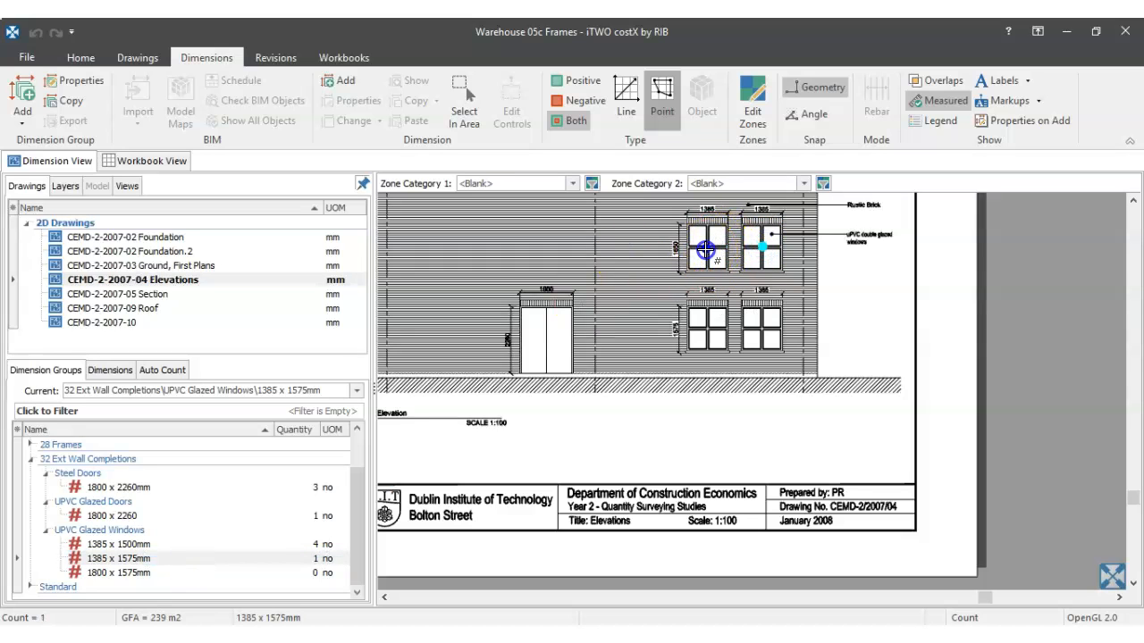
pyautogui.scroll(-2, 705, 255)
pyautogui.moveTo(609, 284); pyautogui.dragTo(671, 375)
pyautogui.scroll(-2, 575, 312)
pyautogui.moveTo(506, 286)
pyautogui.mouseDown()
pyautogui.moveTo(527, 305)
pyautogui.moveTo(543, 295)
pyautogui.mouseUp()
pyautogui.scroll(5, 518, 329)
pyautogui.click(538, 329)
# Step: Count the 1800 mm wide upper-floor window on the North Elevation in the 1800 x 1575mm group
pyautogui.click(112, 573)
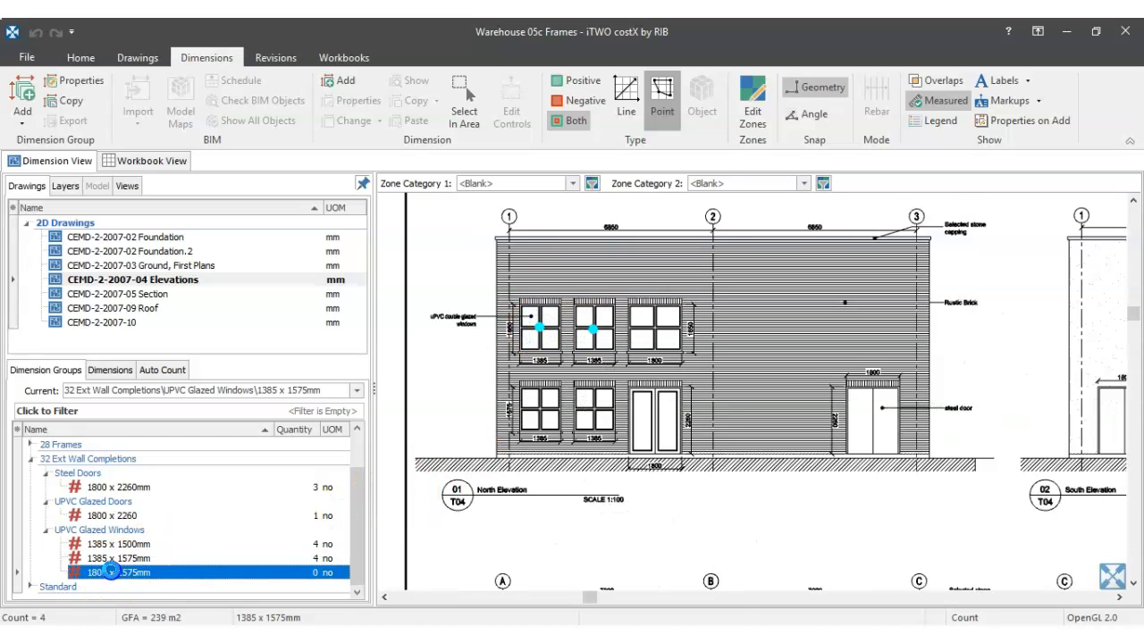
pyautogui.click(654, 329)
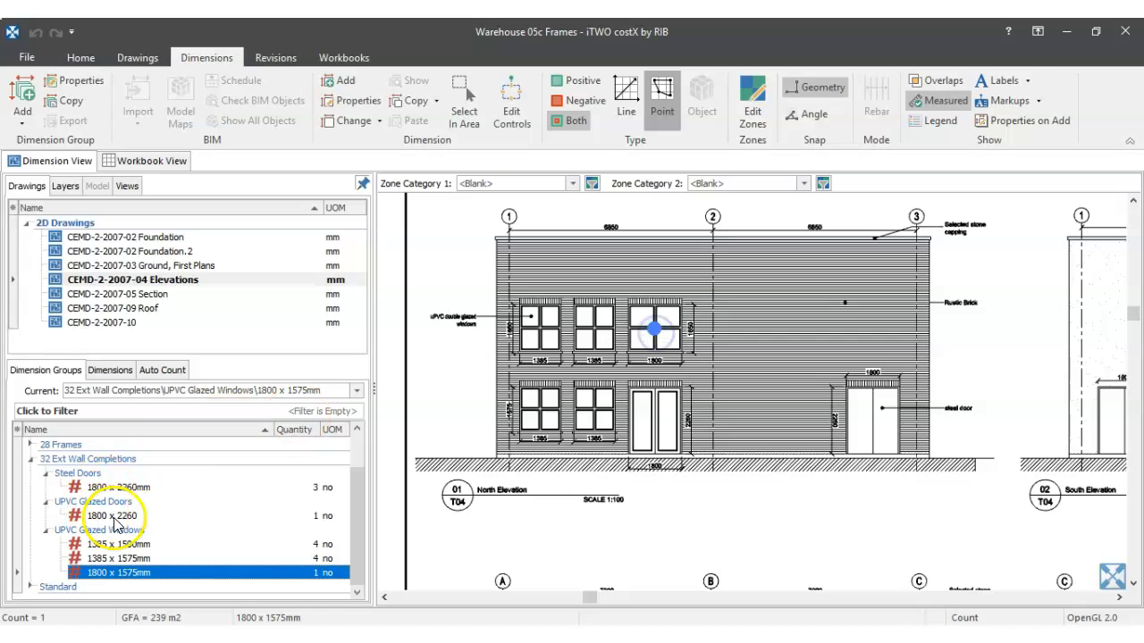
# Step: Display all 32 Ext Wall Completions dimensions together and check their counts and markers across the elevations
pyautogui.click(78, 459)
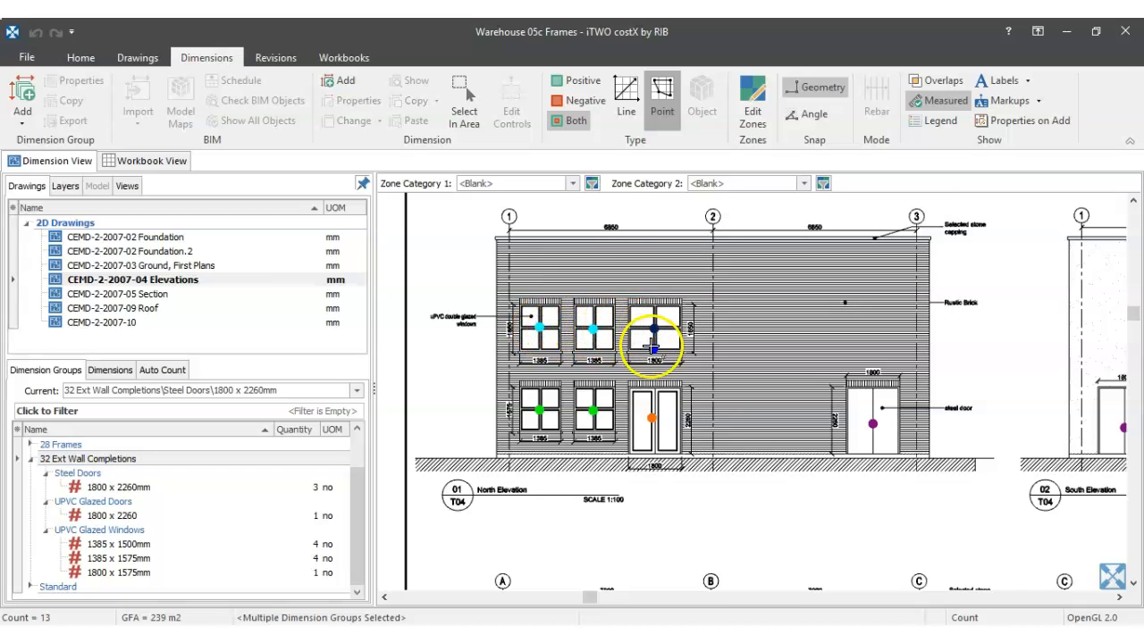
pyautogui.scroll(-3, 815, 402)
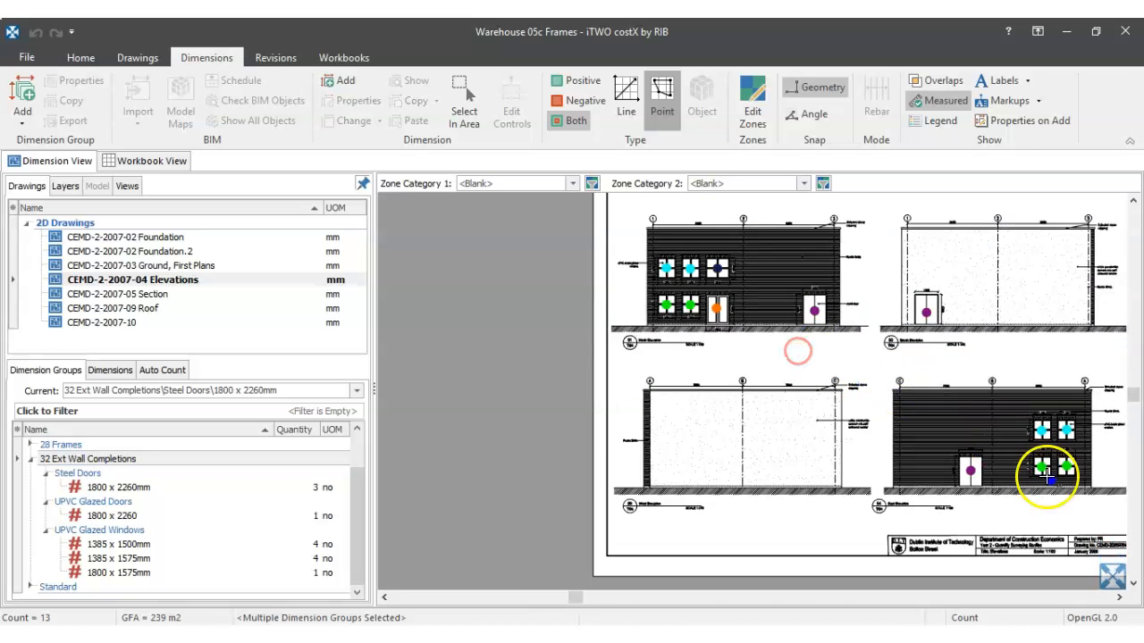
pyautogui.scroll(-2, 748, 359)
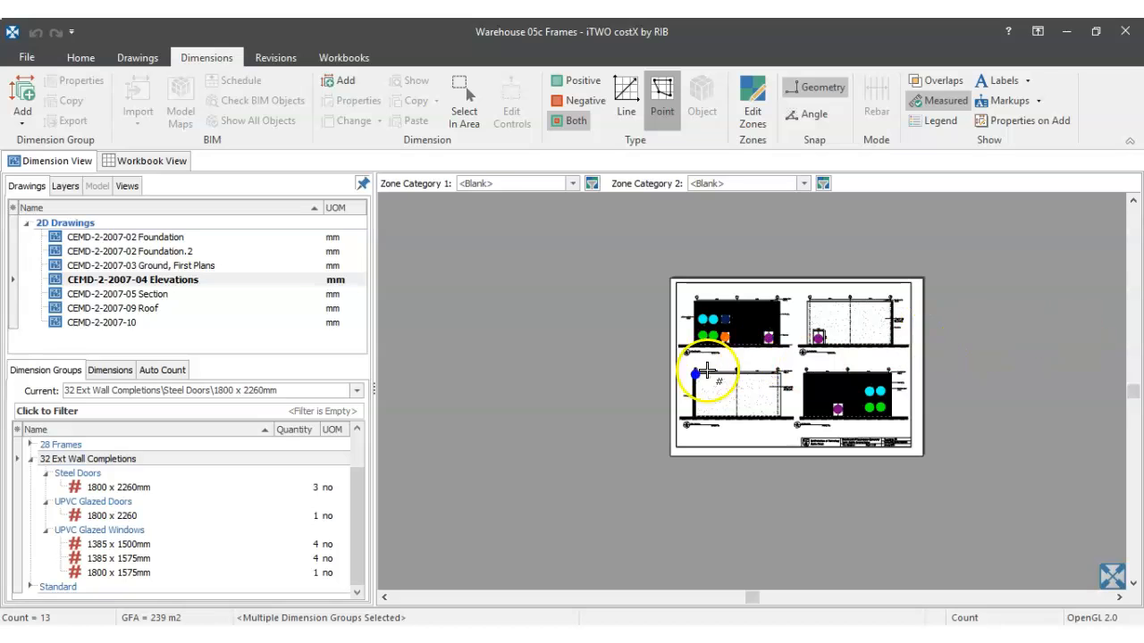
pyautogui.moveTo(231, 499)
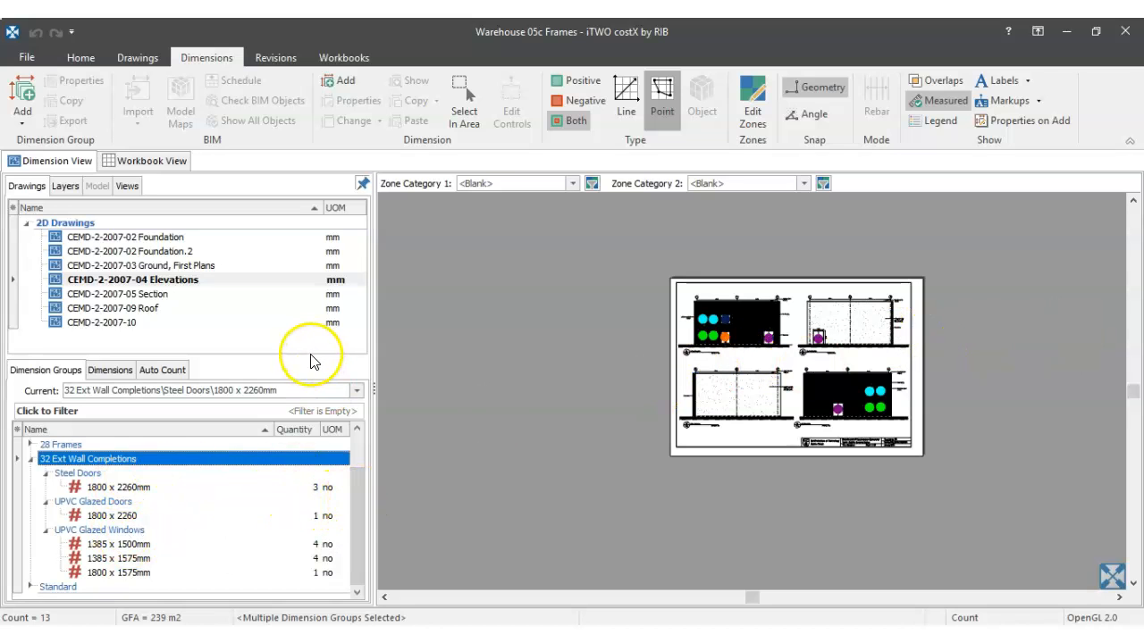
pyautogui.moveTo(312, 335); pyautogui.dragTo(312, 334)
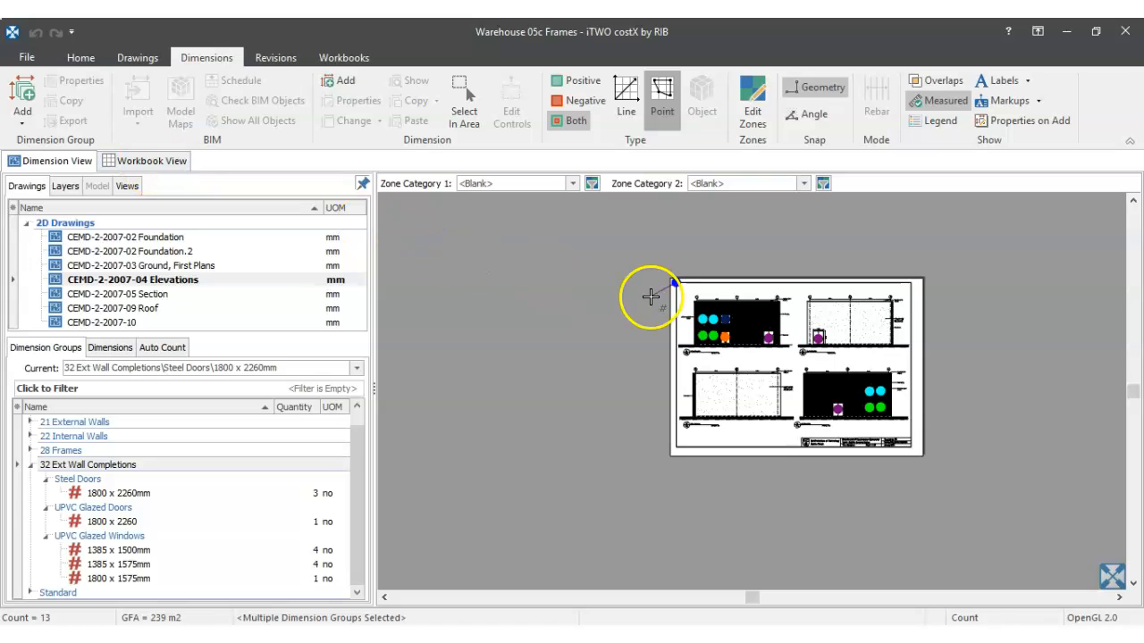
pyautogui.scroll(3, 731, 327)
pyautogui.scroll(-3, 730, 328)
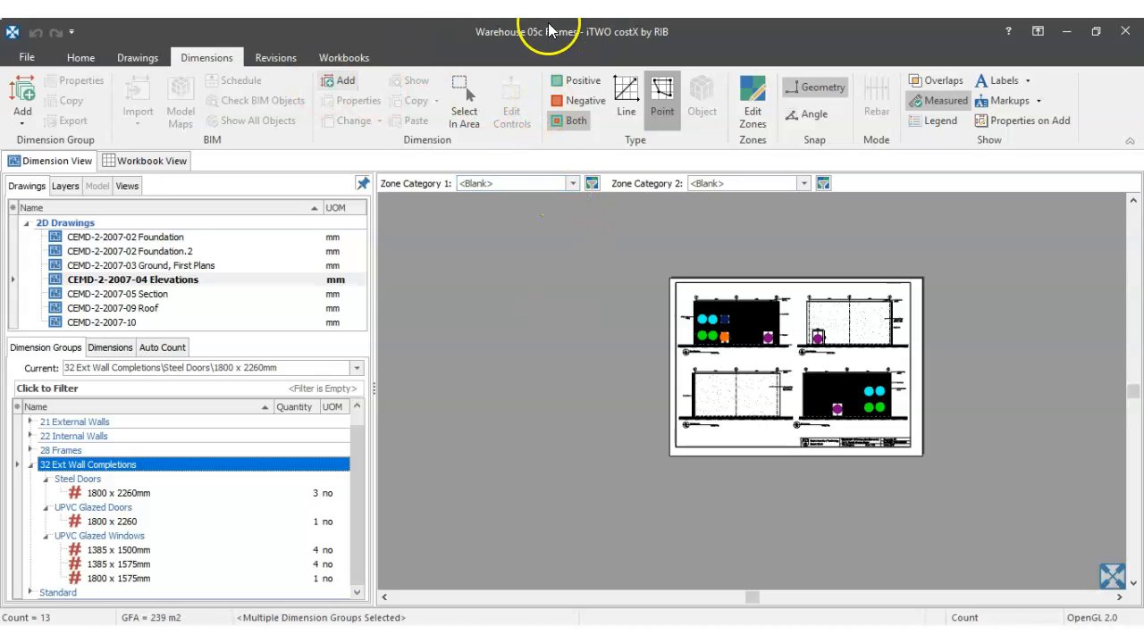
# Step: Rename the building as Warehouse 05d Windows and Doors in its properties
pyautogui.click(28, 57)
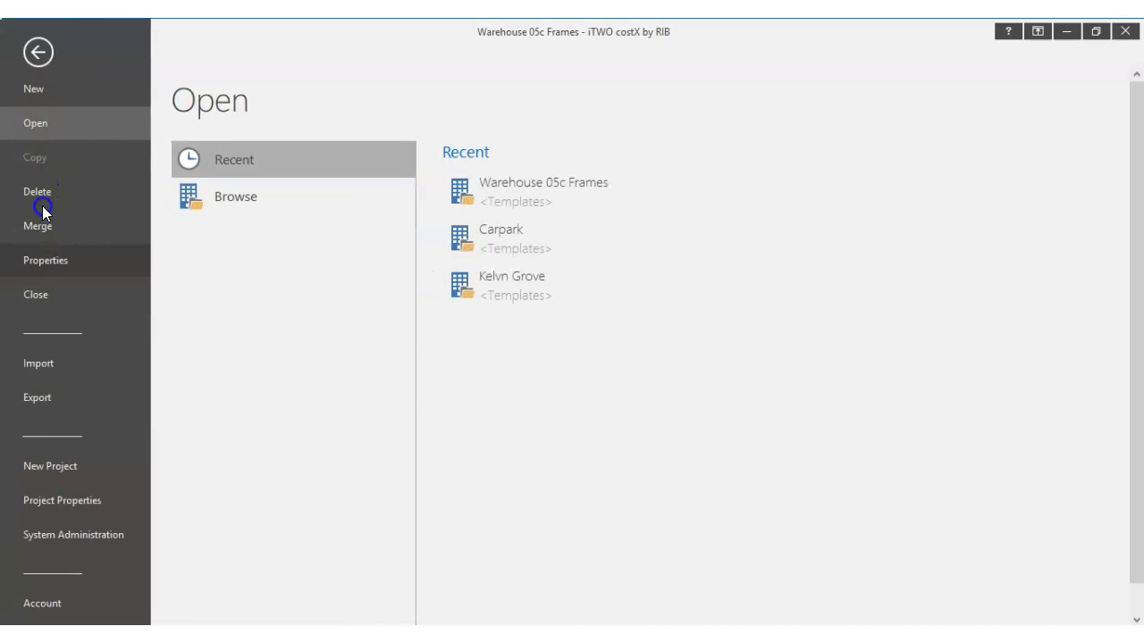
pyautogui.click(46, 258)
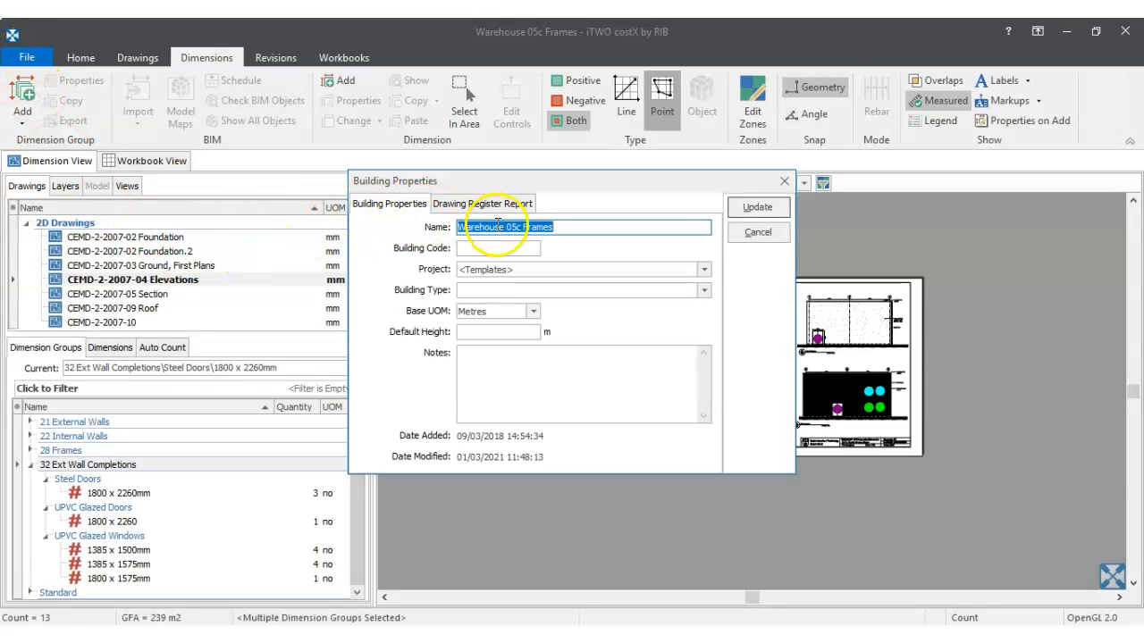
pyautogui.click(497, 225)
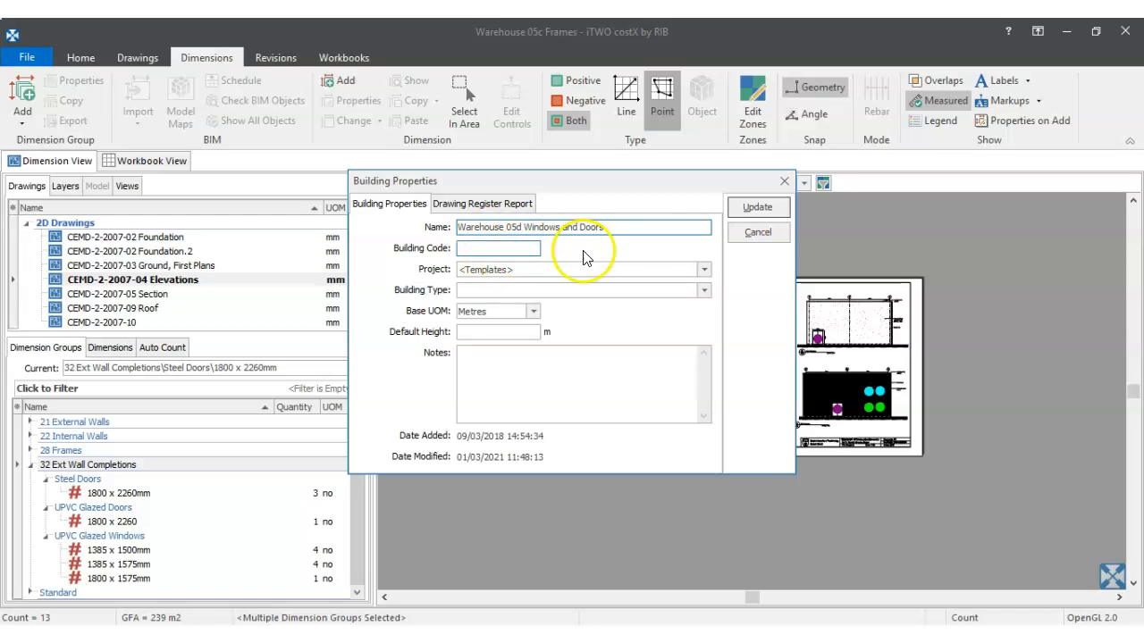
pyautogui.click(756, 209)
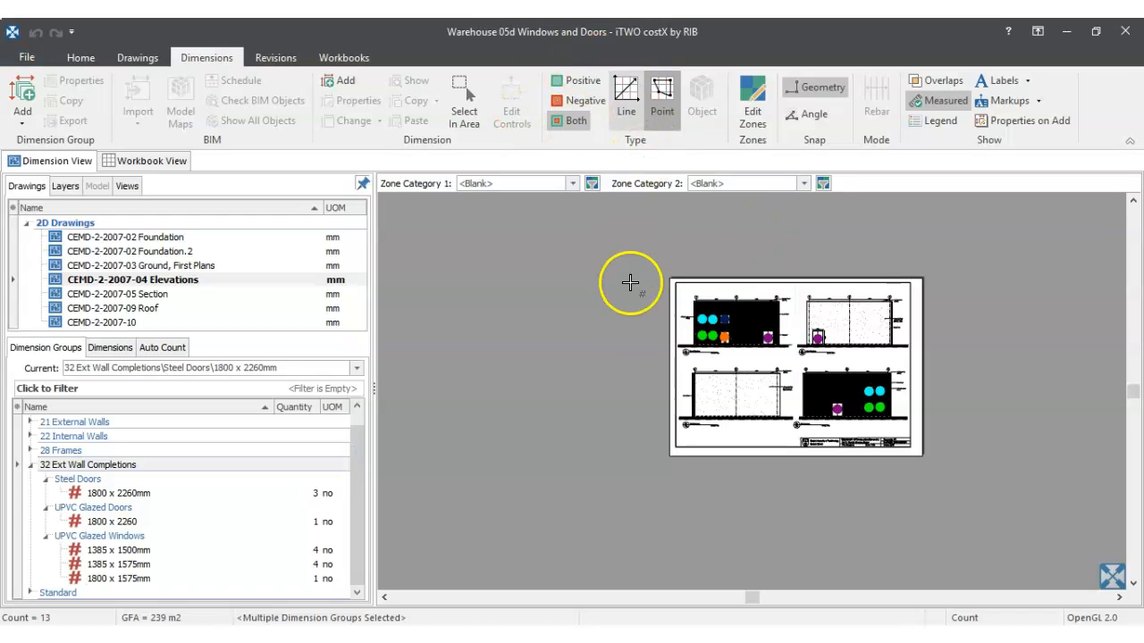
pyautogui.scroll(3, 630, 282)
pyautogui.scroll(2, 549, 280)
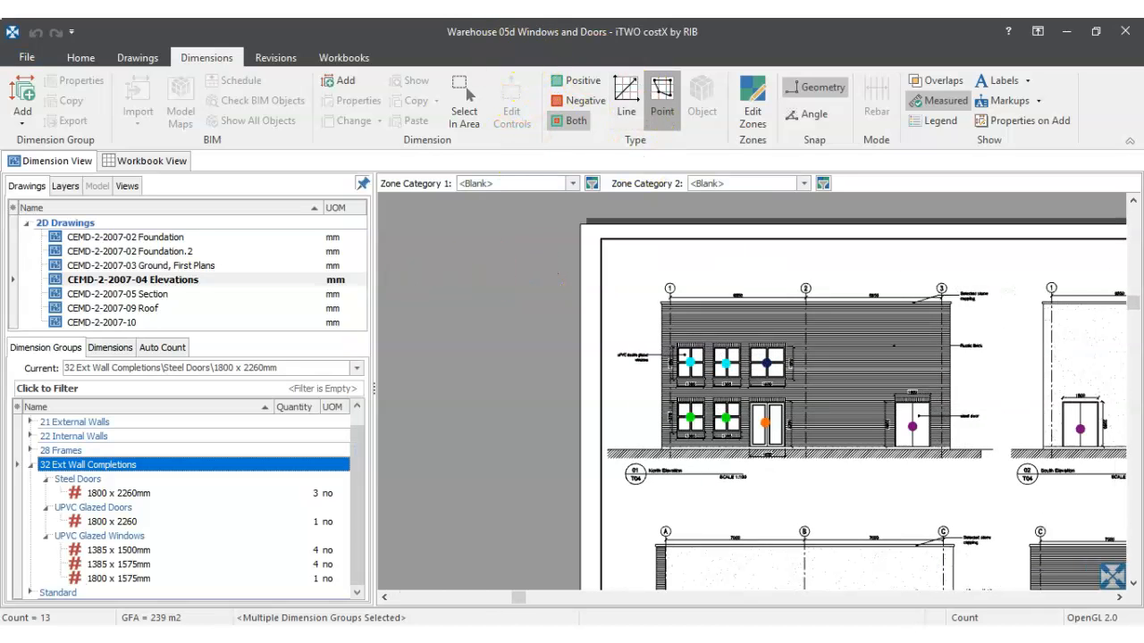
pyautogui.scroll(-4, 722, 331)
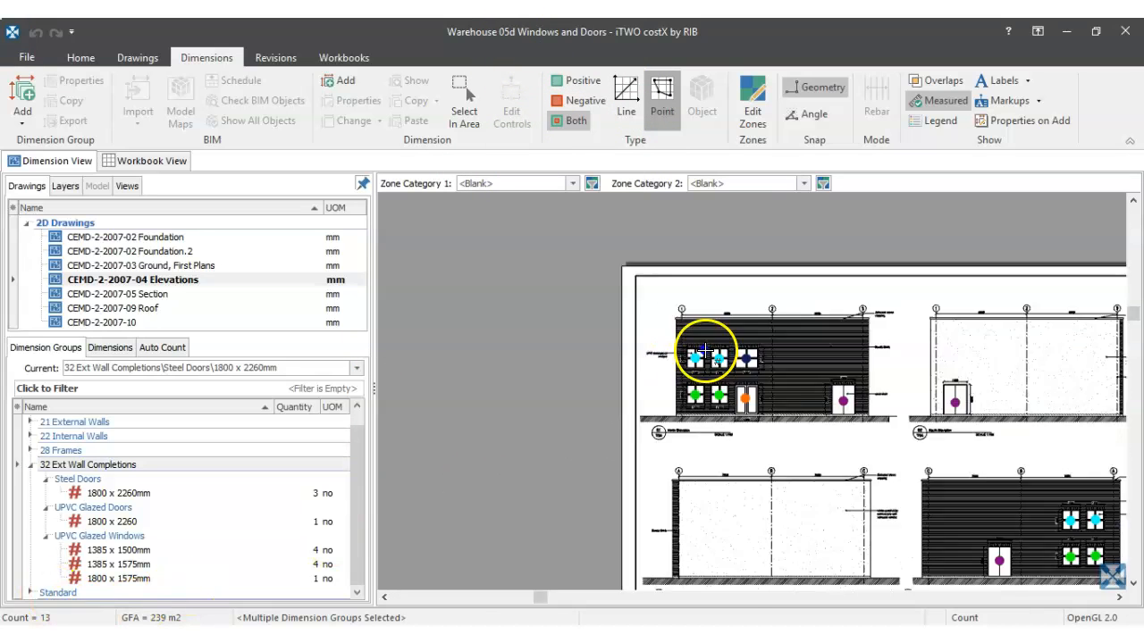
pyautogui.moveTo(797, 345); pyautogui.dragTo(657, 304)
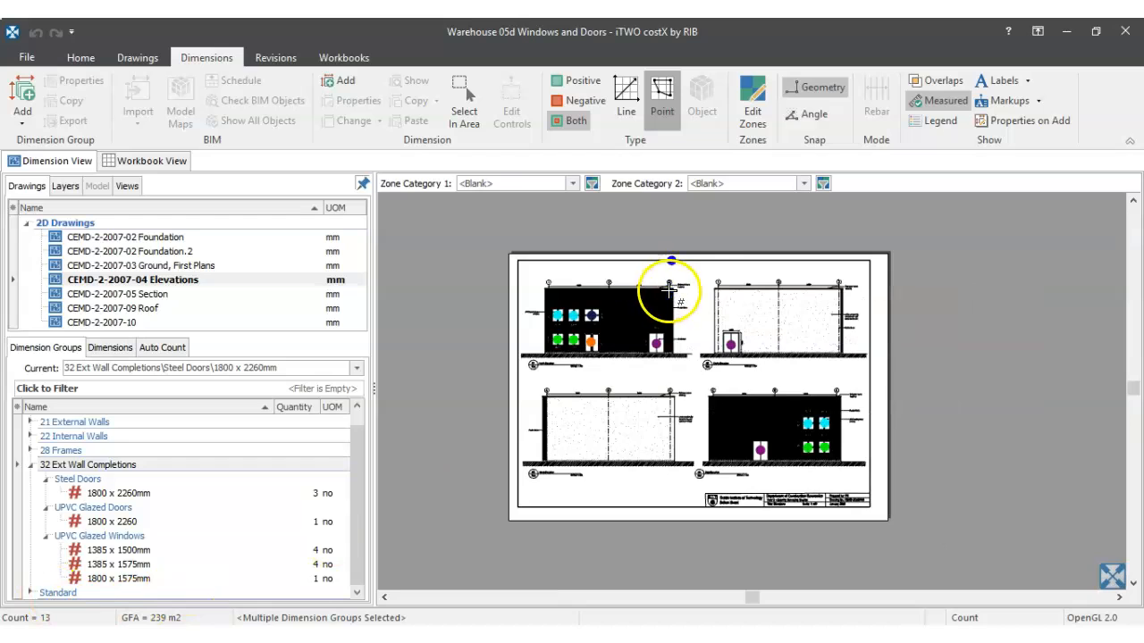